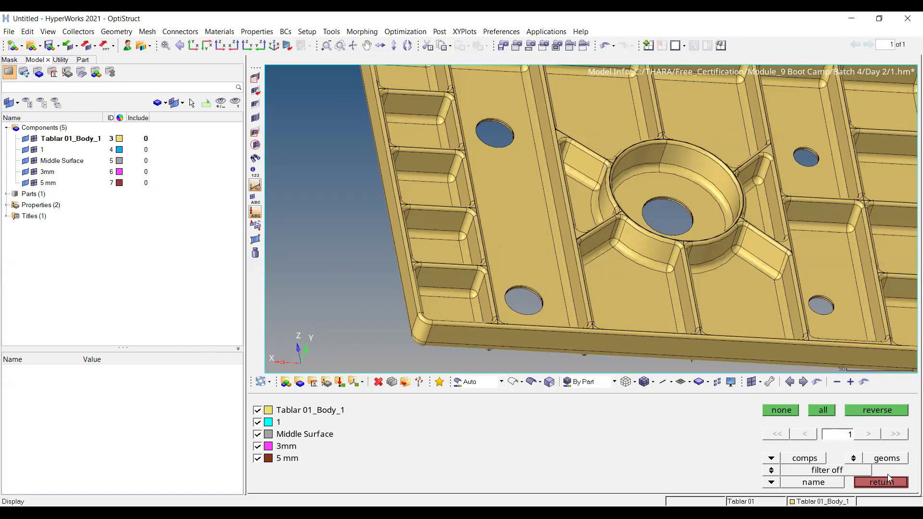
Hide all components and display only the geometry of Tablar 01_Body_1
click(854, 459)
click(881, 482)
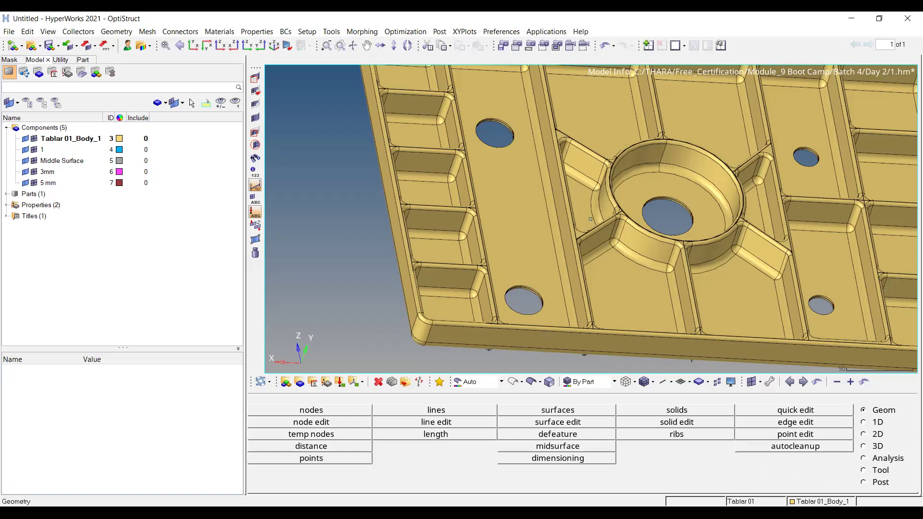
key(d)
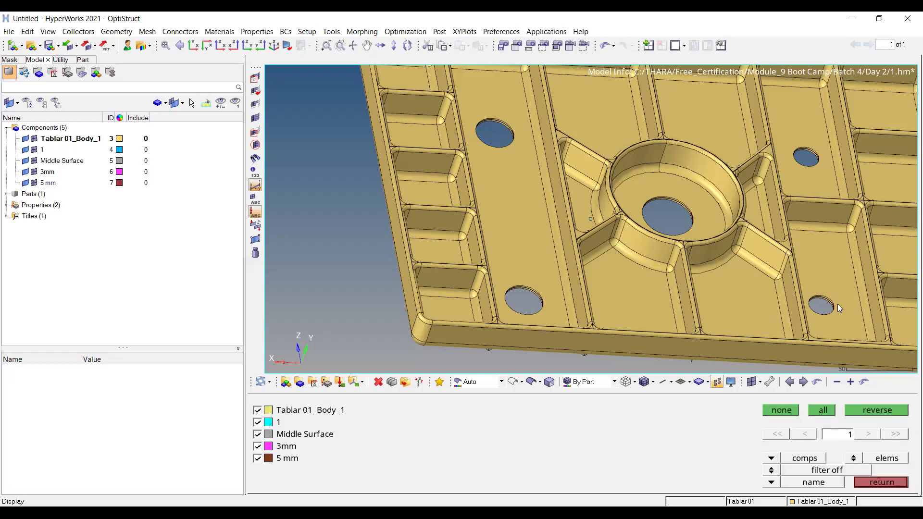
click(853, 458)
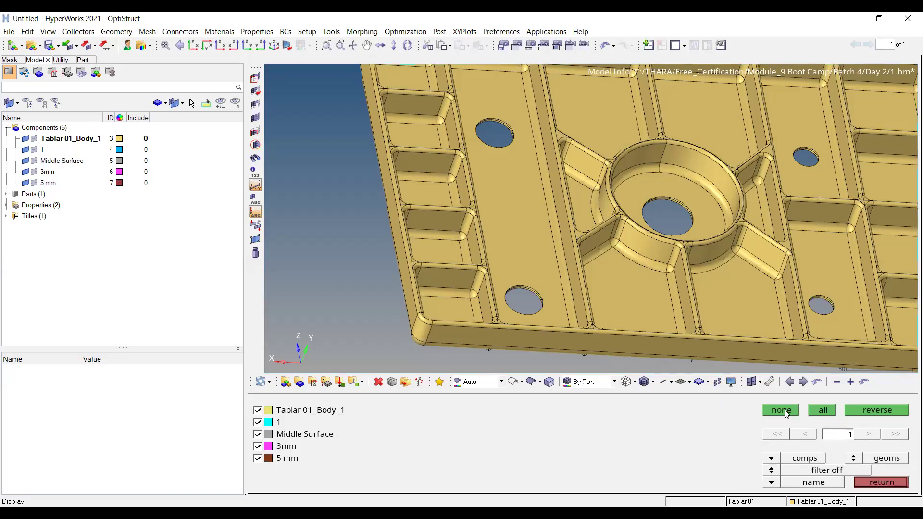
click(786, 411)
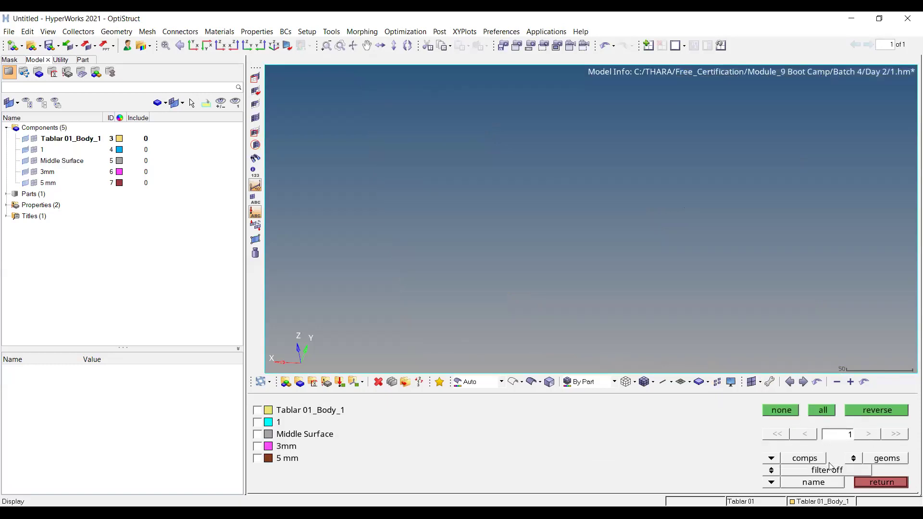
click(269, 409)
key(Escape)
Examine the ribbed plate's pocketed face, flat back and side edges from several angles
ctrl+drag(571, 169, 554, 188)
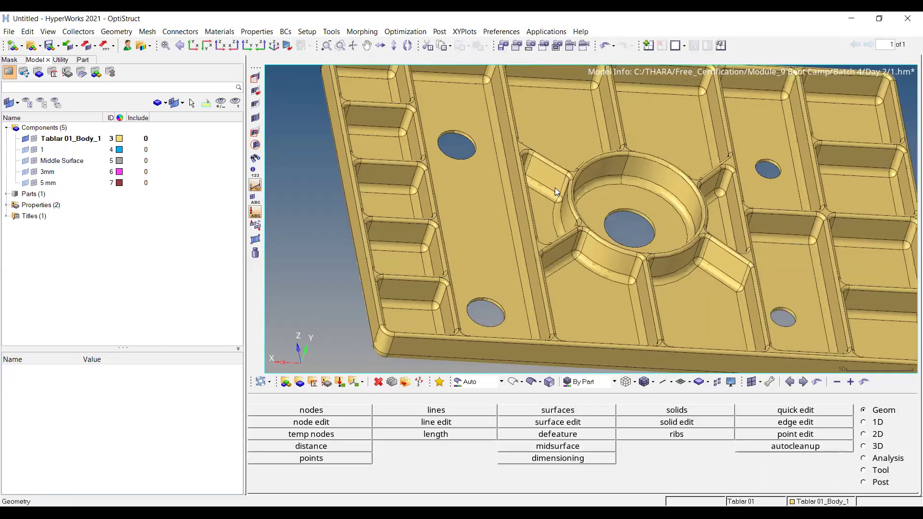
ctrl+scroll(554, 187, down, 3)
ctrl+drag(613, 190, 618, 182)
ctrl+right_drag(668, 151, 622, 161)
ctrl+drag(622, 162, 434, 63)
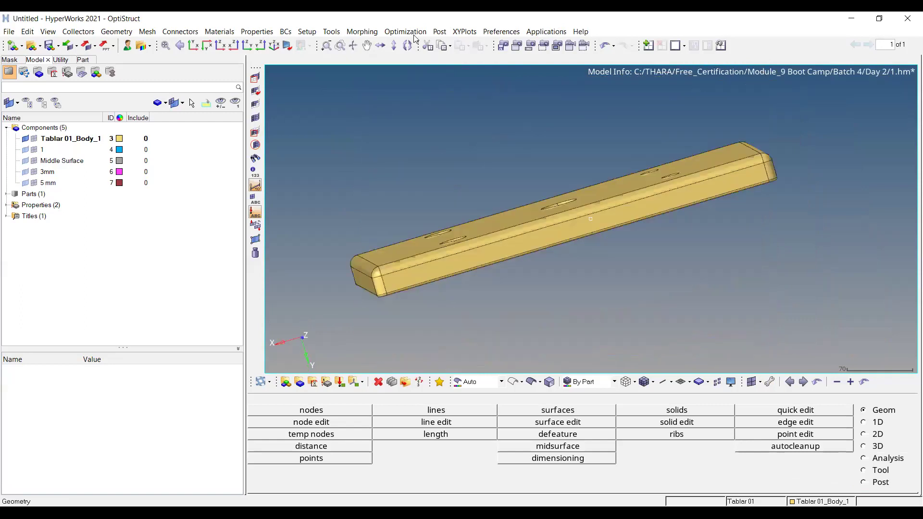
ctrl+drag(512, 135, 620, 154)
ctrl+drag(403, 134, 544, 261)
ctrl+drag(427, 238, 534, 168)
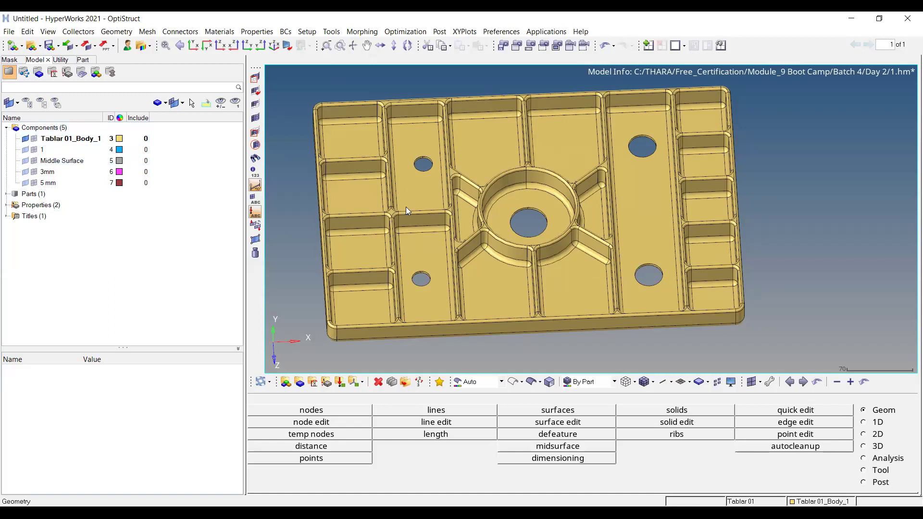
Recolor the Tablar 01_Body_1 component green and replace that with blue using the Color command
click(119, 139)
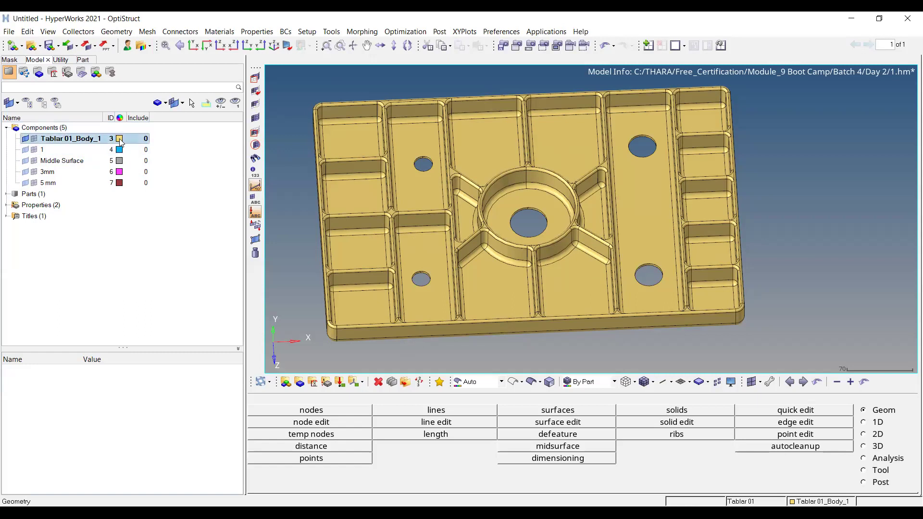
click(171, 226)
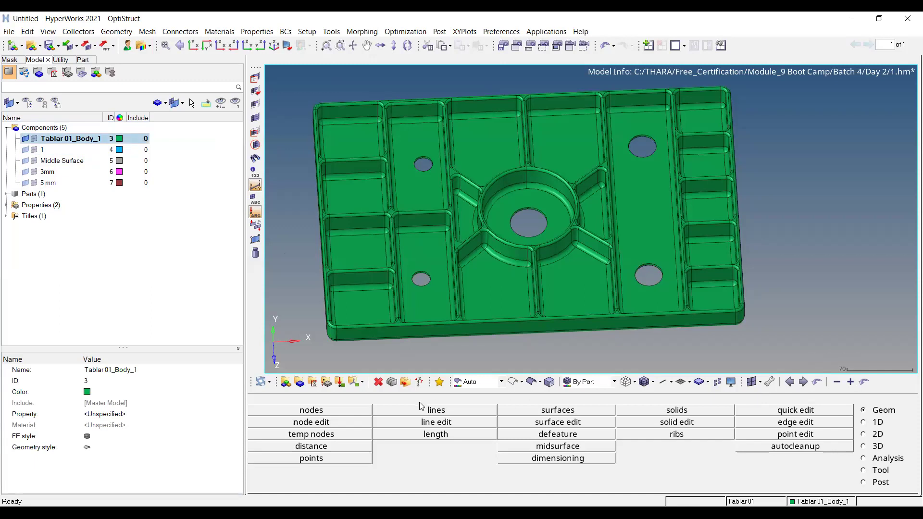
key(shift+F1)
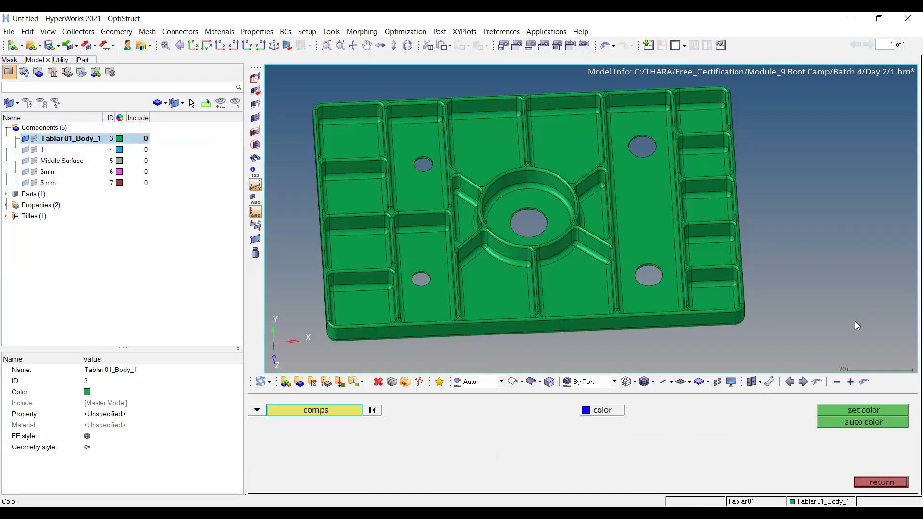
click(466, 256)
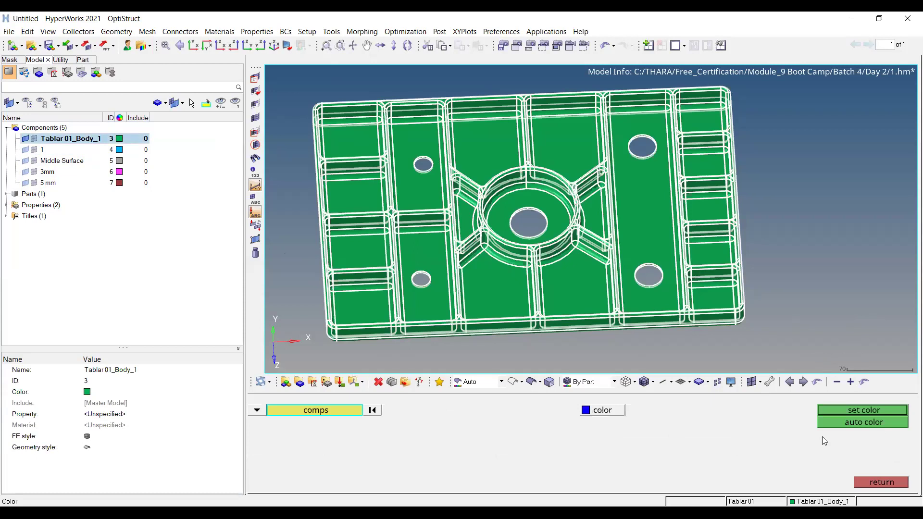
click(837, 409)
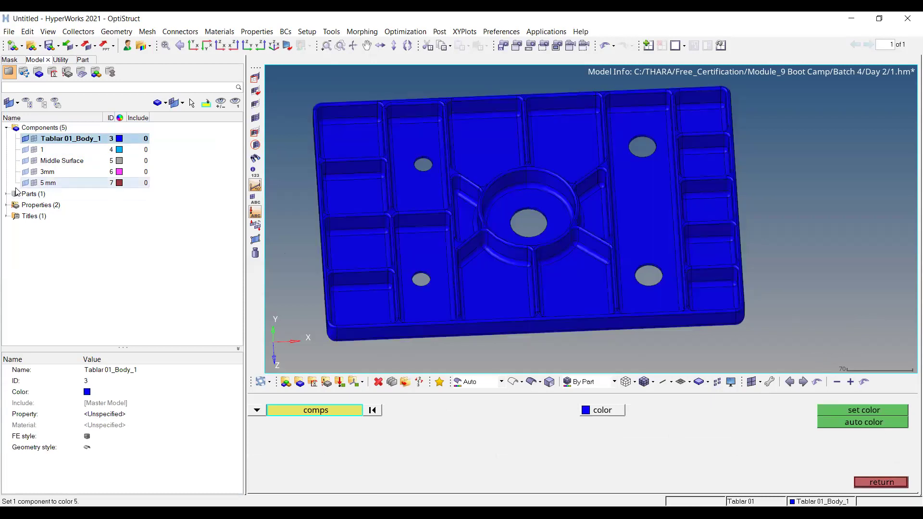
key(Escape)
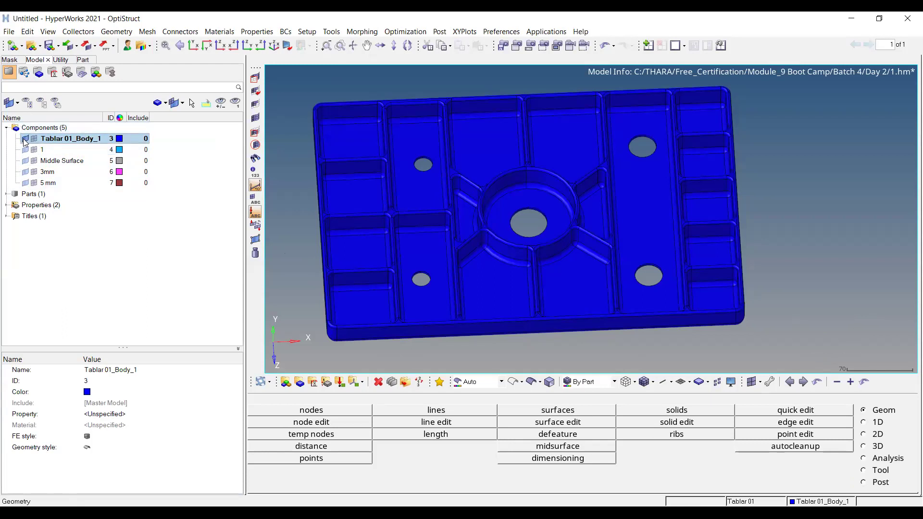
Switch the display of the Tablar 01_Body_1 geometry off and back on
click(25, 139)
click(25, 138)
click(25, 138)
click(25, 139)
View the plate's geometry in wireframe and in shaded display, focusing on the central ring
click(514, 383)
ctrl+drag(465, 207, 484, 215)
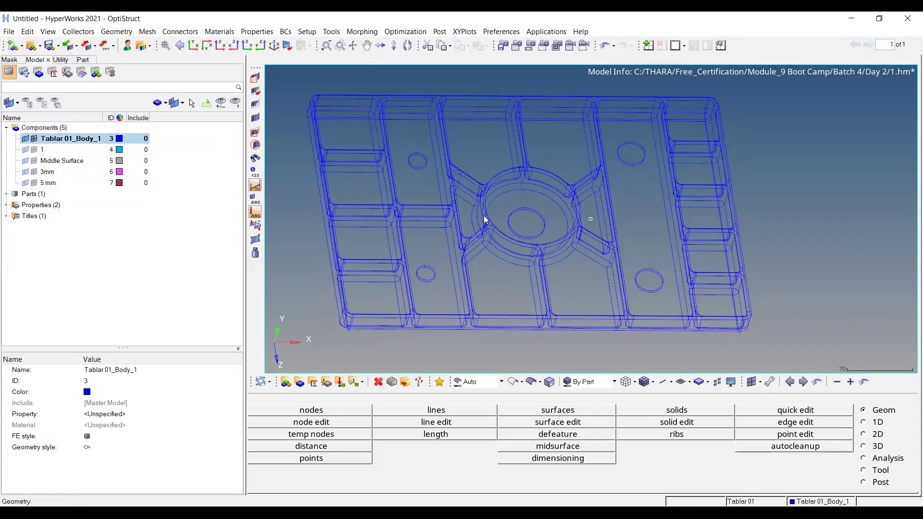
click(531, 381)
ctrl+drag(519, 224, 564, 248)
ctrl+scroll(550, 241, up, 3)
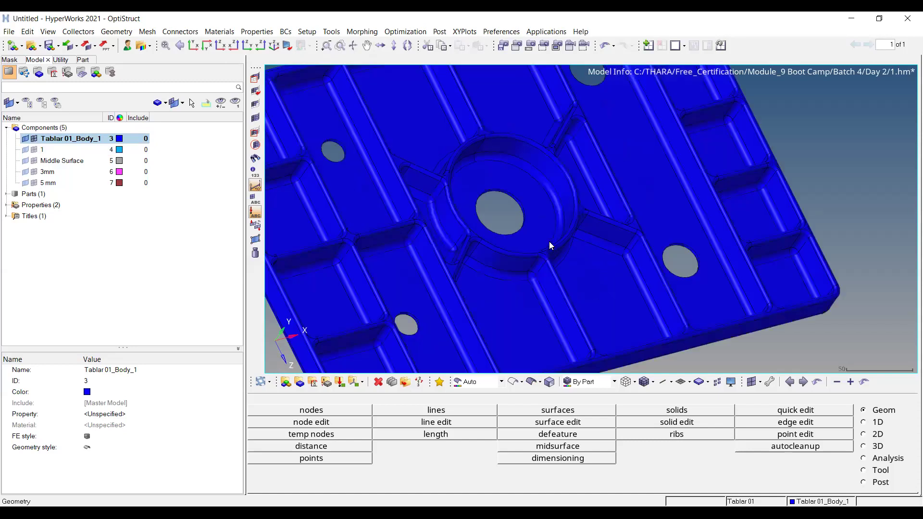
Set the element color mode to By Comp and the geometry color mode to Mixed
click(176, 342)
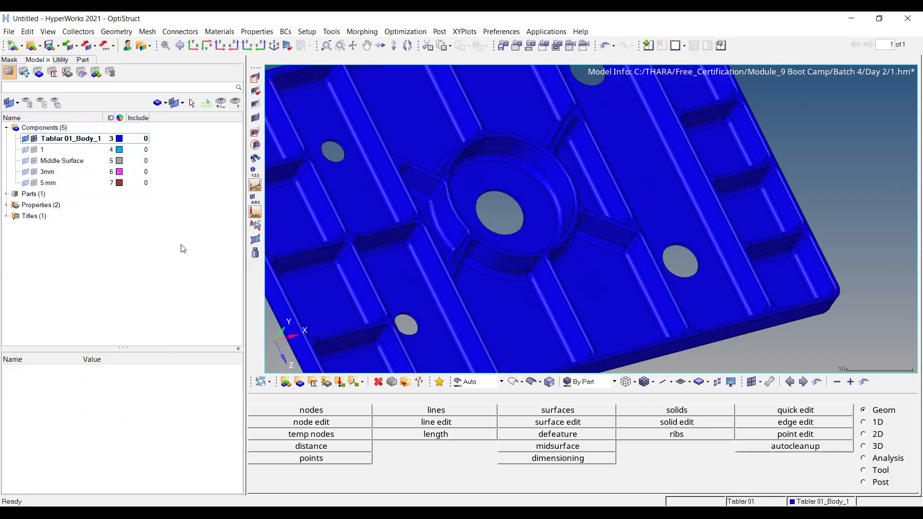
ctrl+right_drag(693, 253, 723, 239)
ctrl+drag(723, 239, 690, 284)
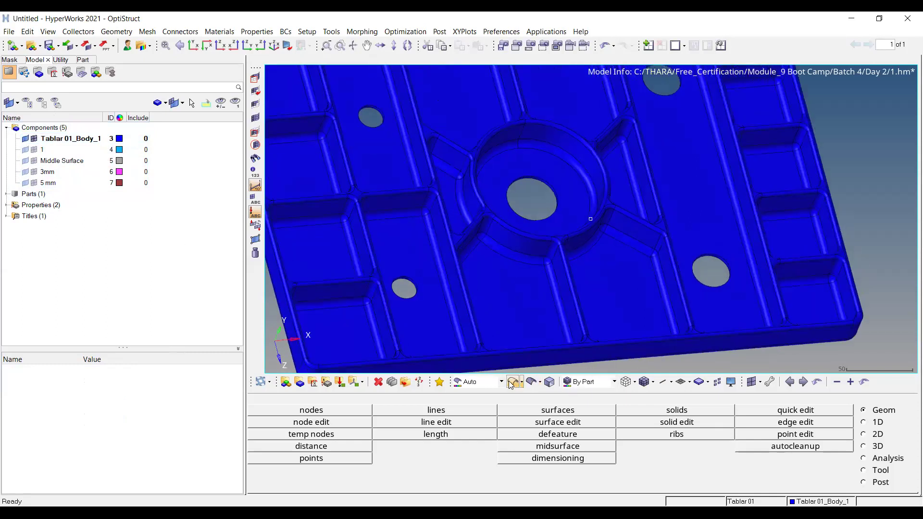
click(614, 382)
click(587, 400)
click(614, 382)
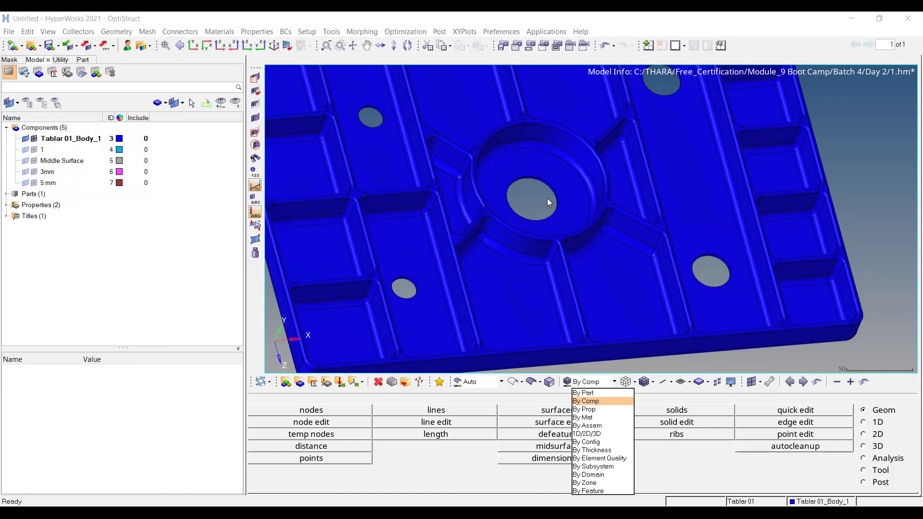
click(598, 402)
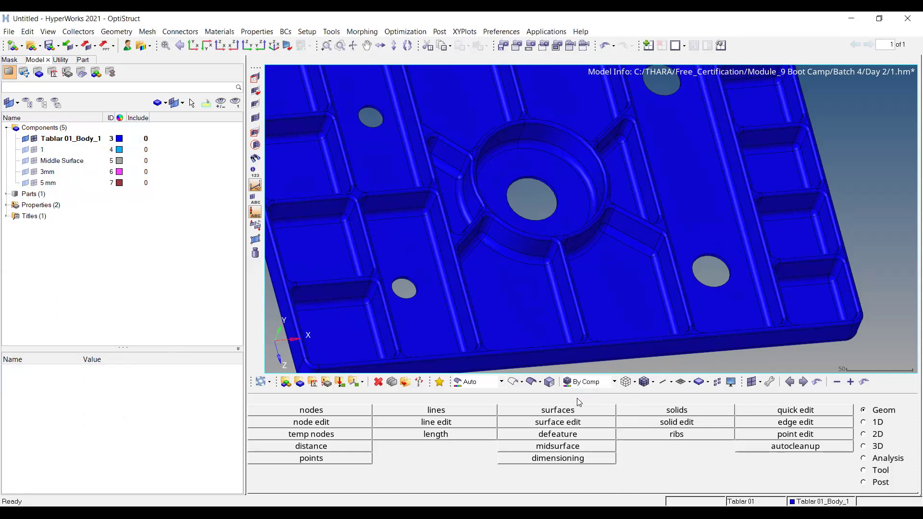
click(502, 382)
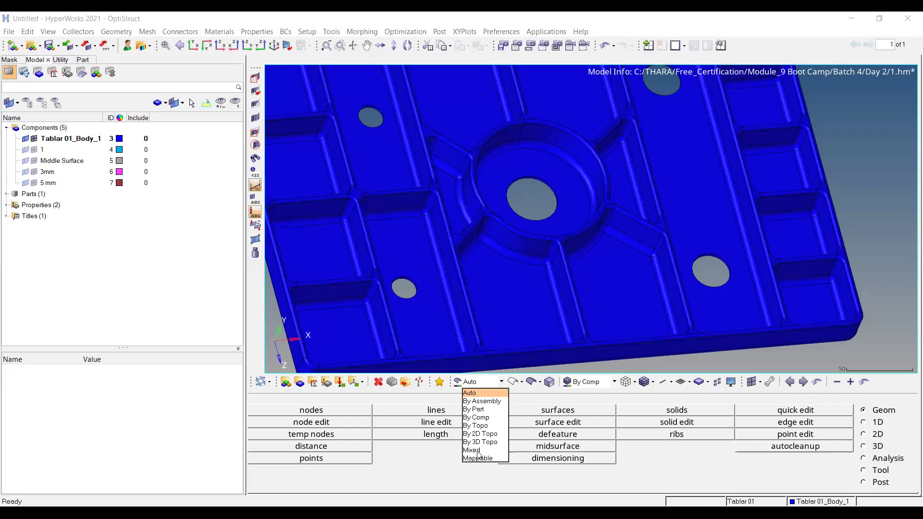
ctrl+right_drag(526, 249, 555, 255)
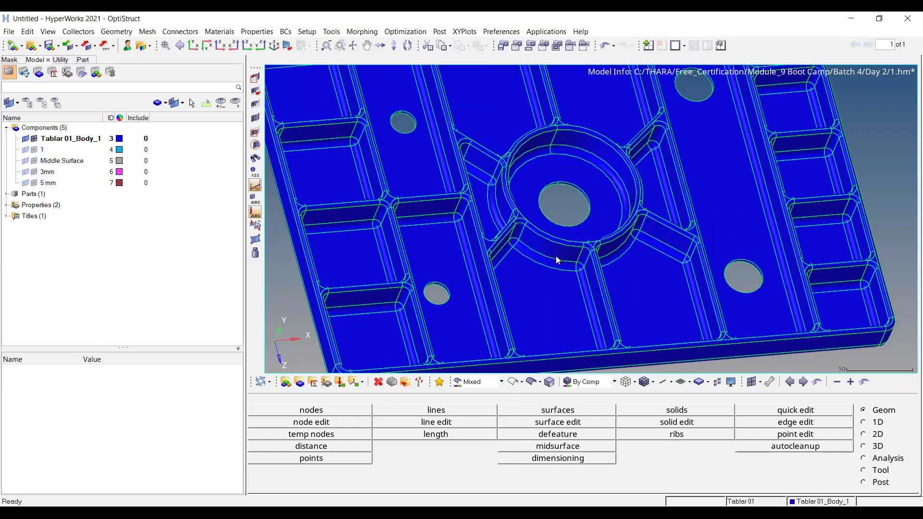
Examine the topology colors of the plate's edges in wireframe and shaded display, including around the large mounting hole
ctrl+scroll(556, 257, down, 1)
ctrl+drag(585, 310, 557, 313)
click(512, 382)
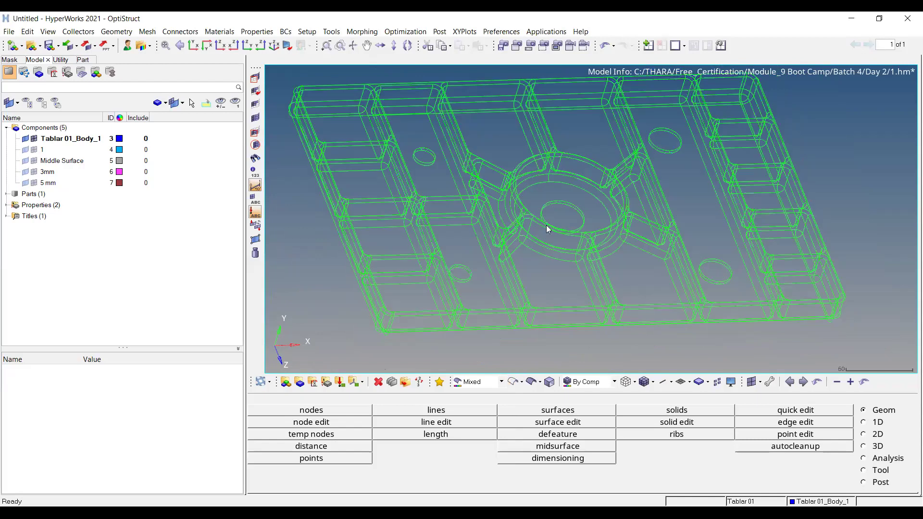
ctrl+right_drag(569, 133, 561, 159)
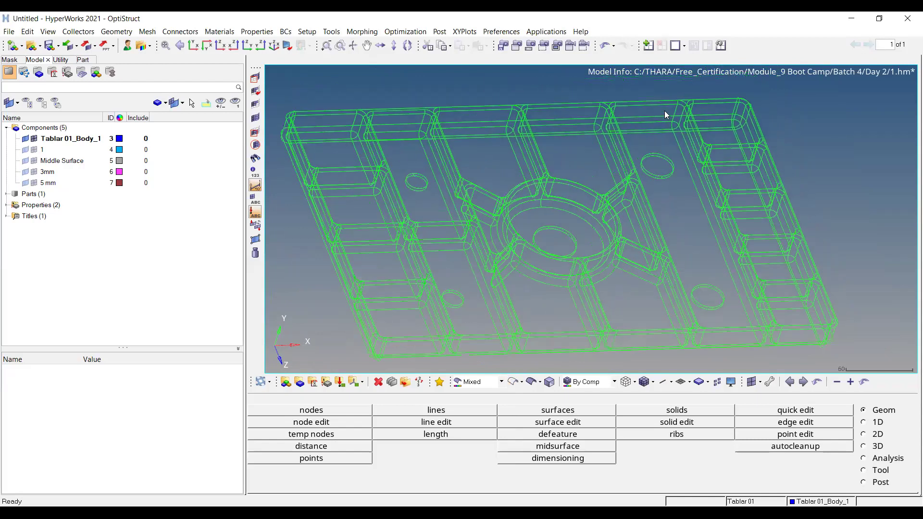
ctrl+scroll(664, 110, up, 4)
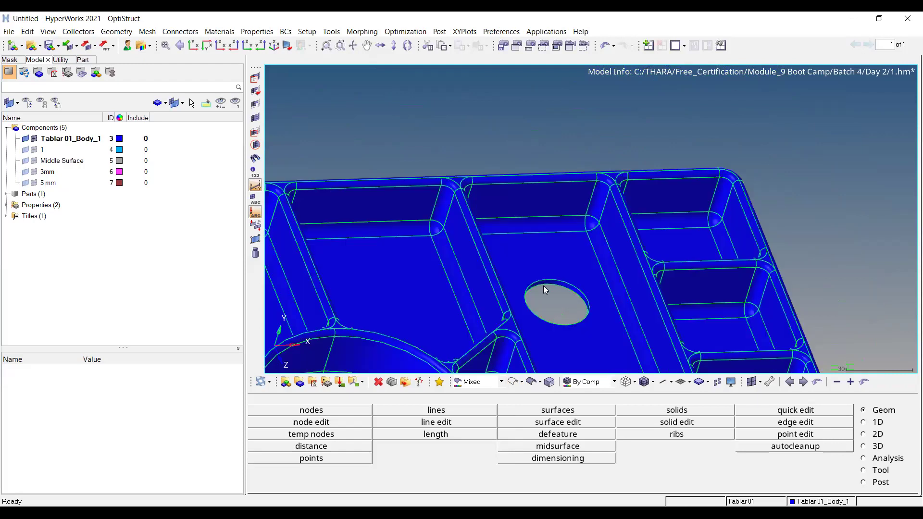
ctrl+scroll(543, 286, down, 4)
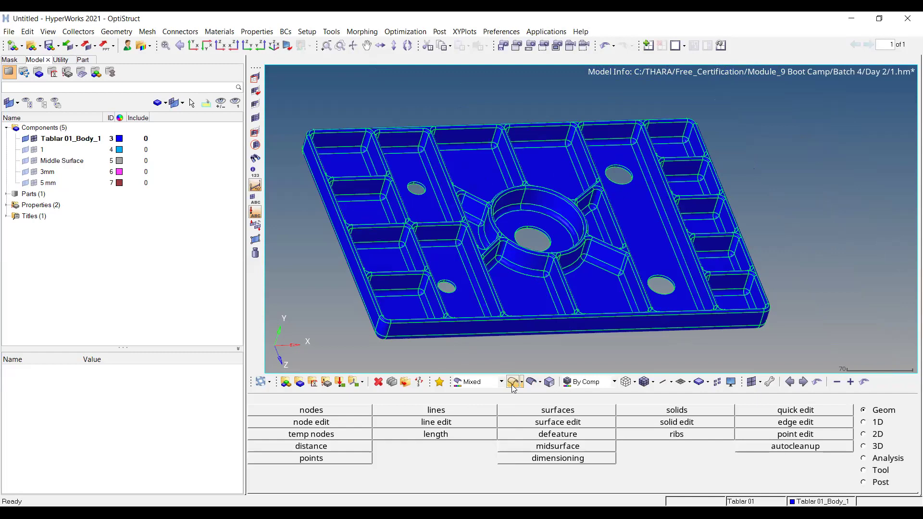
click(512, 383)
mouse_move(829, 238)
ctrl+mouse_down()
mouse_move(715, 243)
mouse_move(427, 224)
mouse_move(495, 251)
mouse_move(515, 276)
mouse_move(532, 274)
mouse_move(547, 248)
mouse_move(550, 255)
mouse_move(449, 255)
mouse_move(633, 256)
mouse_move(558, 246)
mouse_move(500, 290)
mouse_move(607, 280)
mouse_move(577, 250)
mouse_move(614, 200)
mouse_move(567, 241)
ctrl+mouse_up()
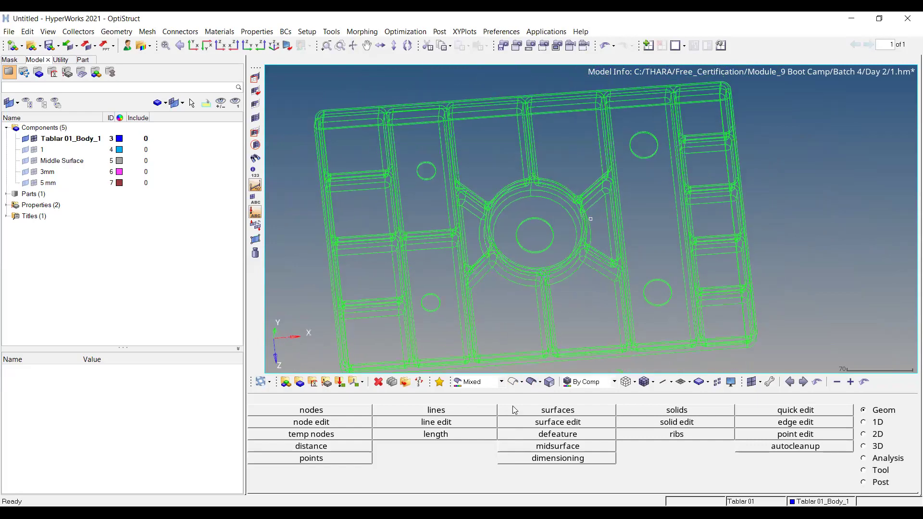
click(531, 382)
ctrl+drag(519, 272, 524, 285)
ctrl+scroll(524, 285, up, 5)
ctrl+scroll(539, 149, down, 6)
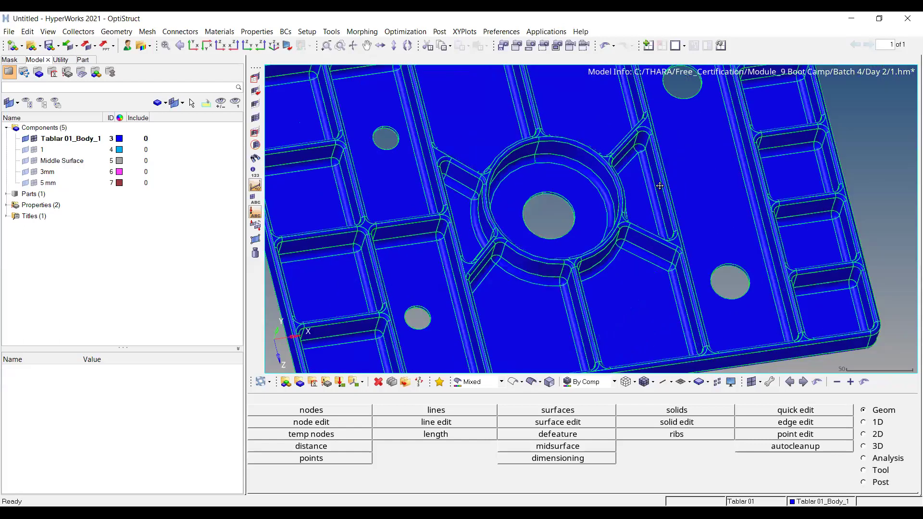
Delete the floor surface of the second pocket from the top in the plate's right-hand pocket column
key(F2)
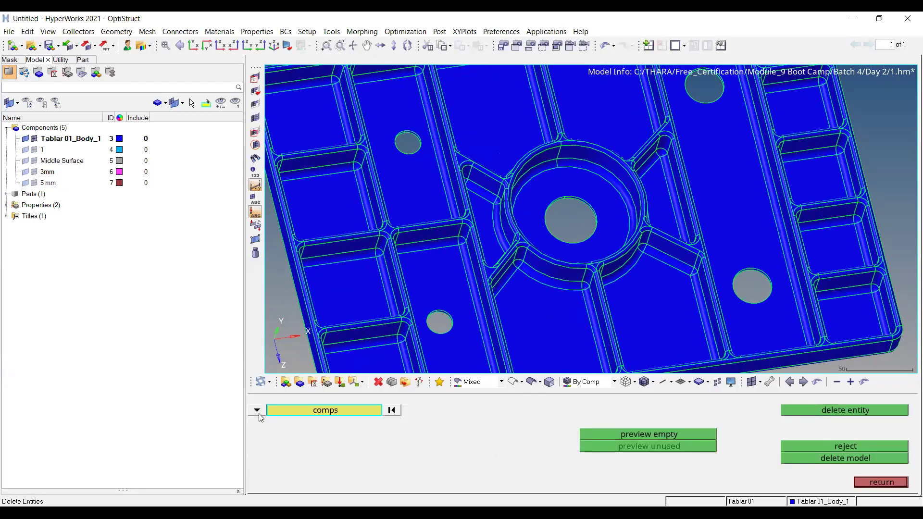
click(257, 412)
click(354, 455)
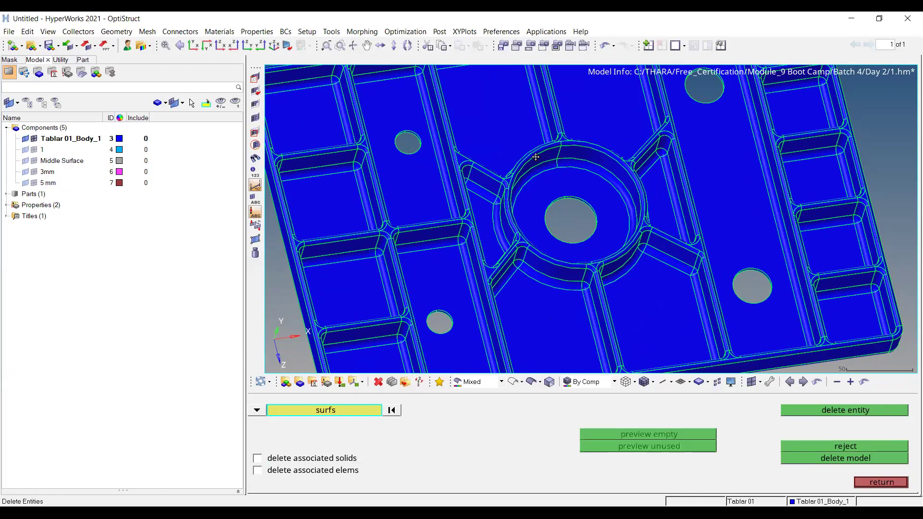
ctrl+right_drag(535, 157, 535, 224)
ctrl+scroll(668, 188, up, 3)
ctrl+right_drag(820, 196, 649, 254)
click(662, 230)
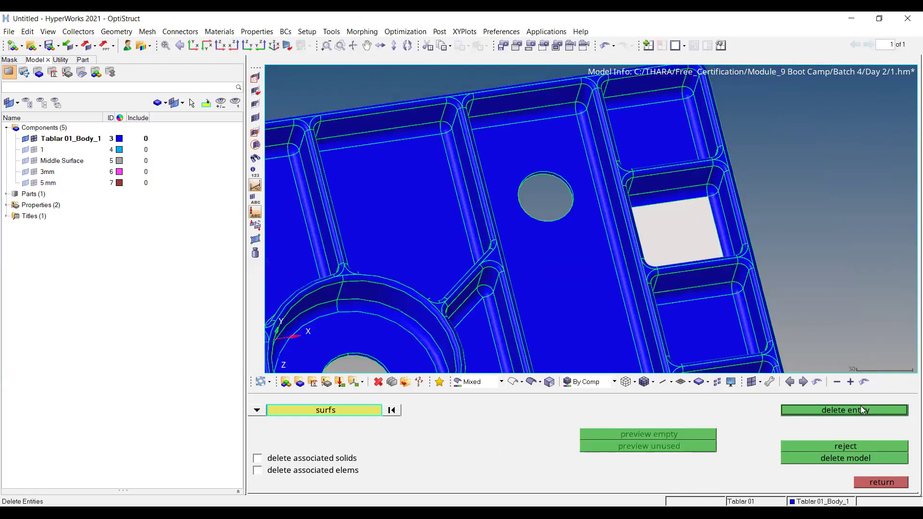
click(867, 415)
key(Escape)
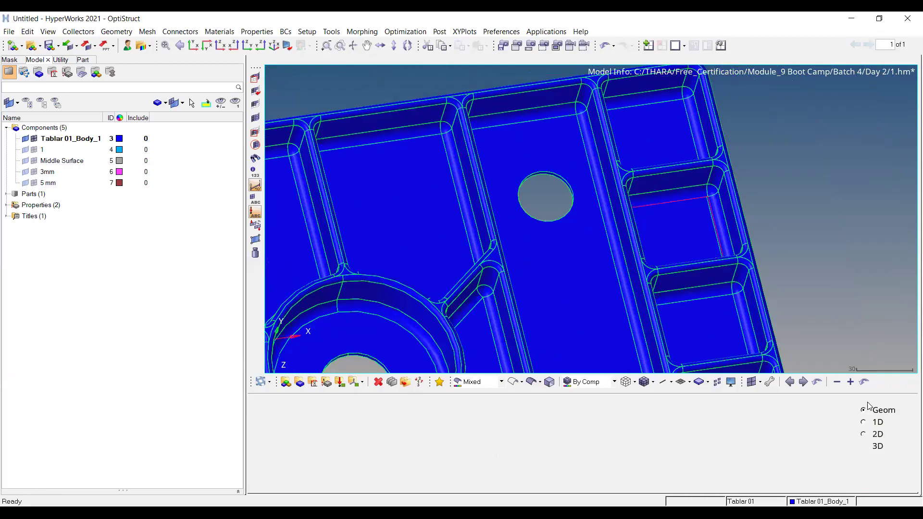
Examine the edge colors around the pocket with the deleted floor in wireframe and shaded display
click(512, 383)
ctrl+right_drag(548, 241, 616, 177)
scroll(618, 181, down, 3)
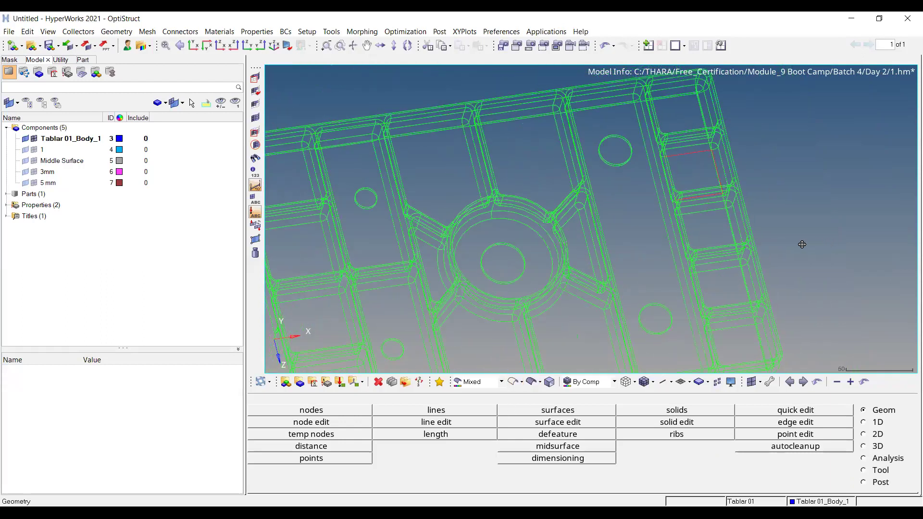
scroll(691, 144, up, 5)
ctrl+drag(632, 235, 627, 210)
scroll(608, 182, up, 2)
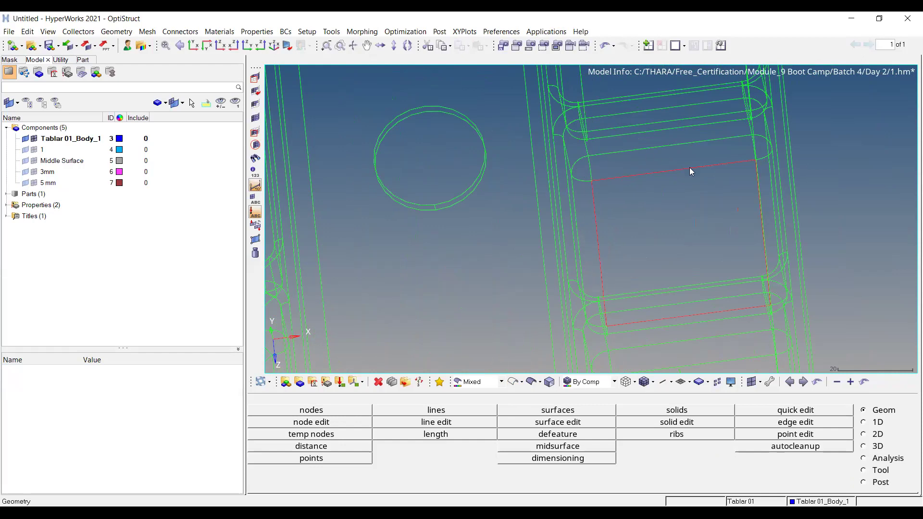
click(531, 382)
scroll(628, 219, down, 3)
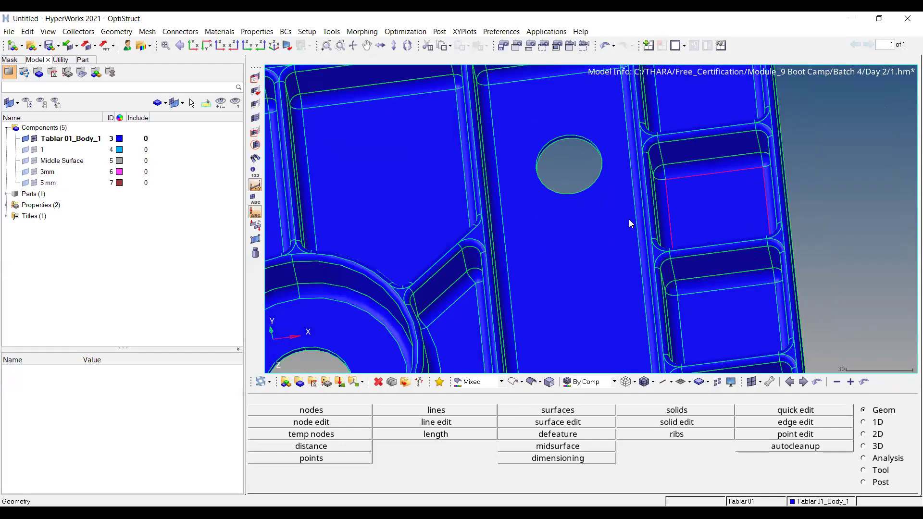
scroll(627, 224, down, 2)
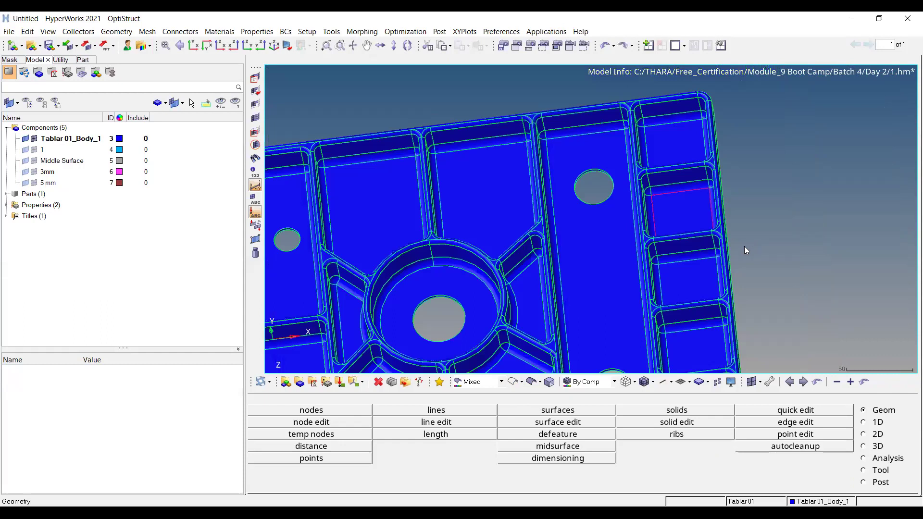
Measure the length of the short edge across the plate thickness in the wall of the central hole
scroll(563, 190, down, 3)
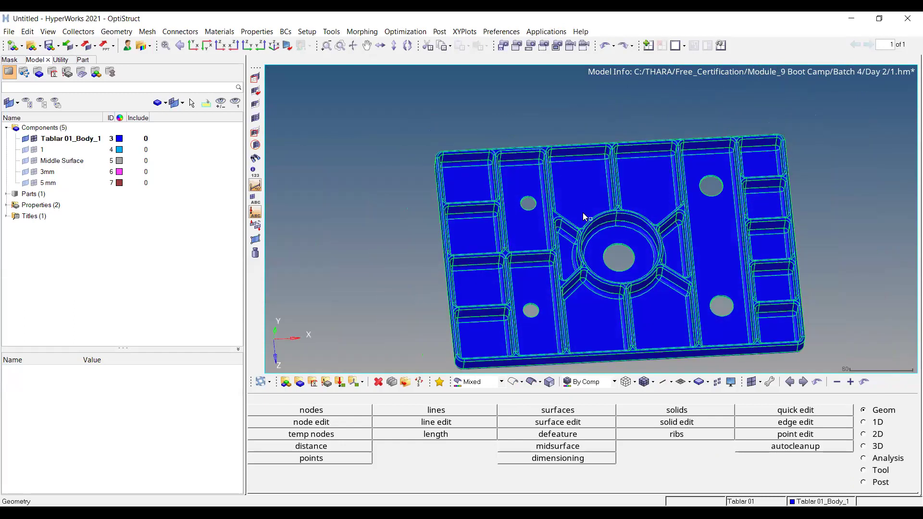
ctrl+right_drag(583, 216, 546, 190)
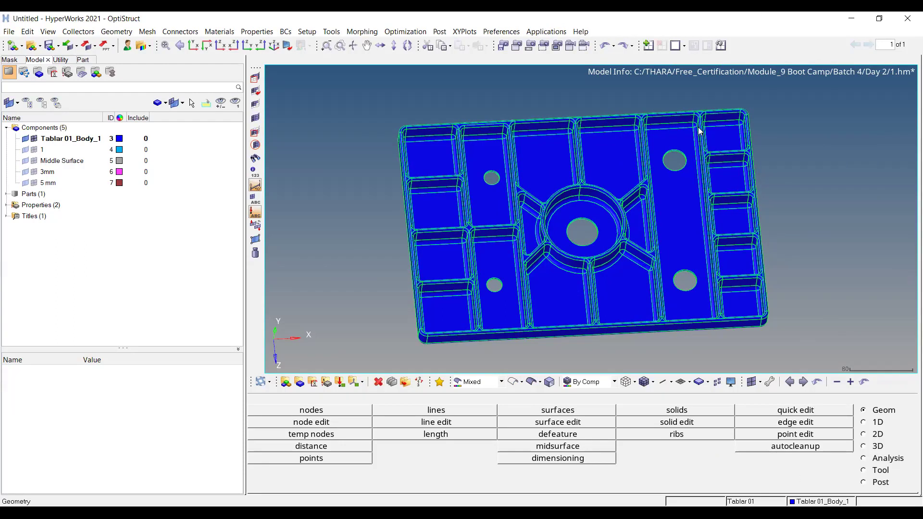
ctrl+scroll(634, 187, up, 5)
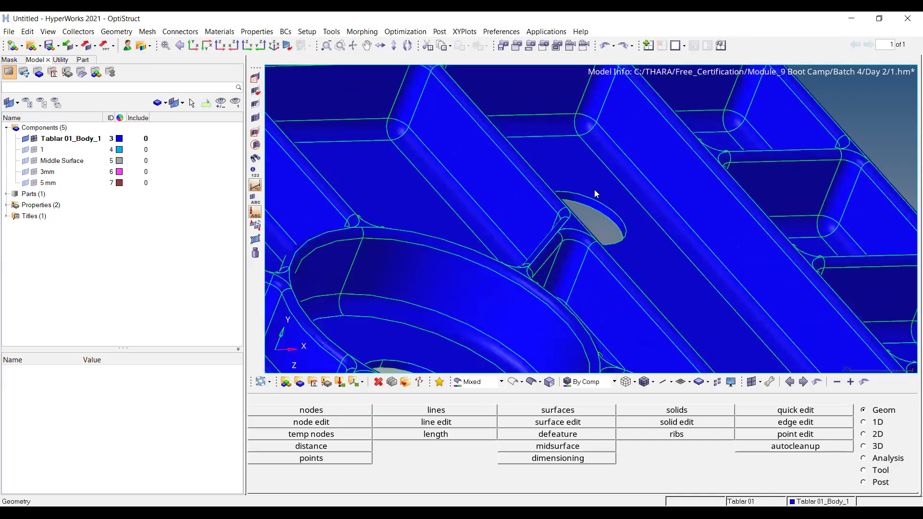
ctrl+drag(792, 175, 602, 168)
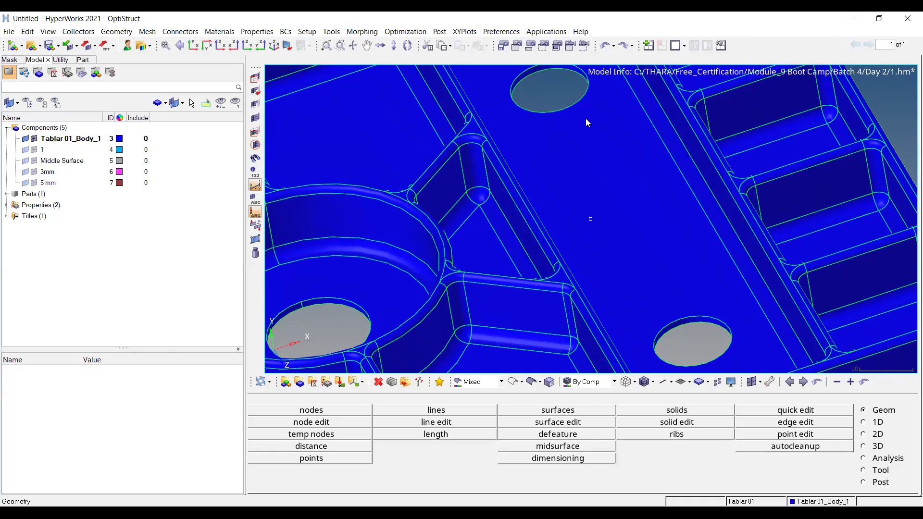
ctrl+right_drag(586, 120, 641, 189)
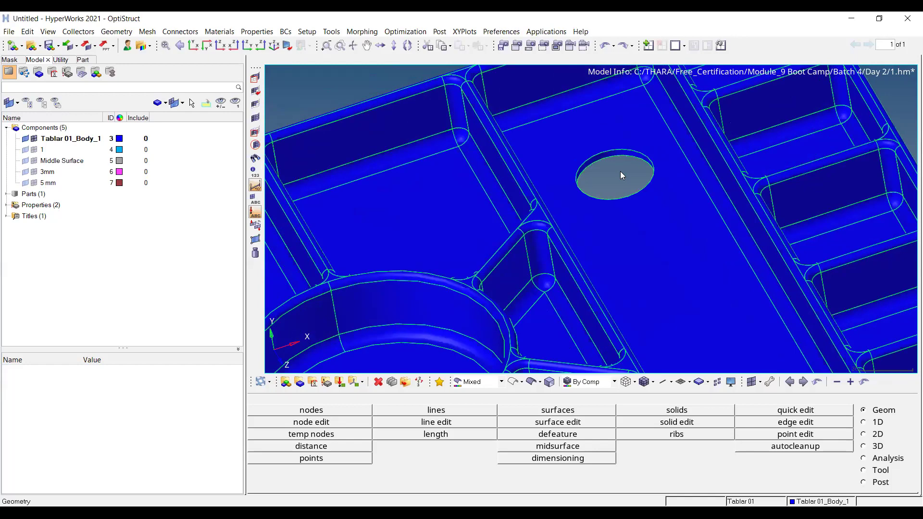
ctrl+scroll(642, 174, down, 4)
mouse_move(577, 274)
ctrl+mouse_down()
mouse_move(713, 276)
mouse_move(612, 298)
mouse_move(457, 276)
ctrl+mouse_up()
ctrl+scroll(542, 268, up, 6)
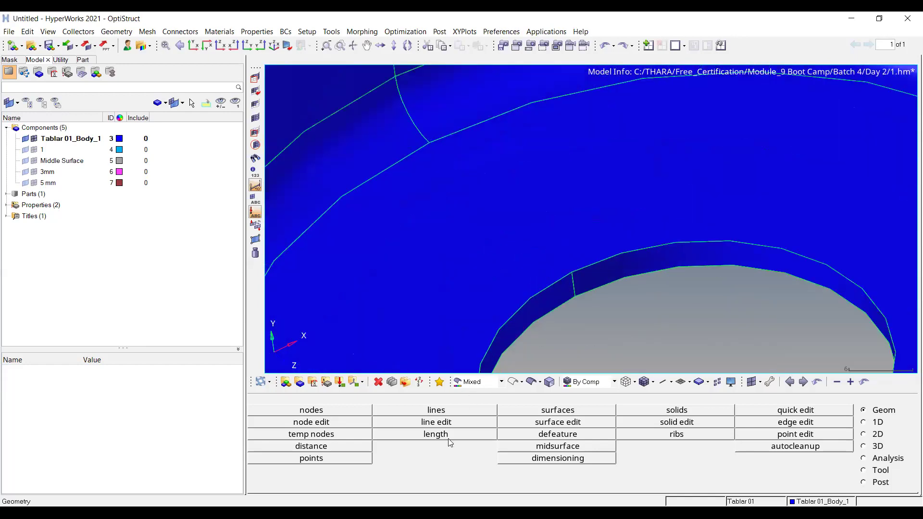
click(448, 437)
ctrl+scroll(572, 345, up, 3)
click(575, 243)
click(877, 412)
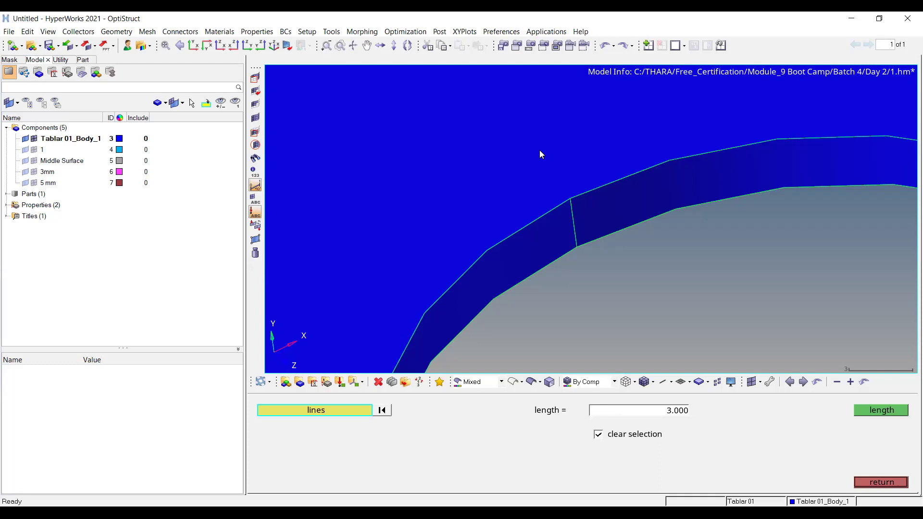
Examine the plate's ribs, pockets and outer walls from several angles, and leave the length measurement
scroll(570, 153, down, 5)
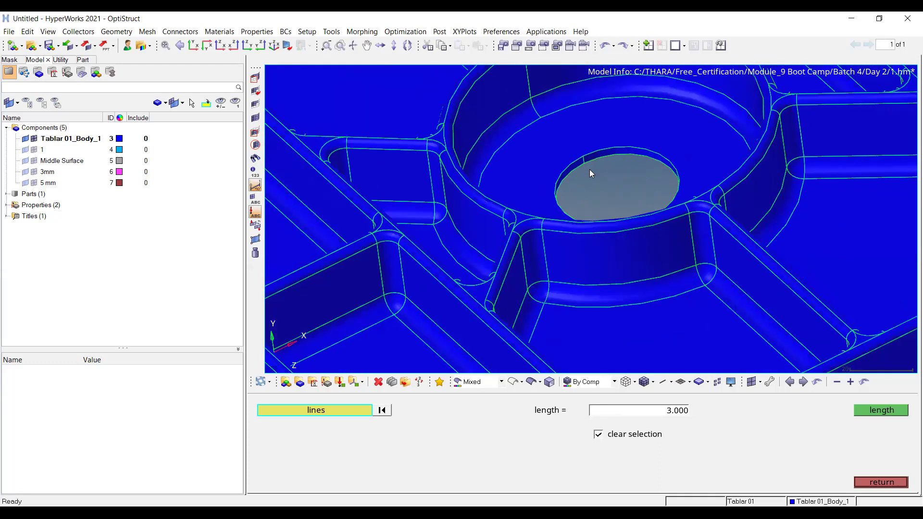
scroll(589, 169, down, 3)
ctrl+drag(610, 192, 712, 145)
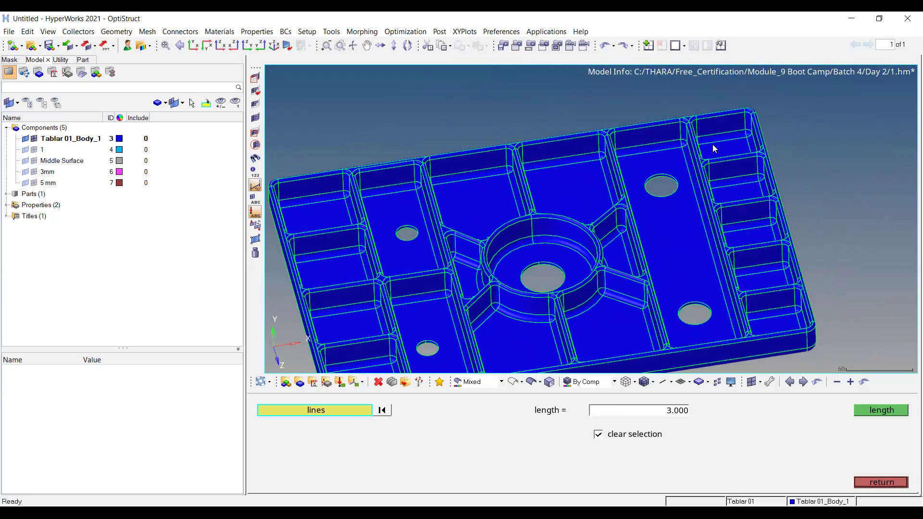
scroll(713, 139, up, 2)
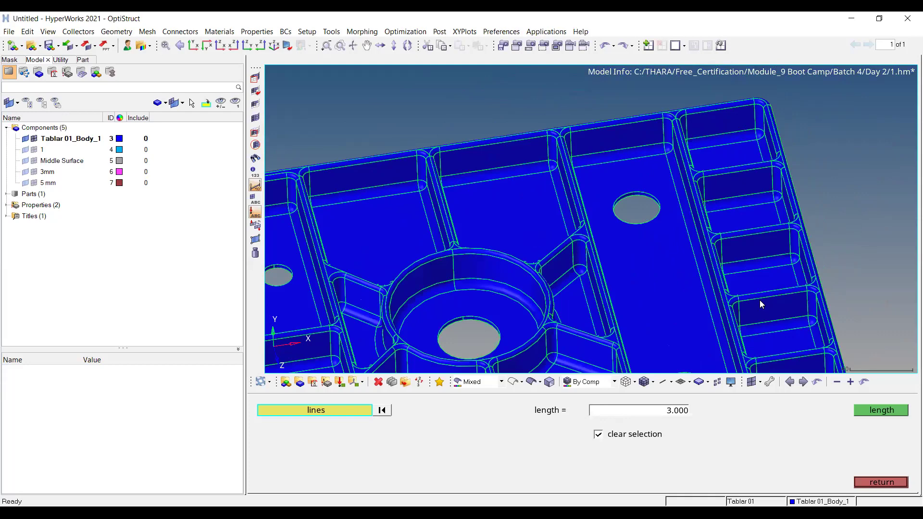
ctrl+right_drag(760, 300, 752, 191)
scroll(745, 196, up, 6)
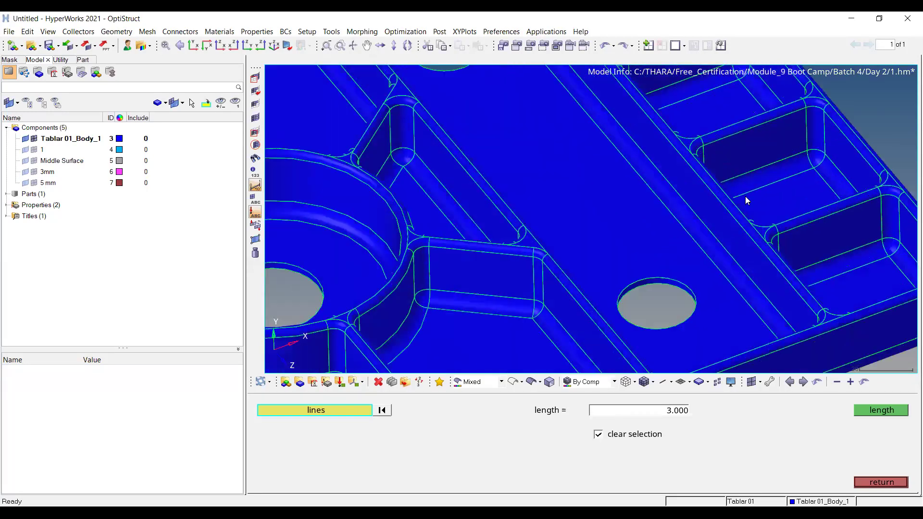
scroll(688, 126, down, 8)
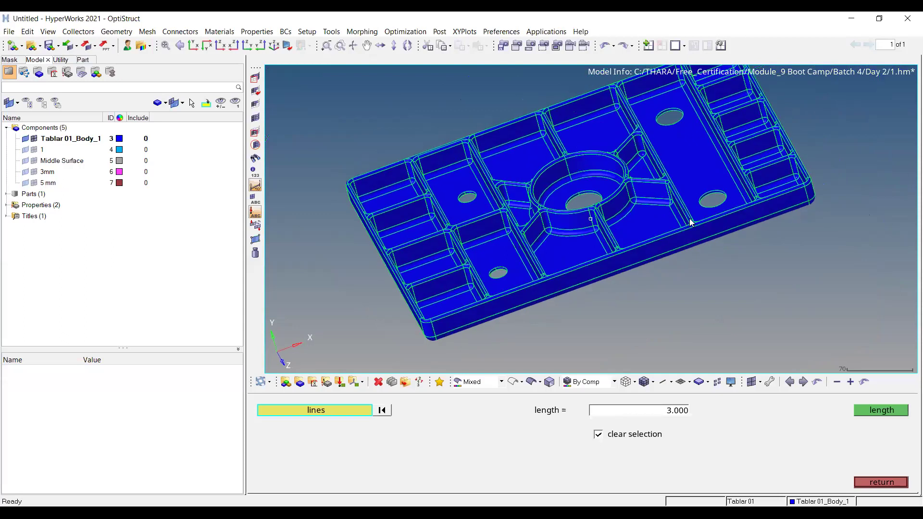
mouse_move(686, 212)
ctrl+mouse_down()
mouse_move(684, 289)
mouse_move(631, 310)
mouse_move(667, 269)
ctrl+mouse_up()
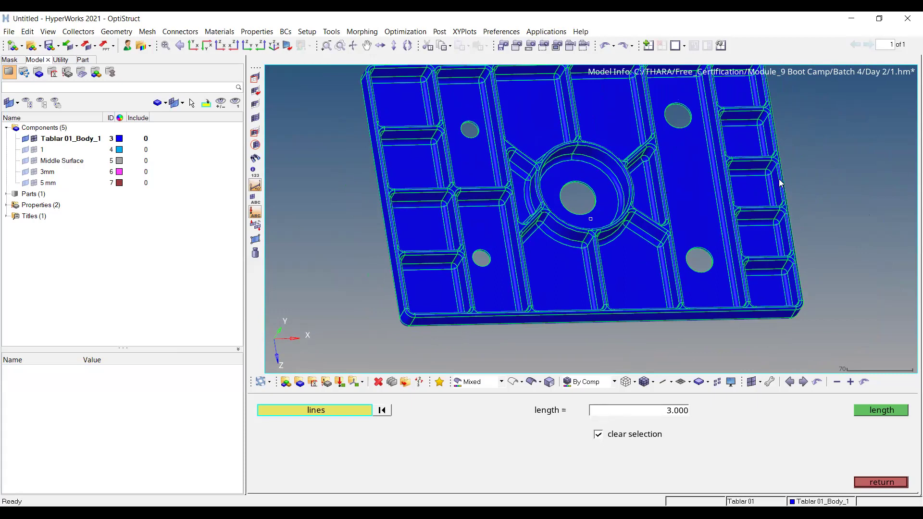
ctrl+drag(793, 189, 718, 204)
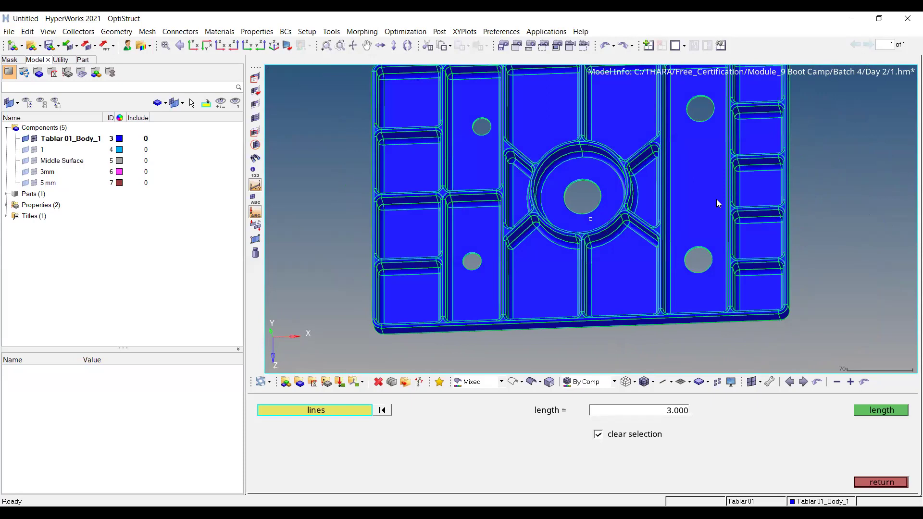
key(q)
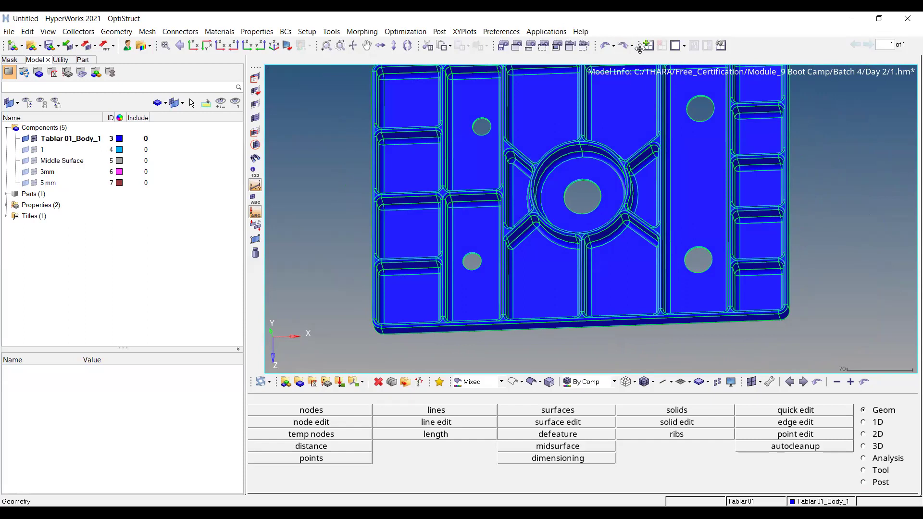
mouse_move(594, 81)
ctrl+mouse_down()
mouse_move(618, 167)
mouse_move(639, 166)
ctrl+mouse_up()
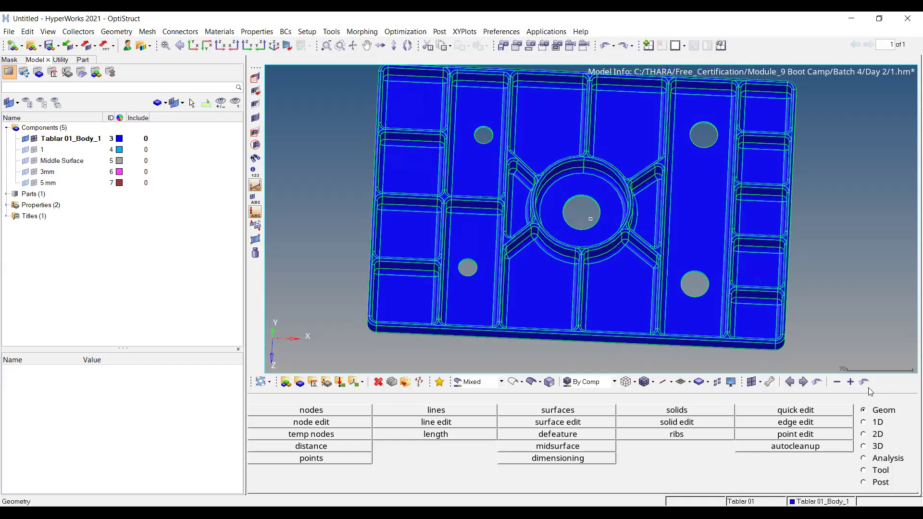
Set the auto midsurface extraction method to offset+planes+sweeps and return to the auto extraction settings
click(526, 446)
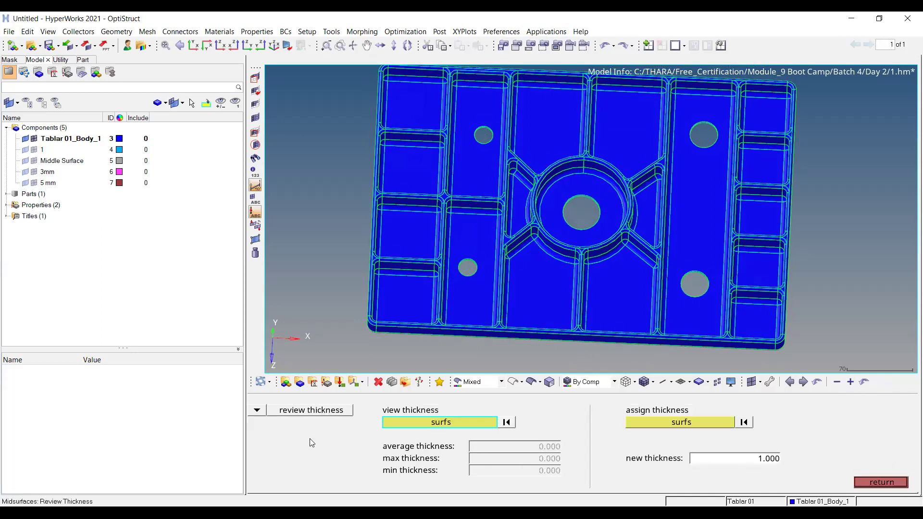
click(257, 410)
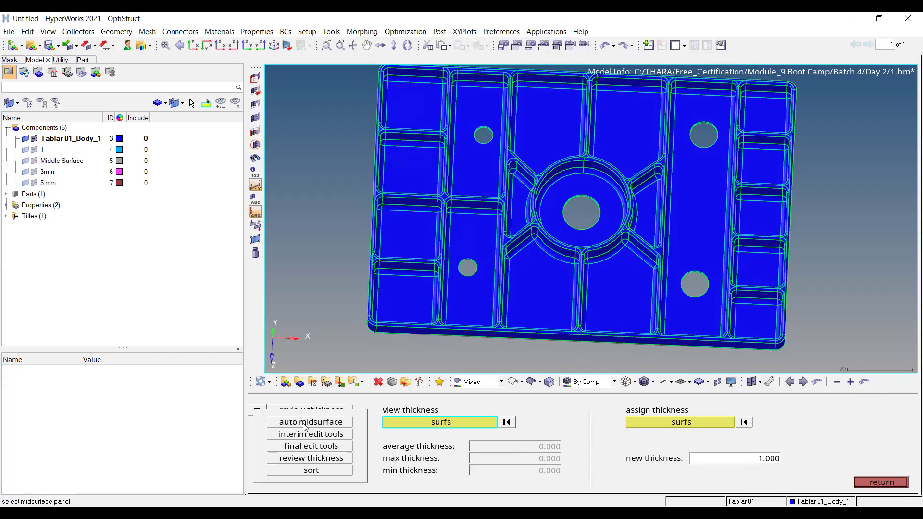
click(303, 423)
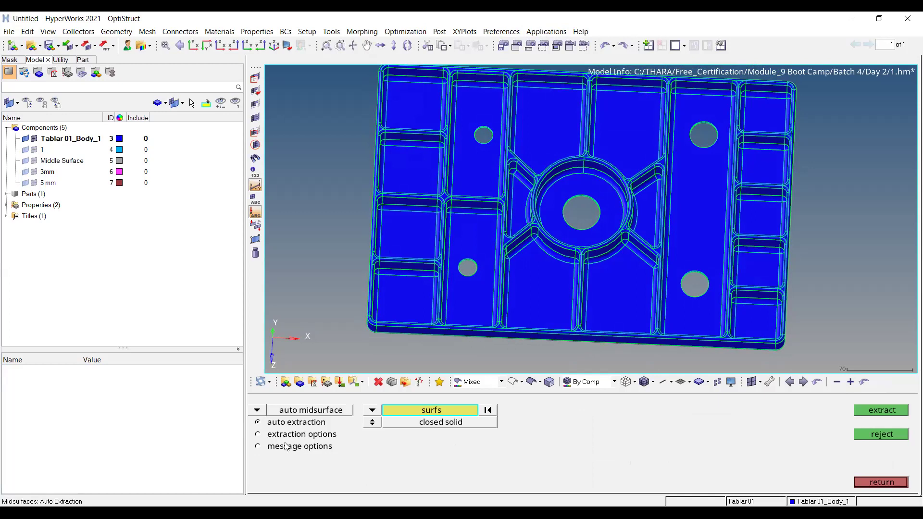
click(295, 436)
click(372, 412)
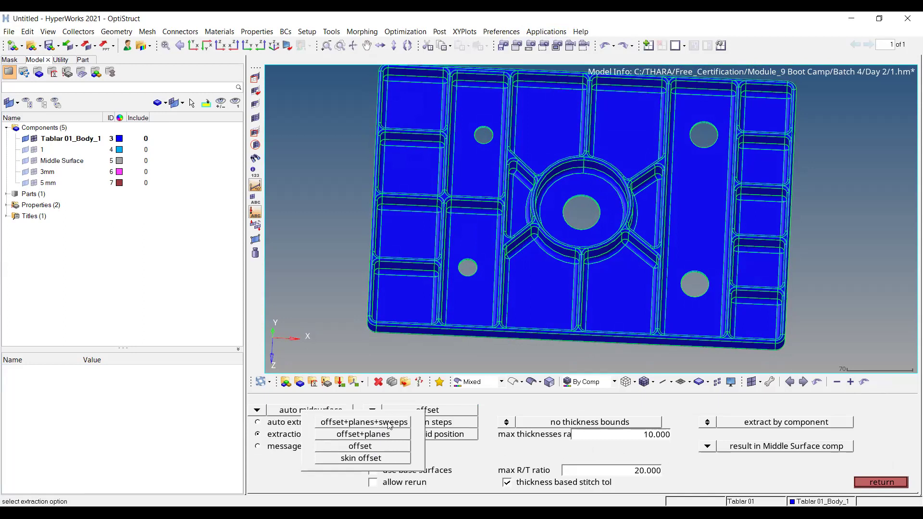
click(359, 422)
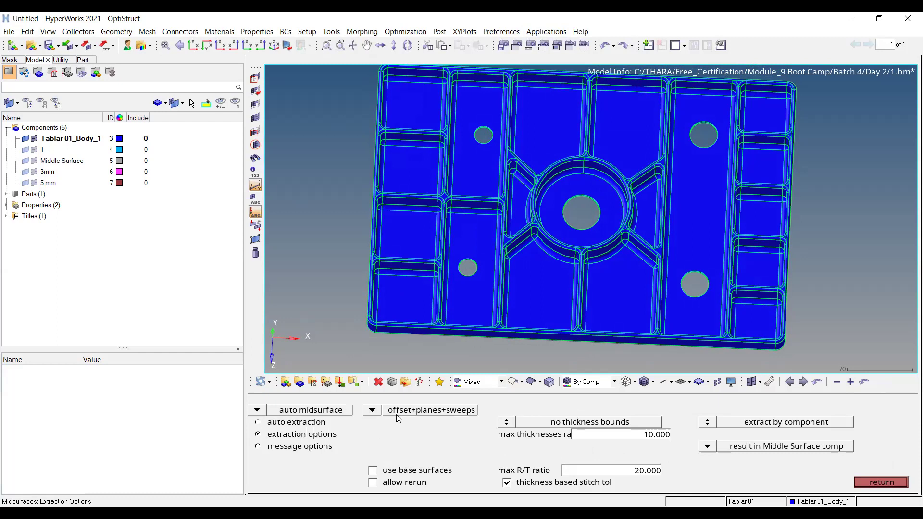
click(278, 423)
scroll(618, 320, up, 3)
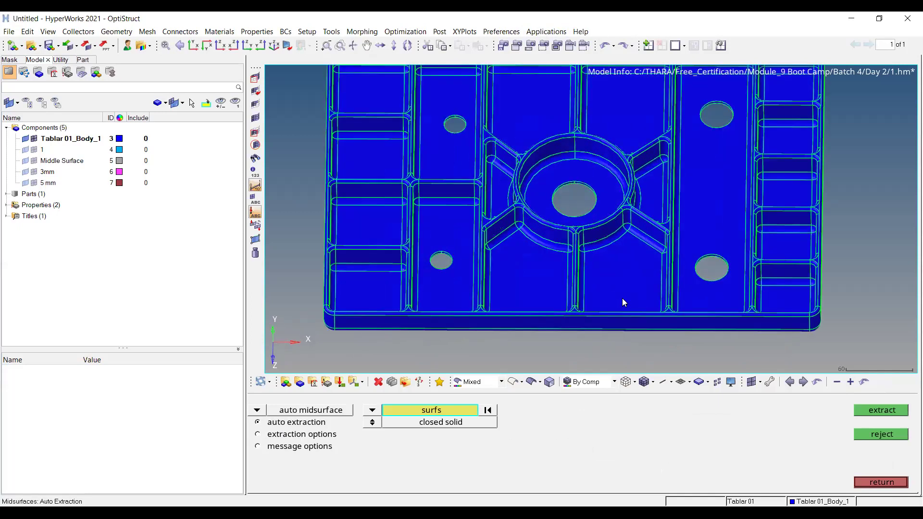
click(621, 301)
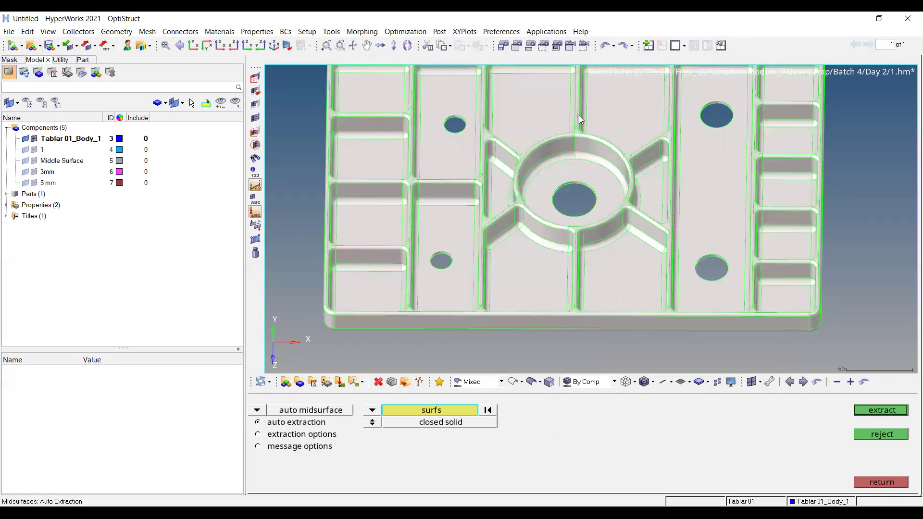
ctrl+right_drag(579, 116, 574, 158)
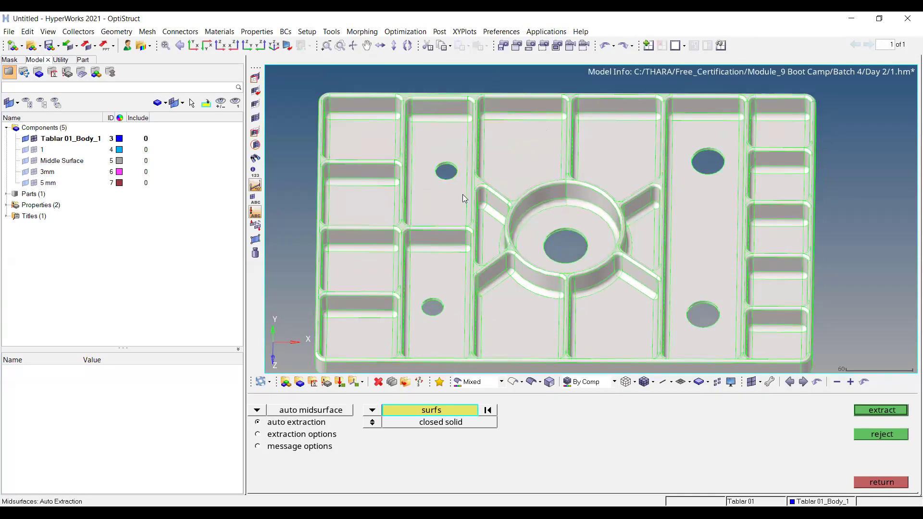
ctrl+drag(607, 192, 595, 217)
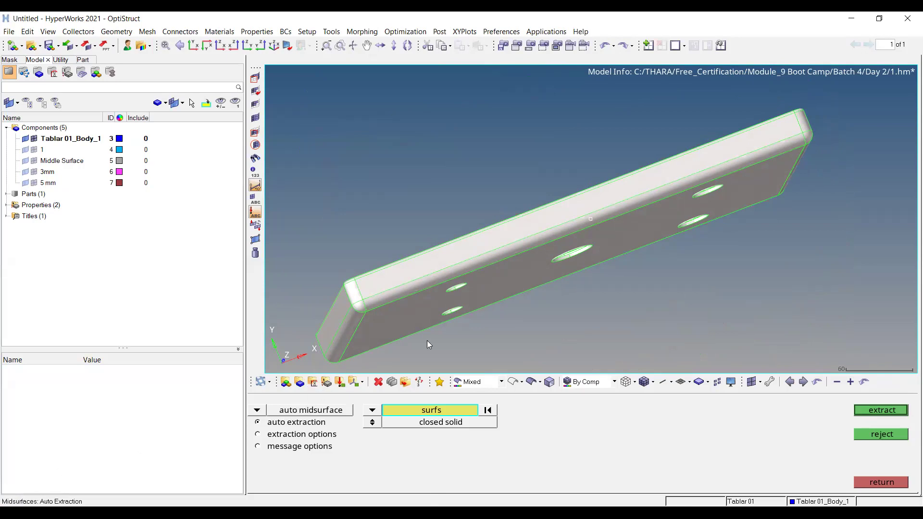
key(Escape)
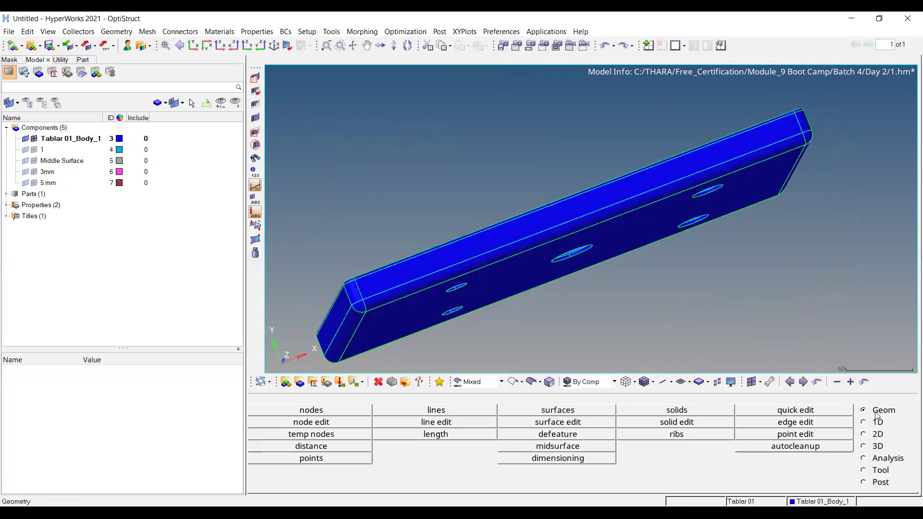
Extract the midsurface of the plate by auto extraction, using all its surfaces as a closed solid
click(590, 449)
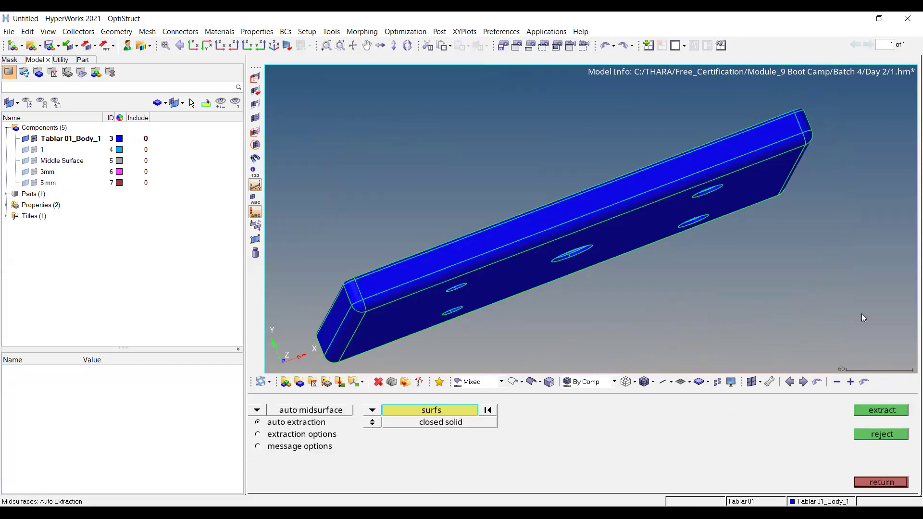
click(267, 435)
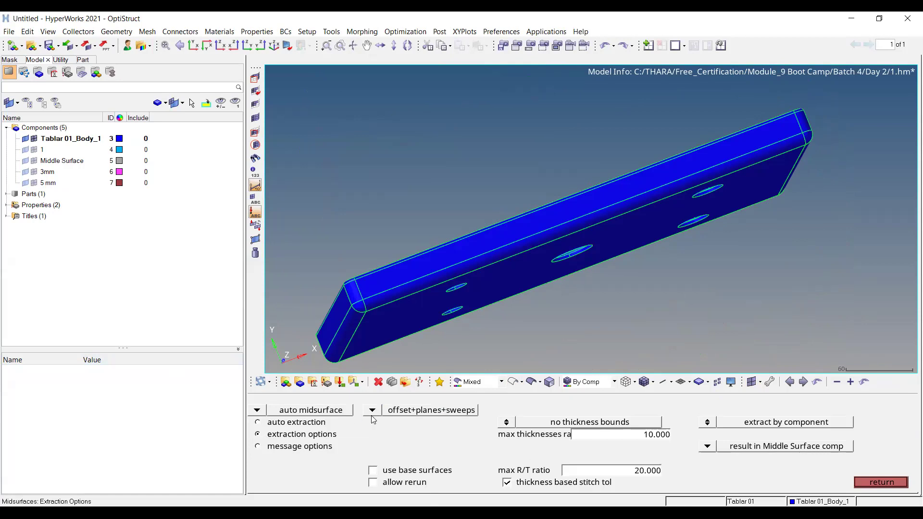
click(299, 425)
ctrl+drag(587, 281, 583, 320)
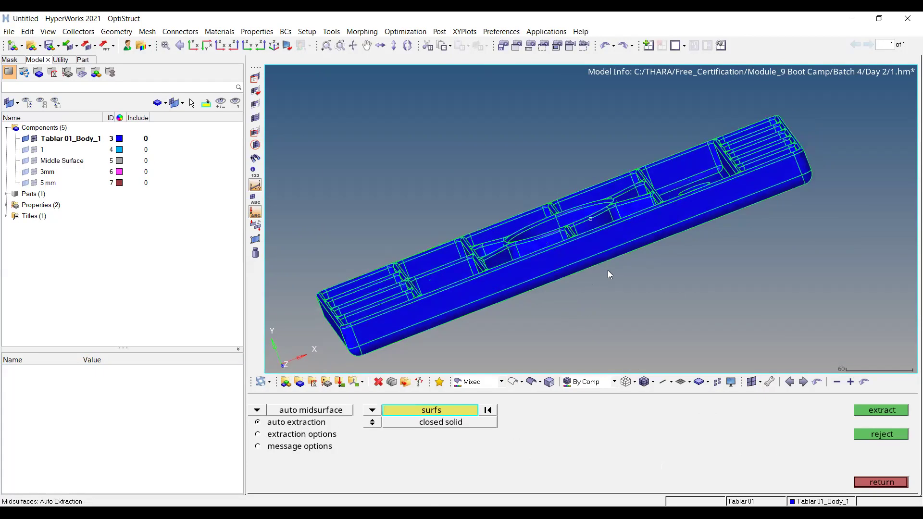
ctrl+scroll(604, 256, down, 2)
click(604, 254)
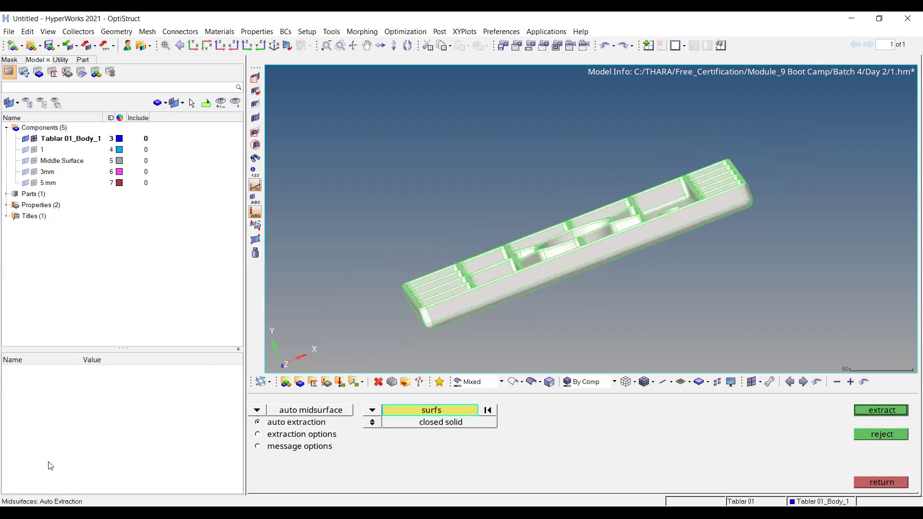
click(893, 413)
click(608, 454)
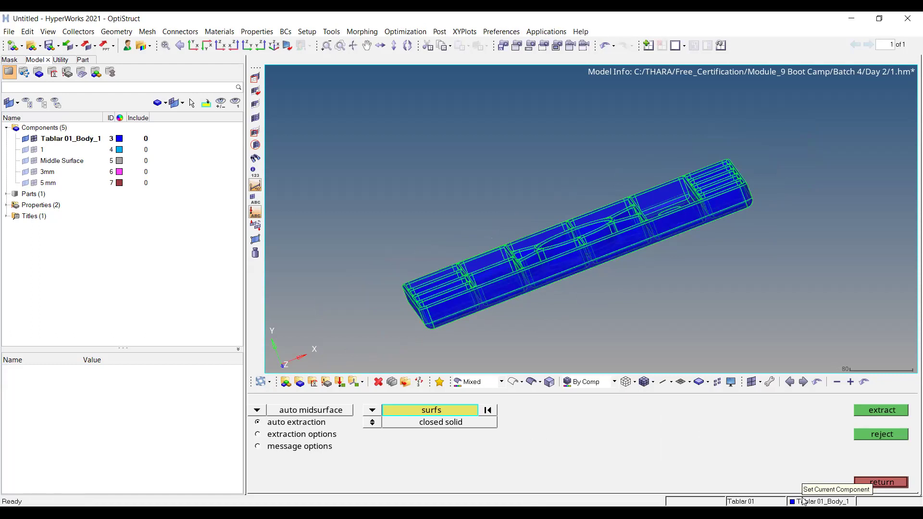
Show the geometry of the Middle Surface component and leave the midsurface tool
ctrl+drag(662, 267, 567, 262)
ctrl+scroll(566, 261, up, 1)
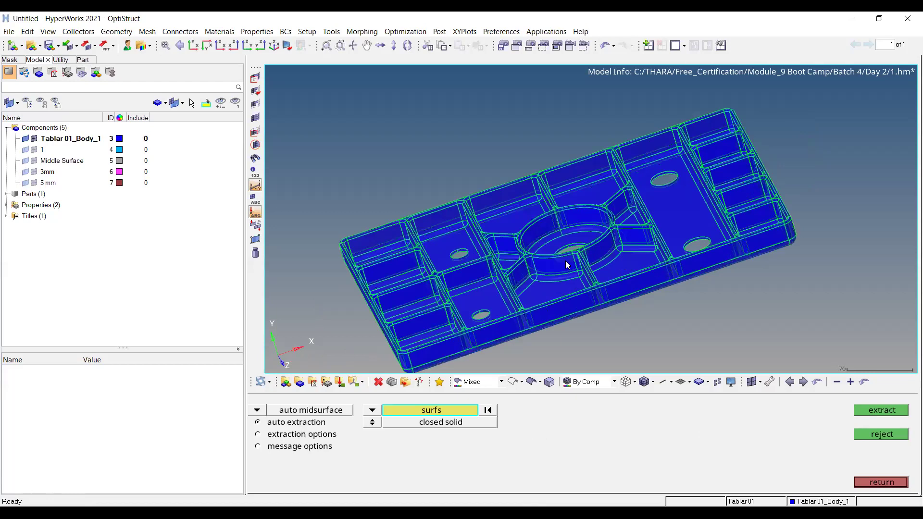
click(26, 161)
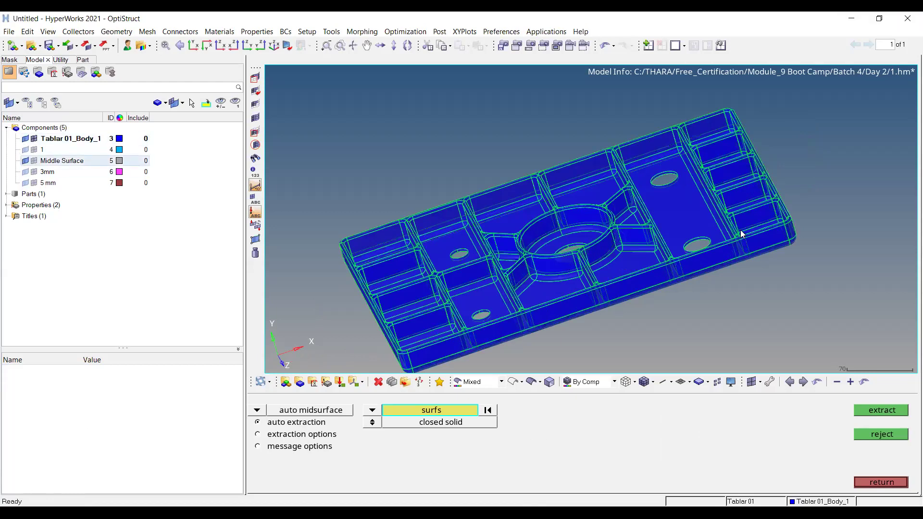
ctrl+drag(740, 230, 722, 257)
key(Escape)
Examine the extracted midsurface inside the plate around the pocket ribs, outer walls and mounting holes
ctrl+scroll(668, 237, up, 6)
ctrl+right_drag(773, 139, 700, 215)
ctrl+scroll(610, 150, down, 5)
ctrl+scroll(614, 187, up, 9)
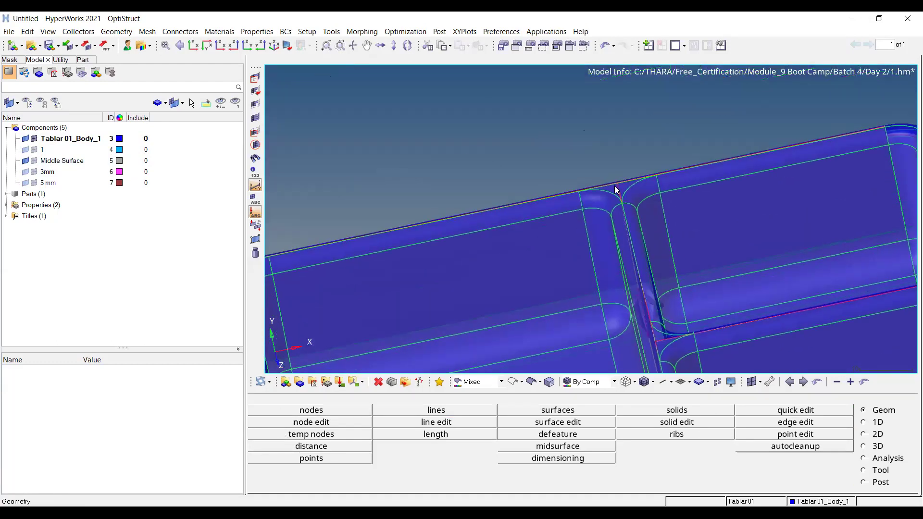
ctrl+scroll(606, 198, down, 5)
ctrl+scroll(606, 198, down, 4)
ctrl+right_drag(616, 312, 597, 237)
ctrl+right_drag(427, 340, 744, 182)
ctrl+drag(745, 193, 554, 229)
ctrl+scroll(555, 229, up, 6)
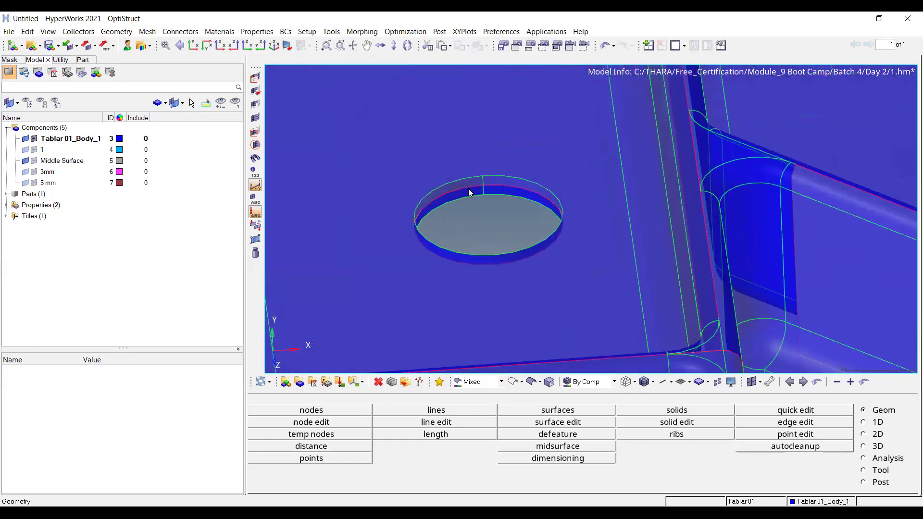
Examine the midsurface at the mounting hole's edge and hide the Tablar 01_Body_1 geometry to inspect the midsurface alone
ctrl+scroll(468, 189, up, 4)
ctrl+scroll(501, 175, up, 4)
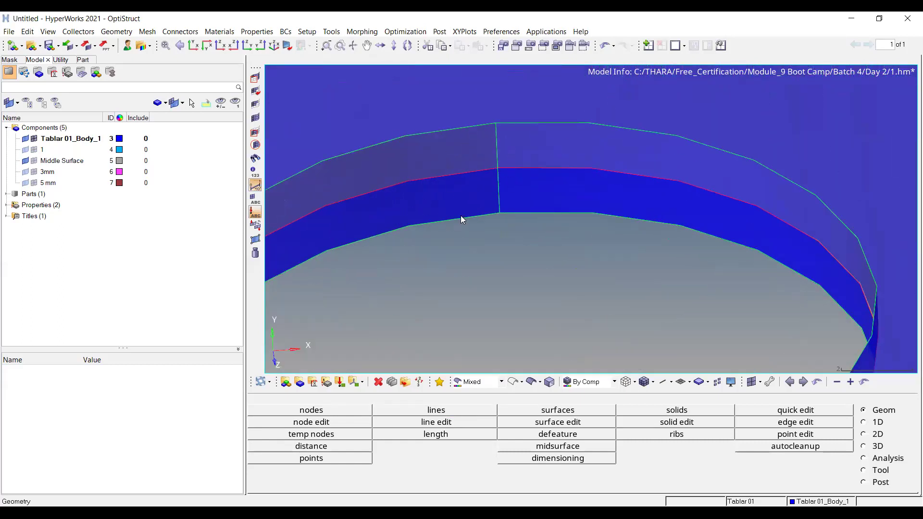
ctrl+scroll(492, 158, down, 10)
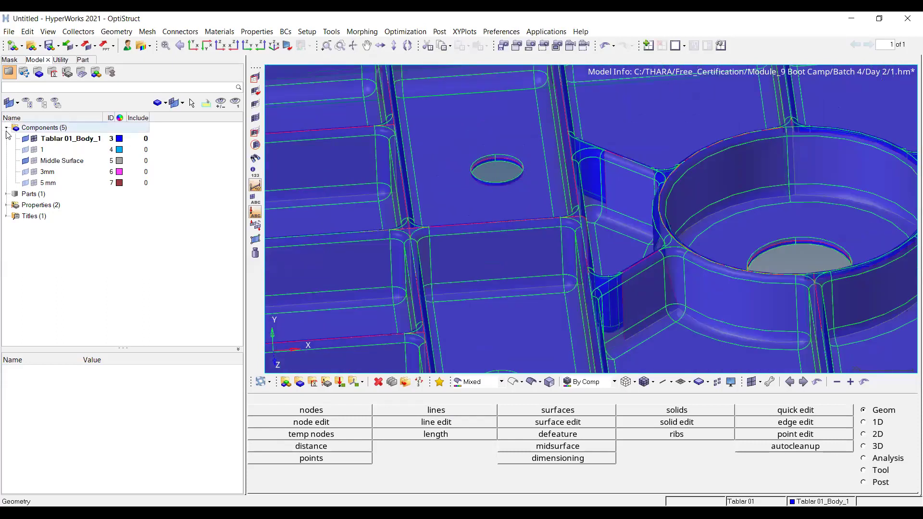
click(26, 140)
ctrl+right_drag(697, 130, 618, 154)
ctrl+scroll(618, 154, down, 8)
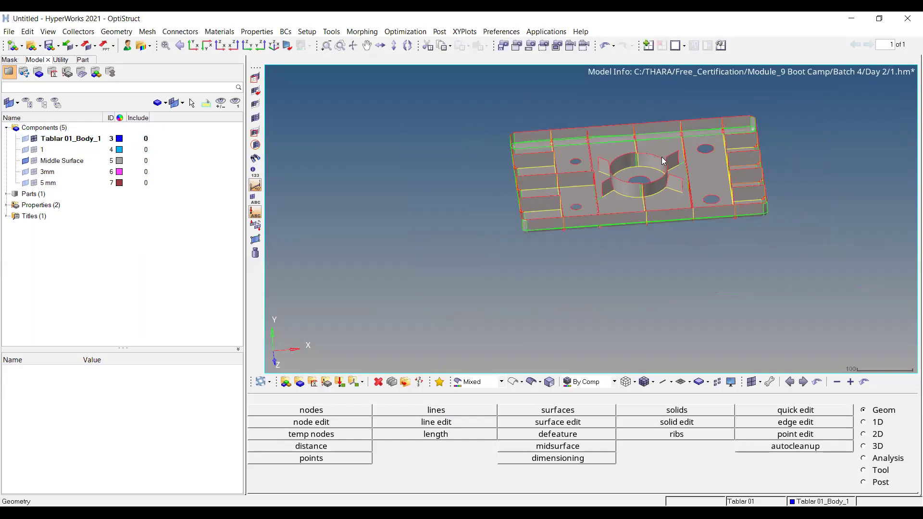
ctrl+drag(661, 157, 693, 185)
ctrl+drag(758, 270, 830, 246)
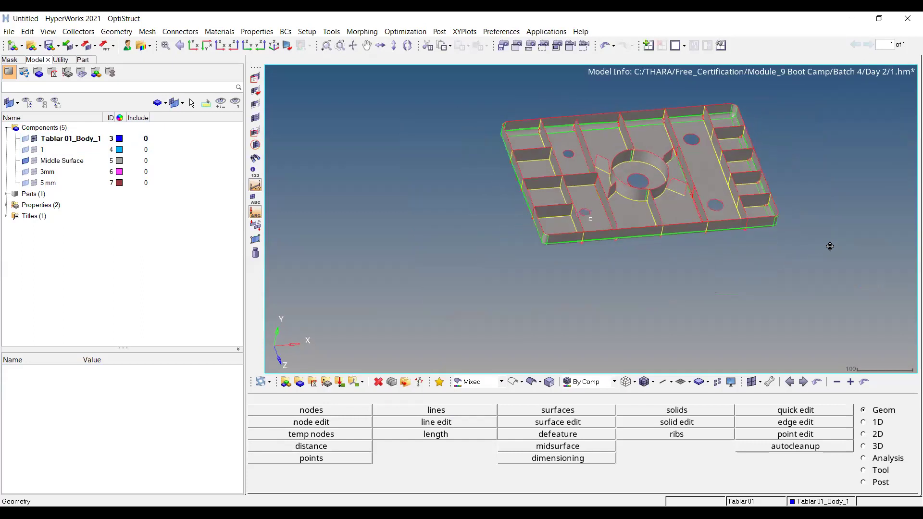
ctrl+scroll(743, 157, up, 5)
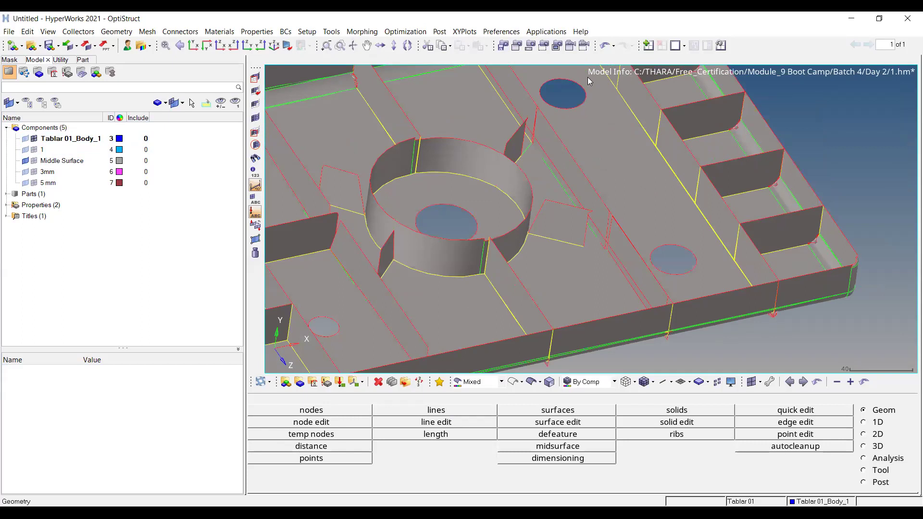
Show the Tablar 01_Body_1 geometry, compare its end pocket ribs and corners with the midsurface, and hide it again
click(26, 139)
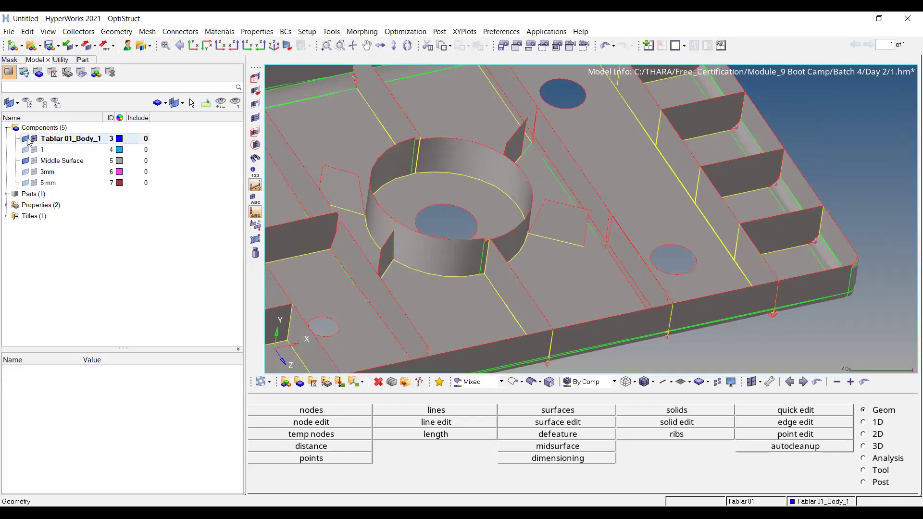
ctrl+drag(752, 181, 735, 179)
ctrl+scroll(735, 179, up, 6)
ctrl+right_drag(772, 157, 655, 276)
ctrl+scroll(583, 227, up, 5)
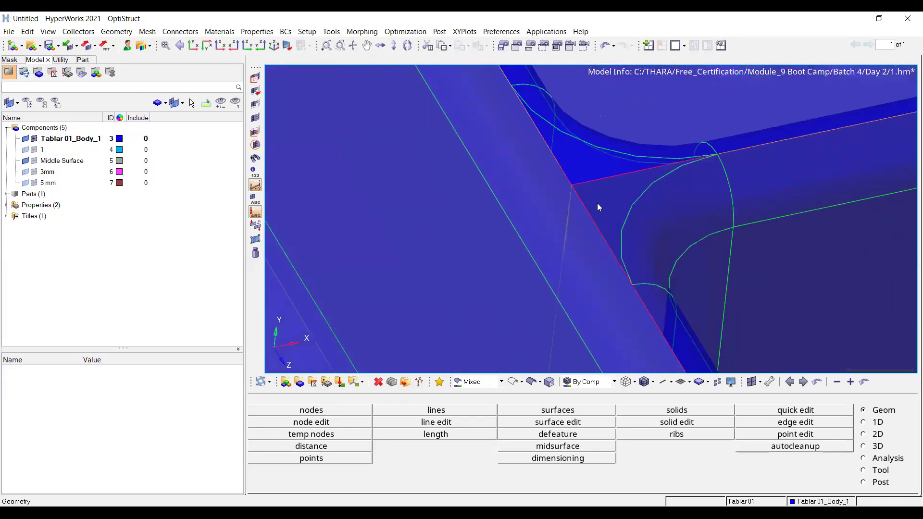
scroll(579, 163, down, 8)
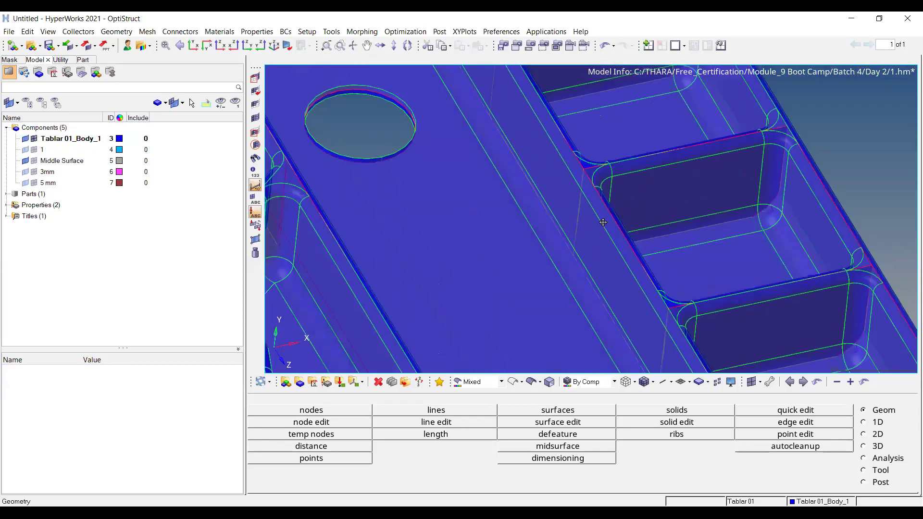
scroll(621, 242, down, 1)
ctrl+right_drag(599, 292, 645, 227)
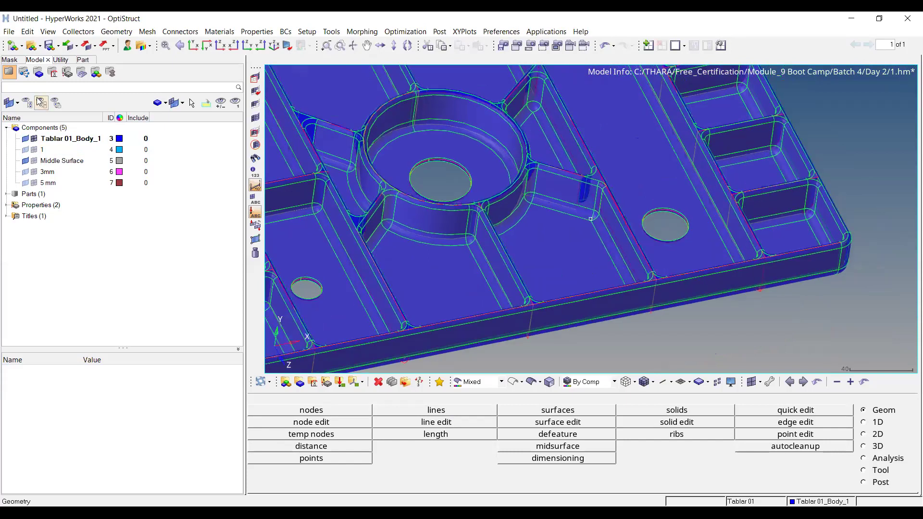
click(25, 138)
ctrl+right_drag(678, 175, 675, 206)
ctrl+drag(674, 210, 660, 219)
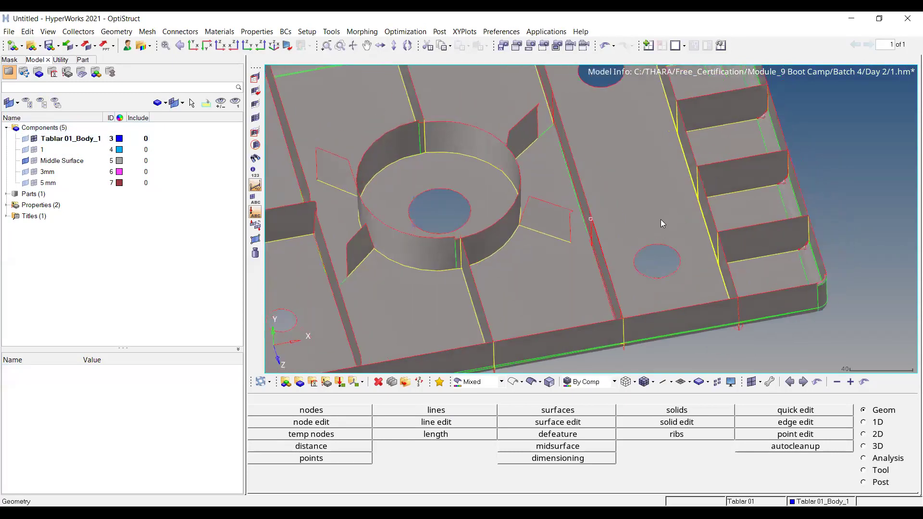
Review the midsurface thickness of an end pocket rib with the review thickness tool and clear the selection
click(572, 447)
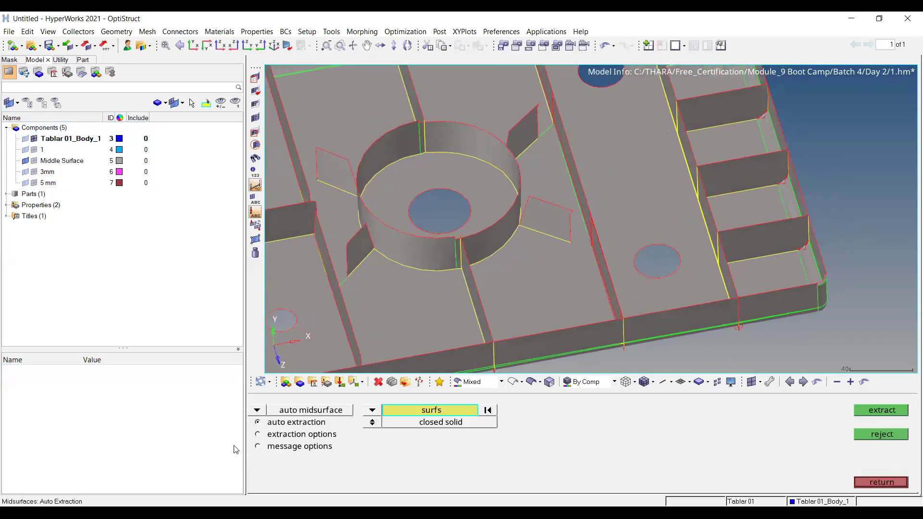
click(256, 411)
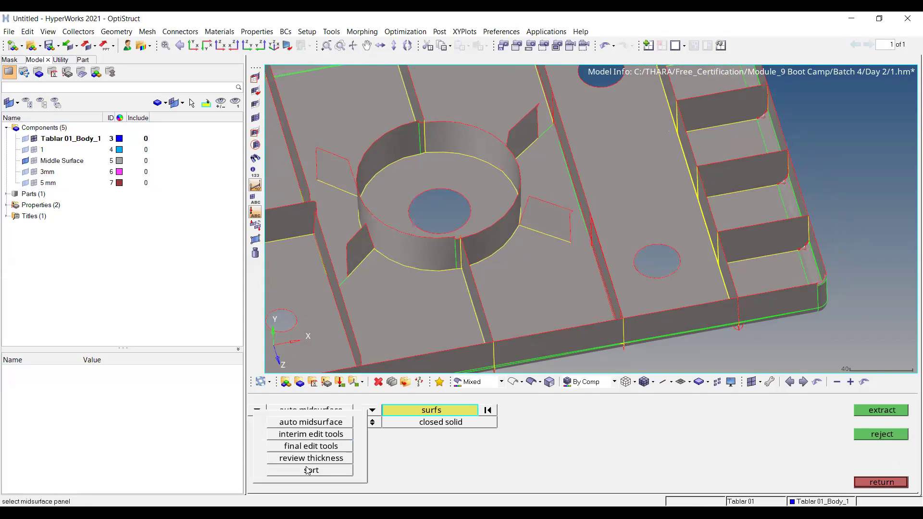
click(299, 460)
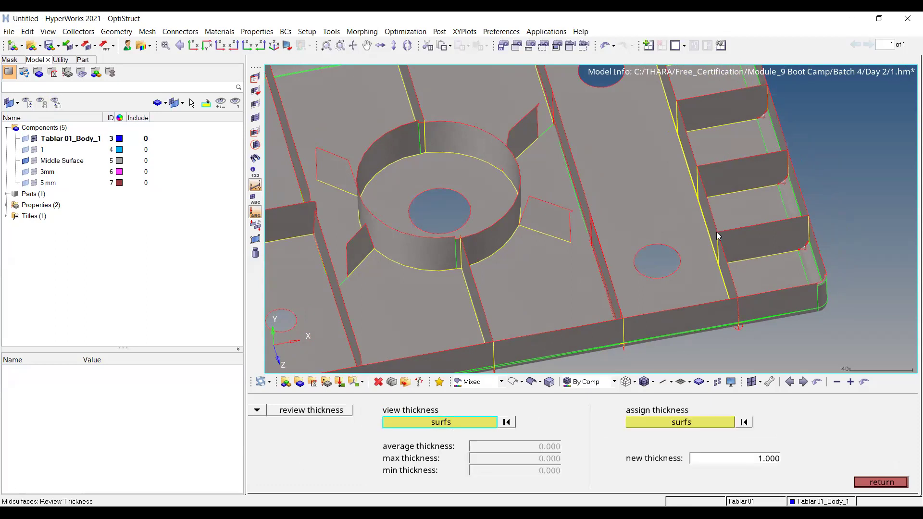
scroll(716, 232, up, 3)
click(784, 264)
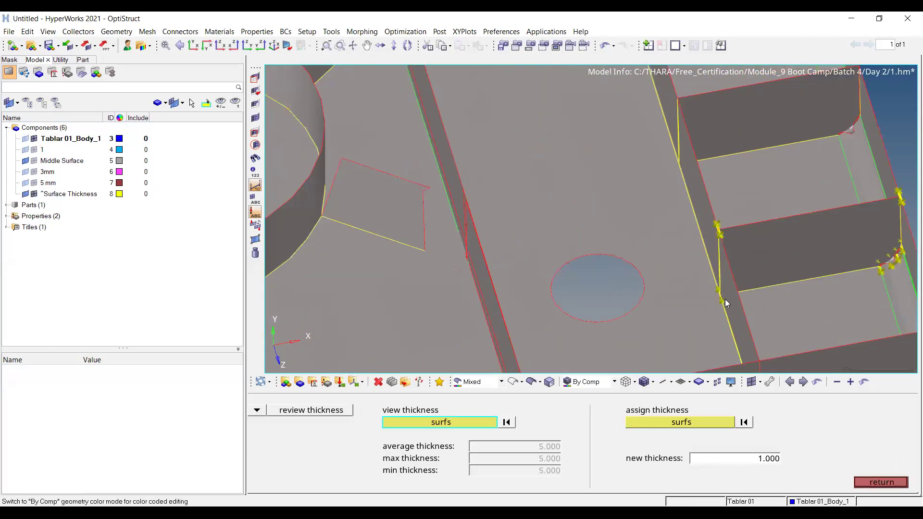
click(506, 421)
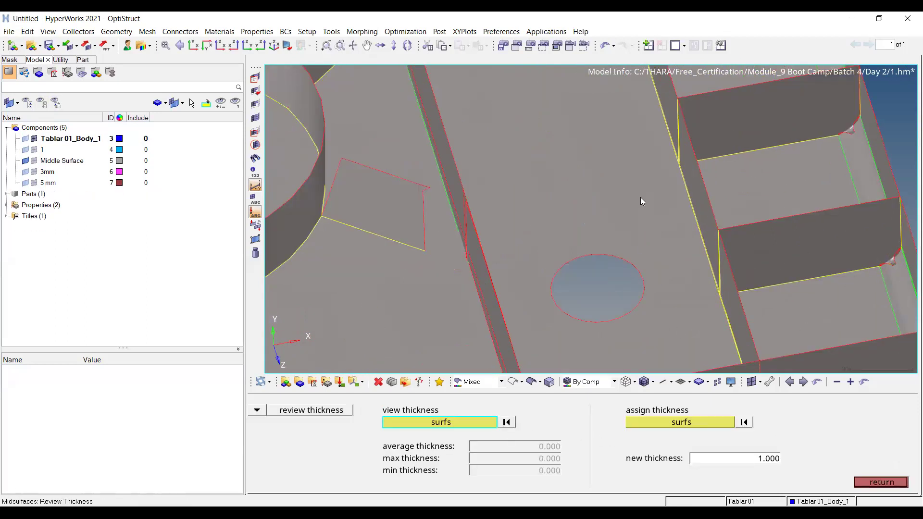
Review the thickness of the midsurface base around the two larger mounting holes and clear the selection
click(640, 197)
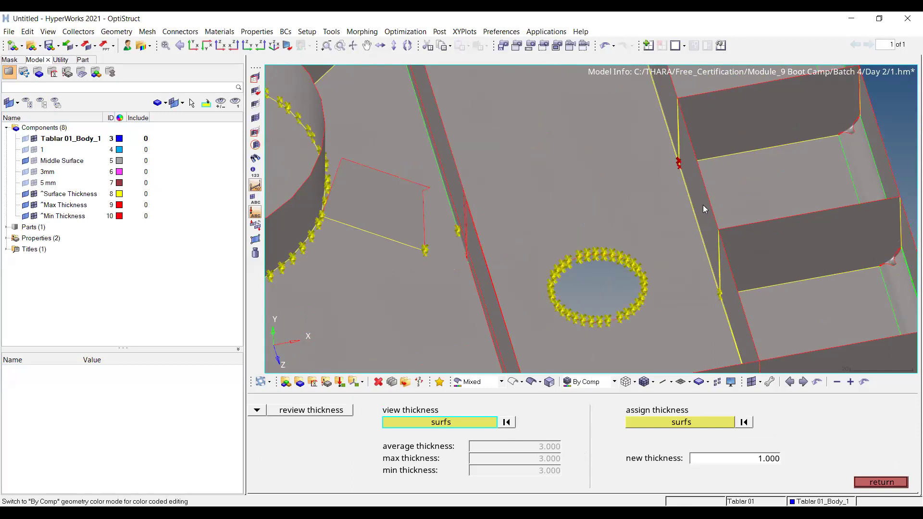
scroll(691, 216, down, 5)
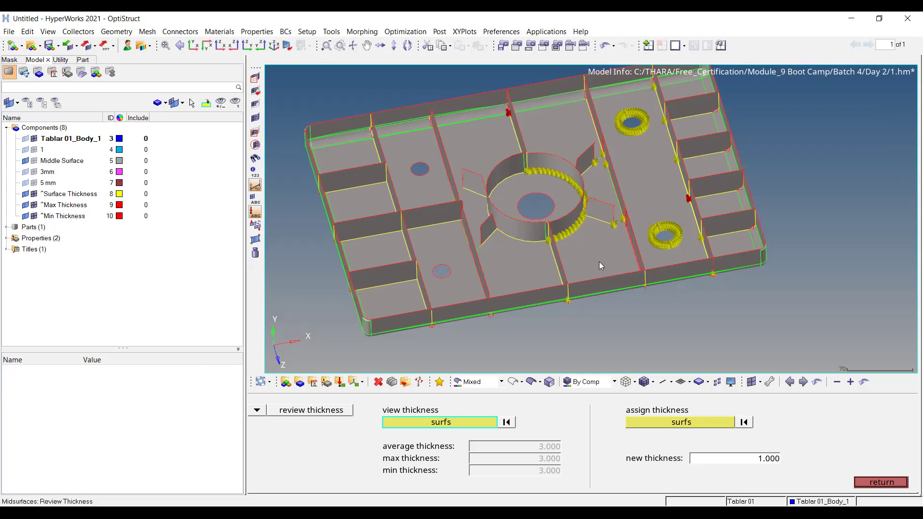
ctrl+drag(581, 255, 578, 229)
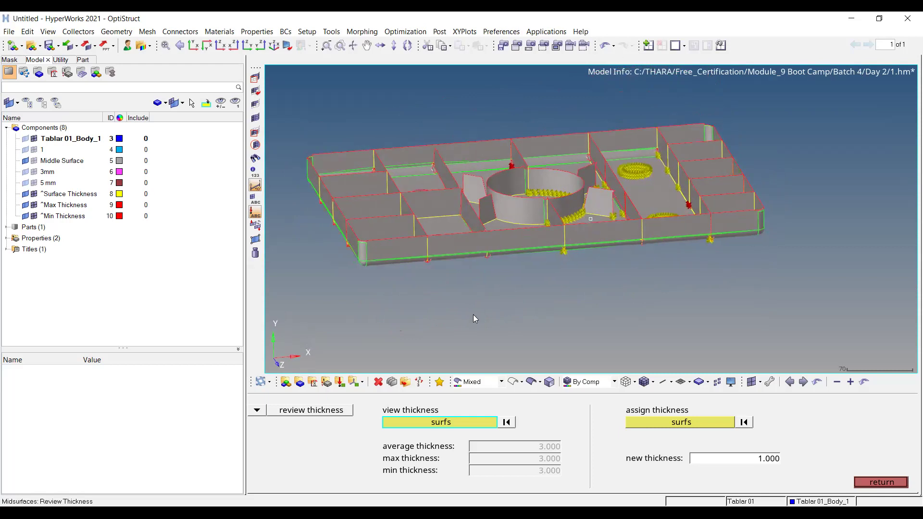
click(505, 422)
Check the thickness of the base midsurface in front of the central ring and clear the selection
ctrl+drag(592, 213, 594, 238)
scroll(594, 239, up, 3)
click(601, 257)
click(506, 422)
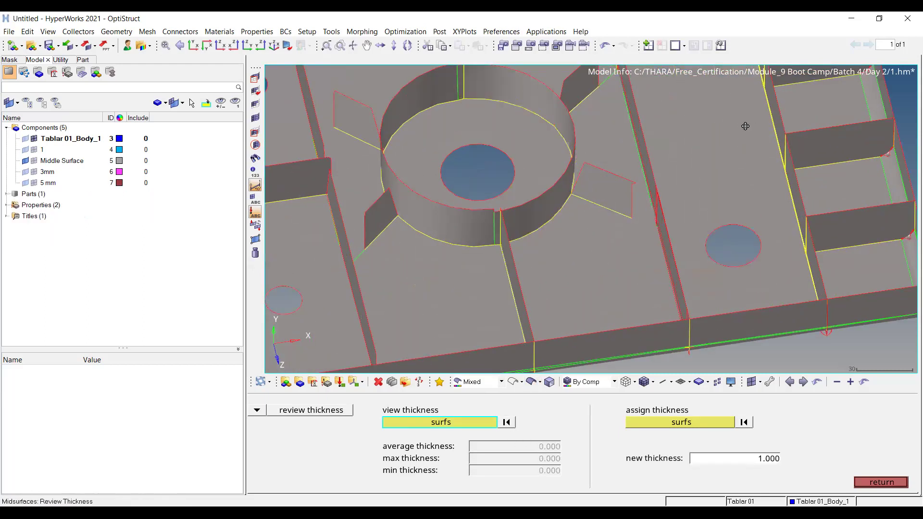
Review the end pocket rib's midsurface thickness again and leave the midsurface tool
ctrl+right_drag(746, 125, 642, 262)
ctrl+drag(642, 262, 686, 227)
scroll(685, 226, up, 3)
click(724, 209)
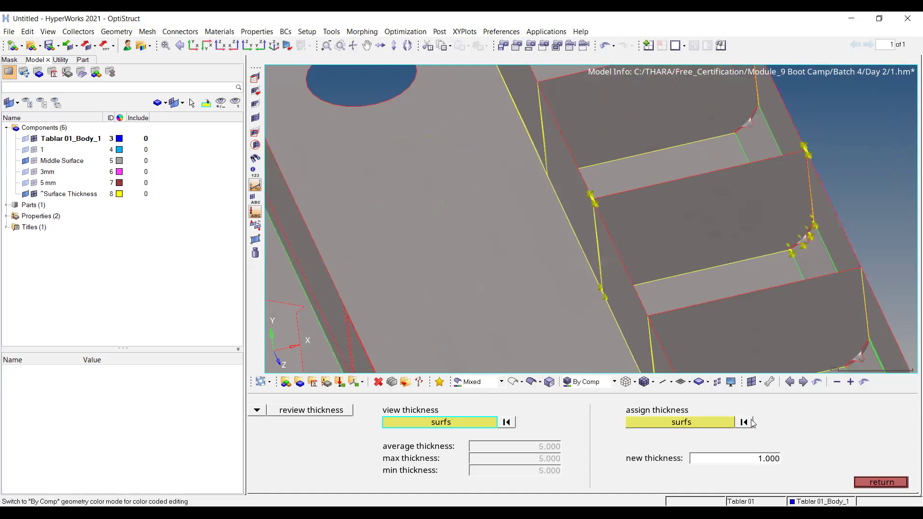
scroll(751, 122, down, 5)
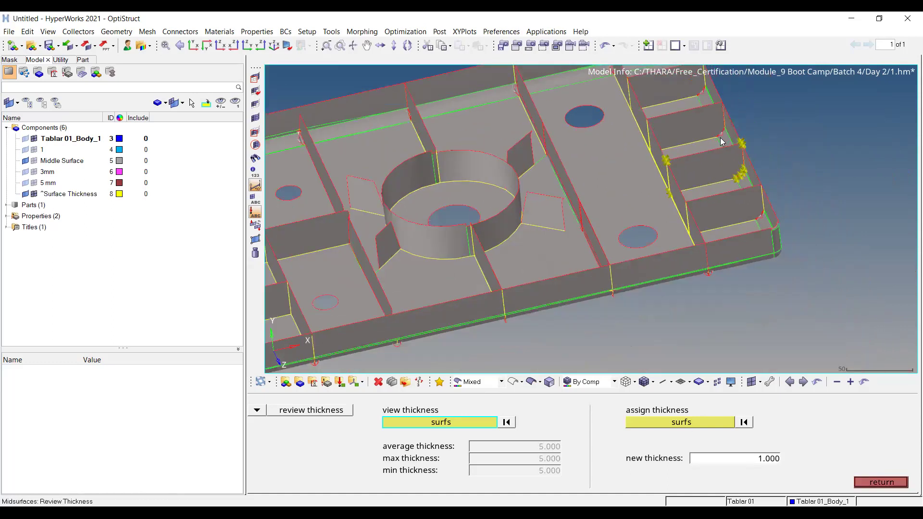
key(Escape)
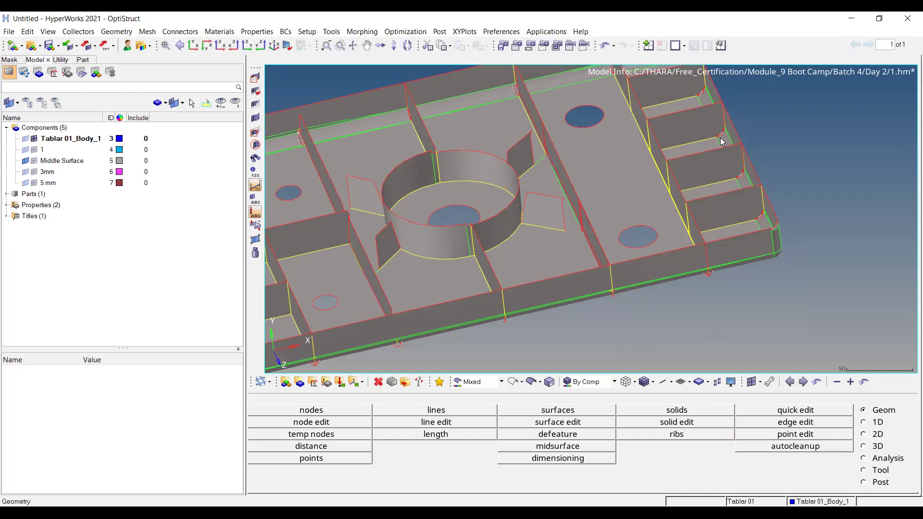
Show the Tablar 01_Body_1 geometry and make it fully opaque
ctrl+right_drag(600, 166, 656, 187)
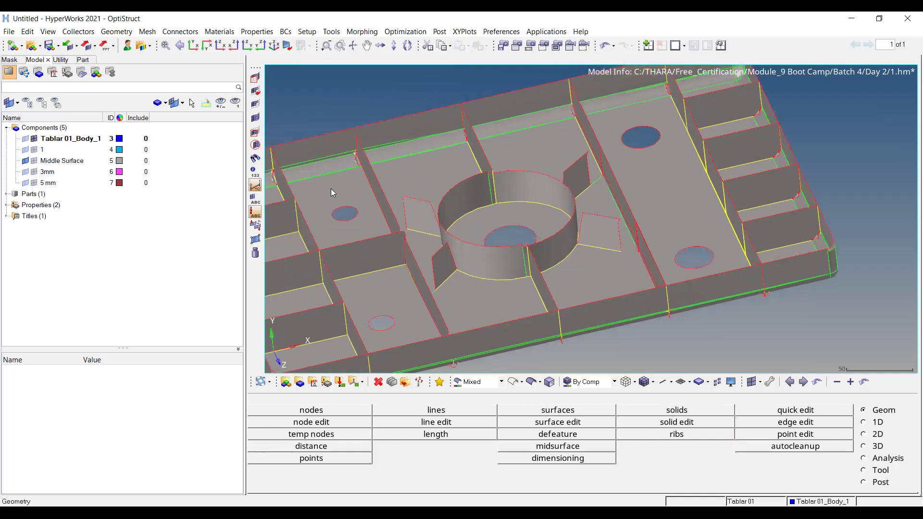
click(26, 138)
ctrl+drag(841, 333, 814, 358)
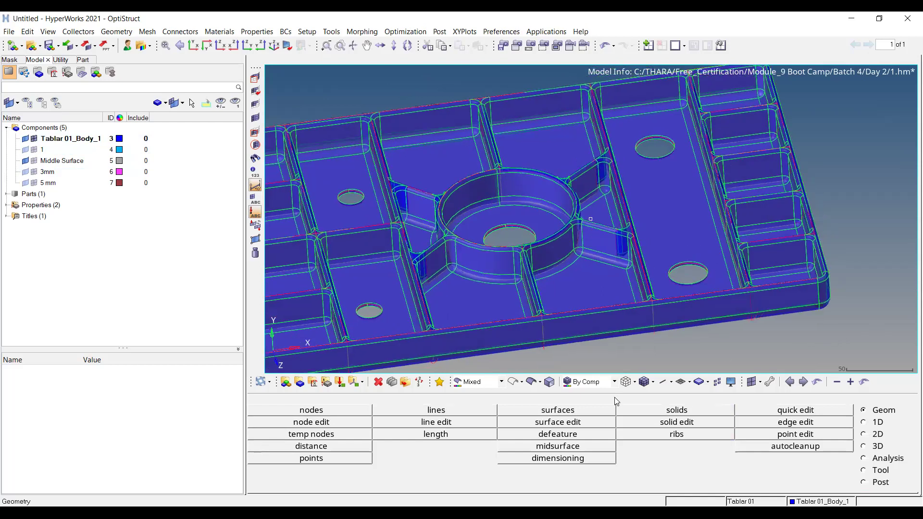
click(549, 383)
drag(313, 444, 280, 441)
key(Escape)
scroll(586, 313, up, 8)
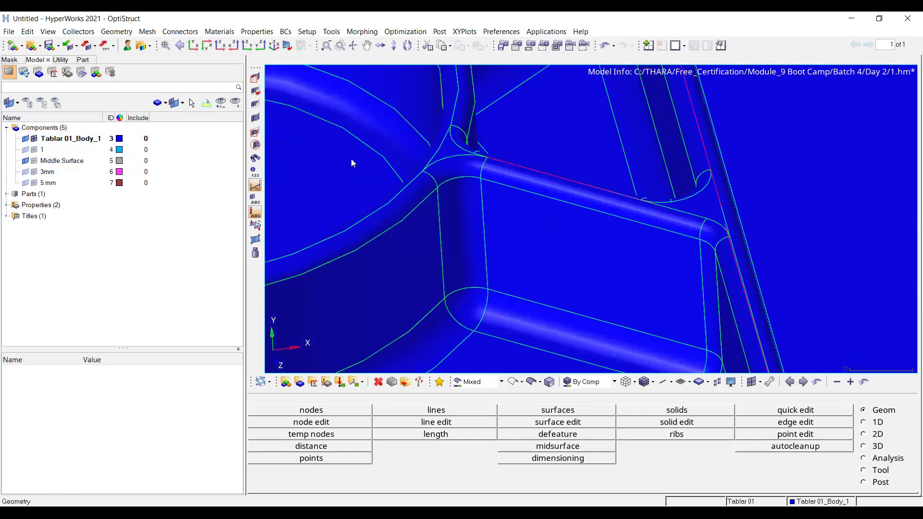
Hide the Tablar 01_Body_1 geometry and examine the midsurface ribs around the central ring for missing connections
click(25, 139)
scroll(637, 236, down, 3)
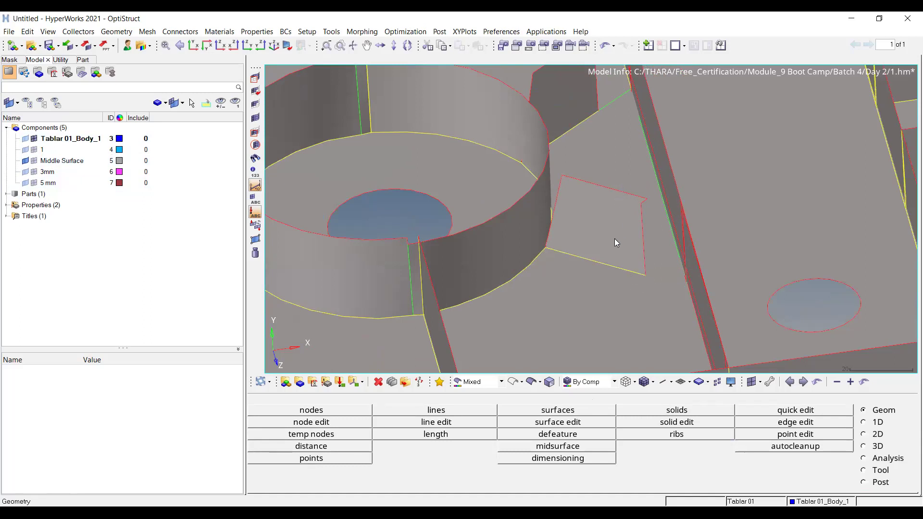
scroll(608, 163, down, 3)
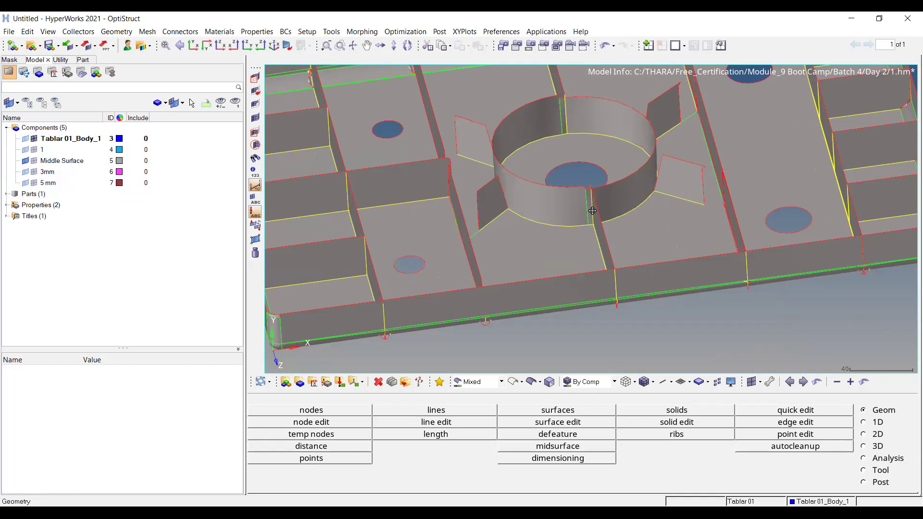
ctrl+scroll(611, 162, down, 3)
ctrl+drag(637, 150, 642, 163)
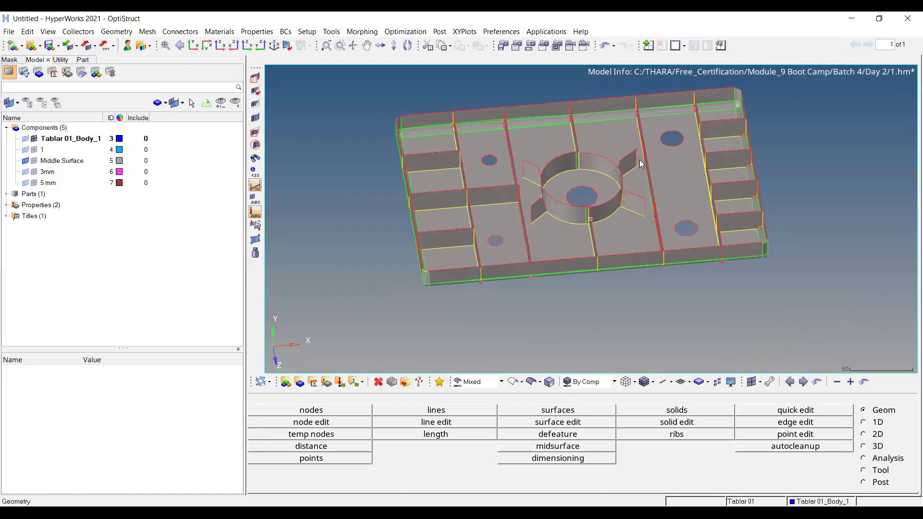
Delete the Middle Surface component from the model
right_click(69, 161)
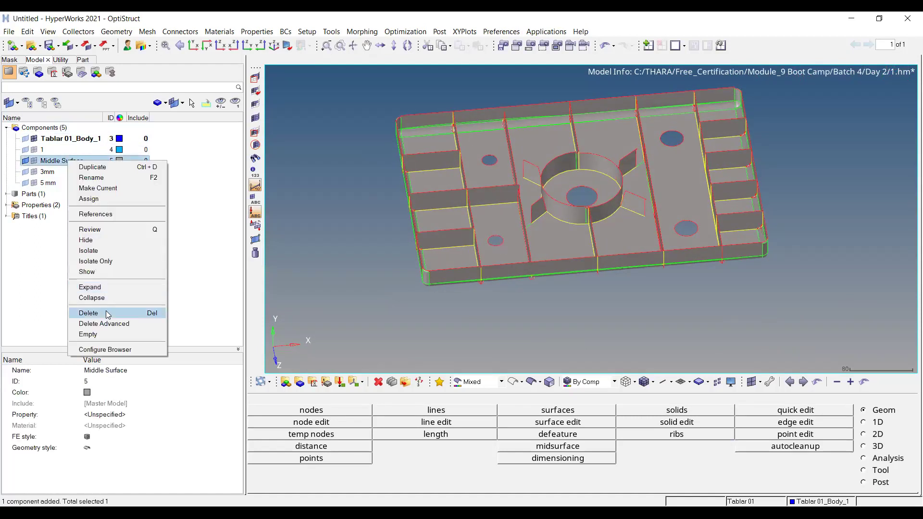
click(107, 314)
click(445, 313)
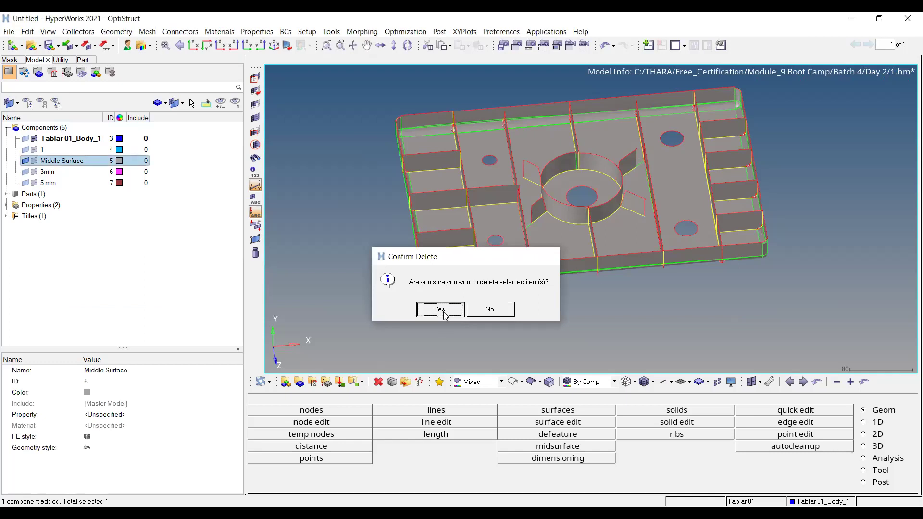
key(F2)
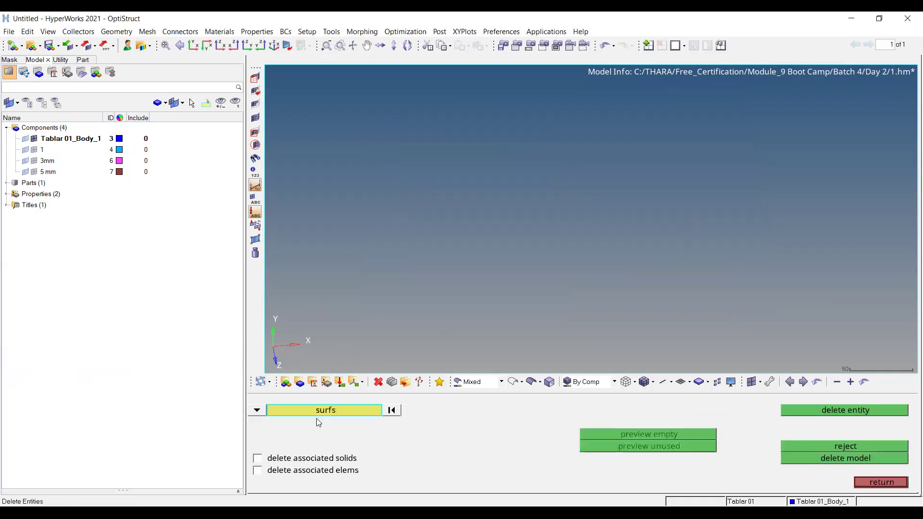
click(261, 414)
click(323, 433)
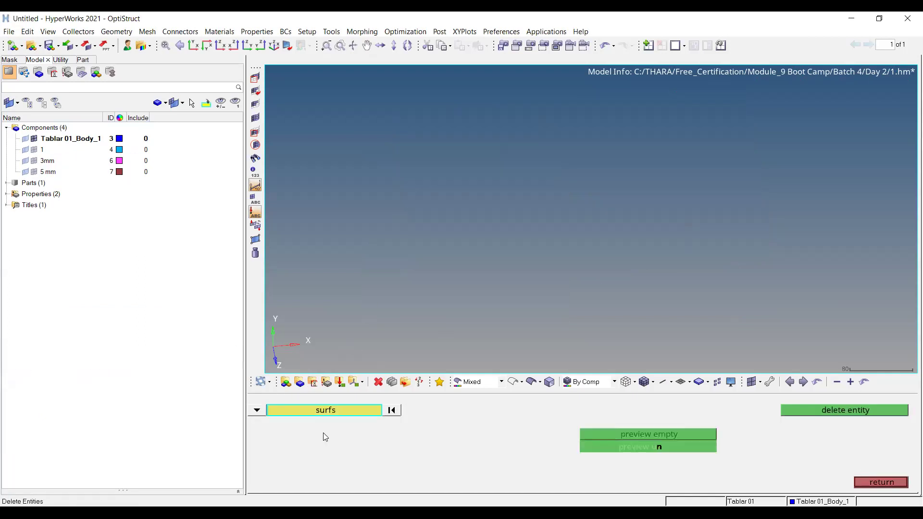
key(Escape)
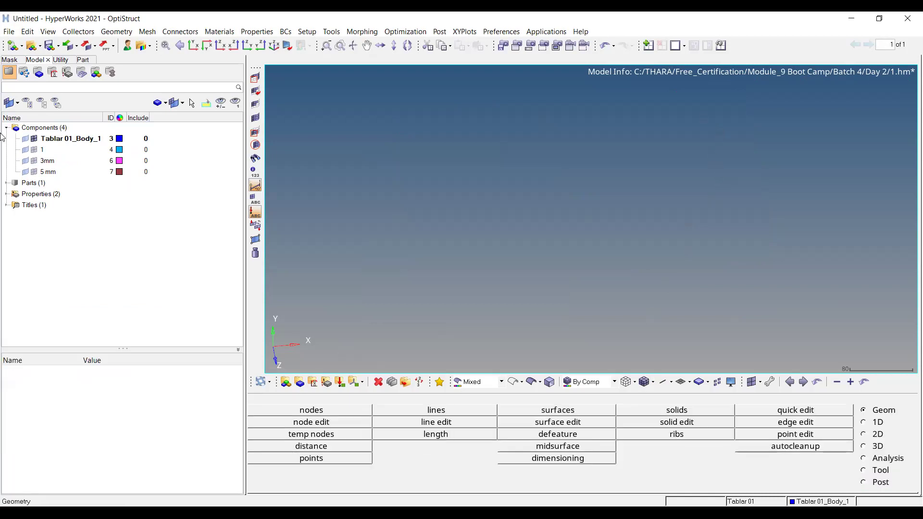
Show the Tablar 01_Body_1 geometry and set the auto midsurface extraction method to offset
click(26, 139)
ctrl+drag(572, 178, 580, 260)
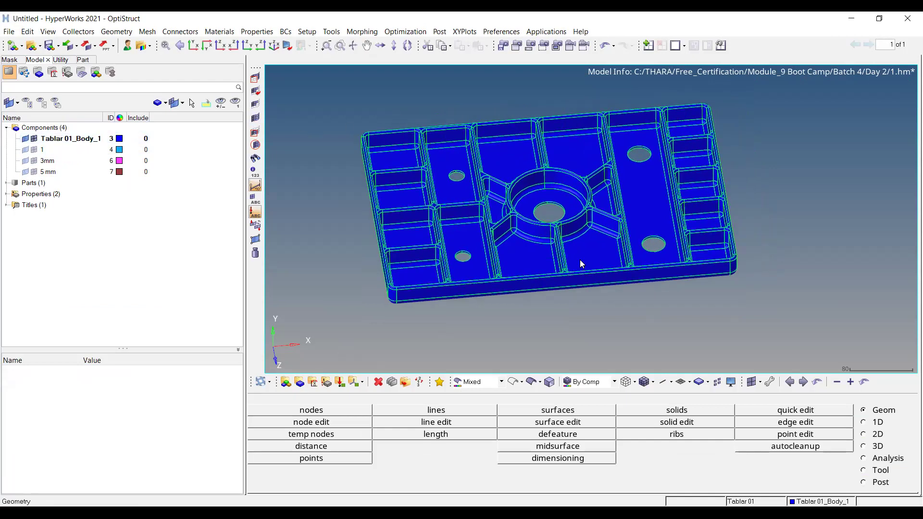
click(590, 447)
click(257, 410)
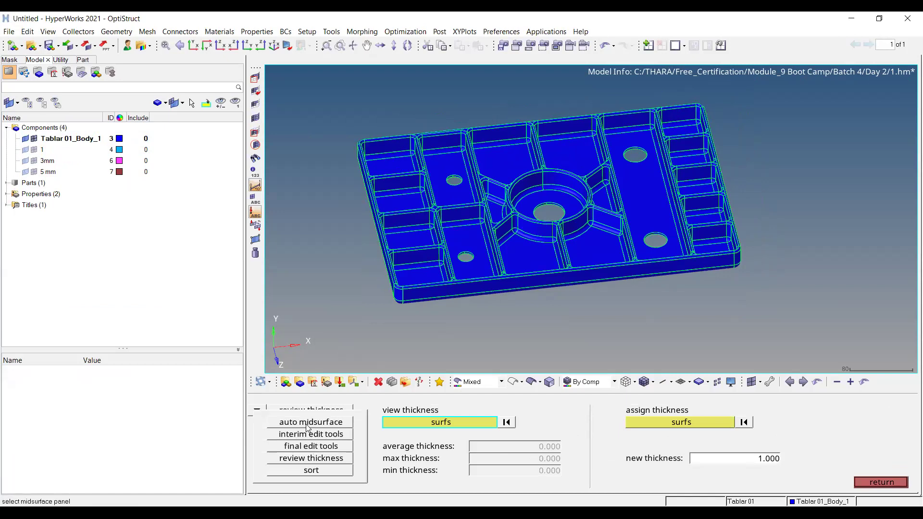
click(308, 421)
click(294, 434)
click(372, 410)
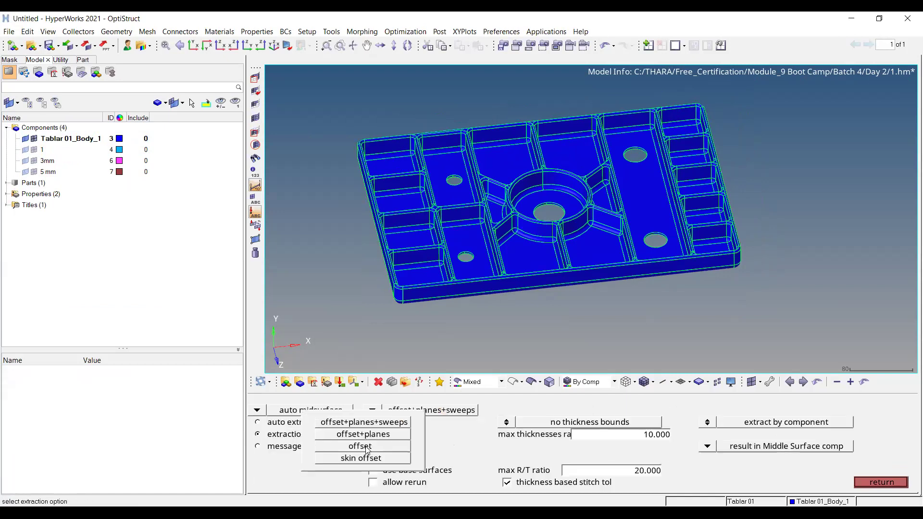
click(365, 446)
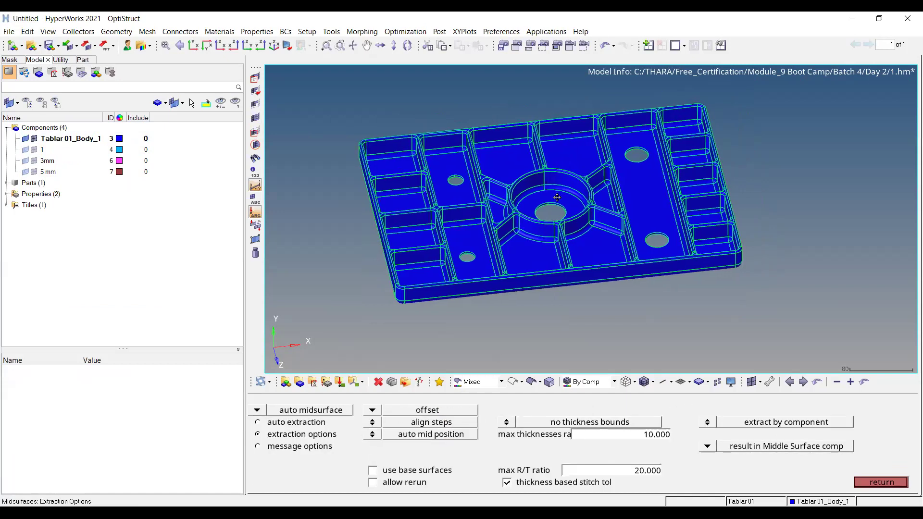
Auto-extract the midsurface from the plate's surfaces with the closed solid option and leave the midsurface tool
click(295, 422)
ctrl+drag(681, 313, 505, 344)
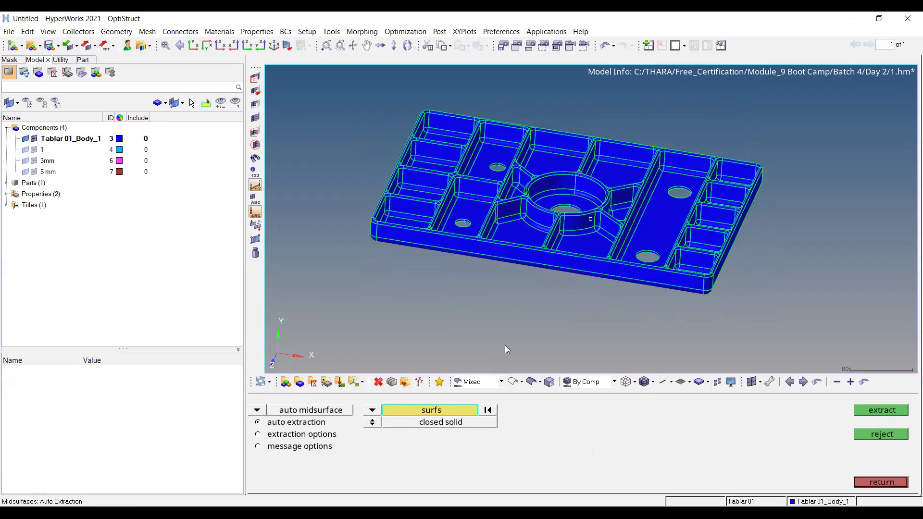
ctrl+drag(574, 291, 634, 288)
ctrl+scroll(590, 221, up, 3)
click(595, 216)
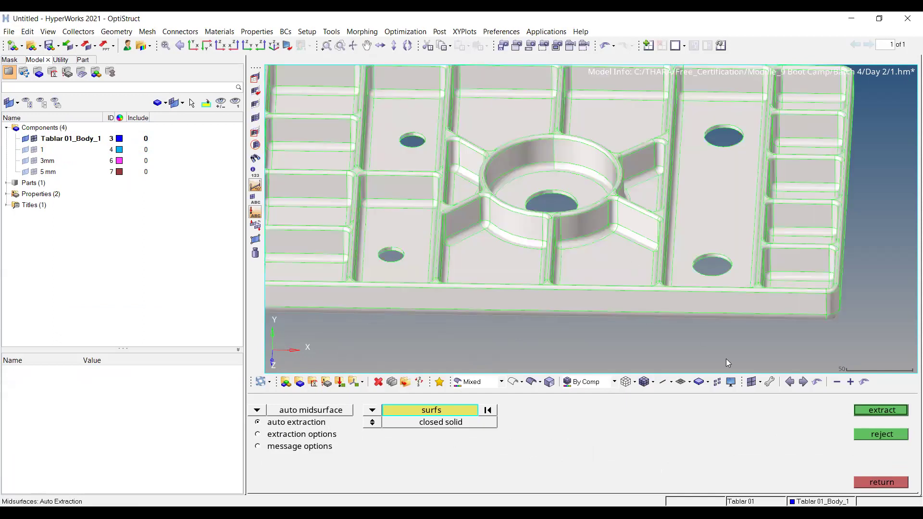
click(900, 413)
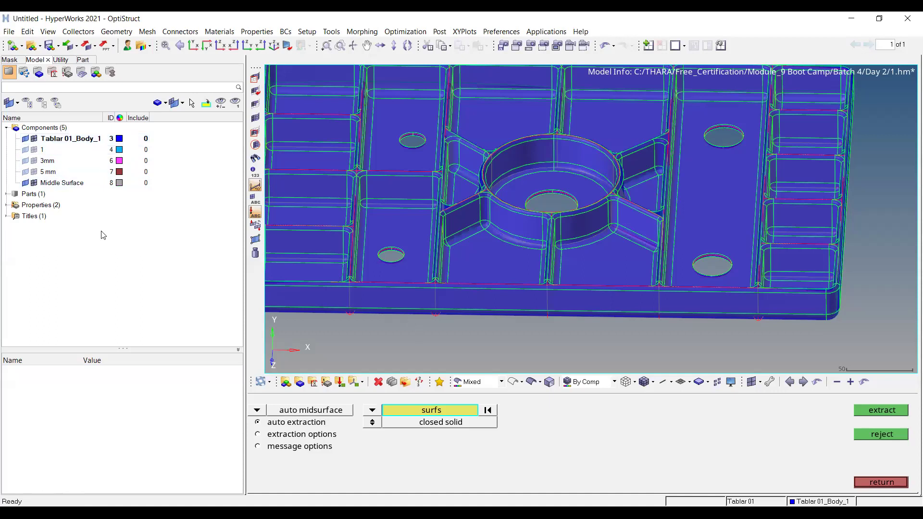
key(Escape)
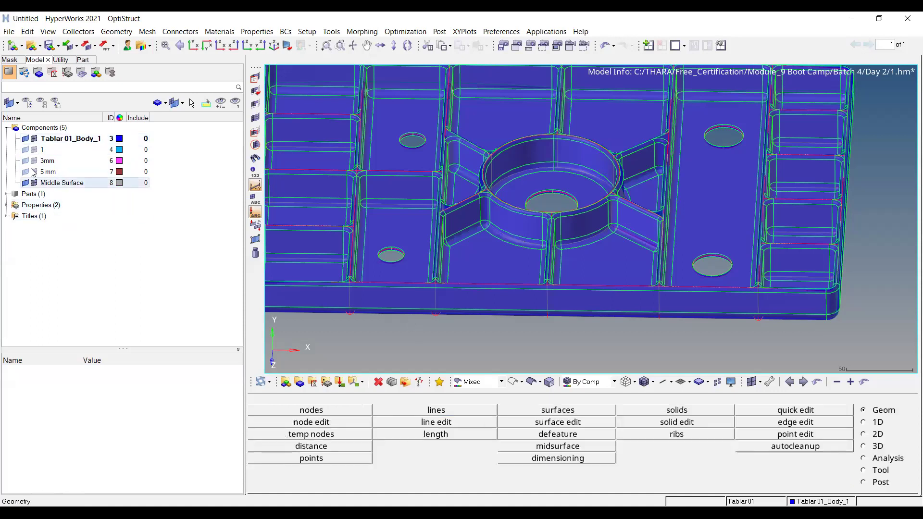
Hide the Tablar 01_Body_1 geometry and examine the extracted midsurface's connections around the central ring
click(25, 140)
ctrl+drag(643, 244, 604, 258)
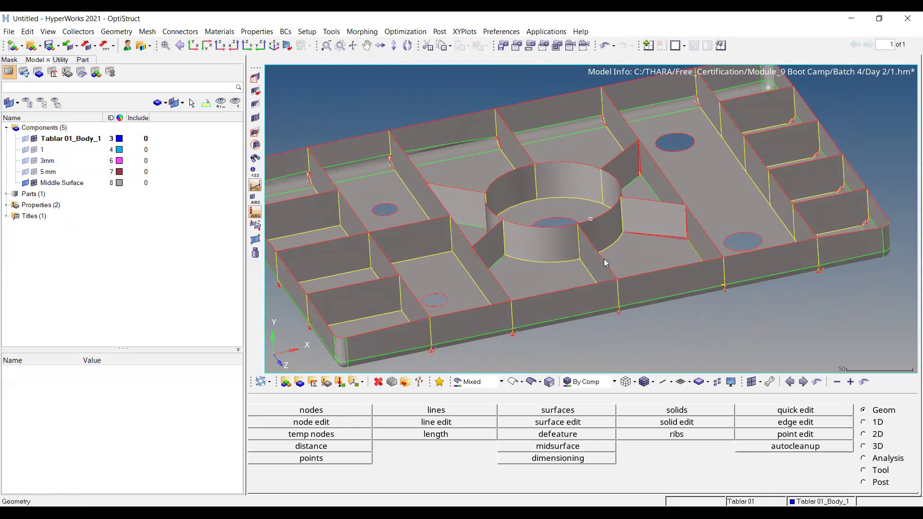
scroll(578, 247, up, 5)
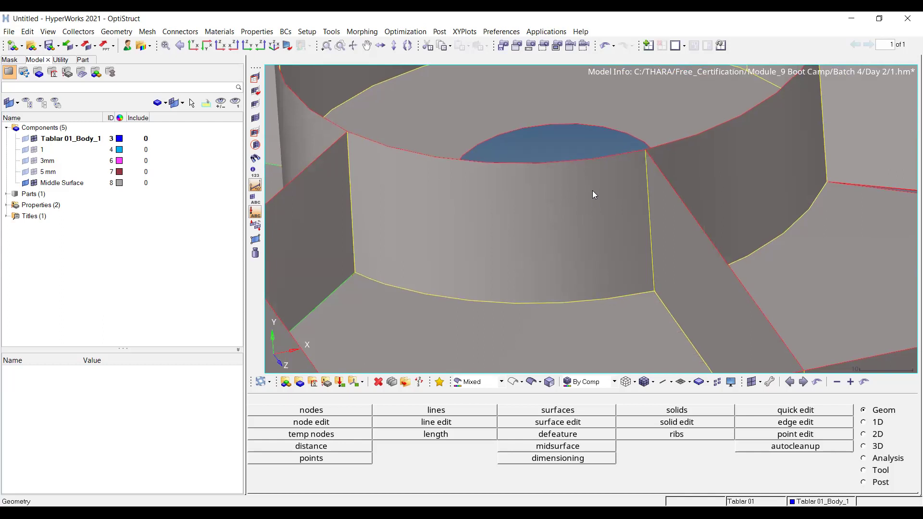
scroll(592, 191, down, 5)
ctrl+drag(764, 193, 764, 196)
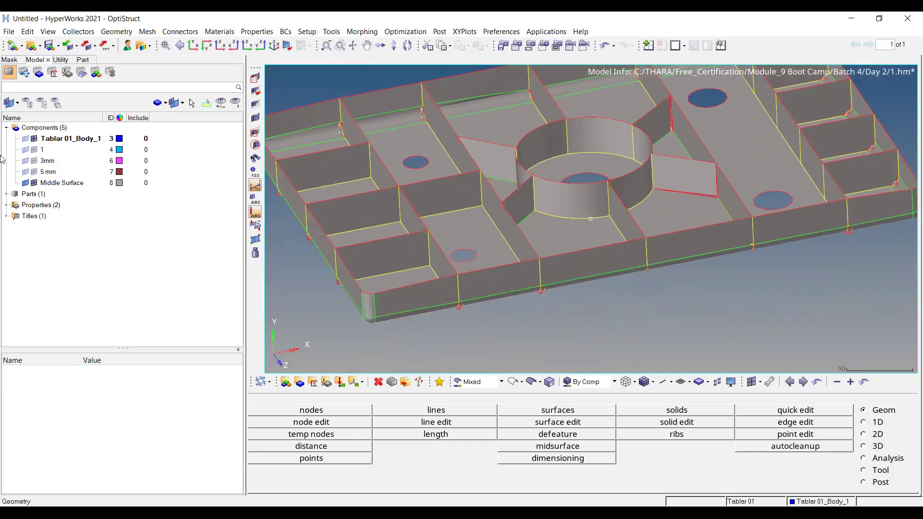
Show the Tablar 01_Body_1 geometry again and compare its ribs and central ring with the extracted midsurface
click(25, 141)
ctrl+drag(663, 215, 467, 260)
scroll(467, 259, up, 3)
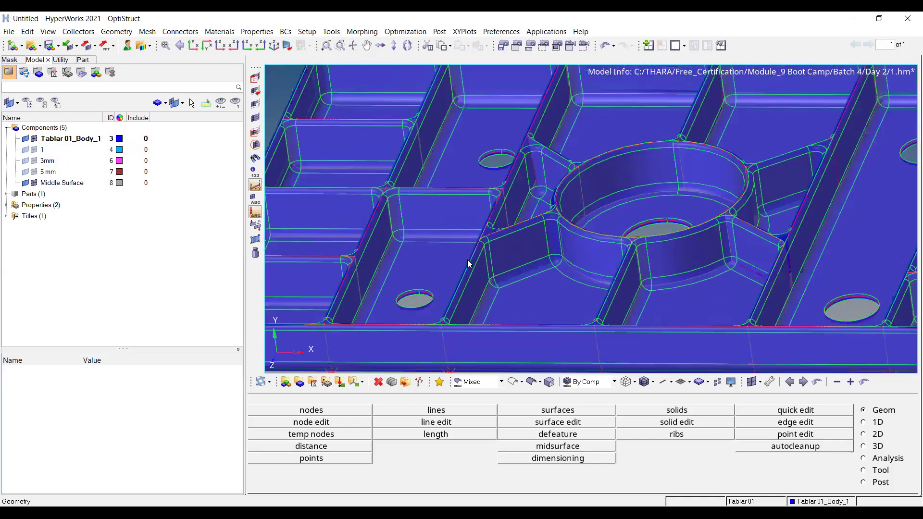
scroll(490, 203, up, 5)
scroll(495, 222, down, 5)
ctrl+right_drag(598, 91, 540, 224)
scroll(592, 185, down, 8)
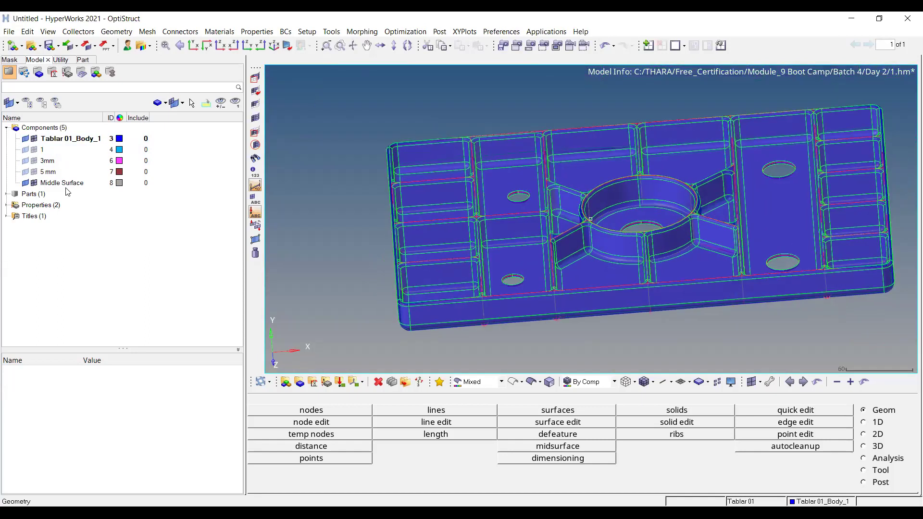
Hide the Tablar 01_Body_1 geometry and examine the midsurface corners where the ribs meet the filleted outer wall
click(25, 140)
ctrl+drag(501, 197, 567, 222)
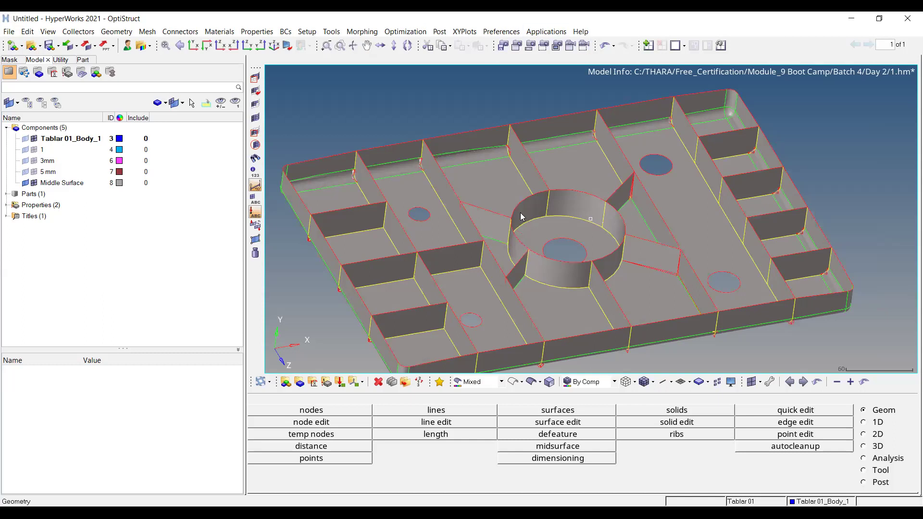
ctrl+drag(659, 299, 675, 269)
ctrl+scroll(455, 161, up, 5)
ctrl+scroll(577, 222, up, 5)
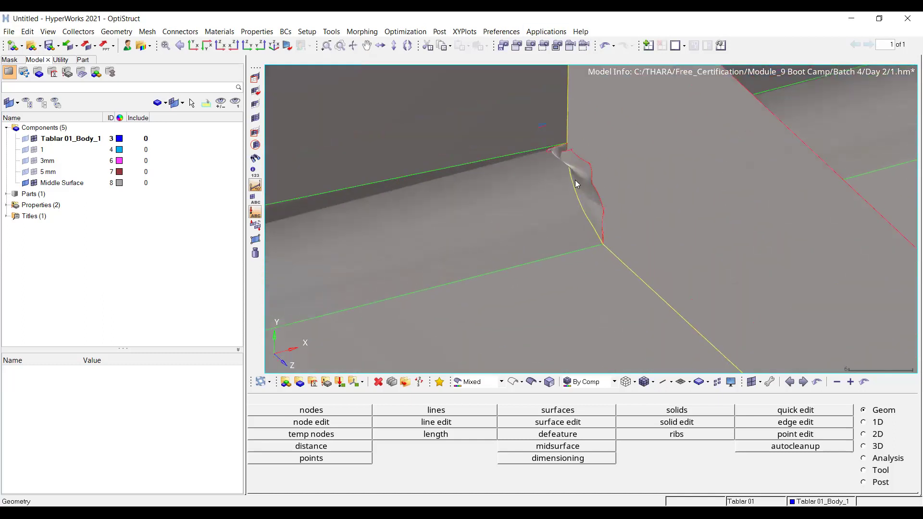
ctrl+scroll(575, 180, down, 5)
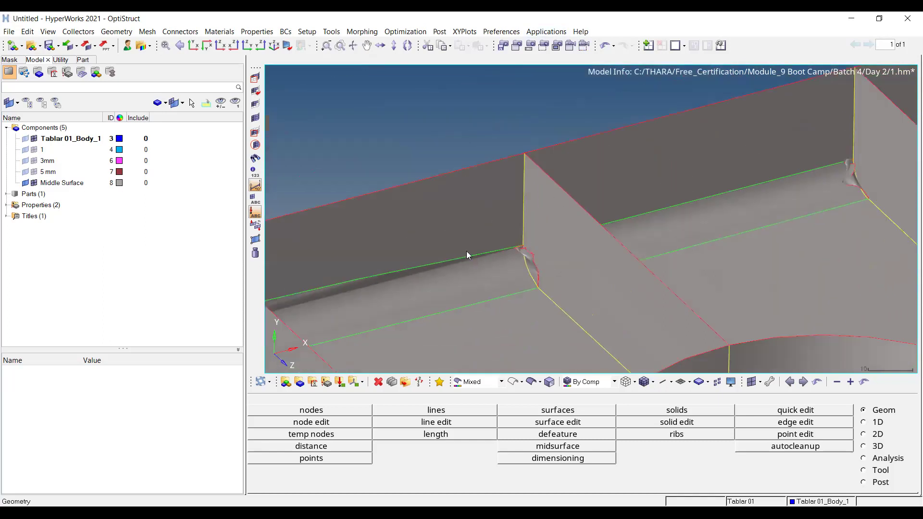
Examine the free edges of the sliver surface at the rib's filleted corner in wireframe, and restore the shaded display
click(514, 383)
ctrl+scroll(528, 251, up, 3)
ctrl+scroll(509, 210, up, 1)
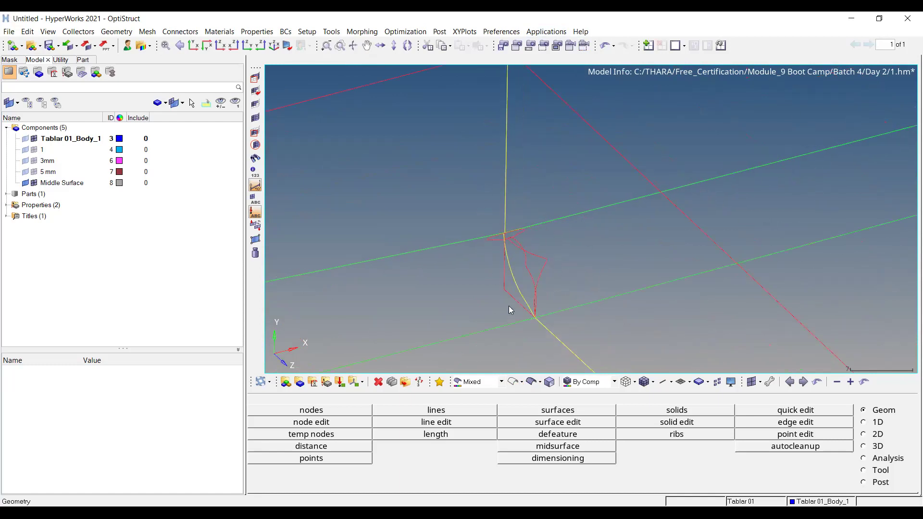
ctrl+scroll(620, 233, down, 5)
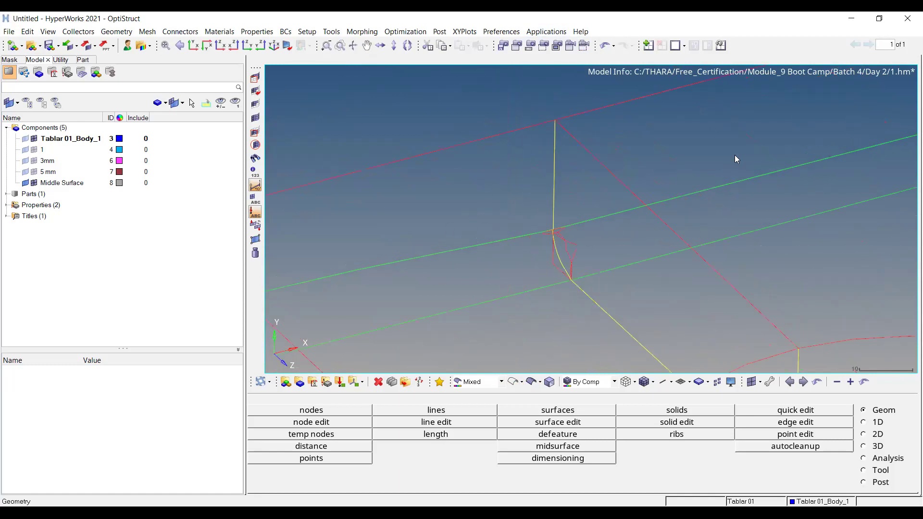
ctrl+scroll(643, 243, up, 5)
ctrl+scroll(574, 194, down, 7)
ctrl+drag(574, 194, 625, 207)
ctrl+scroll(678, 125, up, 4)
ctrl+scroll(556, 176, up, 4)
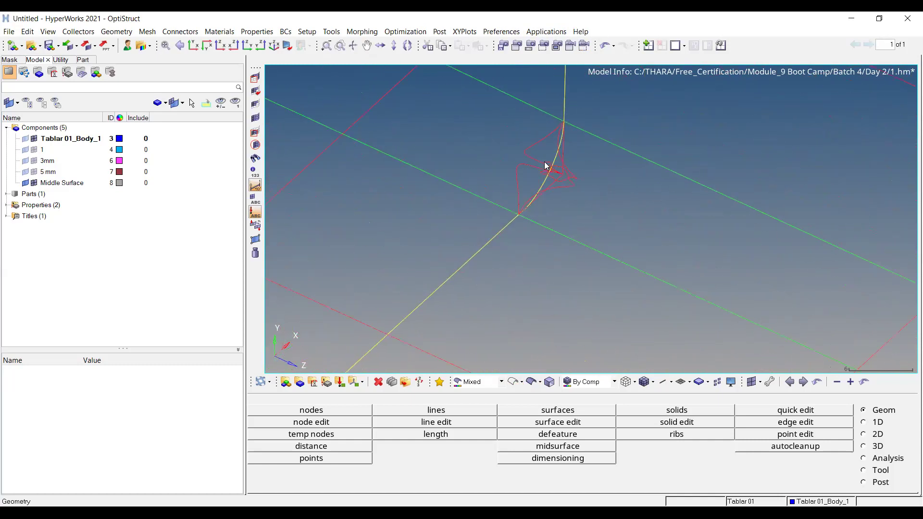
click(531, 381)
ctrl+scroll(576, 218, down, 2)
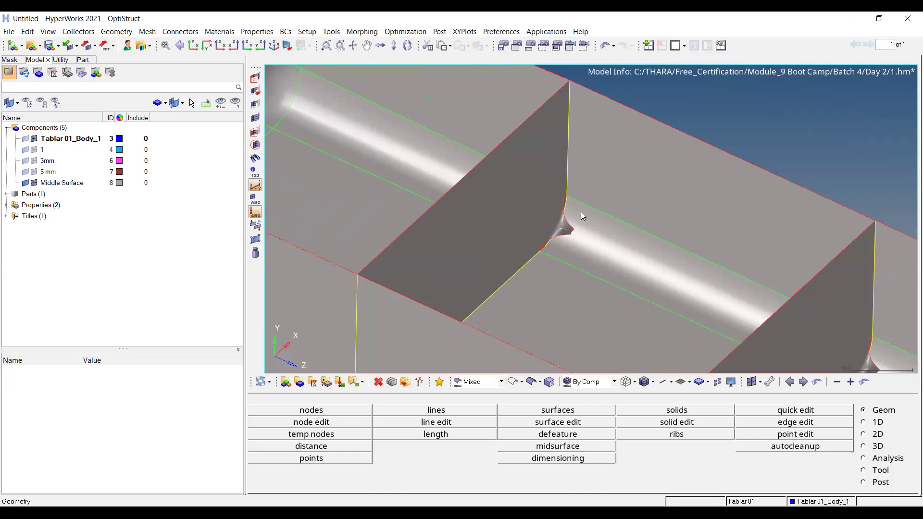
Create a component named ABC with no card image and no property
key(F12)
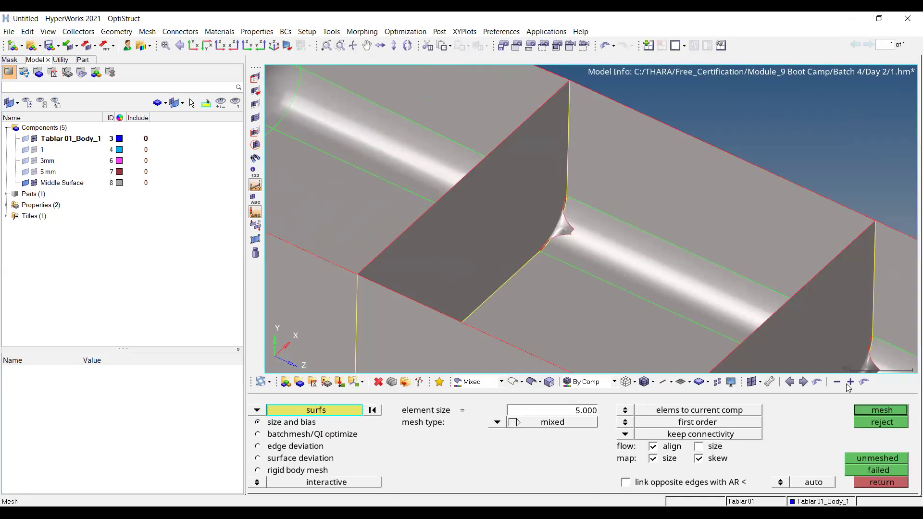
click(299, 381)
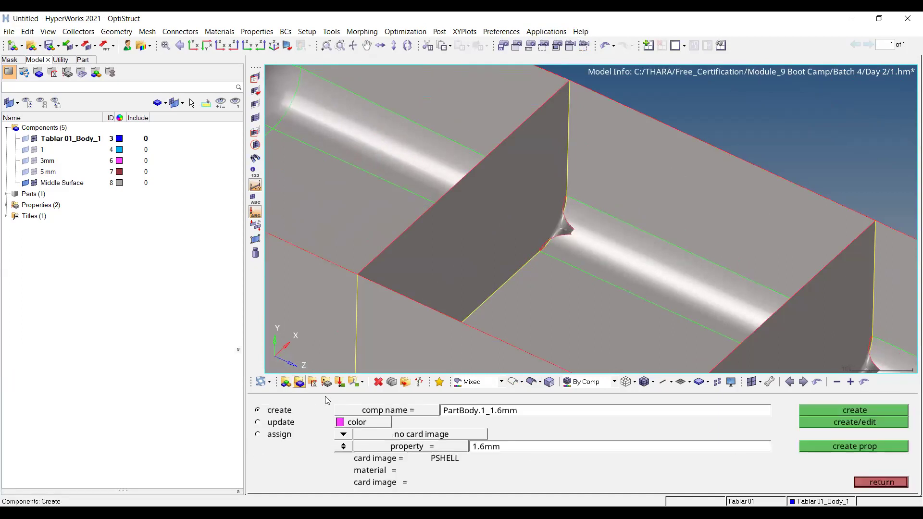
click(516, 413)
text(AA_)
key(BackSpace)
text(BC_)
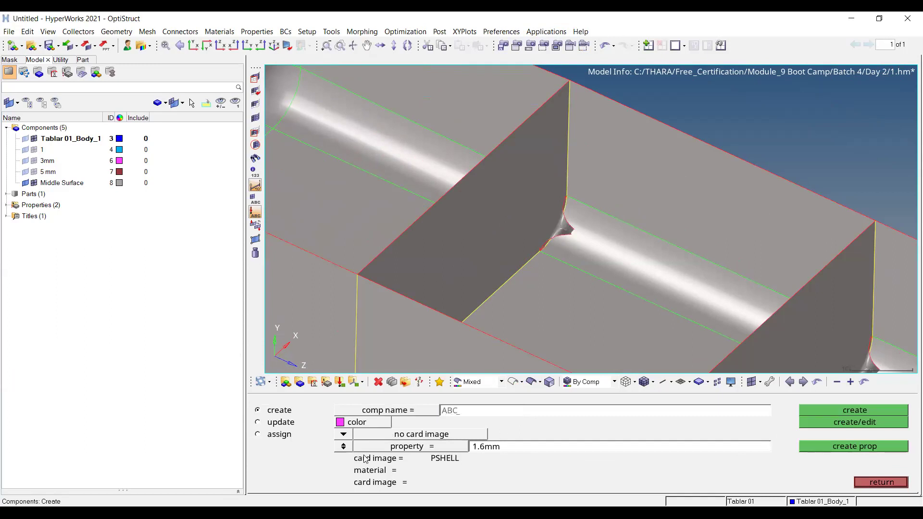
click(350, 444)
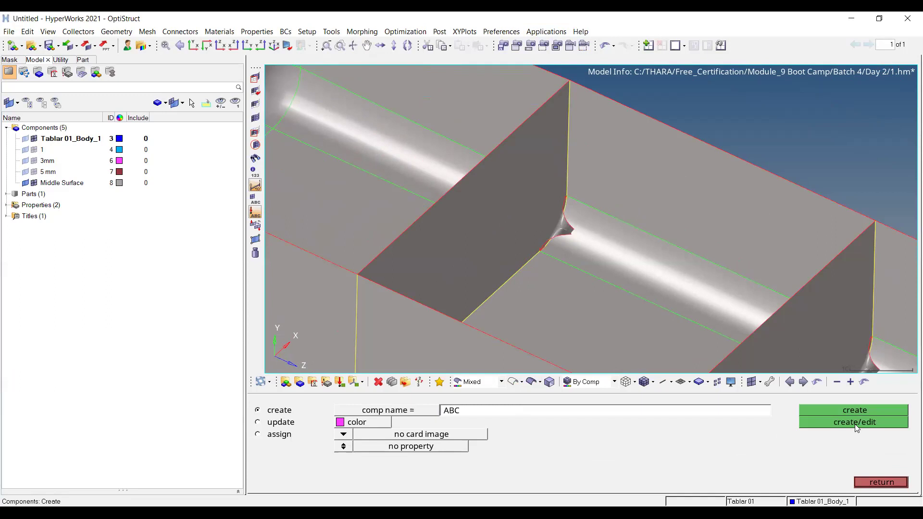
click(854, 410)
key(Escape)
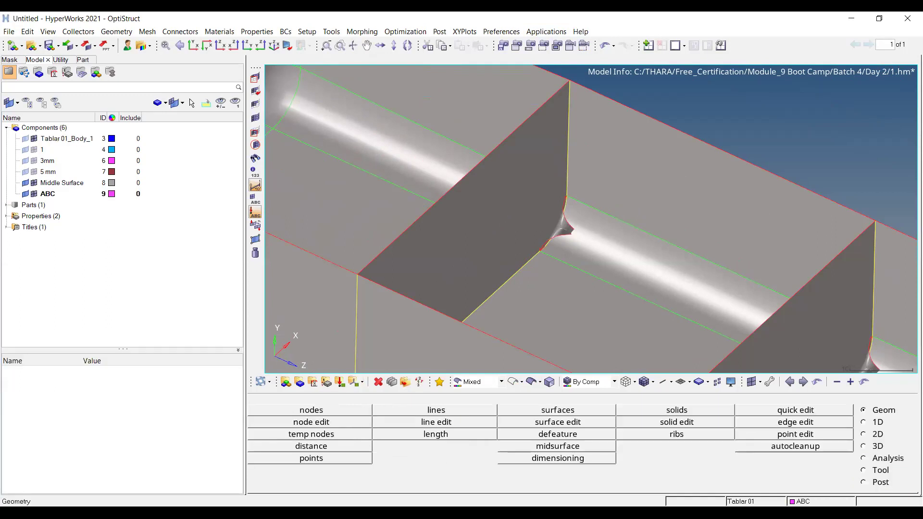
Try meshing the sliver surface at the rib corner with mixed elements of size 5.000, examine the elements in wireframe, and leave meshing
key(F12)
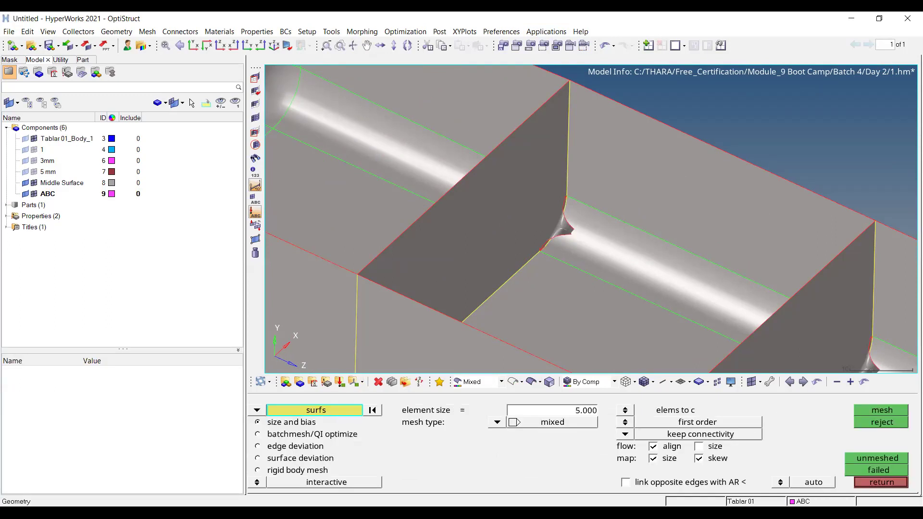
scroll(573, 190, up, 5)
click(554, 283)
middle_click(575, 197)
click(510, 382)
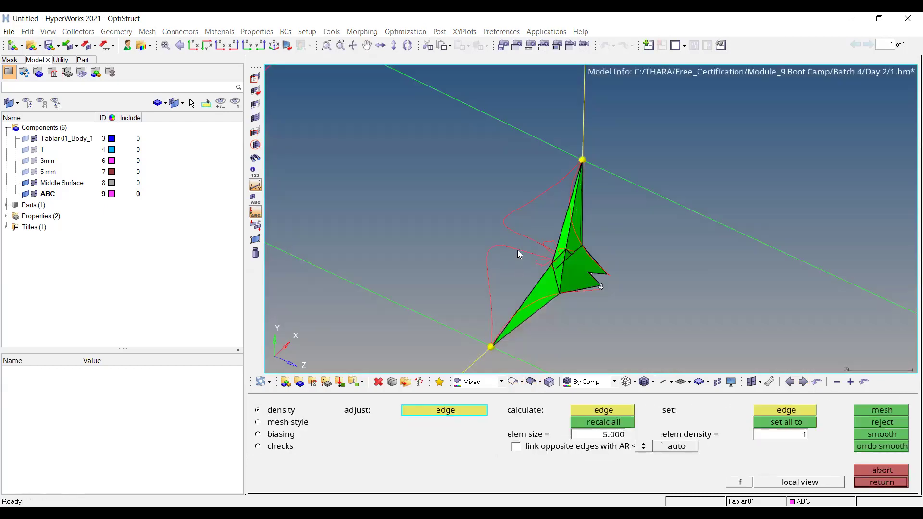
scroll(523, 197, down, 3)
scroll(546, 229, up, 5)
scroll(568, 288, up, 2)
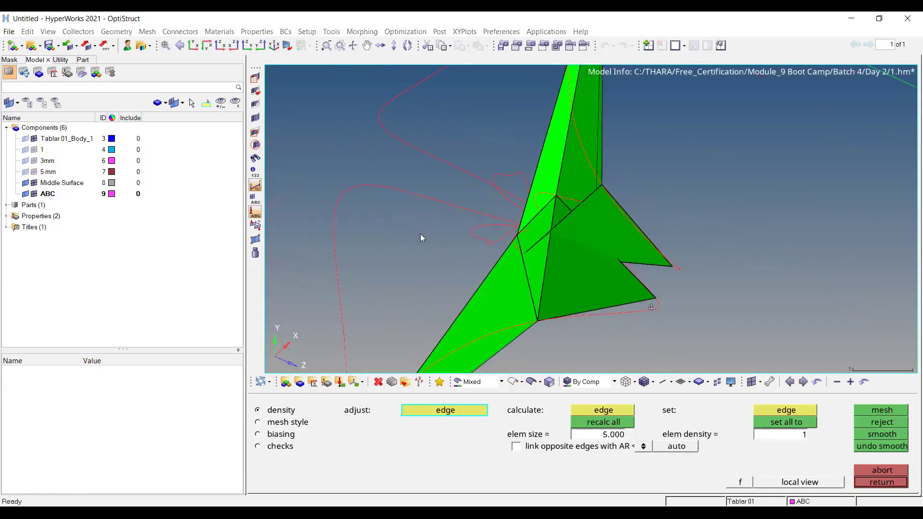
click(888, 478)
scroll(637, 208, down, 1)
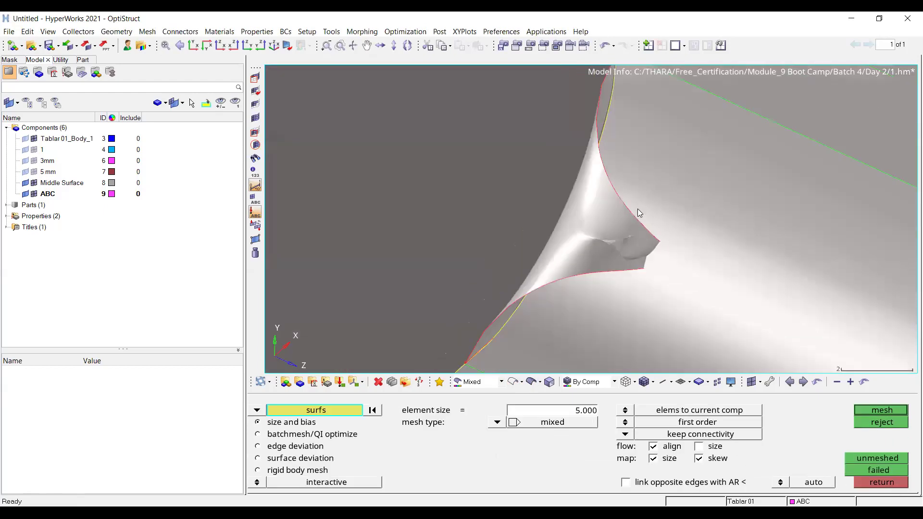
key(Escape)
Delete the sliver surface at the filleted wall corner of the first short rib, with surfaces as the entity type to delete
scroll(612, 197, down, 2)
scroll(613, 197, down, 2)
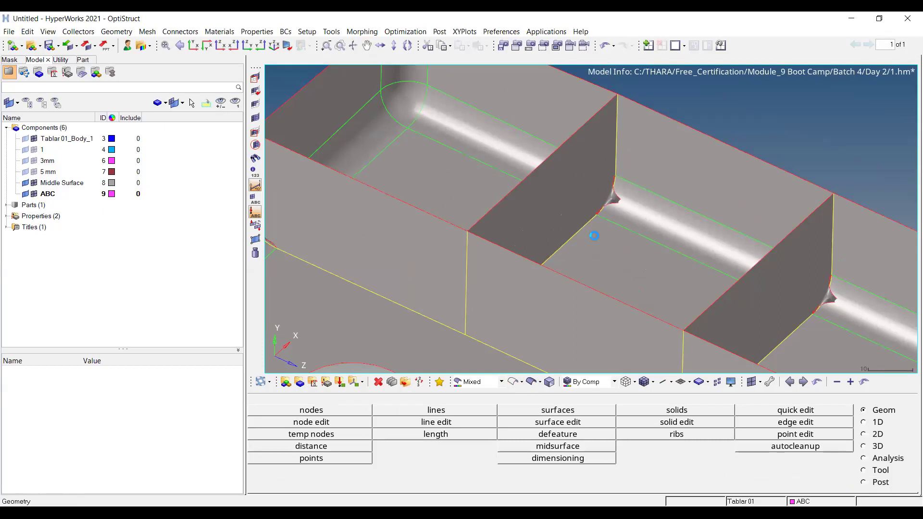
key(F2)
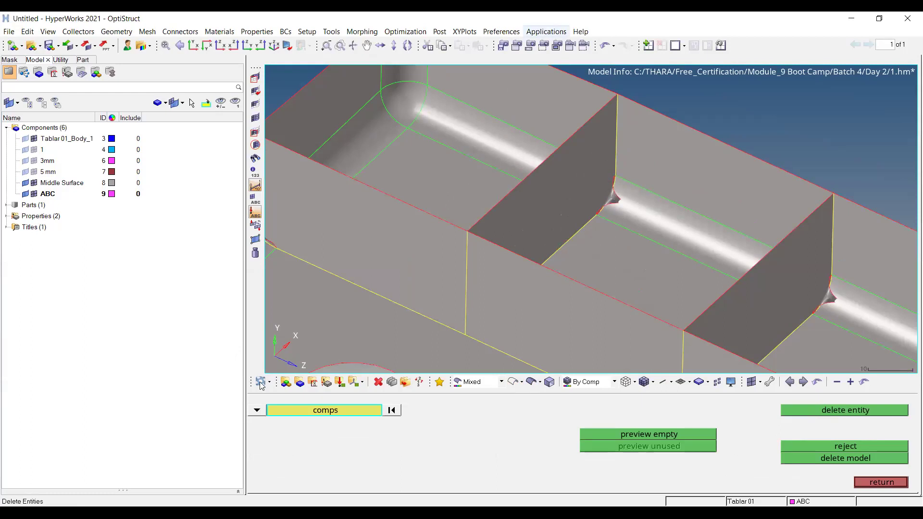
click(256, 411)
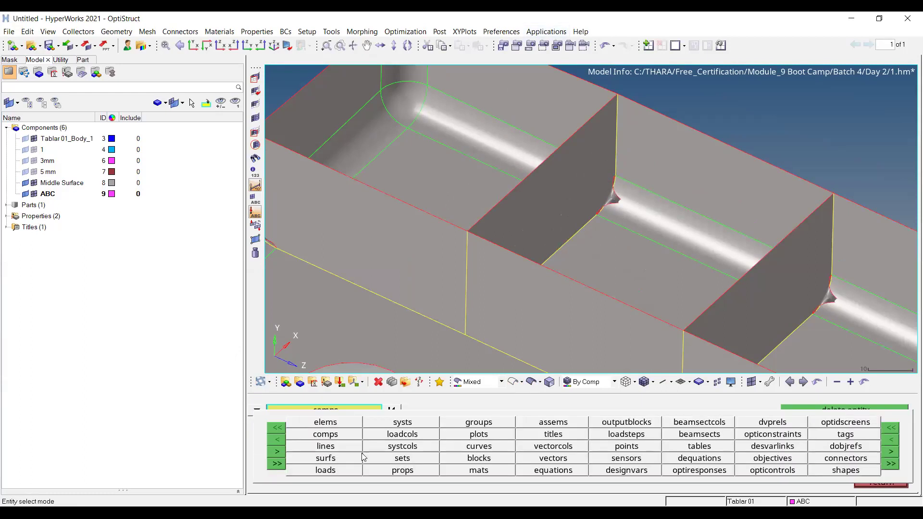
click(322, 457)
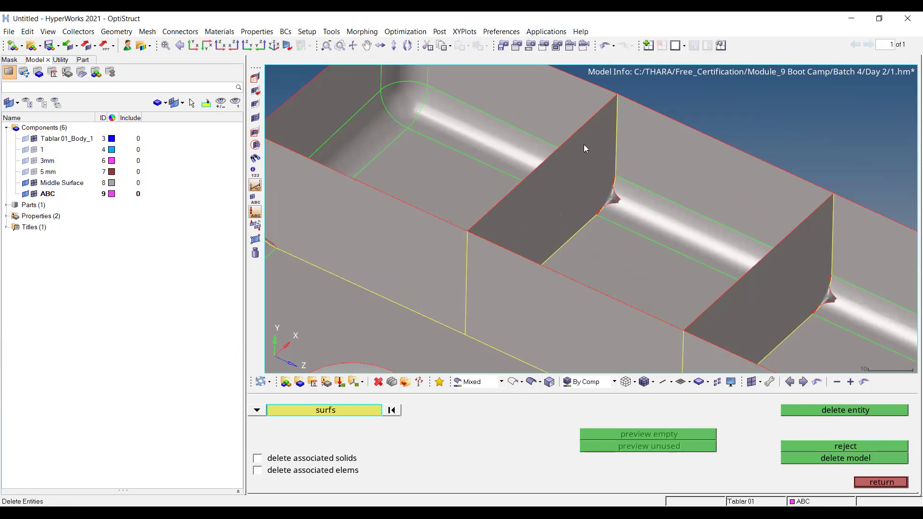
scroll(583, 144, up, 3)
click(848, 410)
scroll(580, 221, down, 3)
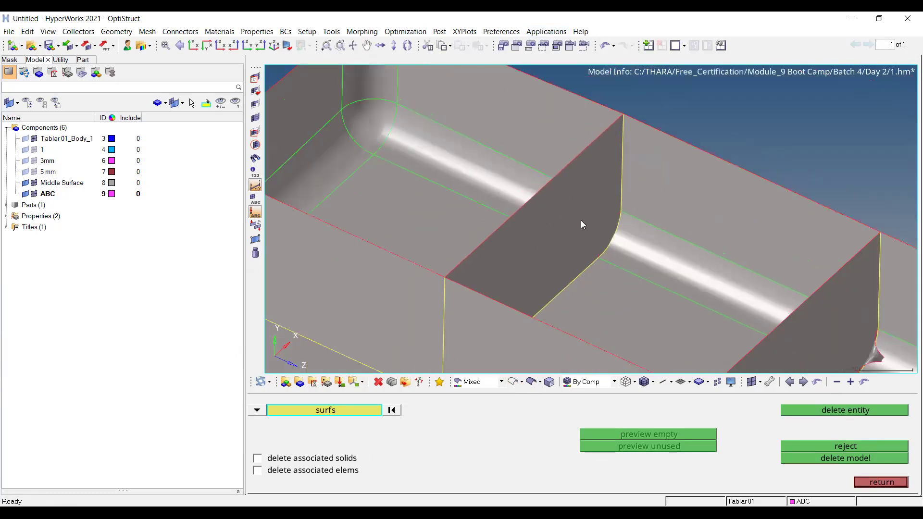
scroll(581, 221, down, 1)
Delete the sliver surface at the second short rib's filleted corner, selecting it in wireframe, and restore the shaded display
scroll(675, 262, up, 3)
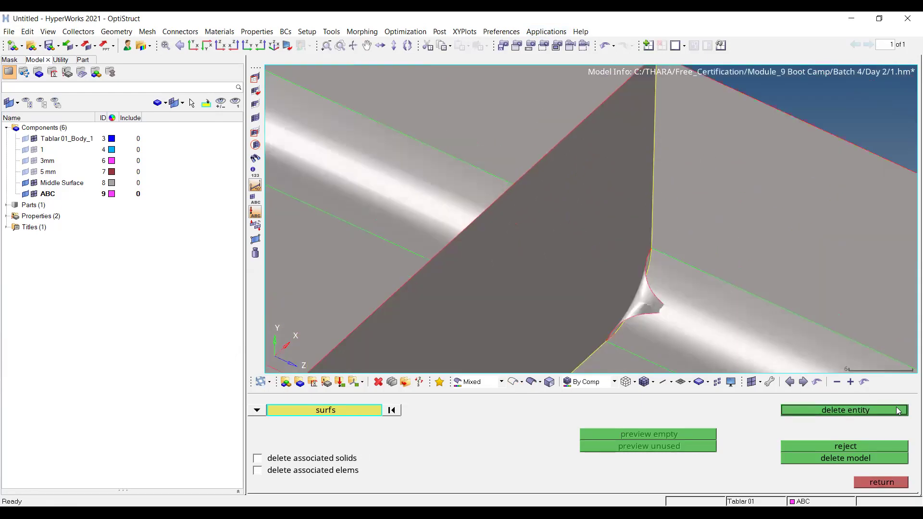
click(513, 382)
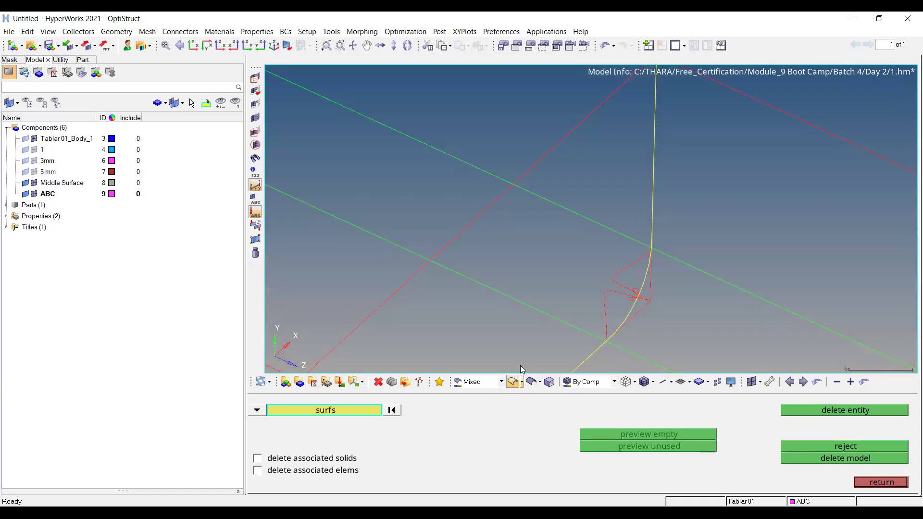
scroll(735, 257, down, 3)
scroll(832, 252, down, 3)
scroll(745, 301, up, 6)
click(769, 289)
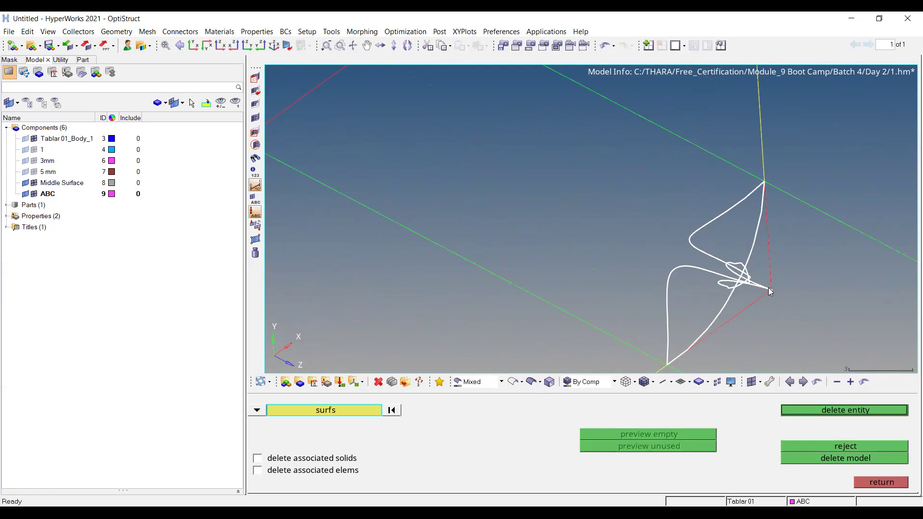
middle_click(742, 286)
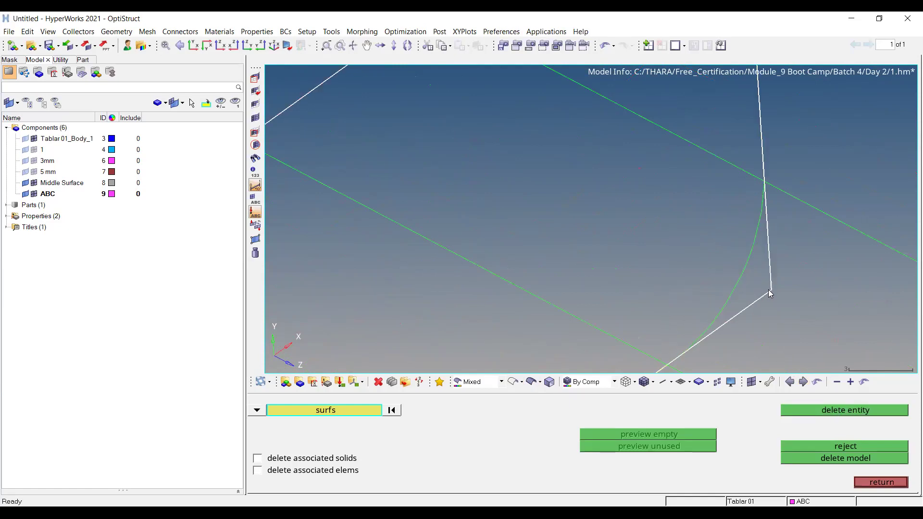
click(531, 382)
scroll(615, 259, down, 2)
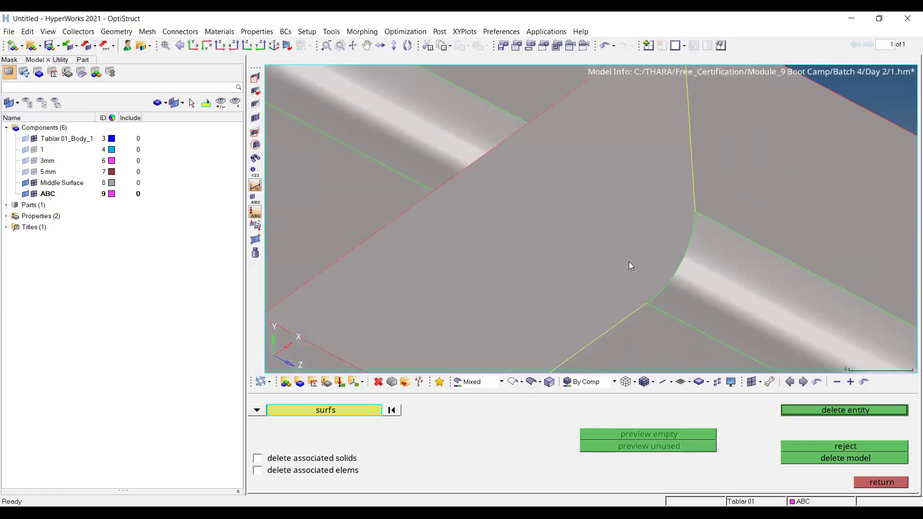
Try deleting another surface around the first short ribs in wireframe, undo the deletion and reset the surface selection
click(878, 414)
click(878, 413)
key(ctrl+z)
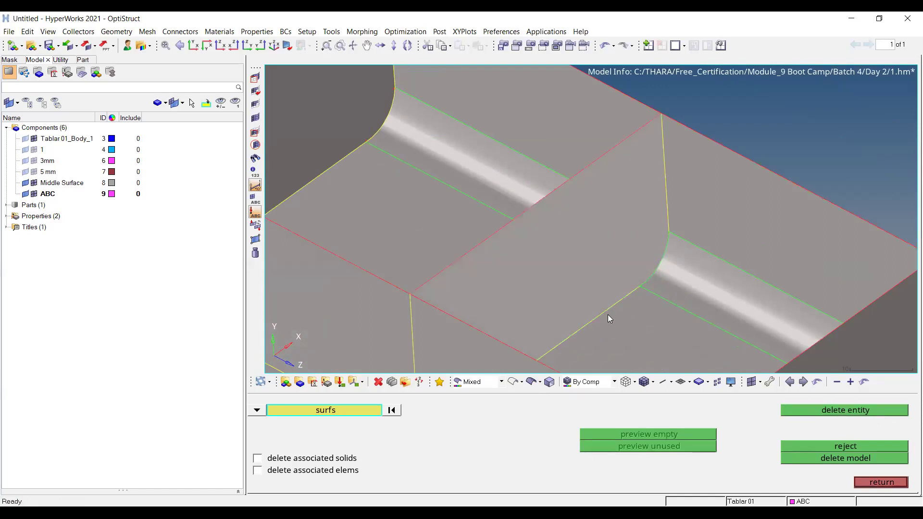
ctrl+right_drag(496, 118, 681, 272)
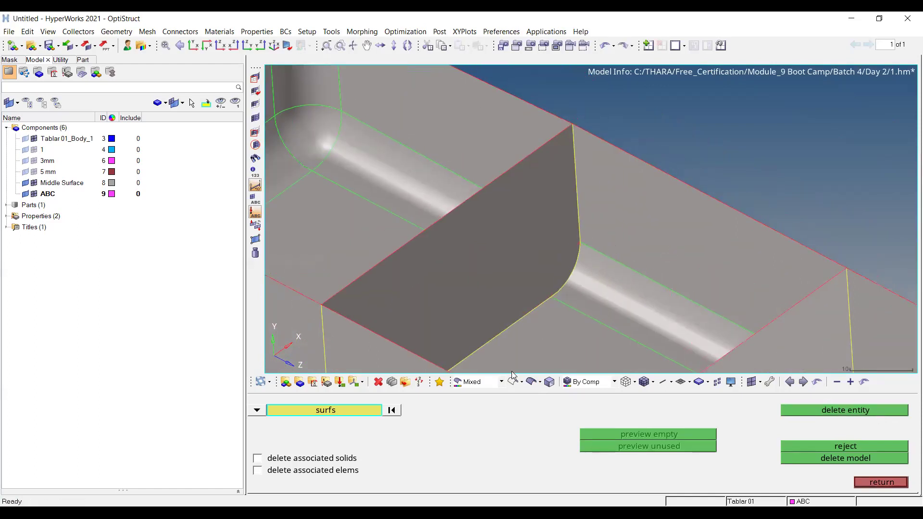
click(513, 377)
click(568, 269)
click(852, 411)
scroll(553, 220, down, 3)
key(ctrl+z)
click(392, 410)
Delete the picked surface near the short ribs in wireframe, leave surface deletion and restore the shaded display
scroll(583, 218, up, 5)
click(515, 292)
click(867, 411)
scroll(662, 178, down, 4)
scroll(660, 174, down, 3)
key(Escape)
click(531, 383)
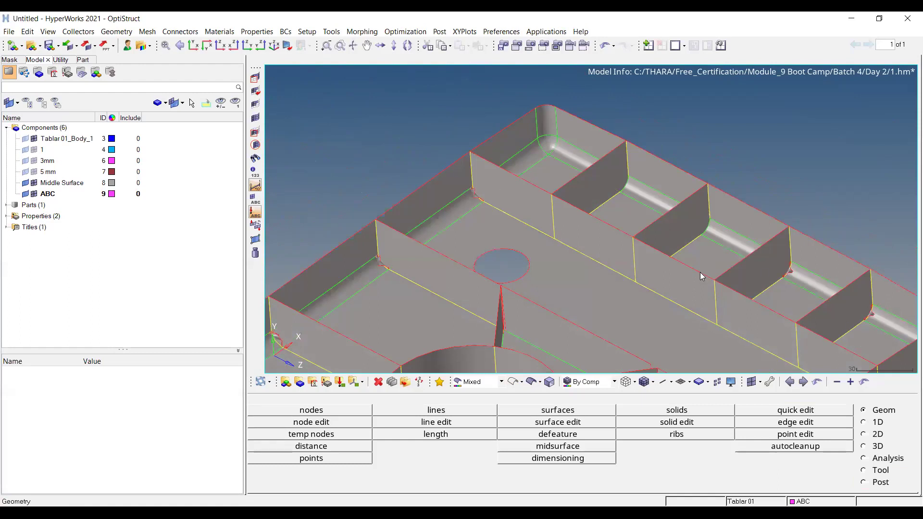
Delete the sliver surface where the long rib bordering the small pockets meets the filleted side wall, selecting it in wireframe, and restore shading
ctrl+right_drag(567, 281, 549, 231)
scroll(432, 158, up, 3)
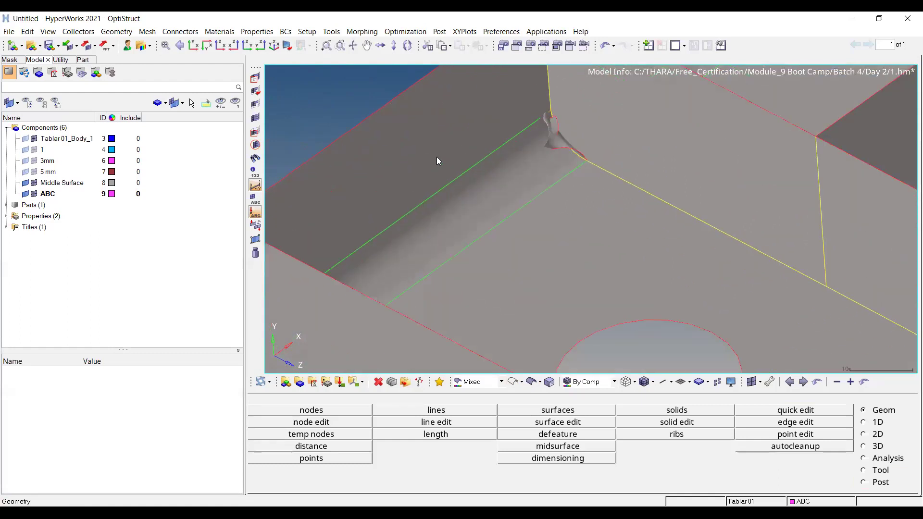
key(F2)
scroll(570, 149, up, 2)
click(570, 149)
click(849, 411)
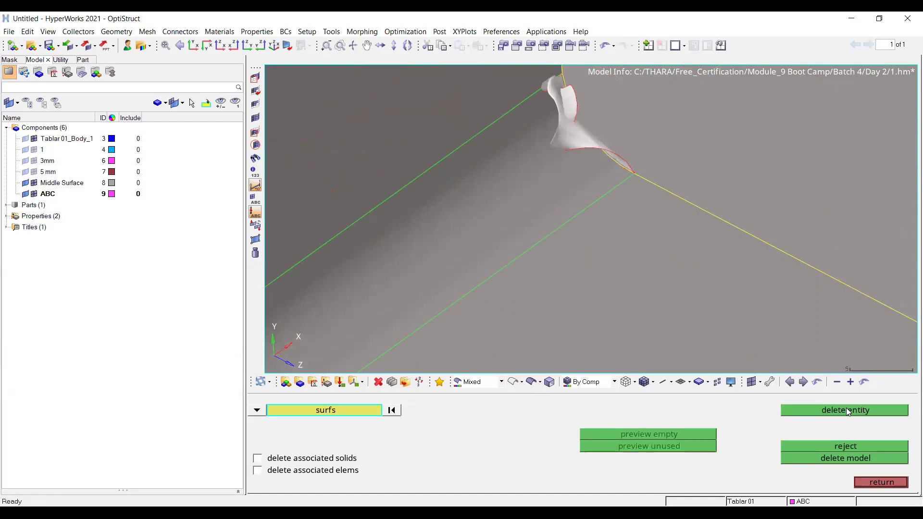
click(513, 382)
ctrl+right_drag(623, 144, 621, 276)
scroll(606, 248, up, 2)
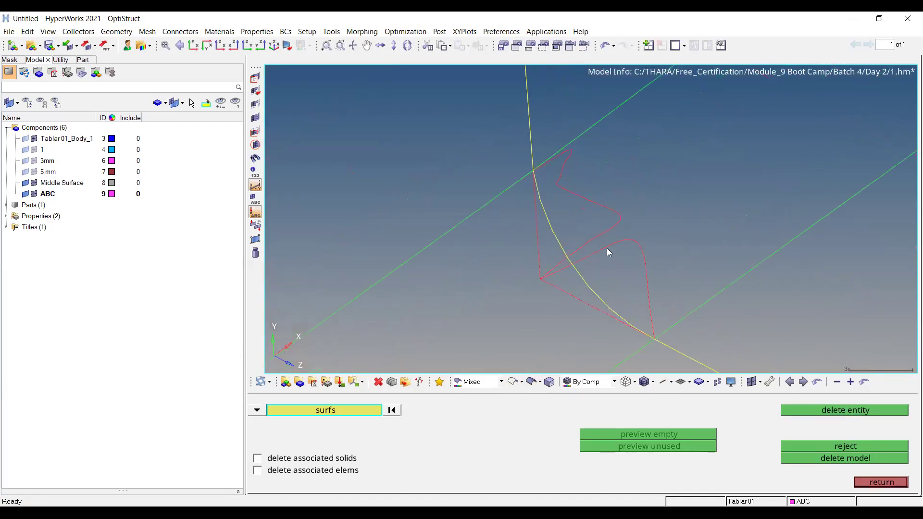
click(614, 242)
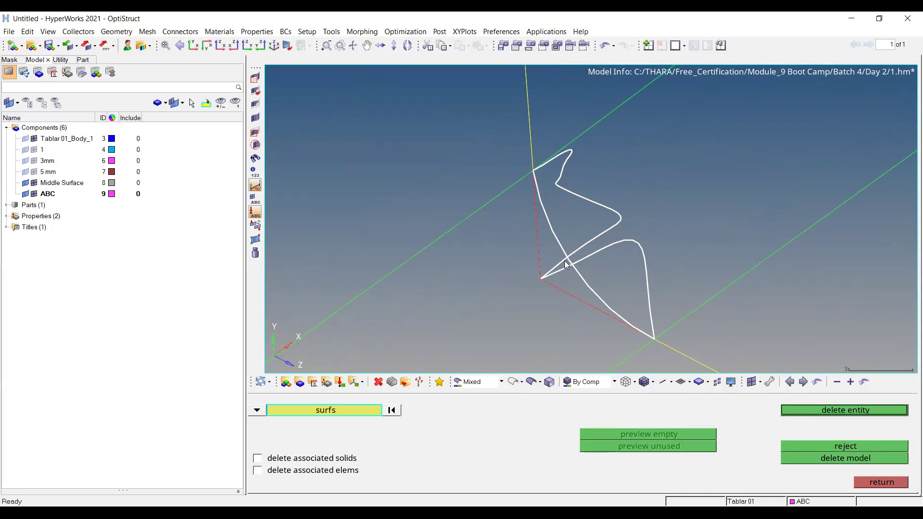
scroll(547, 179, up, 1)
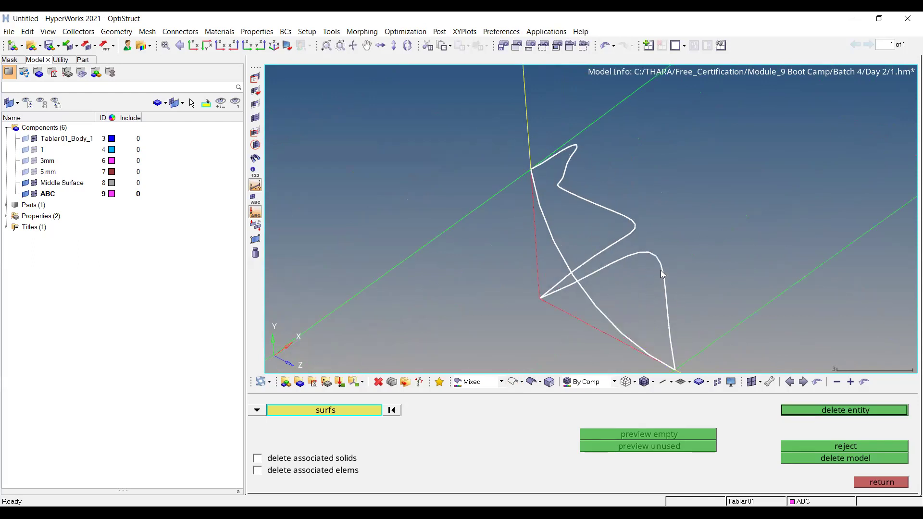
ctrl+right_drag(660, 270, 632, 217)
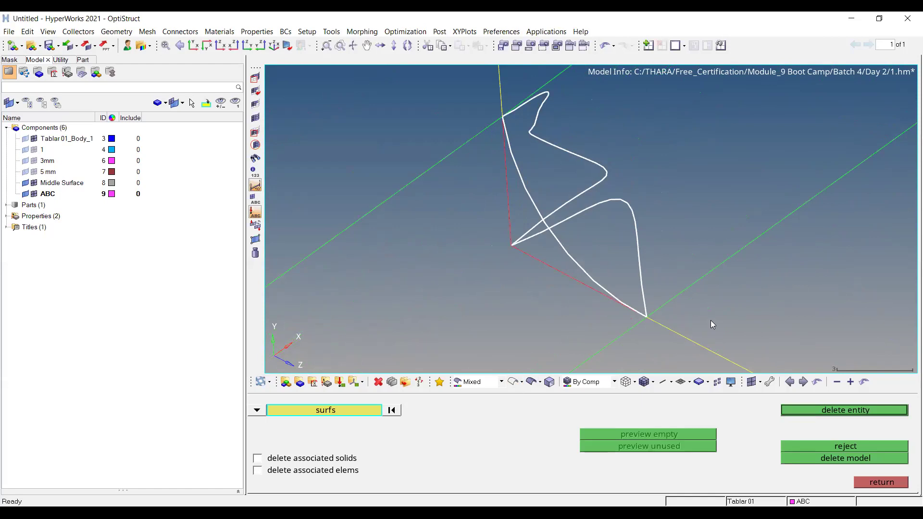
scroll(563, 270, down, 4)
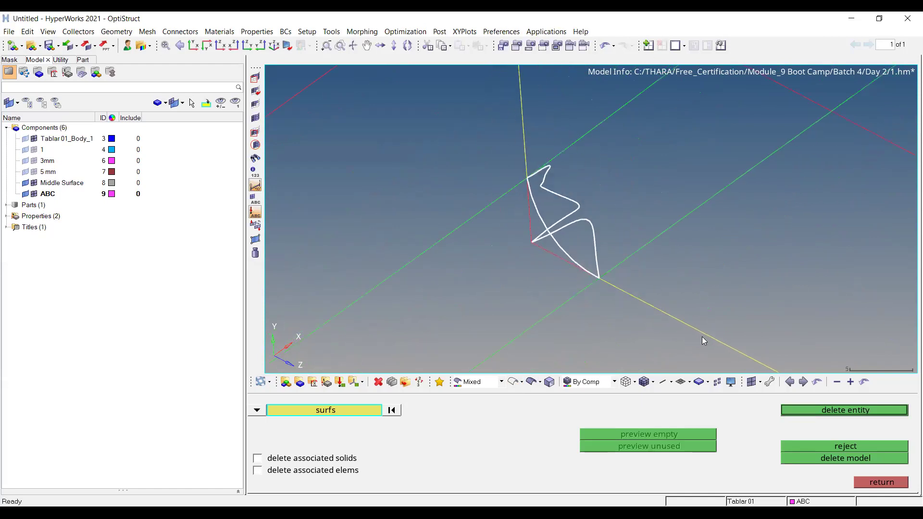
click(814, 408)
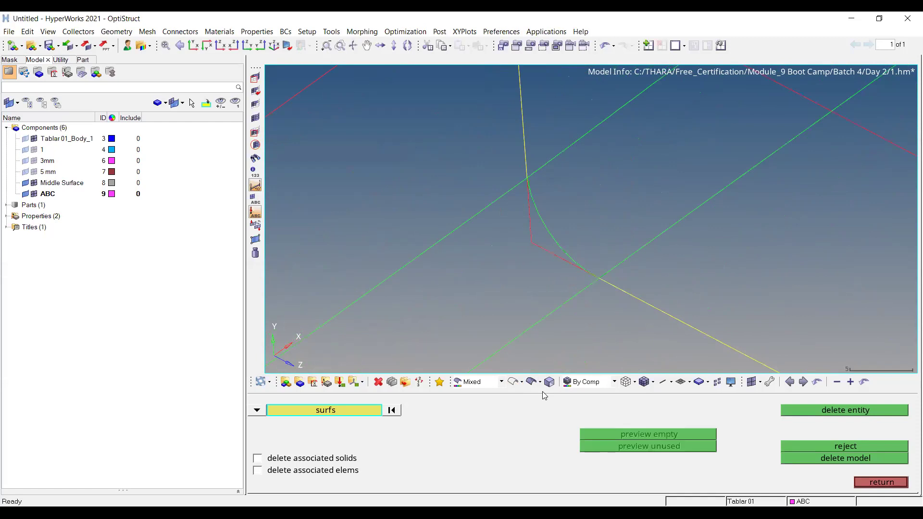
click(532, 382)
Examine the remaining rib corners and the gap where a radial rib from the central ring meets the long rib, and leave surface deletion
ctrl+right_drag(618, 220, 516, 211)
scroll(524, 200, down, 4)
scroll(524, 201, down, 4)
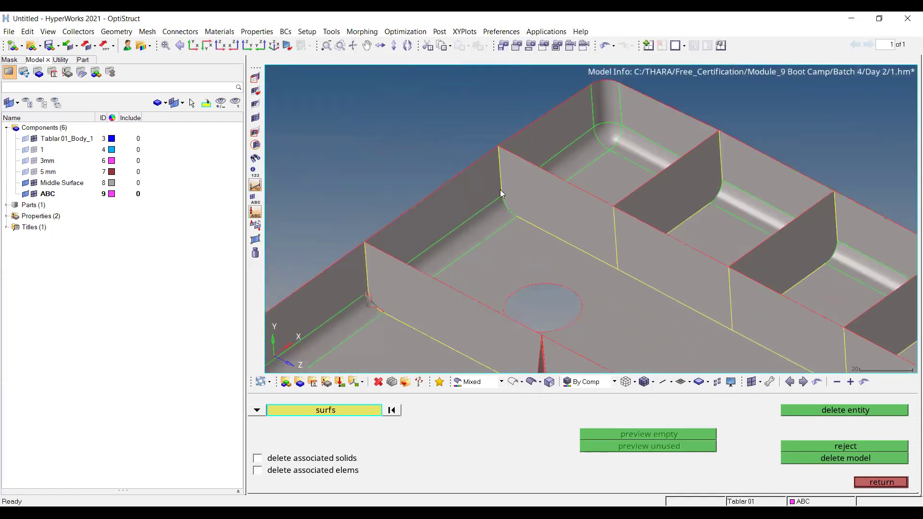
scroll(499, 189, up, 2)
scroll(557, 157, down, 3)
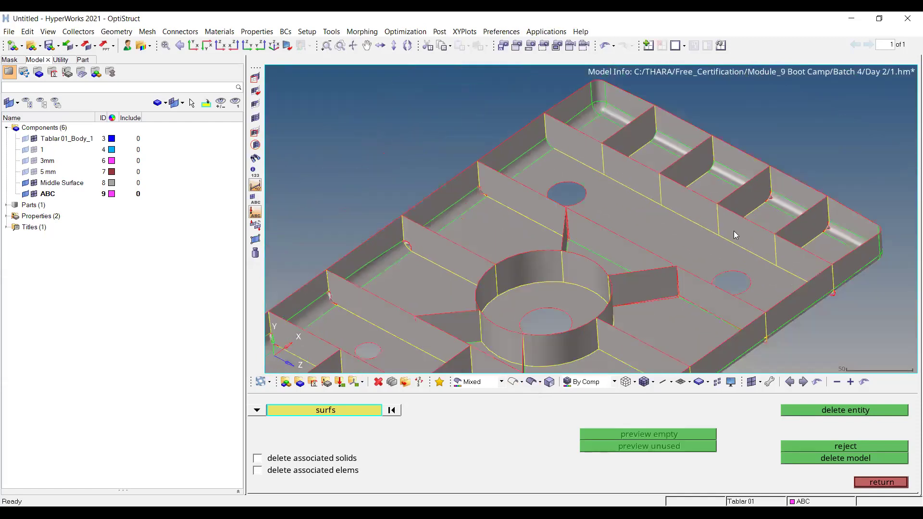
mouse_move(802, 295)
ctrl+mouse_down()
mouse_move(726, 309)
mouse_move(604, 308)
ctrl+mouse_up()
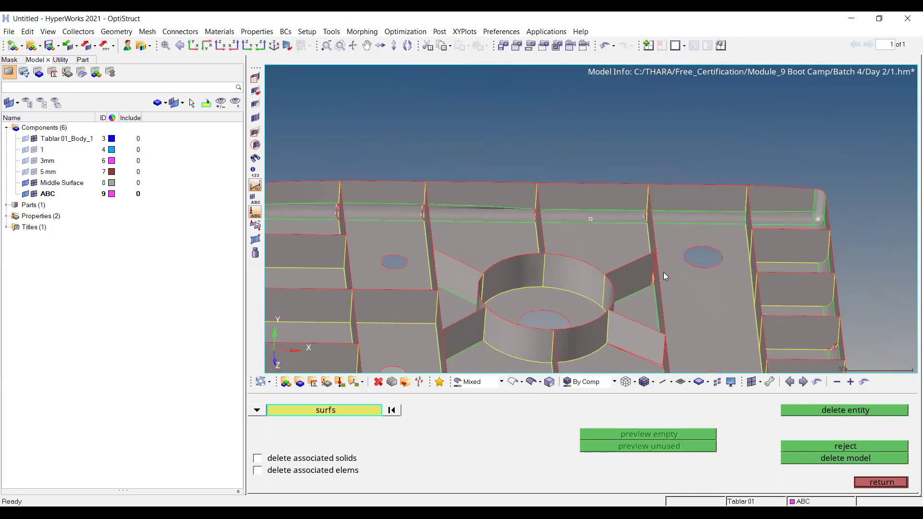
scroll(663, 275, up, 3)
scroll(638, 312, up, 4)
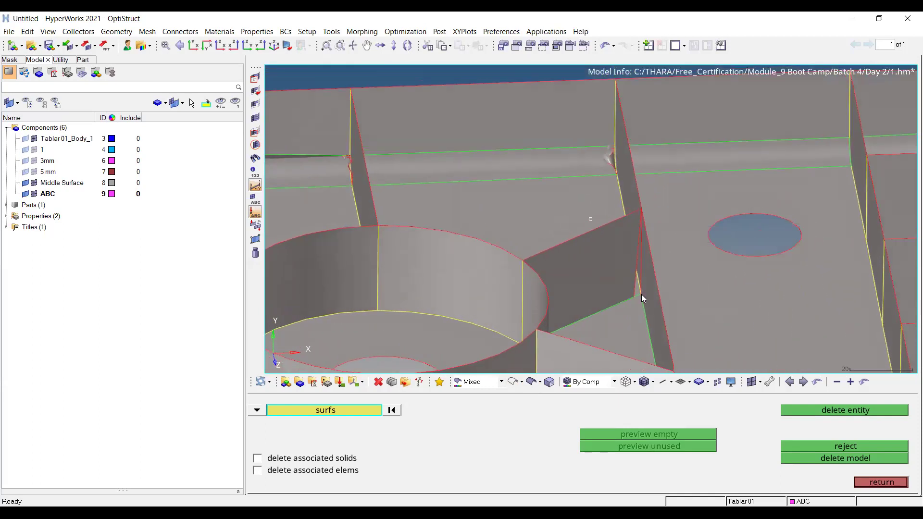
key(Escape)
Show the Tablar 01_Body_1 geometry, compare the solid's radial rib end with the midsurface gap, and hide it again
click(25, 139)
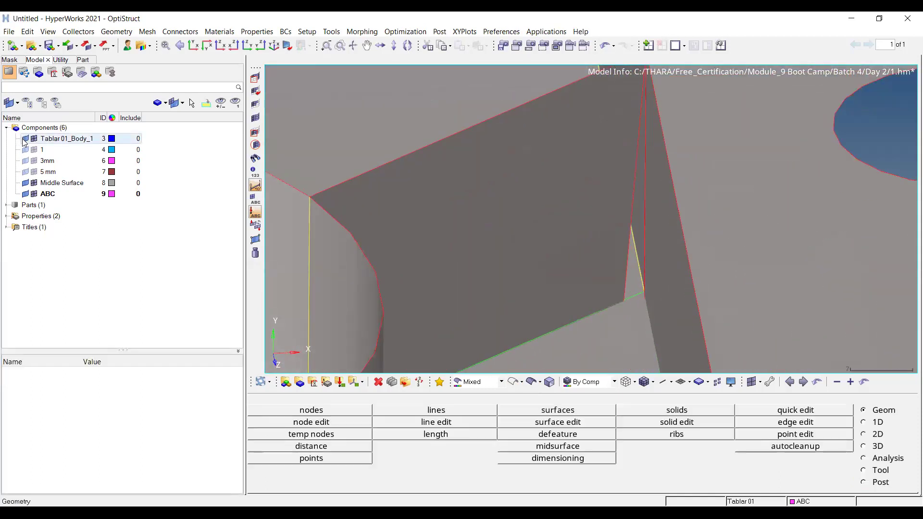
scroll(624, 270, down, 5)
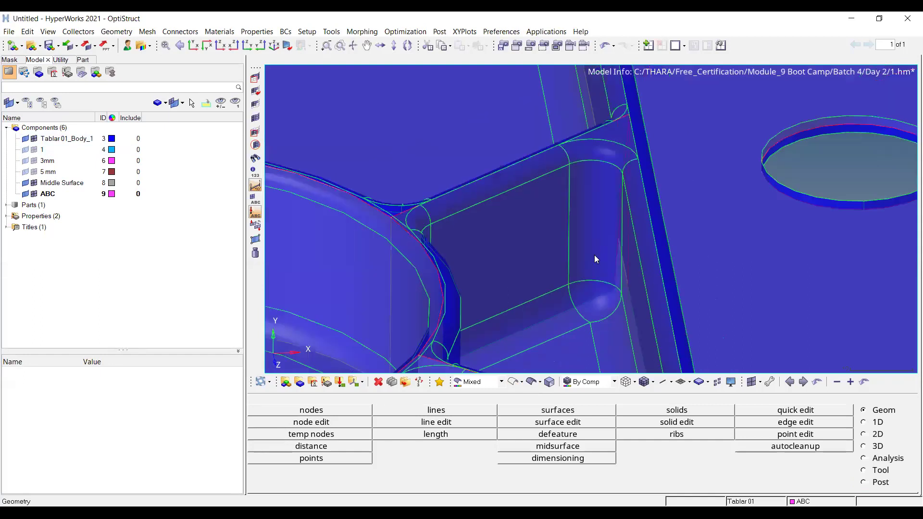
click(549, 382)
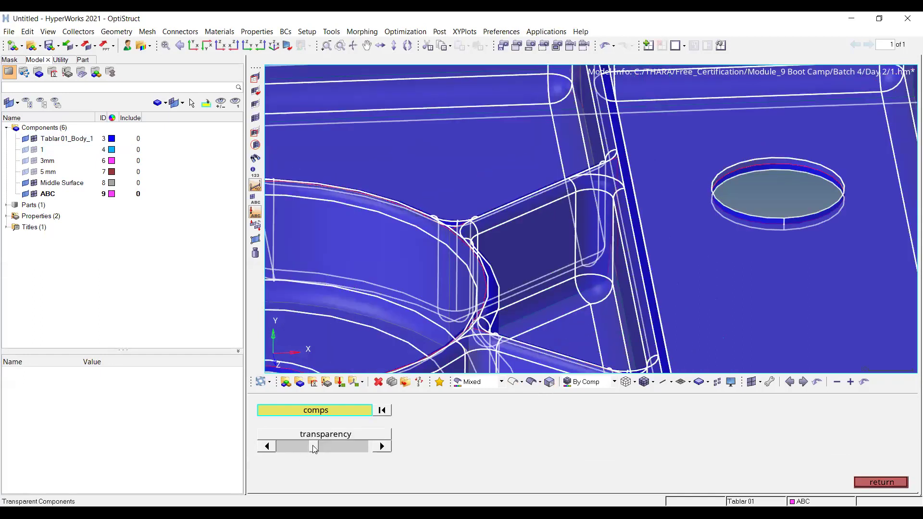
key(Escape)
scroll(575, 271, up, 3)
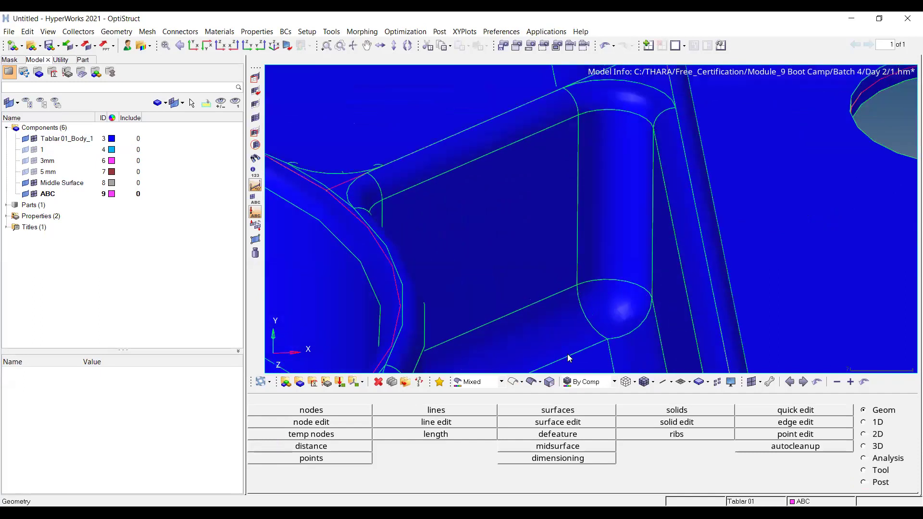
click(26, 139)
scroll(662, 156, down, 3)
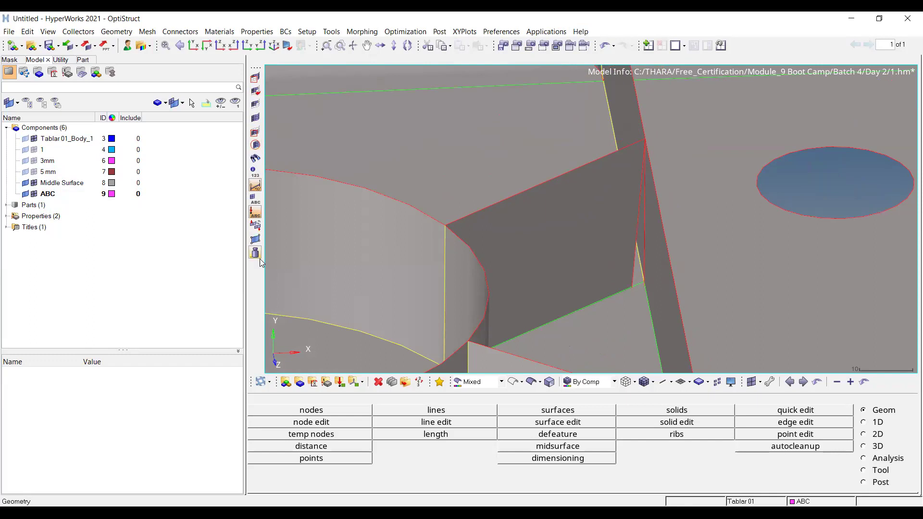
Close the gap at the radial rib's lower end by replacing its free corner point with the point on the adjoining long rib
click(258, 241)
click(825, 412)
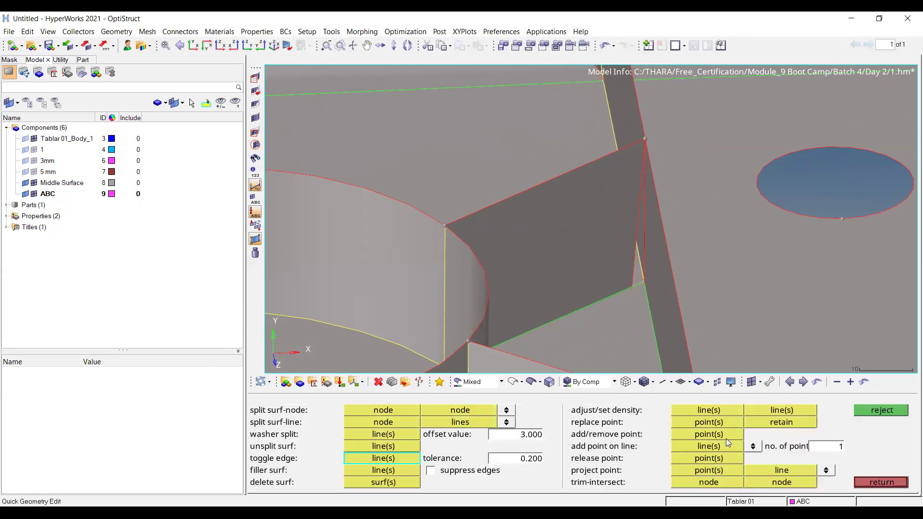
click(720, 422)
scroll(625, 181, up, 3)
ctrl+right_drag(655, 346, 701, 184)
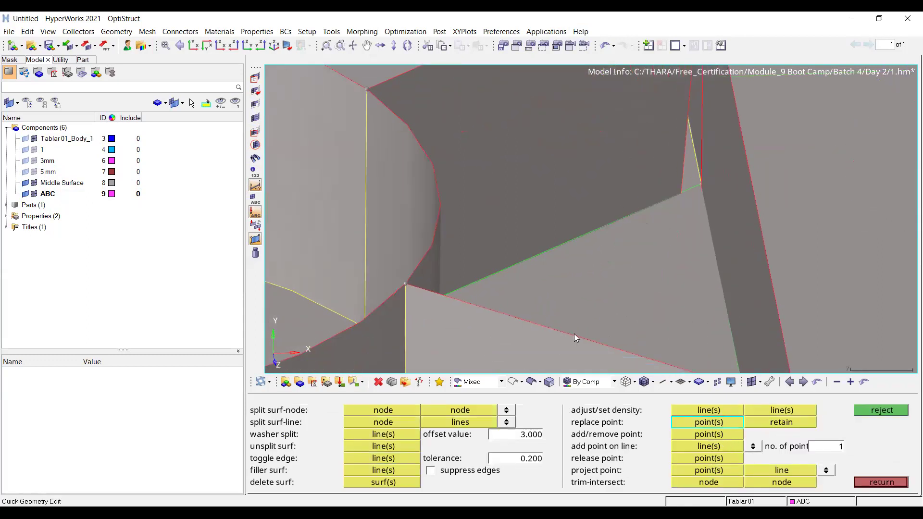
click(512, 383)
click(677, 237)
click(700, 186)
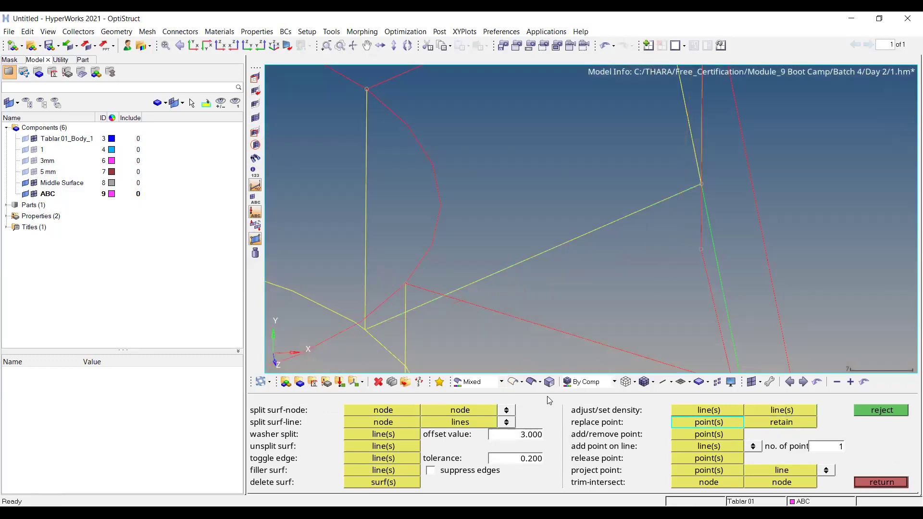
click(532, 382)
ctrl+right_drag(646, 158, 614, 216)
scroll(614, 217, down, 3)
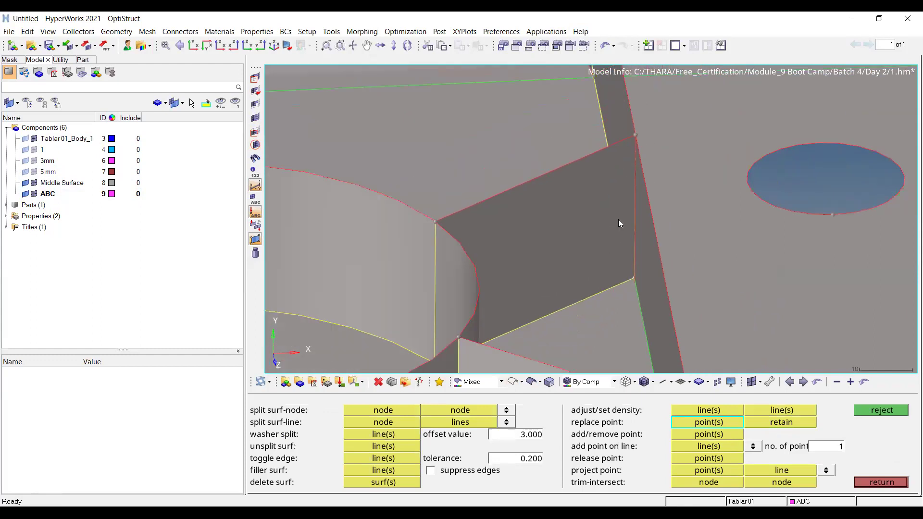
Try to stitch the radial rib's free end edge to the long rib with toggle edge at a tolerance of 0.200
click(398, 458)
scroll(638, 182, up, 3)
click(641, 192)
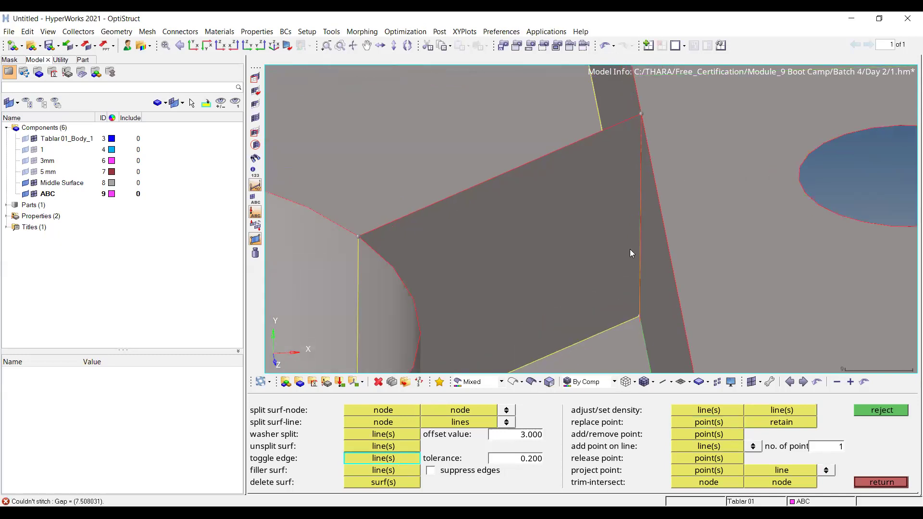
Close the gap at the lower end of the next radial rib by replacing its free corner point with the adjoining long rib's point
scroll(631, 206, down, 3)
ctrl+scroll(630, 206, down, 3)
ctrl+drag(604, 261, 607, 204)
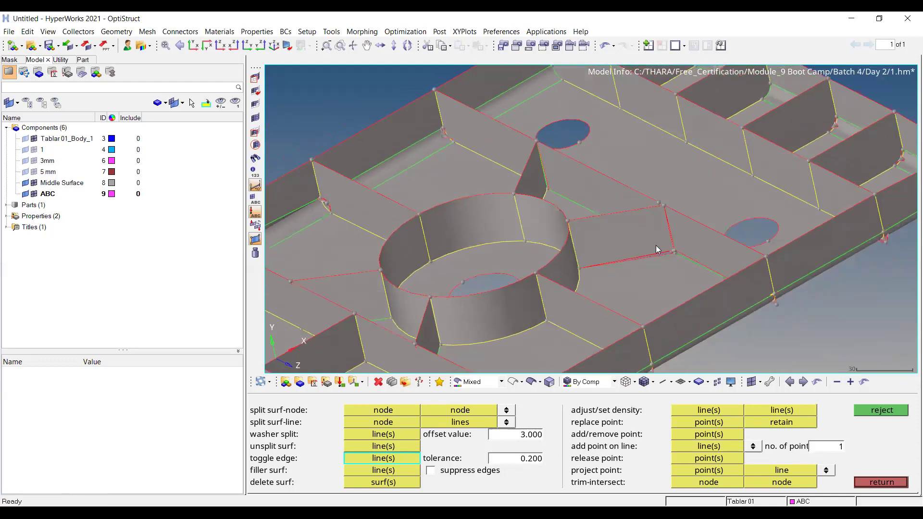
ctrl+scroll(656, 248, up, 3)
ctrl+drag(632, 129, 633, 113)
click(719, 423)
scroll(701, 252, up, 5)
click(720, 261)
click(737, 256)
click(737, 256)
click(740, 292)
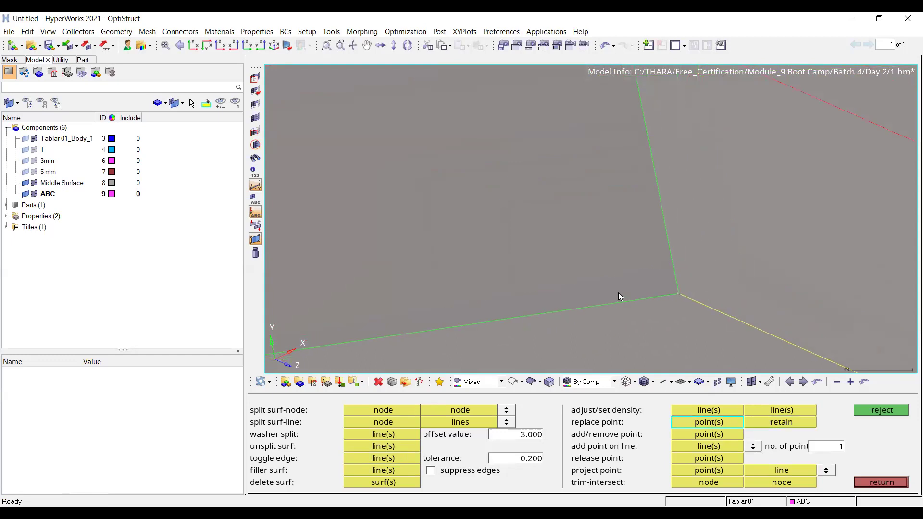
Close the gap at the same radial rib's upper end by replacing one corner point with the neighbouring point on the long rib's upper edge
scroll(621, 284, down, 5)
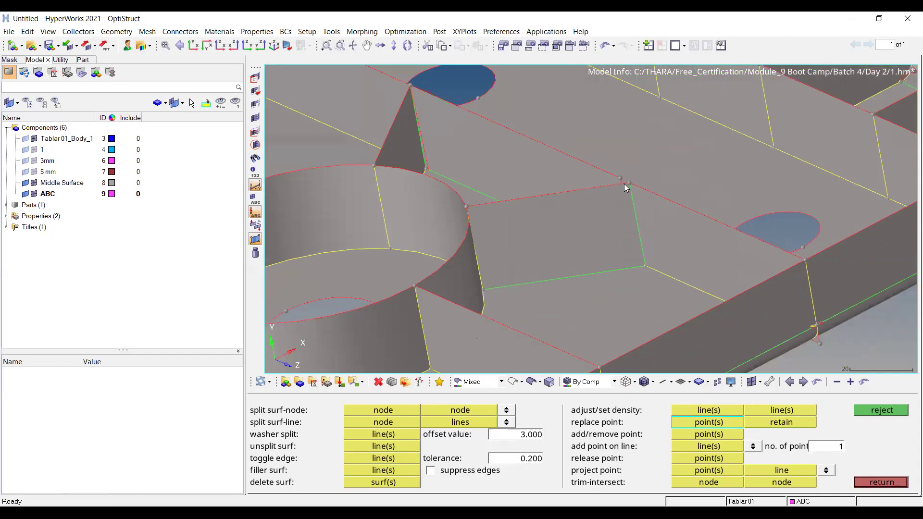
scroll(620, 162, up, 5)
scroll(620, 165, up, 2)
click(623, 169)
click(676, 195)
click(675, 195)
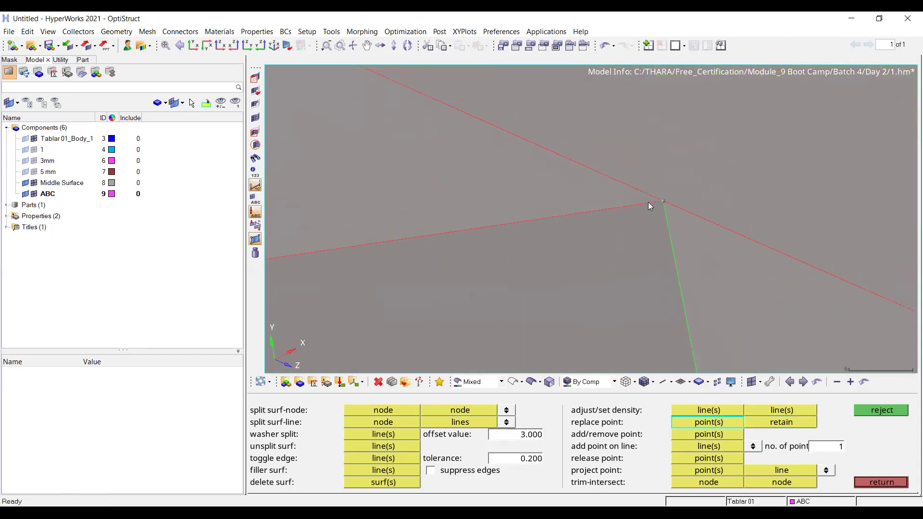
Close the remaining floor gap at that rib's lower corner by replacing the loose point with the rib's corner point in wireframe, and restore shading
scroll(647, 202, down, 6)
ctrl+drag(612, 181, 657, 228)
scroll(623, 201, up, 5)
scroll(623, 200, up, 5)
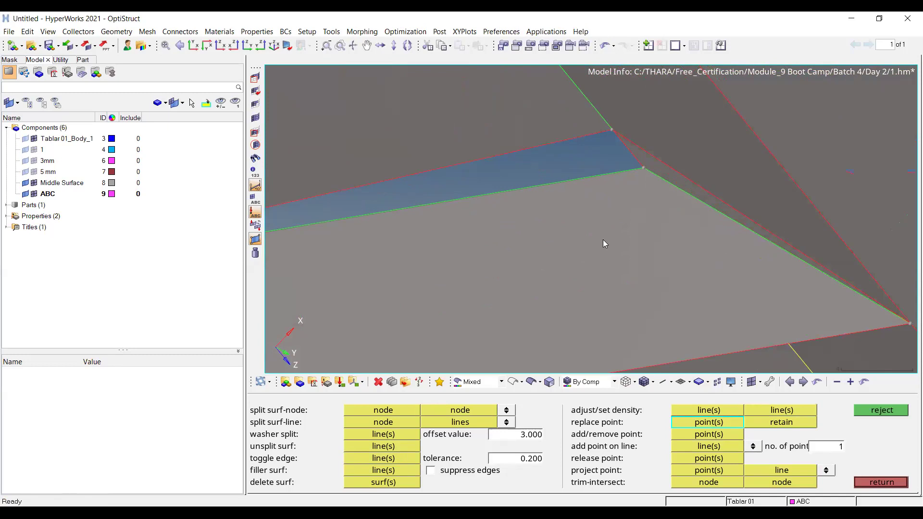
click(512, 381)
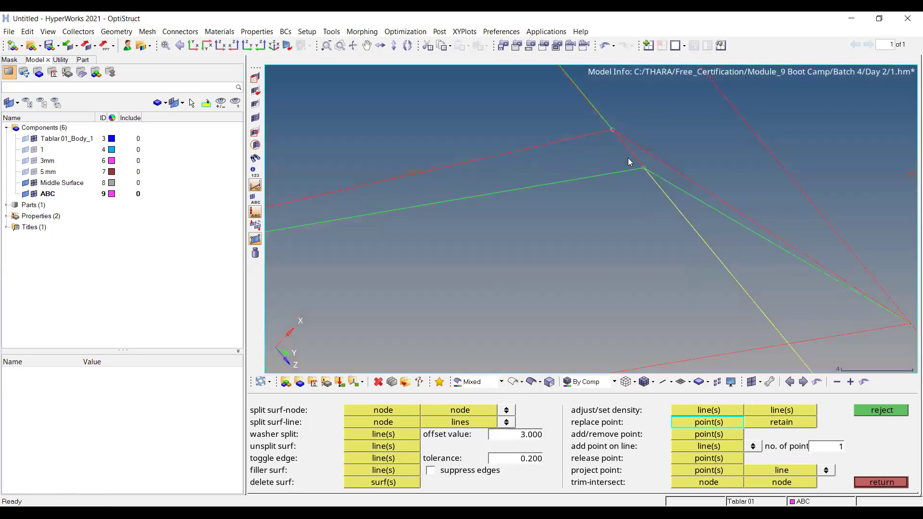
click(613, 130)
click(644, 170)
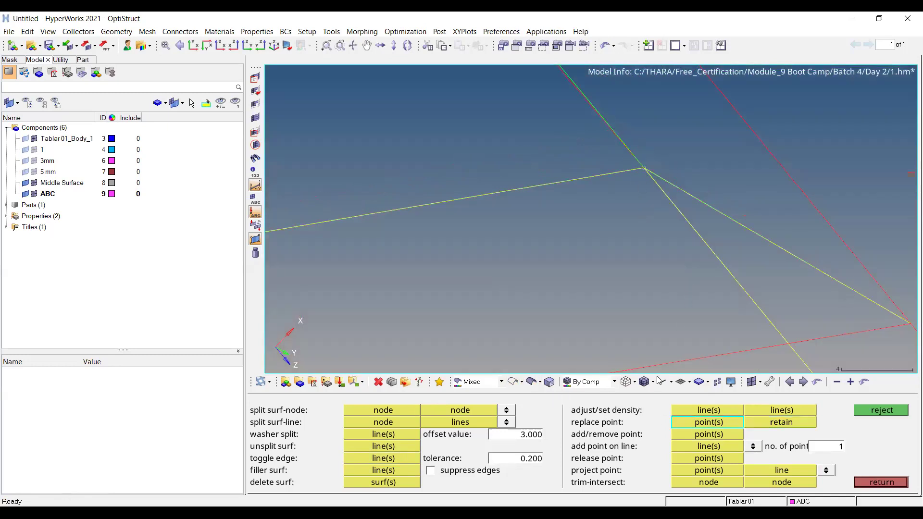
click(531, 381)
scroll(672, 169, down, 10)
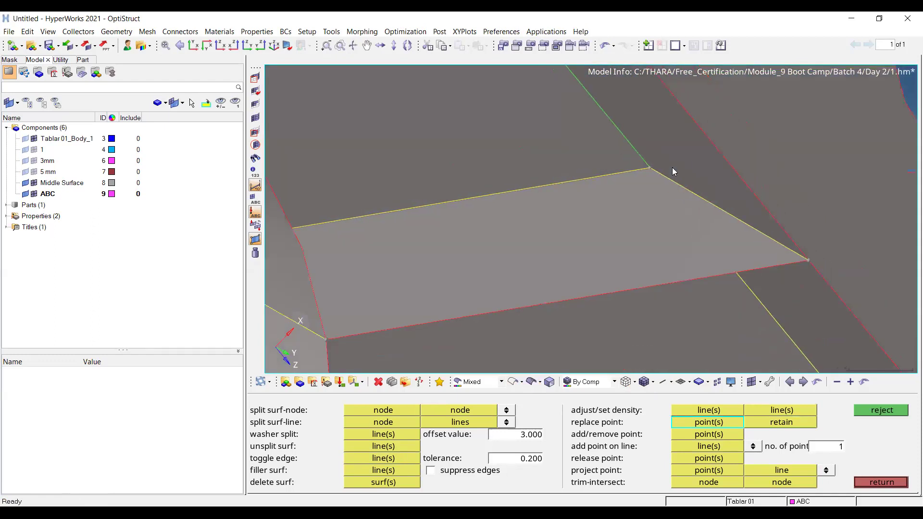
Examine the rib junctions along the filleted side wall and the radial ribs around the central ring for remaining gaps
ctrl+drag(759, 308, 705, 229)
scroll(495, 192, up, 5)
ctrl+drag(500, 192, 658, 219)
scroll(605, 204, down, 3)
scroll(518, 199, up, 3)
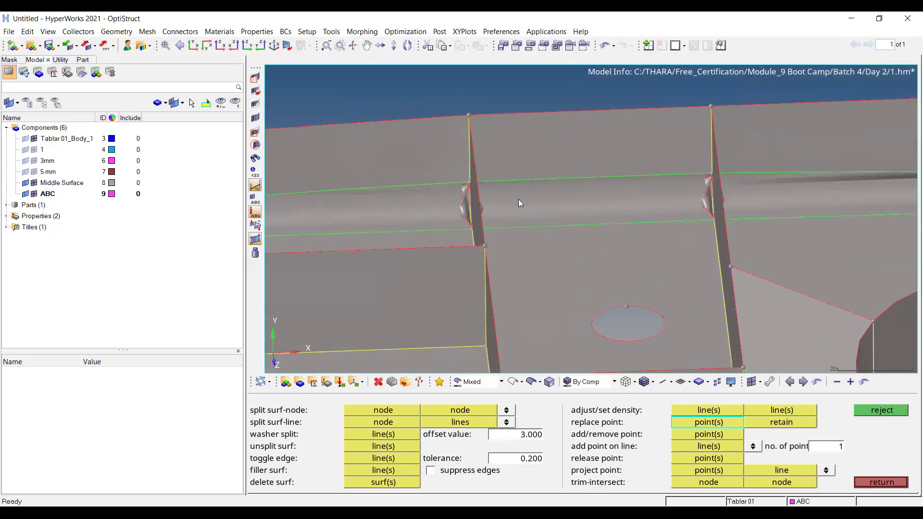
scroll(629, 182, down, 3)
ctrl+drag(601, 202, 571, 197)
scroll(535, 161, up, 3)
scroll(688, 197, down, 3)
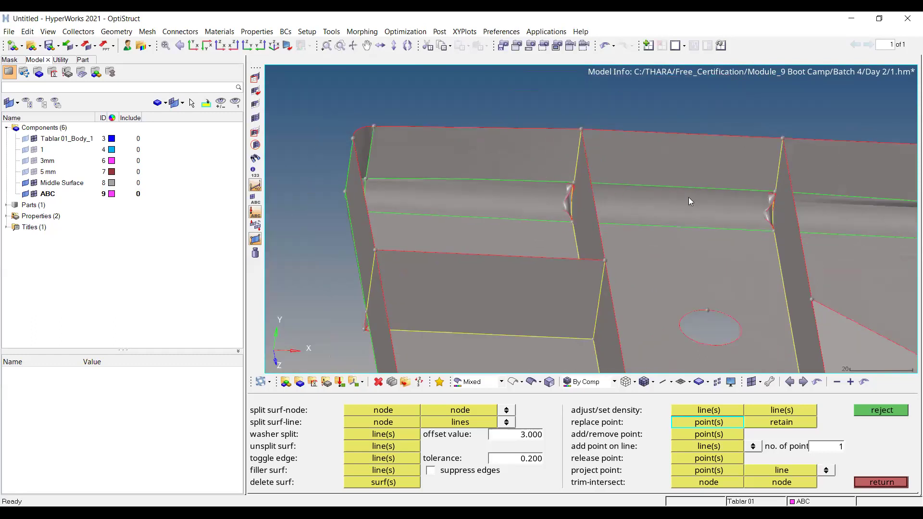
ctrl+right_drag(860, 293, 559, 161)
scroll(556, 150, down, 1)
ctrl+drag(638, 168, 578, 190)
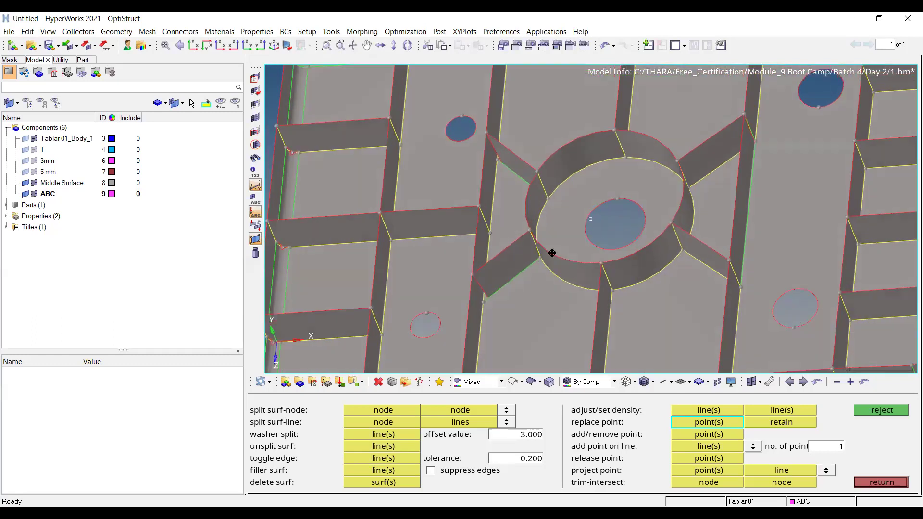
Replace the free lower corner point of the radial rib on the ring's opposite side with the long rib's point in wireframe, and restore shading
ctrl+drag(550, 253, 471, 283)
ctrl+scroll(470, 281, up, 4)
ctrl+drag(462, 238, 497, 264)
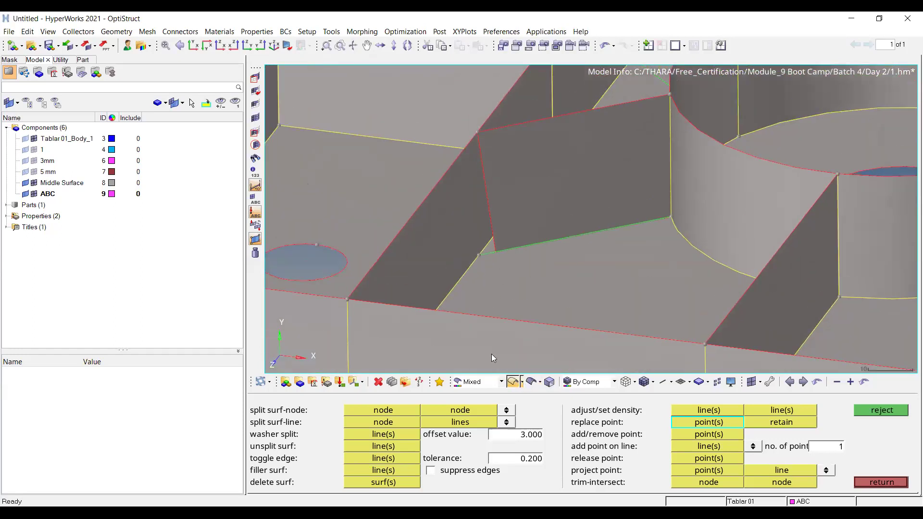
click(513, 381)
click(539, 396)
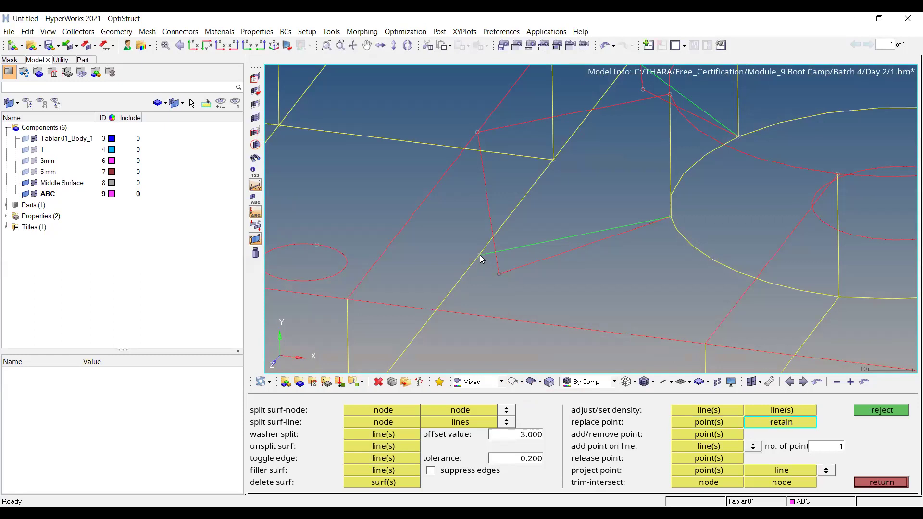
click(530, 382)
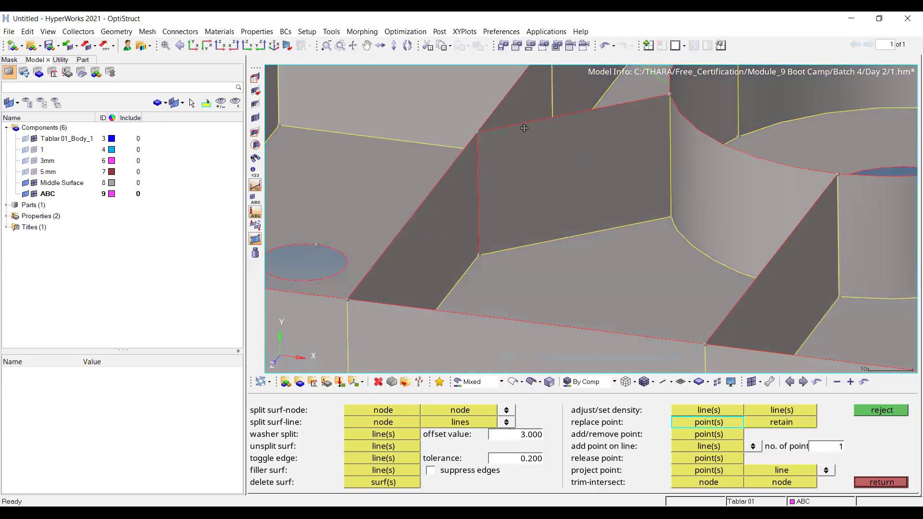
Leave quick edit and set surface edit to trim with lines, using normal to surface and entire surface
ctrl+right_drag(558, 102, 547, 195)
scroll(547, 195, down, 5)
scroll(501, 133, up, 5)
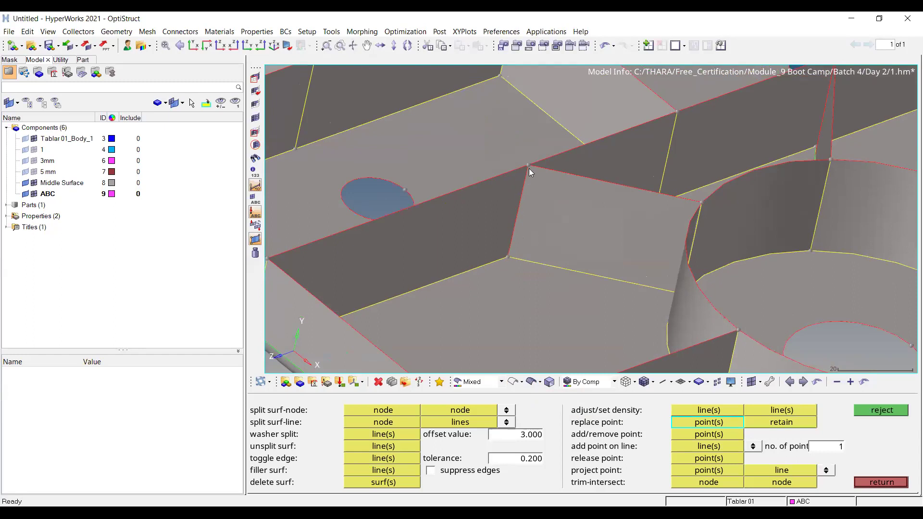
key(Escape)
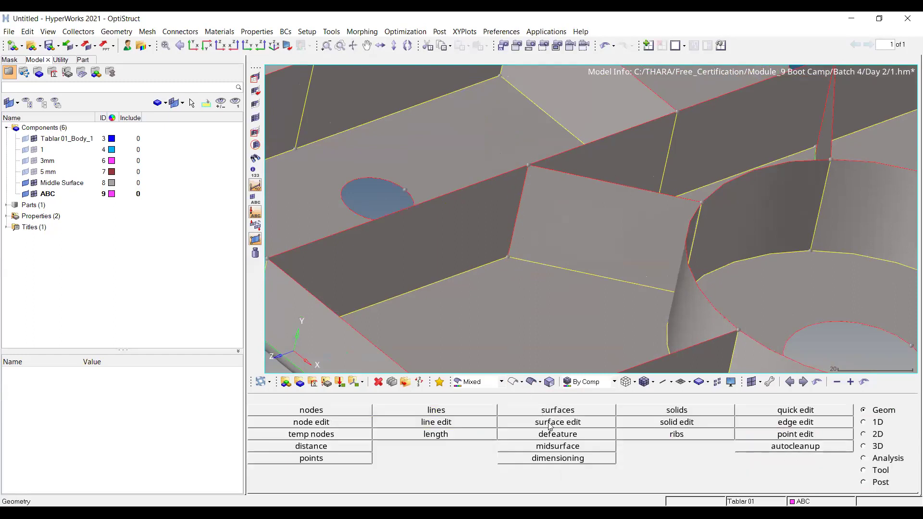
click(552, 428)
click(288, 423)
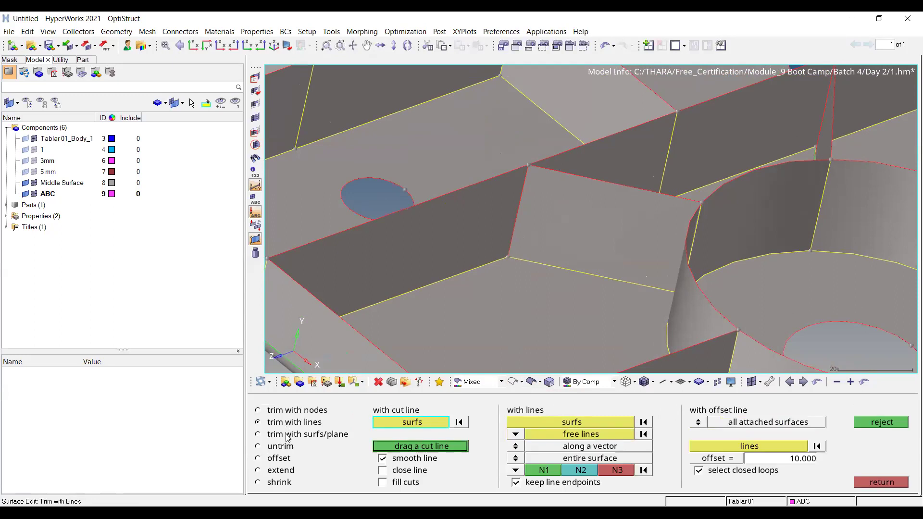
click(515, 446)
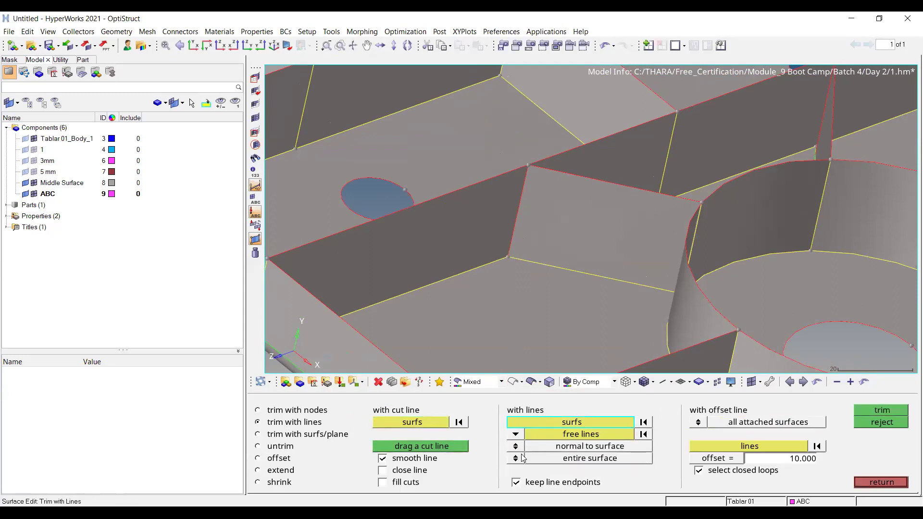
click(517, 460)
click(518, 460)
click(518, 448)
click(516, 447)
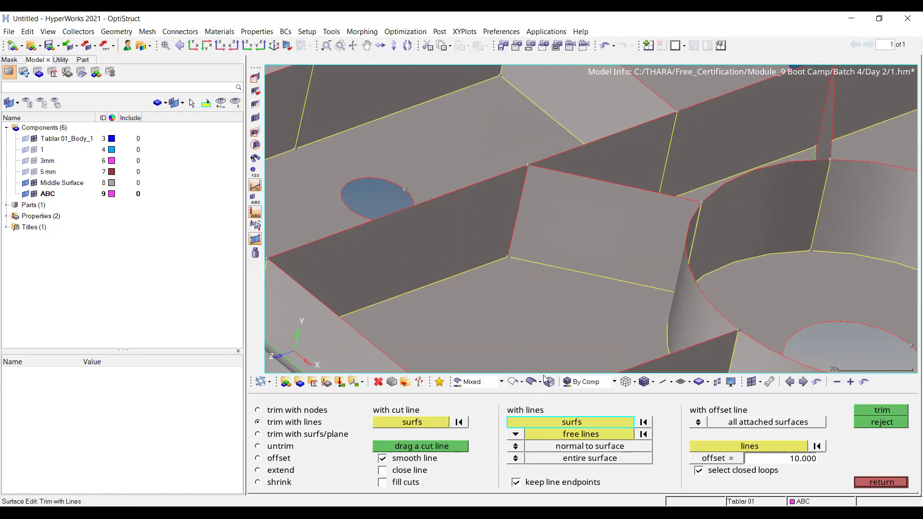
Trim the long rib's surface with the radial rib's end edge, using lines as the cutting line type
click(482, 201)
click(516, 433)
click(505, 456)
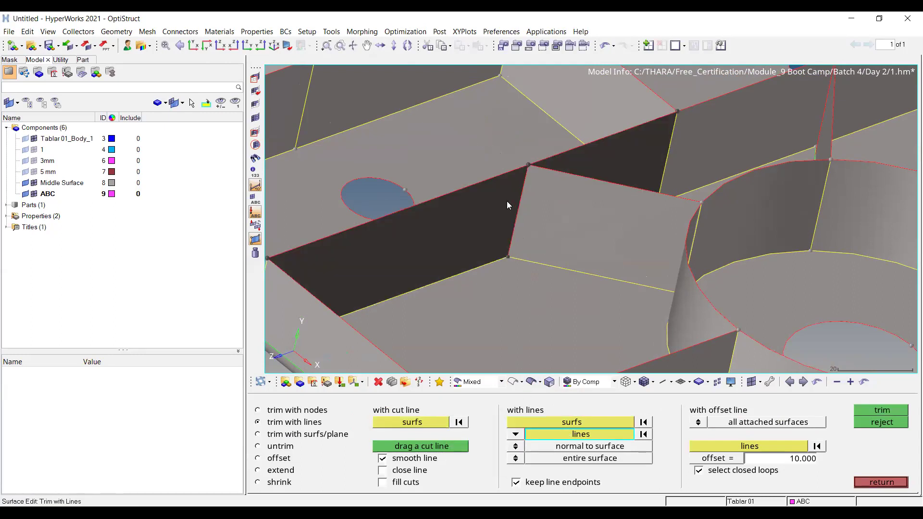
scroll(506, 201, up, 2)
click(532, 205)
click(872, 409)
scroll(594, 225, down, 4)
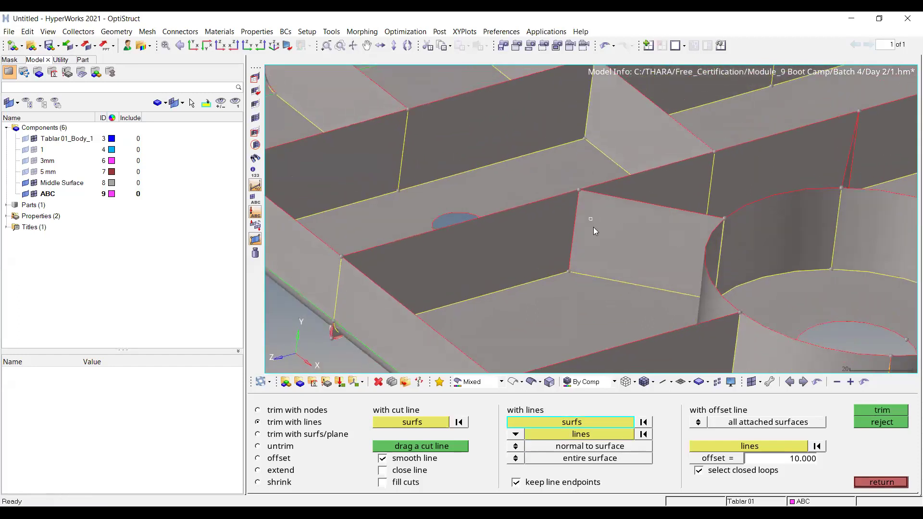
Leave surface edit, inspect the trimmed rib junction in wireframe, and restore shading
scroll(594, 224, up, 3)
key(Escape)
click(512, 382)
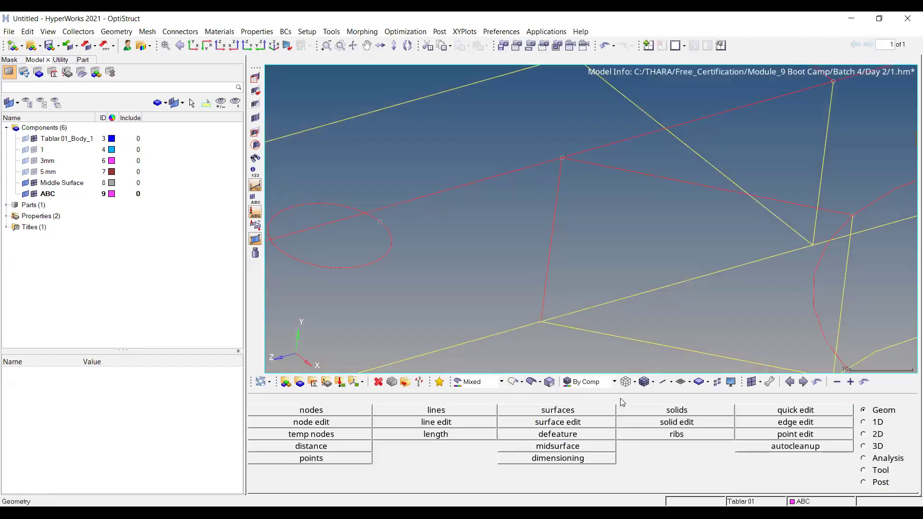
click(531, 382)
ctrl+right_drag(575, 268, 576, 245)
Check the long rib's split by selecting the surface on each side of the junction for automeshing, and clear the selection
key(F12)
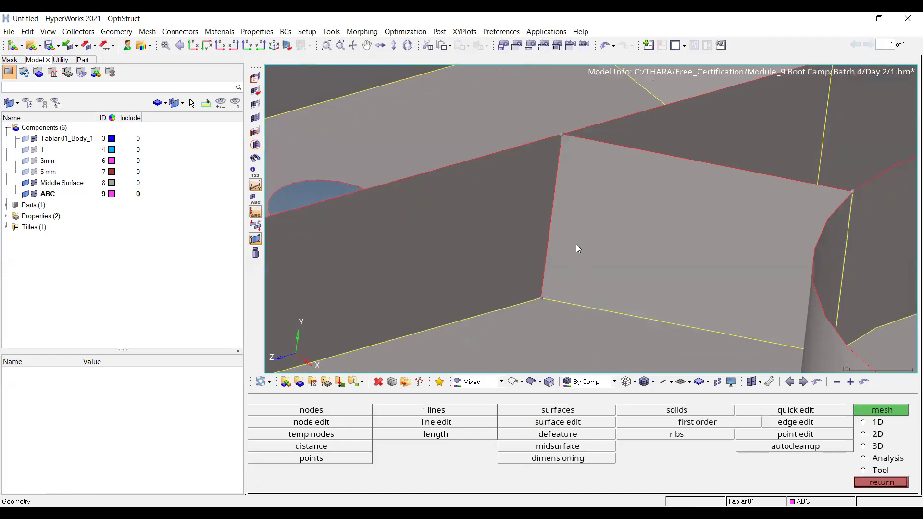
click(498, 207)
scroll(502, 194, down, 3)
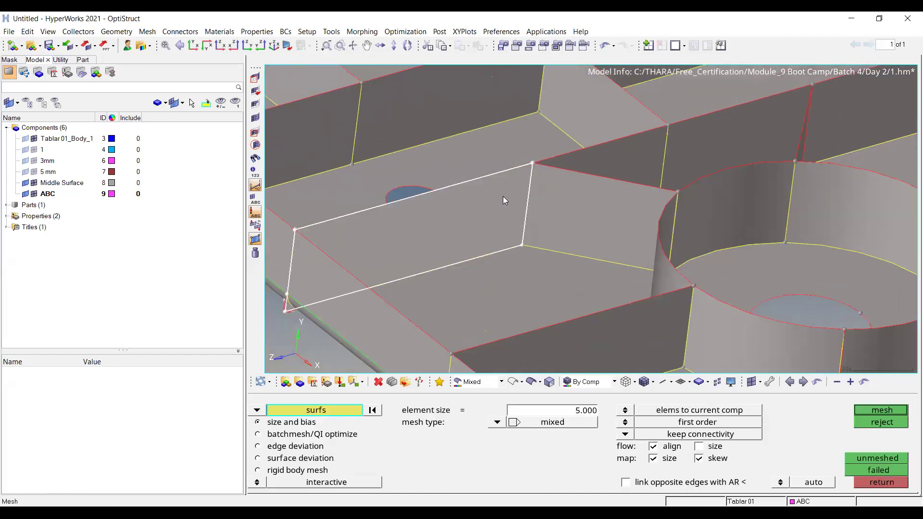
right_click(502, 196)
click(585, 167)
scroll(493, 181, up, 2)
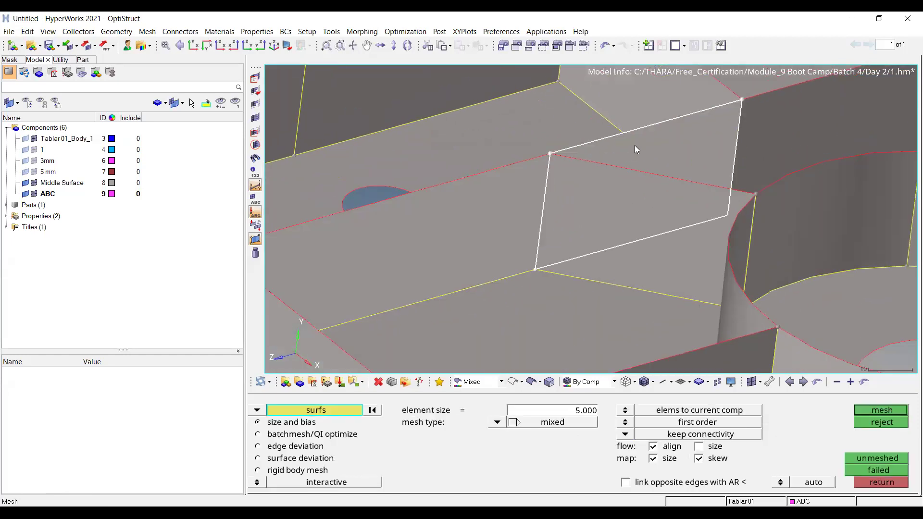
right_click(634, 145)
scroll(635, 145, down, 5)
ctrl+drag(634, 145, 641, 146)
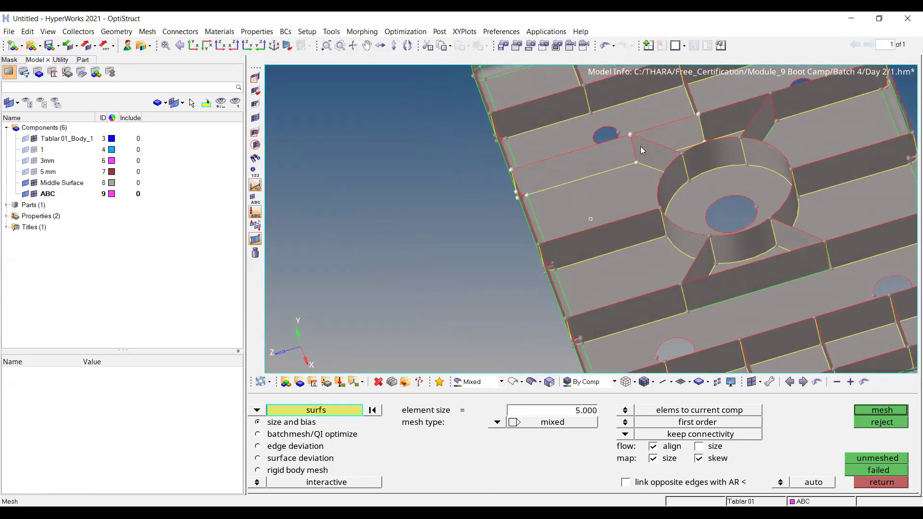
scroll(640, 146, up, 3)
click(376, 410)
Recheck the long rib's two surface portions from above by selecting them again, and leave automesh without meshing
ctrl+drag(580, 133, 602, 147)
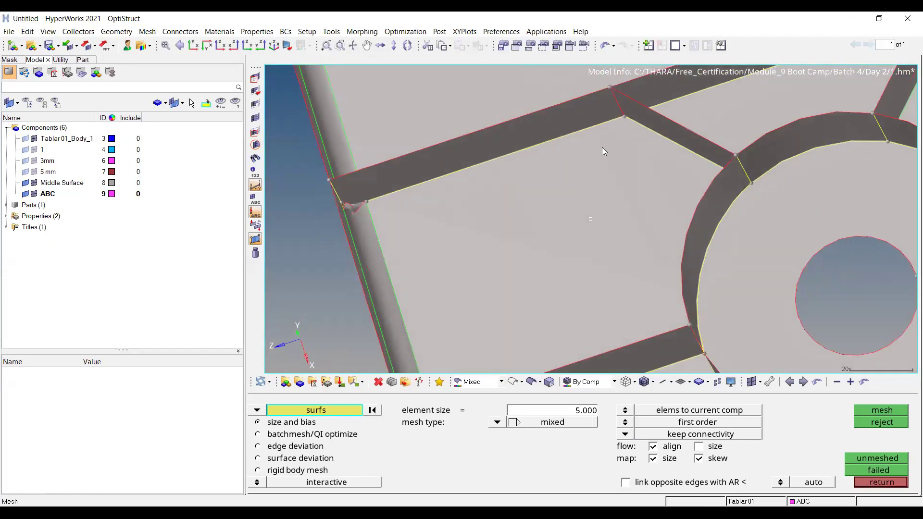
scroll(603, 110, down, 3)
ctrl+right_drag(585, 173, 561, 215)
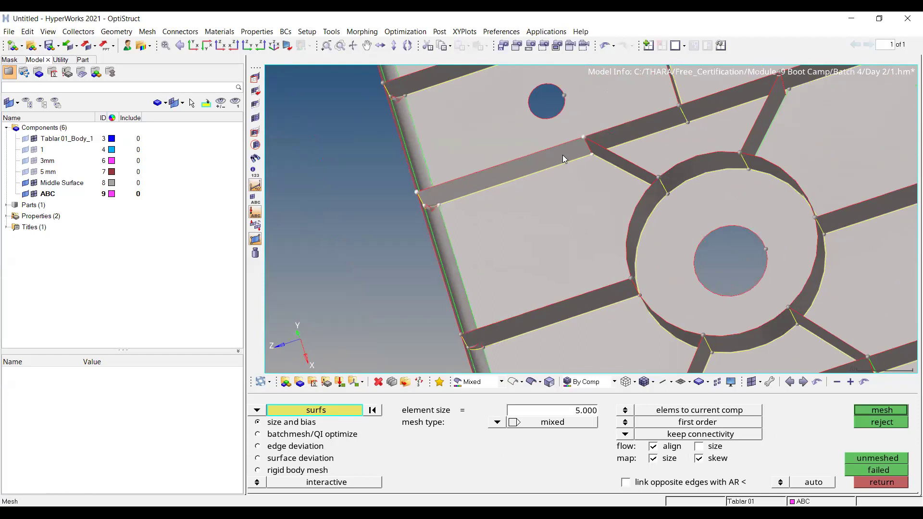
click(603, 128)
scroll(604, 126, down, 3)
ctrl+drag(634, 249, 583, 184)
scroll(584, 185, up, 5)
key(Escape)
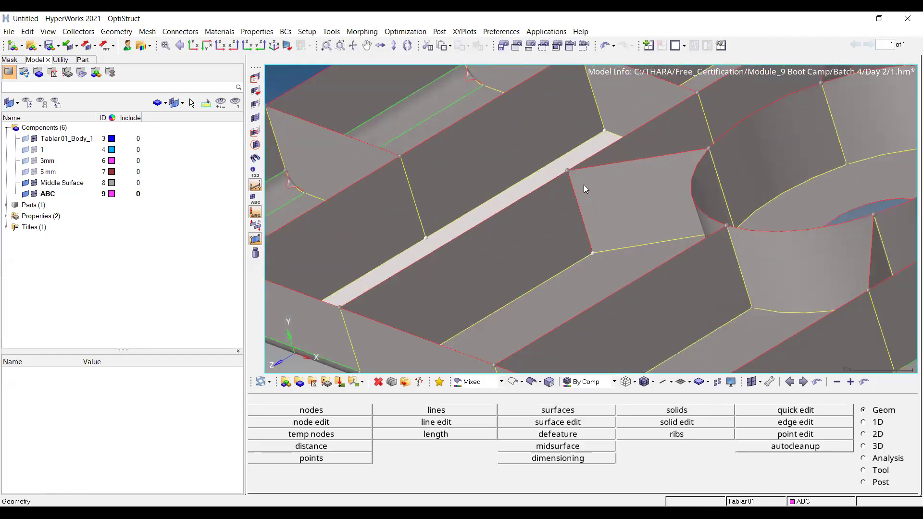
Examine the trimmed junction's upper corner and the other radial rib ends around the central ring
scroll(576, 203, up, 4)
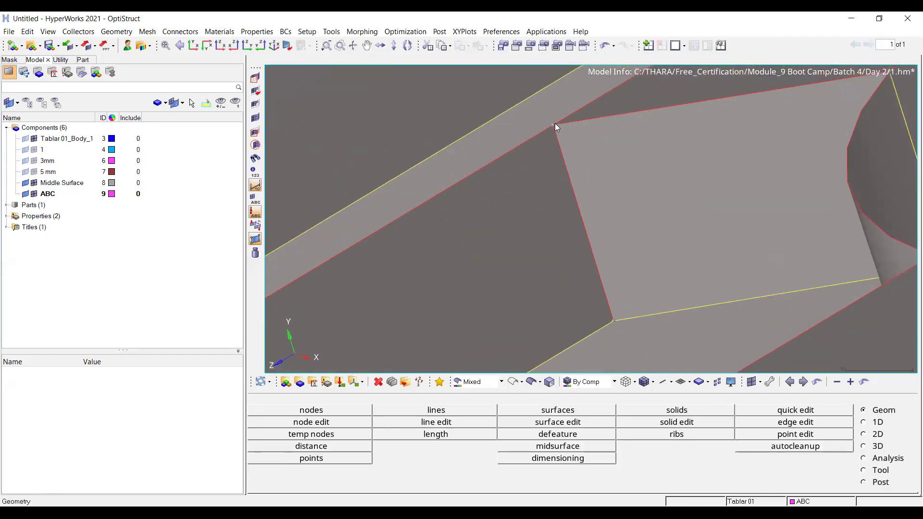
scroll(556, 125, up, 2)
scroll(559, 126, down, 2)
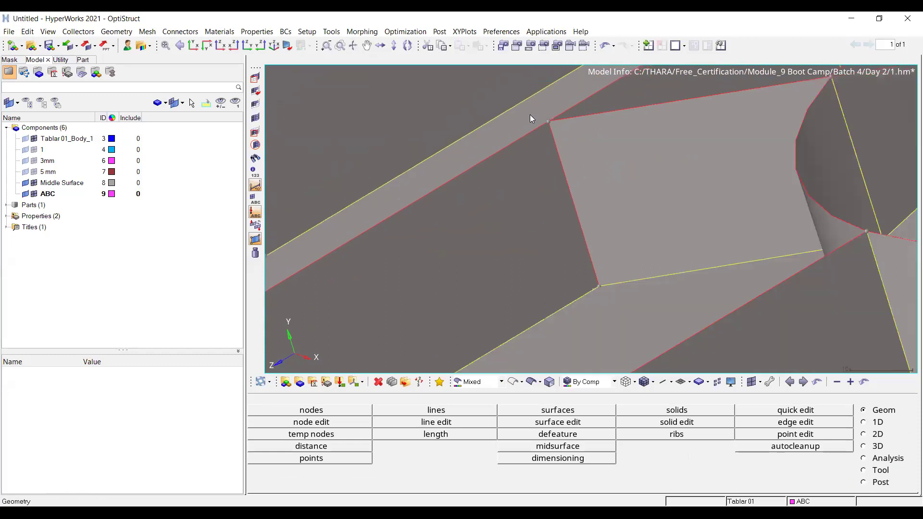
scroll(549, 146, down, 4)
ctrl+drag(550, 190, 699, 149)
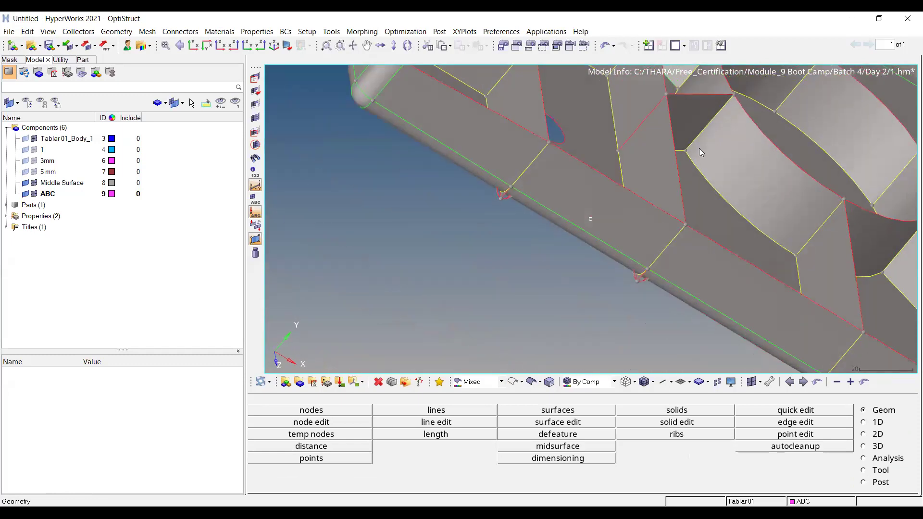
ctrl+right_drag(699, 148, 669, 309)
ctrl+drag(669, 309, 573, 171)
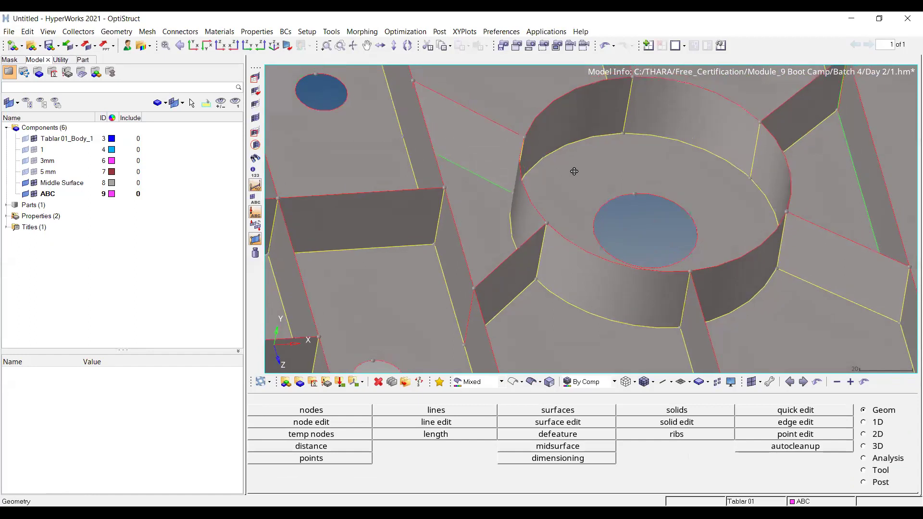
ctrl+right_drag(574, 171, 534, 243)
scroll(476, 114, down, 3)
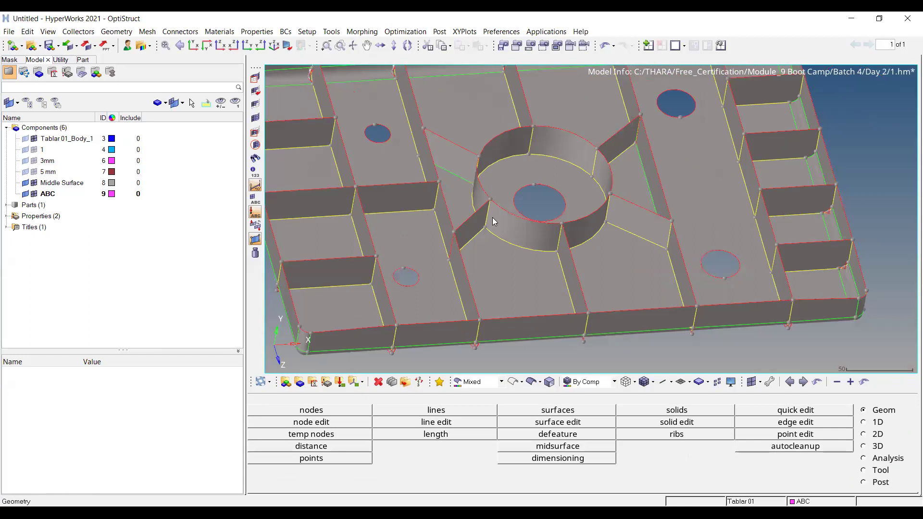
Examine the cleaned plate midsurface and its rib connections from several angles
scroll(492, 217, down, 2)
ctrl+drag(578, 224, 593, 200)
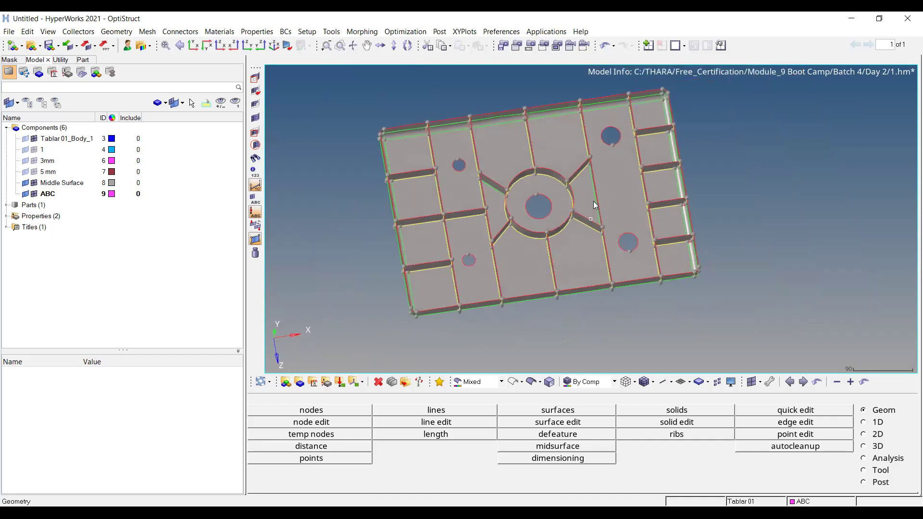
scroll(463, 196, up, 2)
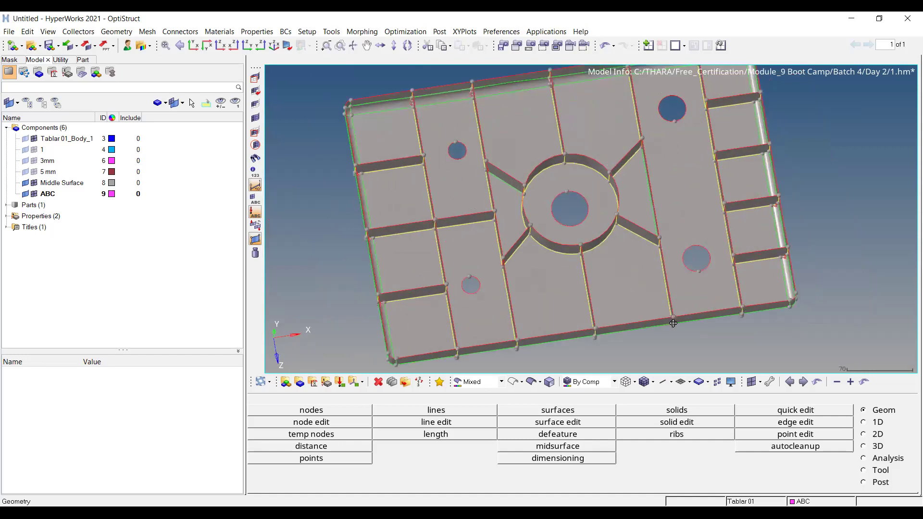
ctrl+drag(673, 323, 524, 301)
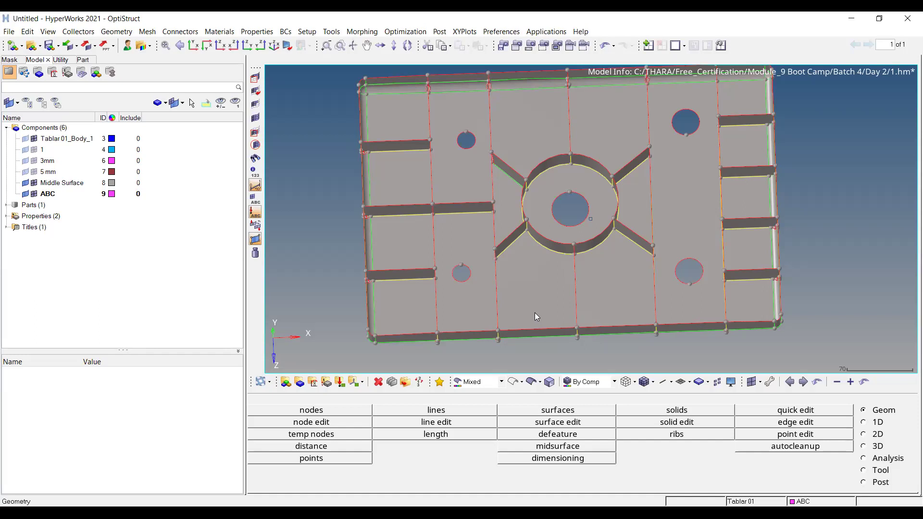
ctrl+drag(597, 336, 647, 293)
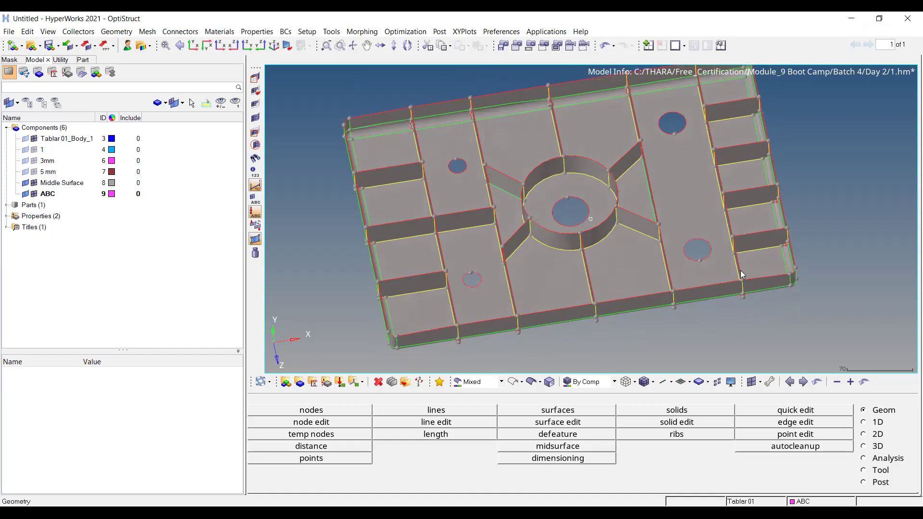
ctrl+drag(679, 155, 660, 289)
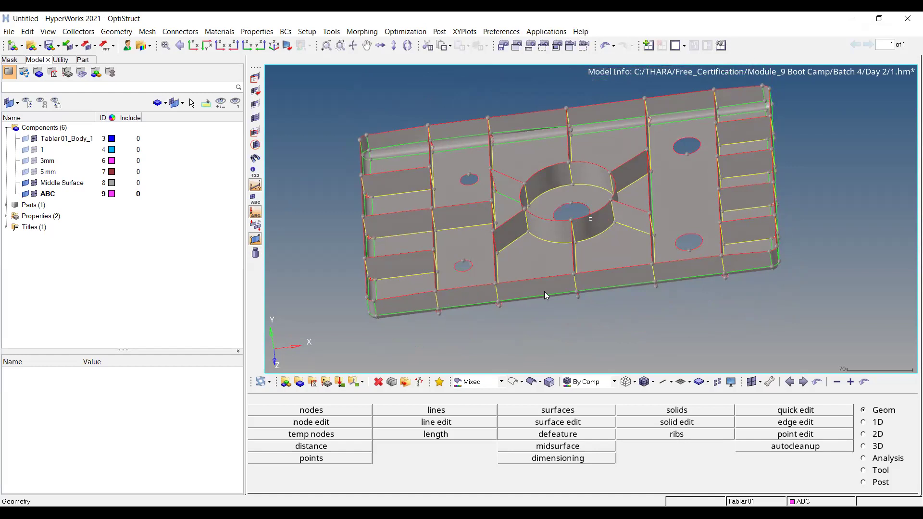
ctrl+drag(634, 215, 696, 137)
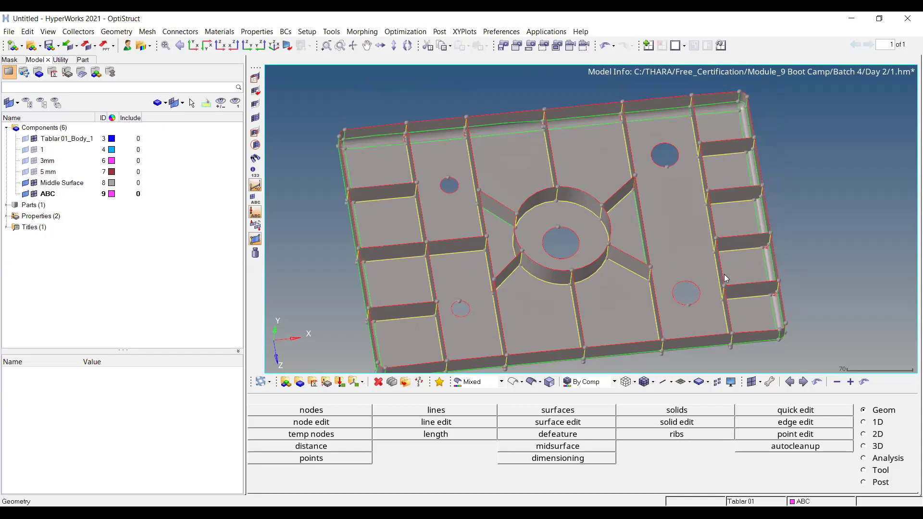
Try washer splits with a 3 mm offset around the two large holes near the plate's short ribs
ctrl+scroll(679, 216, up, 5)
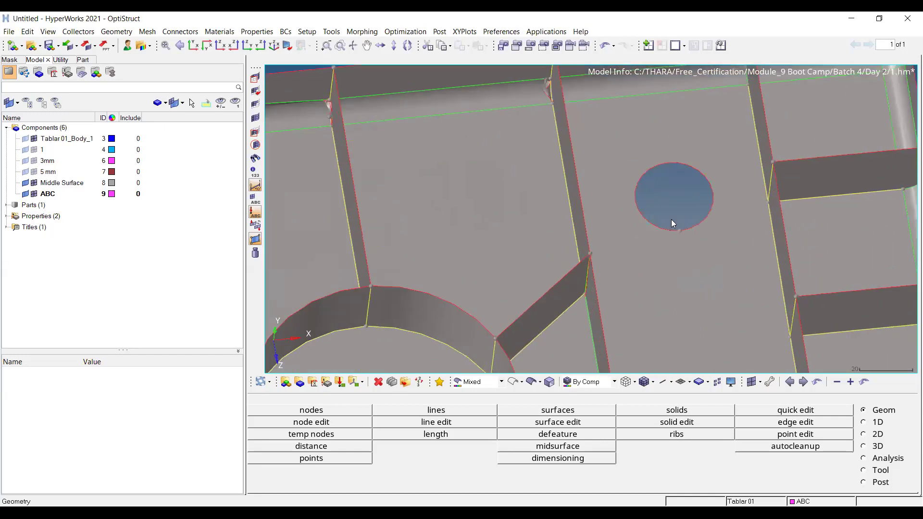
click(780, 410)
click(398, 434)
click(512, 438)
click(679, 164)
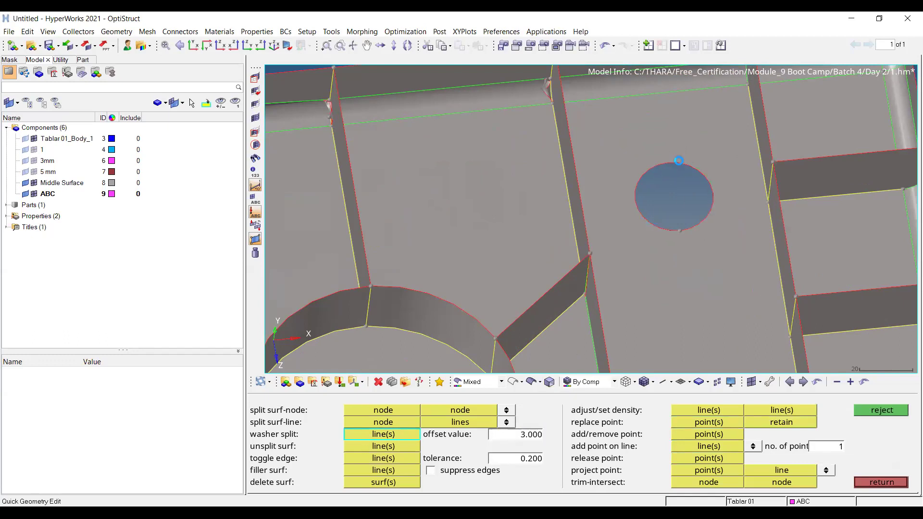
scroll(627, 144, down, 2)
ctrl+right_drag(699, 324, 707, 245)
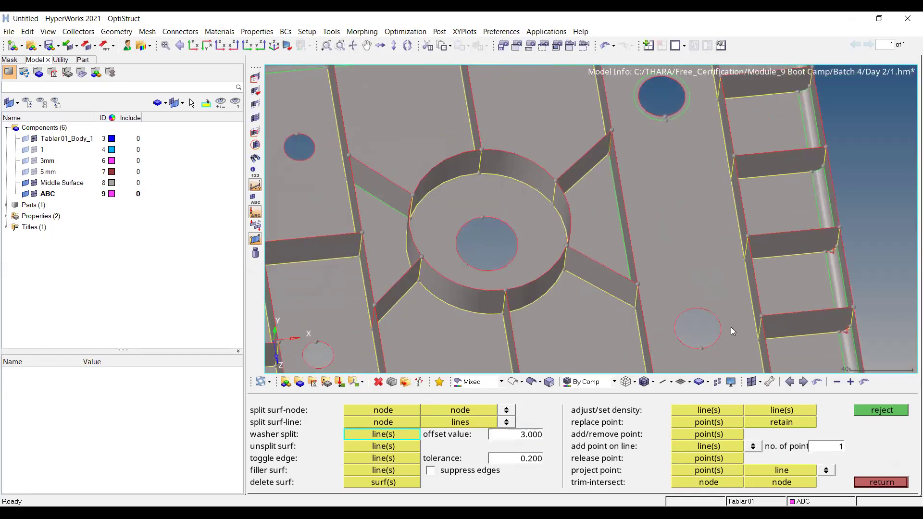
ctrl+right_drag(731, 327, 710, 263)
scroll(689, 244, up, 4)
click(689, 244)
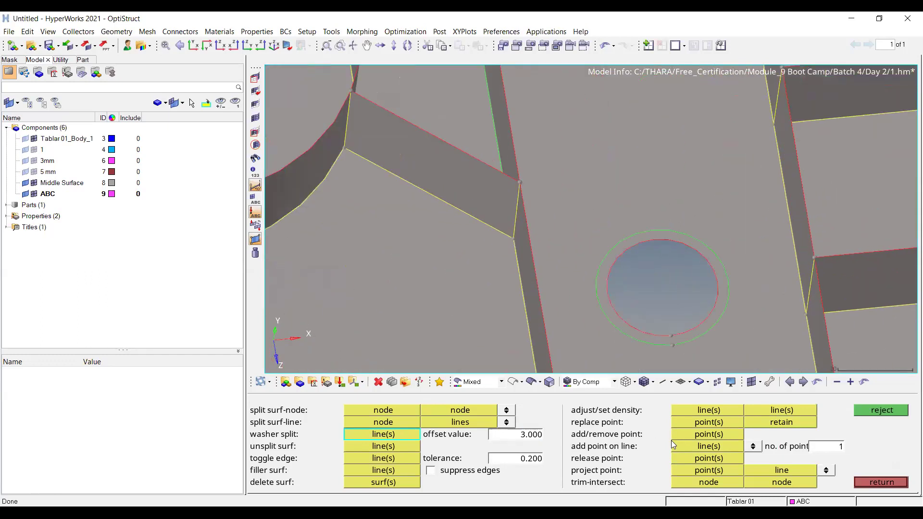
click(699, 434)
Set the washer split offset to 5 mm and split washers around the two large side holes
click(538, 435)
text(5)
click(691, 244)
click(689, 247)
scroll(649, 245, down, 5)
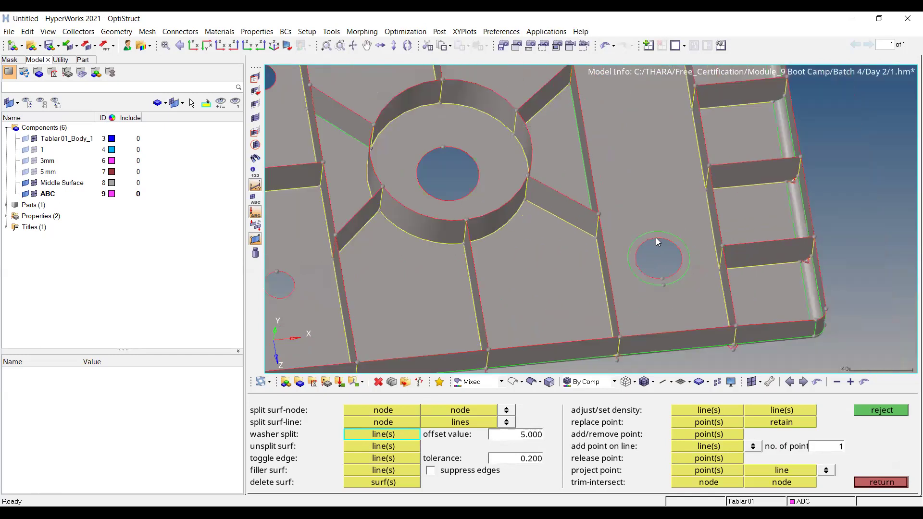
Split 5 mm washers around the two small holes and the central hole, and leave quick edit
scroll(472, 251, up, 6)
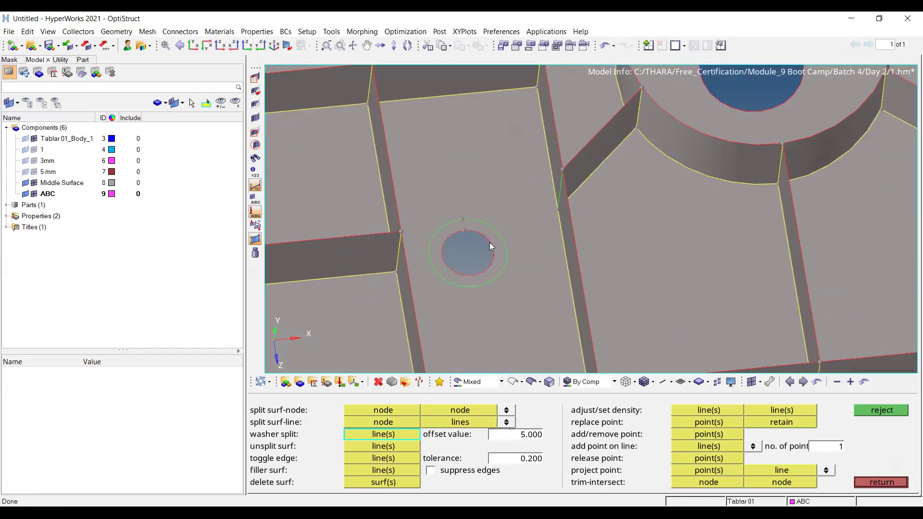
scroll(489, 242, down, 5)
scroll(481, 143, up, 5)
click(491, 129)
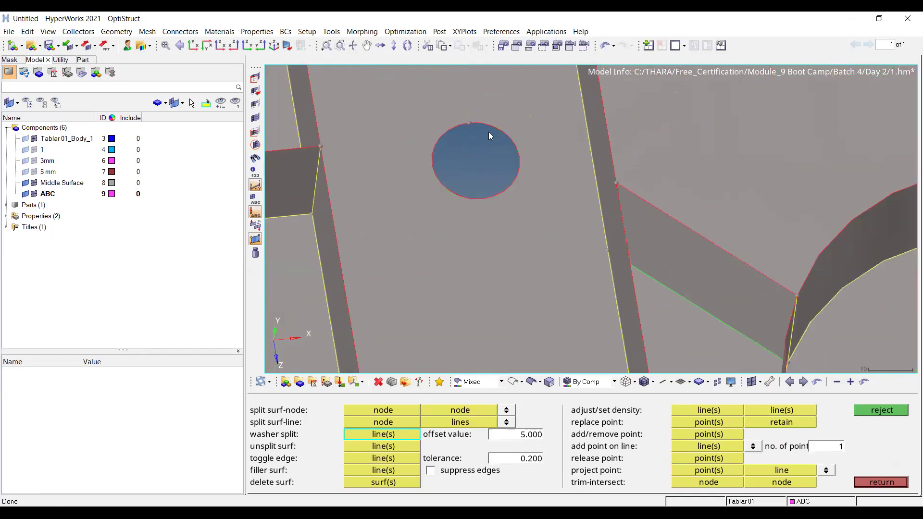
scroll(484, 138, down, 5)
scroll(663, 216, up, 1)
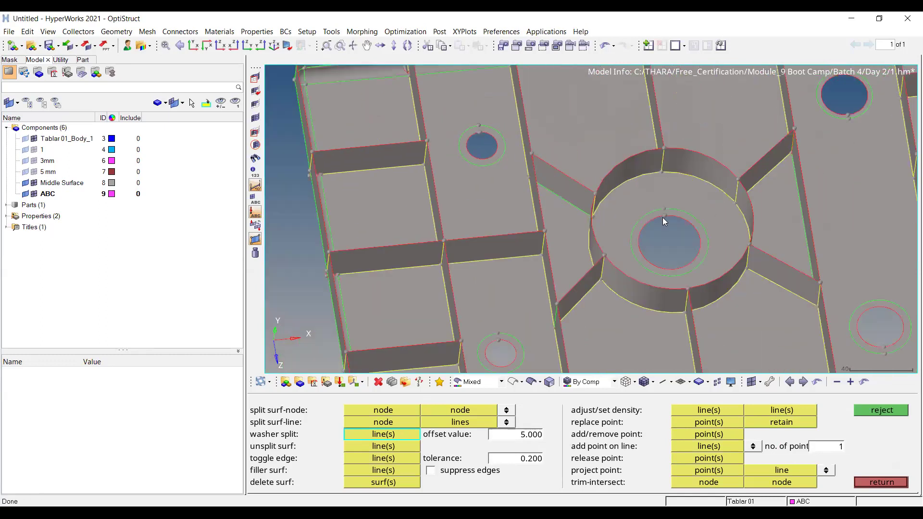
scroll(662, 218, down, 5)
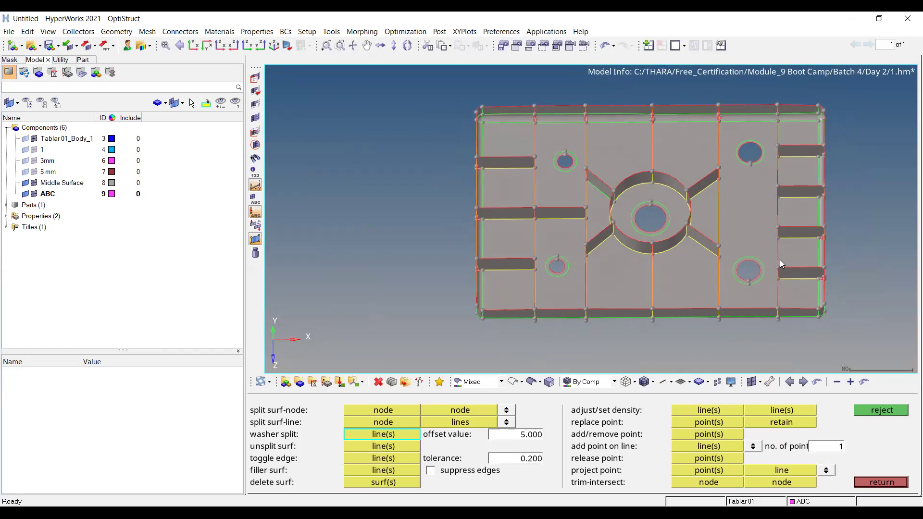
key(Escape)
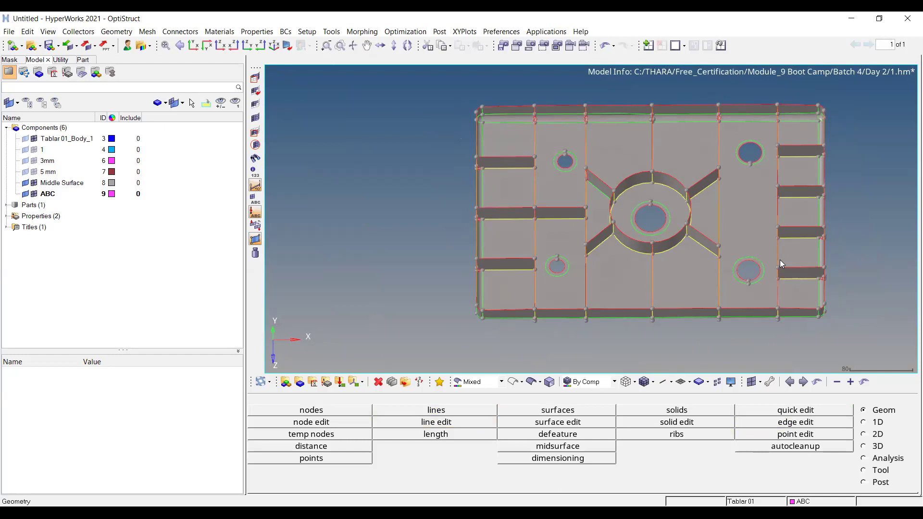
click(720, 13)
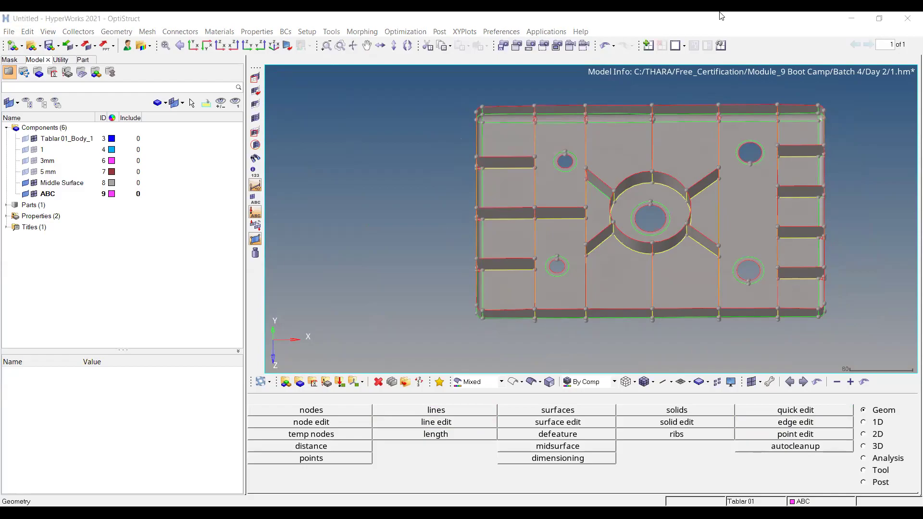
key(alt+Tab)
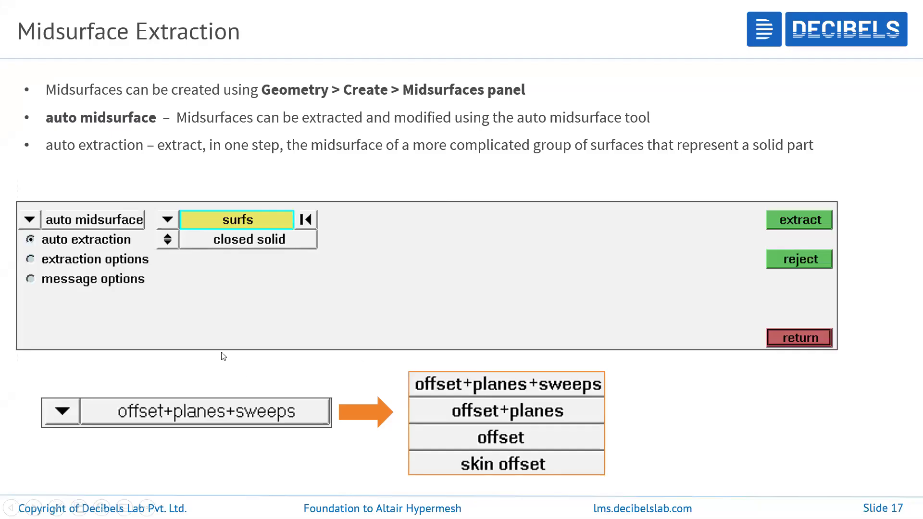
click(335, 250)
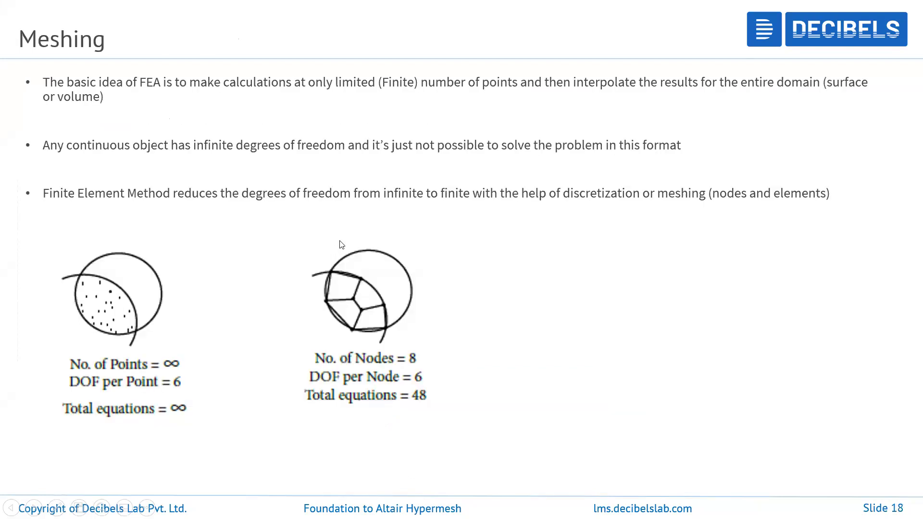
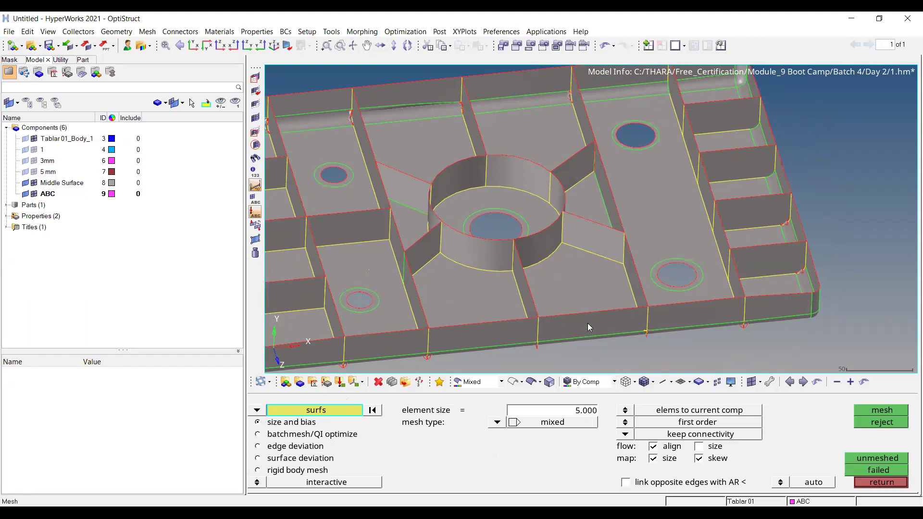
Automesh the plate surface surrounding the two large side holes with quads at element size 5
scroll(589, 251, down, 3)
scroll(594, 258, down, 2)
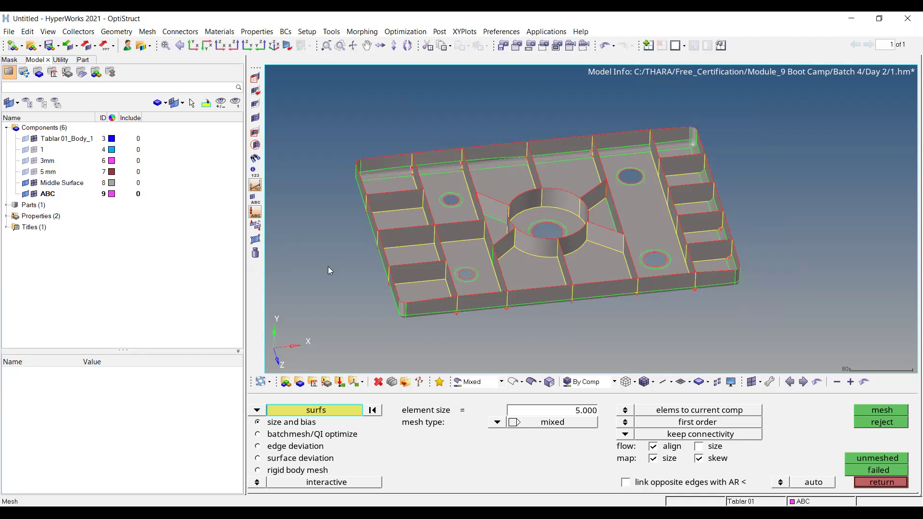
ctrl+drag(728, 277, 696, 280)
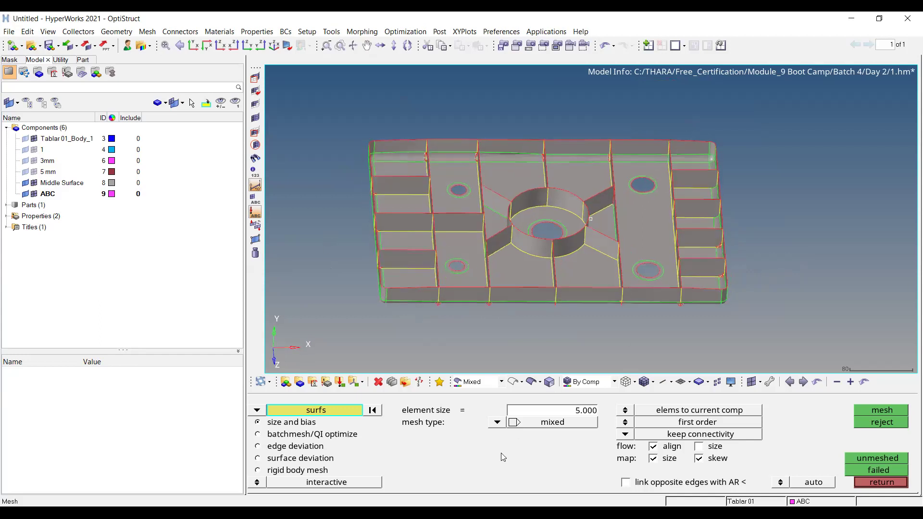
click(496, 422)
click(497, 423)
click(493, 425)
click(497, 422)
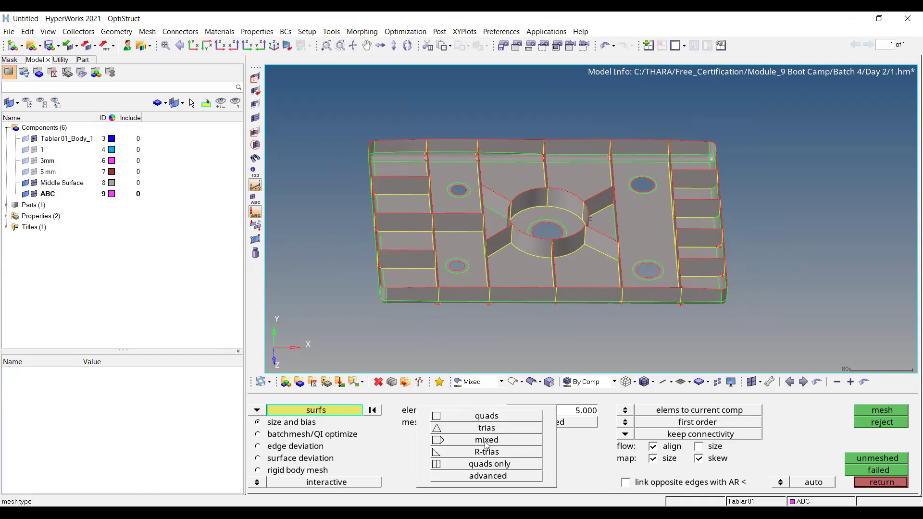
click(500, 416)
ctrl+drag(537, 270, 620, 241)
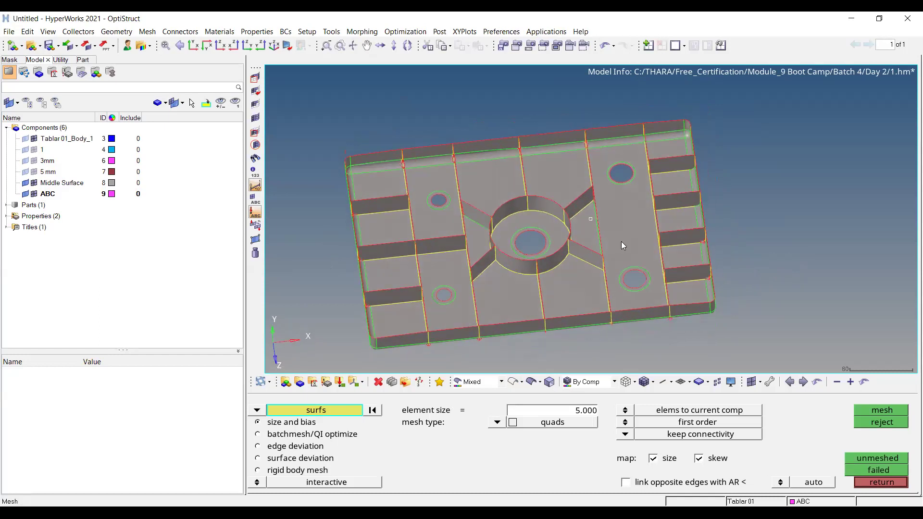
scroll(622, 240, up, 6)
click(629, 236)
scroll(545, 244, down, 5)
ctrl+drag(545, 244, 617, 346)
click(881, 409)
Accept the quad mesh and examine its element pattern around both washers and along the surface
ctrl+scroll(615, 345, up, 6)
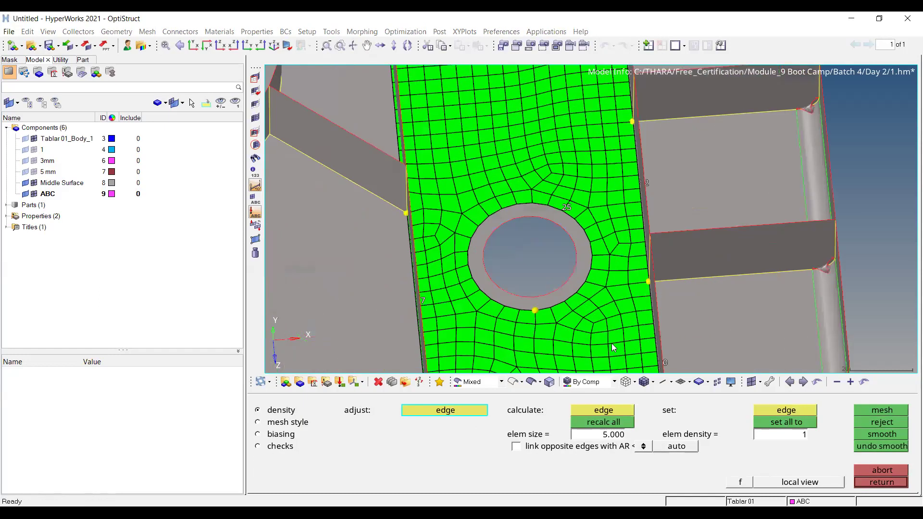
ctrl+right_drag(565, 101, 605, 322)
ctrl+right_drag(575, 118, 596, 286)
ctrl+scroll(529, 180, up, 1)
key(Escape)
ctrl+scroll(524, 240, down, 3)
ctrl+right_drag(605, 255, 588, 184)
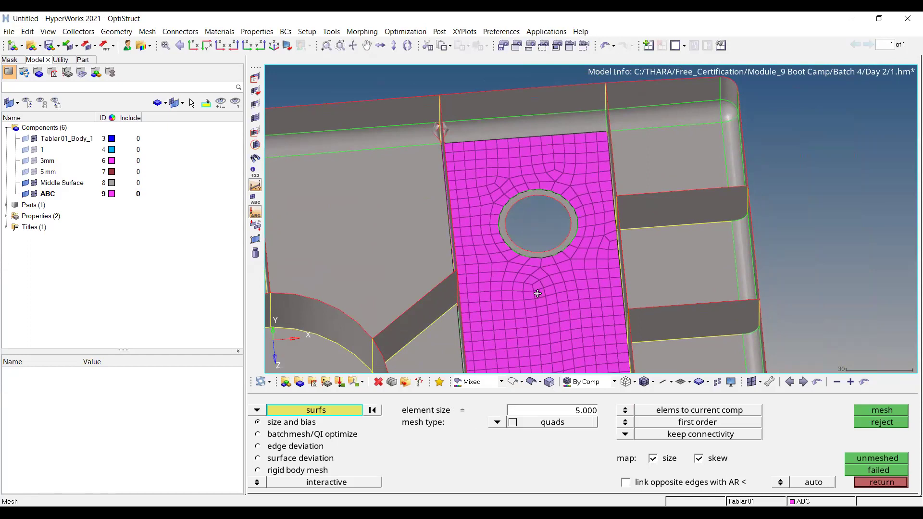
ctrl+right_drag(538, 293, 556, 235)
ctrl+scroll(611, 268, down, 3)
ctrl+right_drag(612, 270, 610, 159)
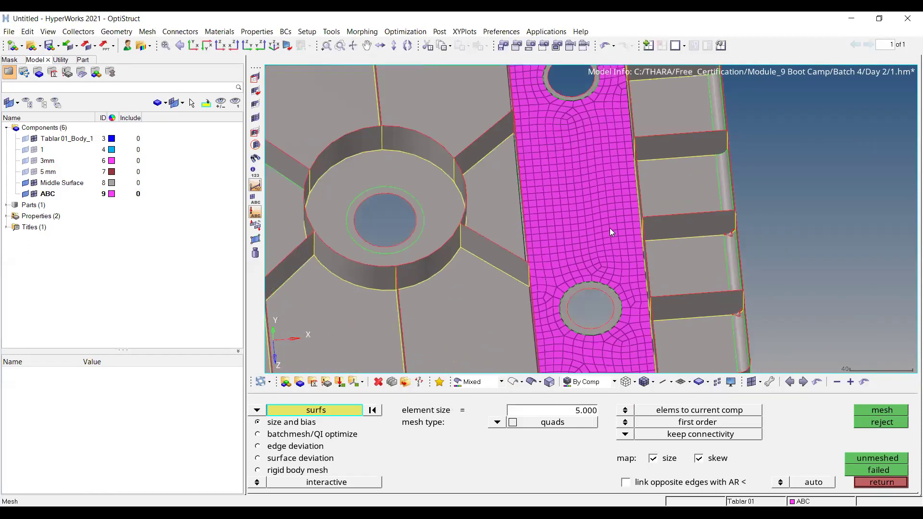
ctrl+right_drag(553, 290, 556, 211)
ctrl+drag(534, 255, 547, 262)
ctrl+right_drag(535, 195, 525, 284)
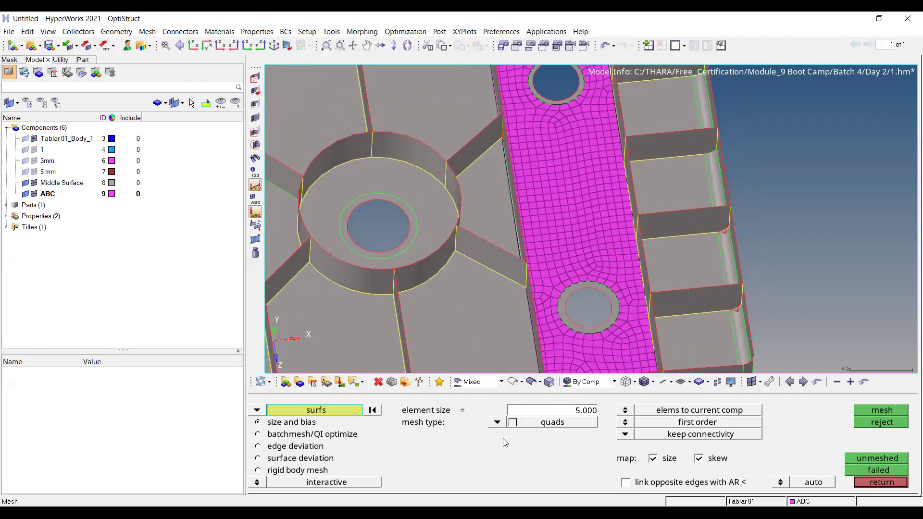
Reject the quad mesh and remesh the same surface with trias at element size 5
click(881, 423)
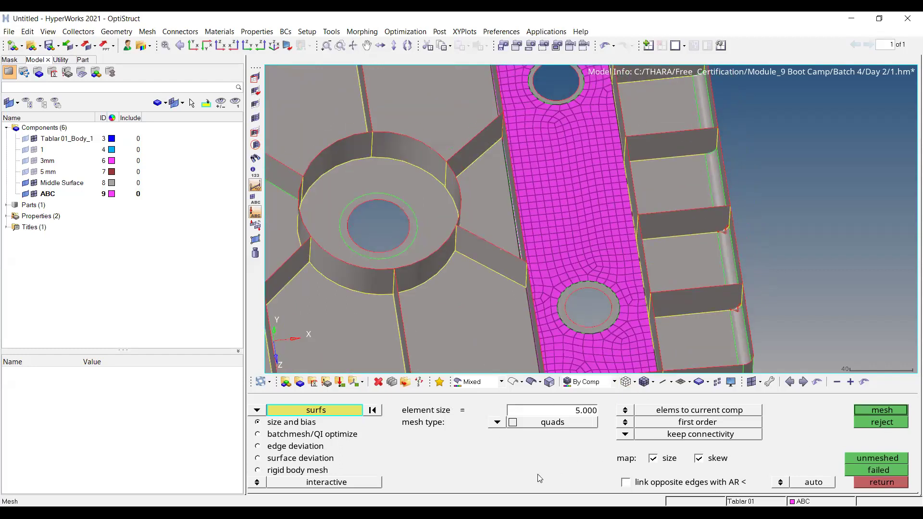
click(497, 423)
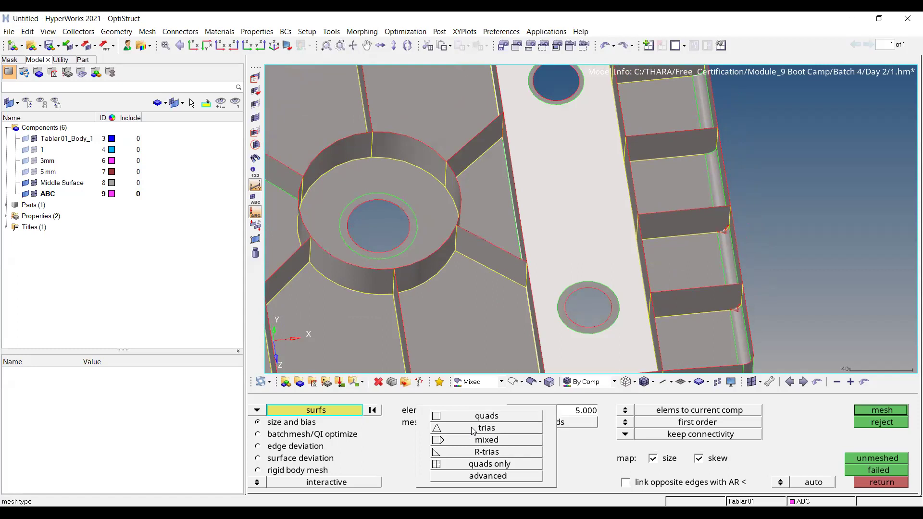
click(487, 427)
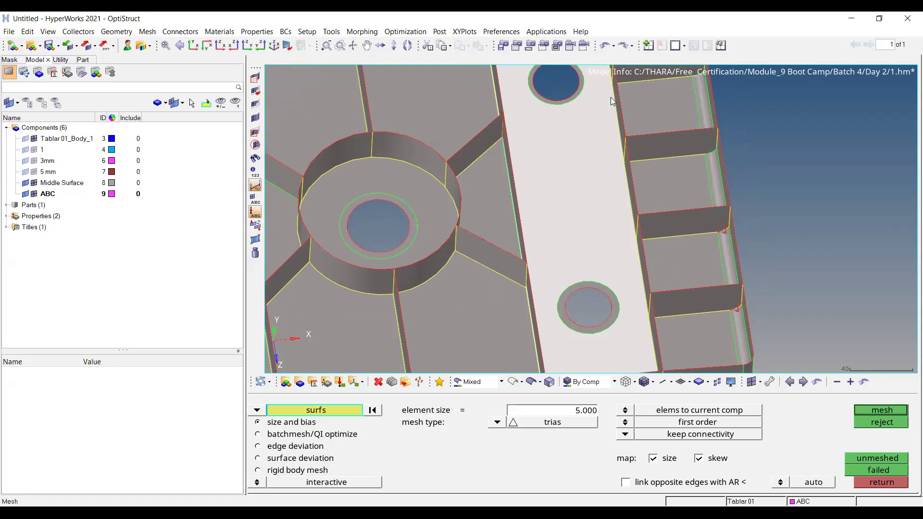
ctrl+right_drag(536, 129, 535, 239)
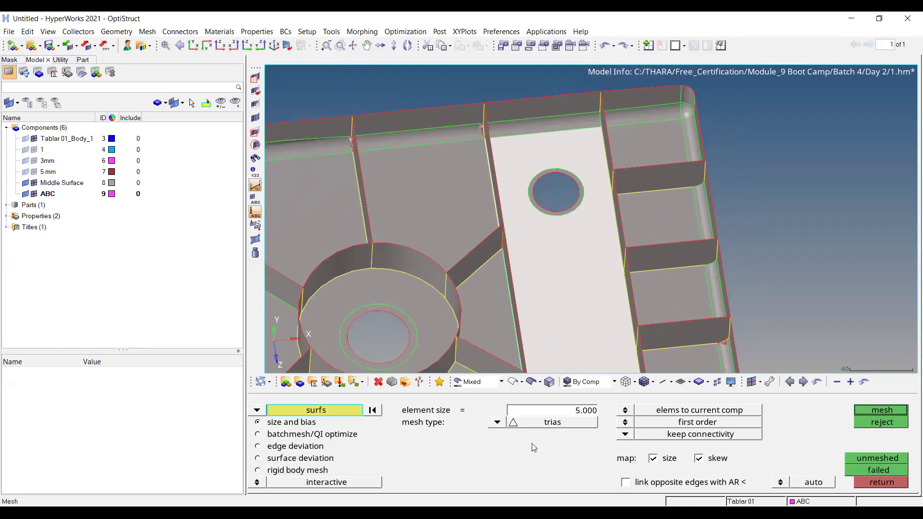
click(862, 408)
scroll(568, 244, up, 5)
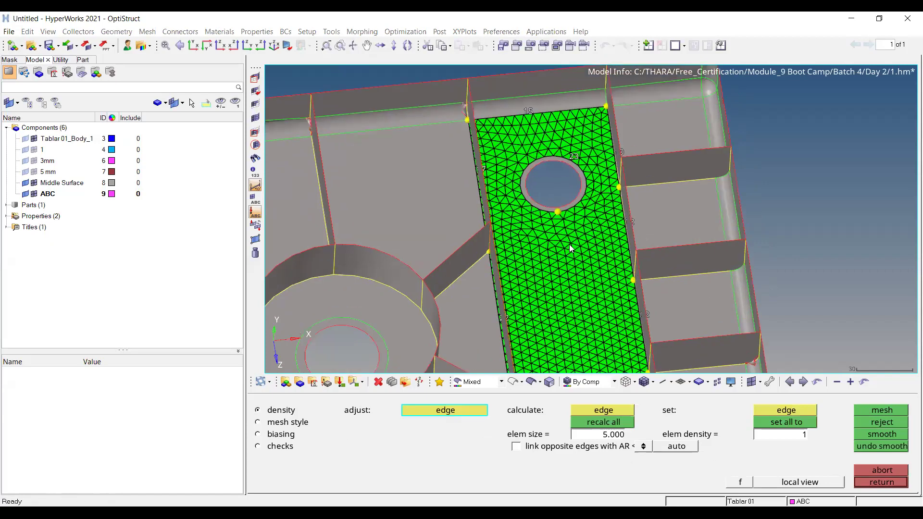
Inspect the tria mesh around the upper large hole and reject it
scroll(557, 184, down, 6)
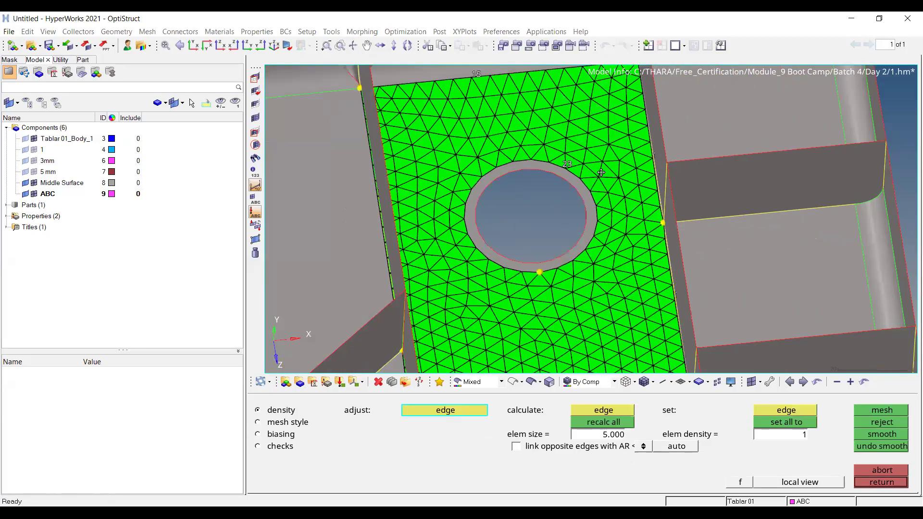
ctrl+drag(612, 193, 601, 144)
ctrl+right_drag(601, 144, 608, 320)
click(900, 422)
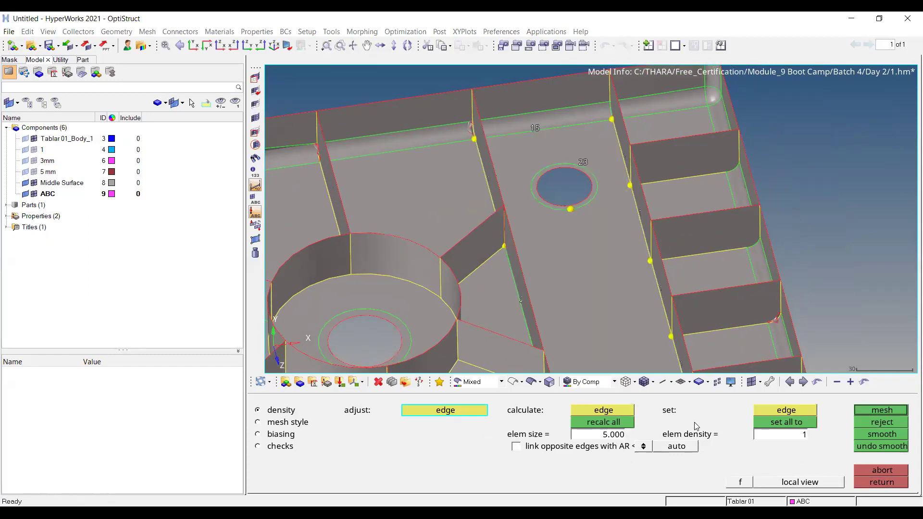
Automesh the plate surface around the two large side holes with mixed elements at size 5
click(494, 425)
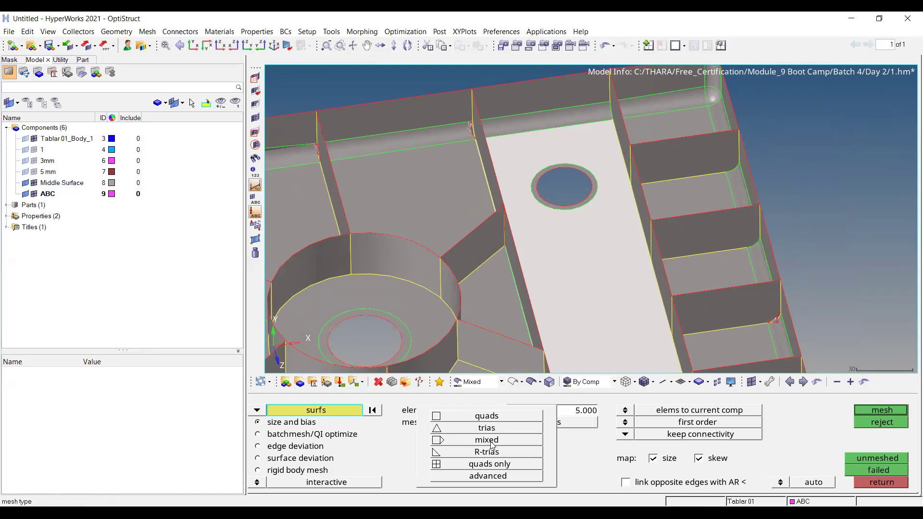
click(486, 440)
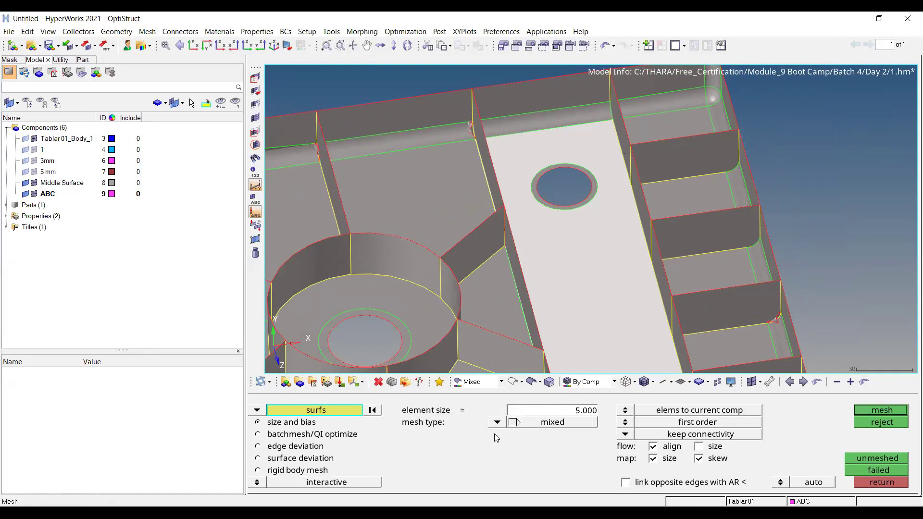
click(875, 410)
Examine the mixed mesh around both large side holes and along the surface, and abort it
ctrl+drag(714, 312, 673, 283)
ctrl+right_drag(598, 360, 616, 262)
ctrl+scroll(602, 262, up, 5)
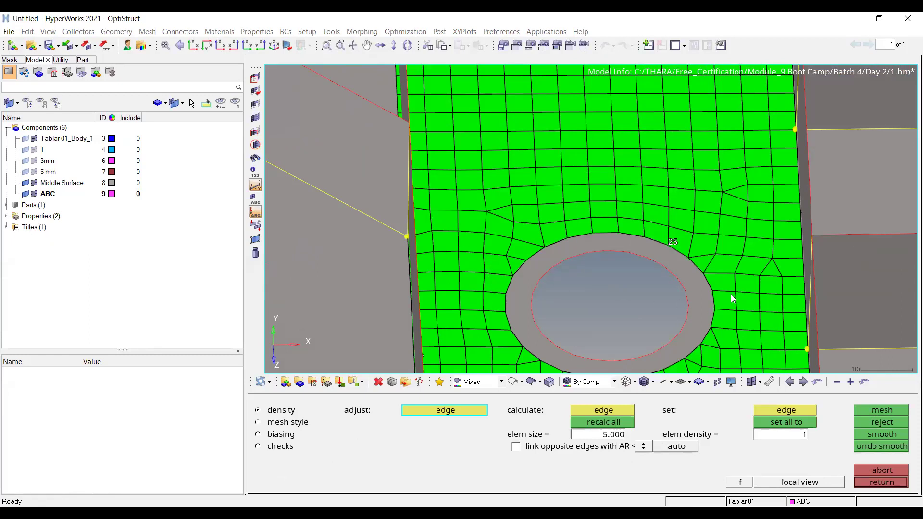
scroll(575, 220, down, 5)
ctrl+right_drag(574, 87, 559, 281)
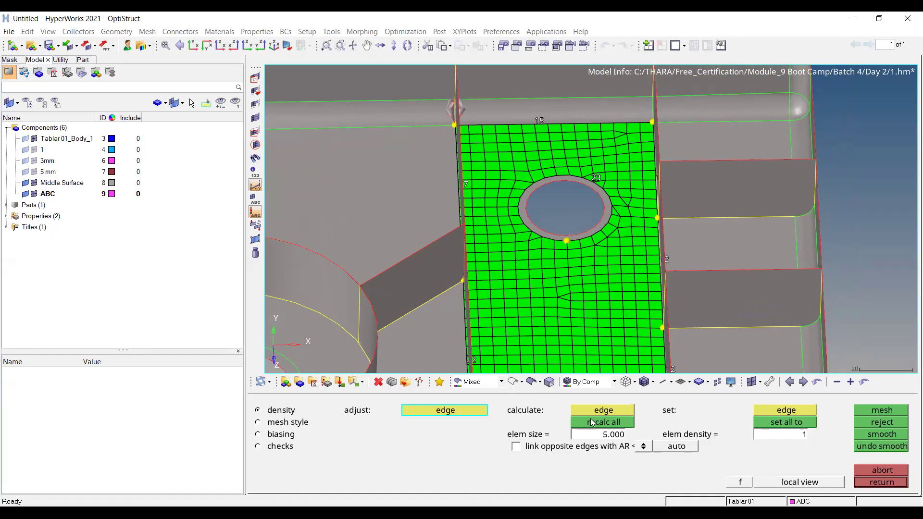
ctrl+right_drag(648, 220, 658, 170)
ctrl+scroll(658, 170, down, 4)
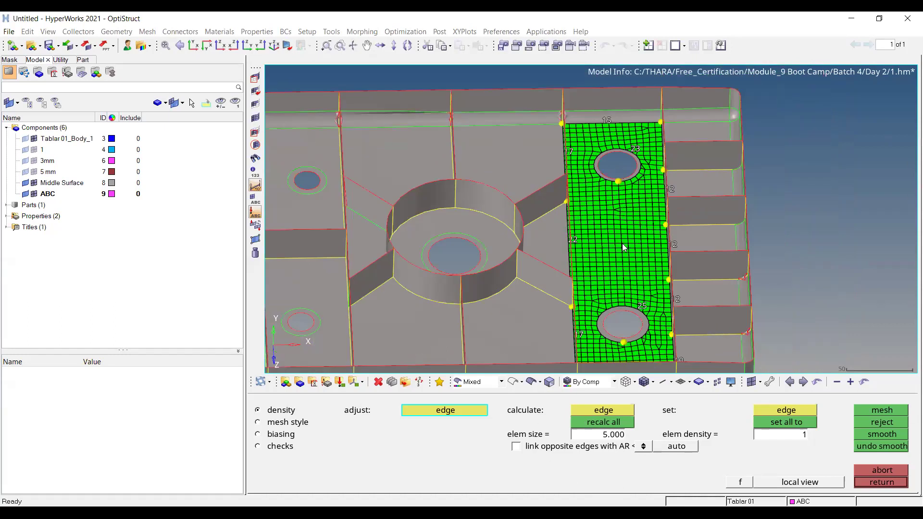
ctrl+drag(624, 246, 671, 236)
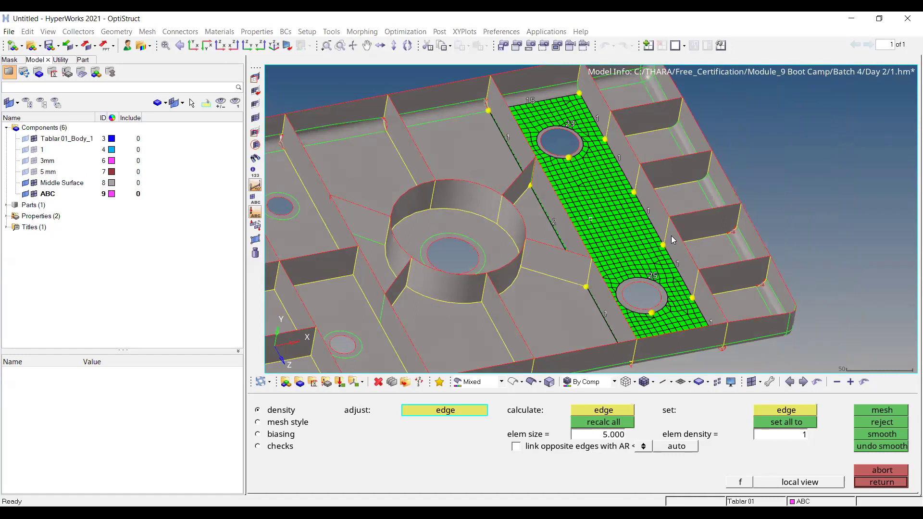
click(874, 470)
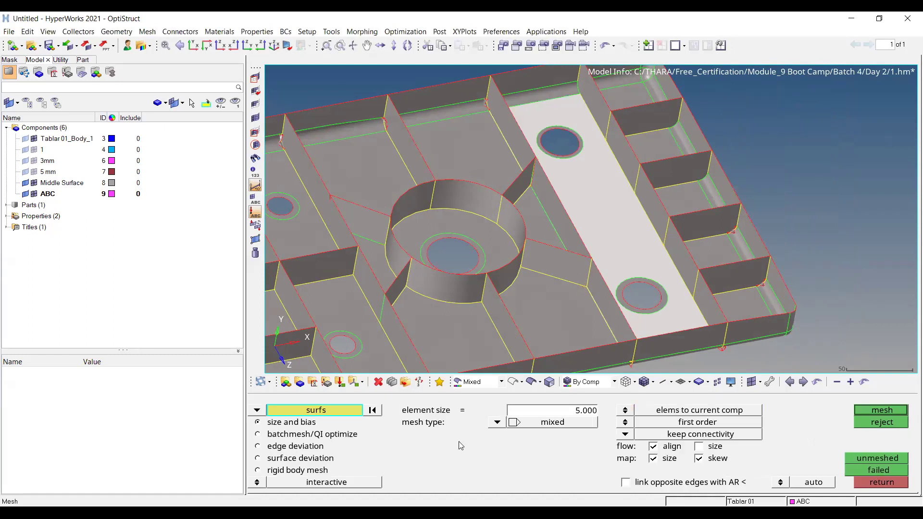
Open the mesh type choices for the selected plate surface
click(495, 422)
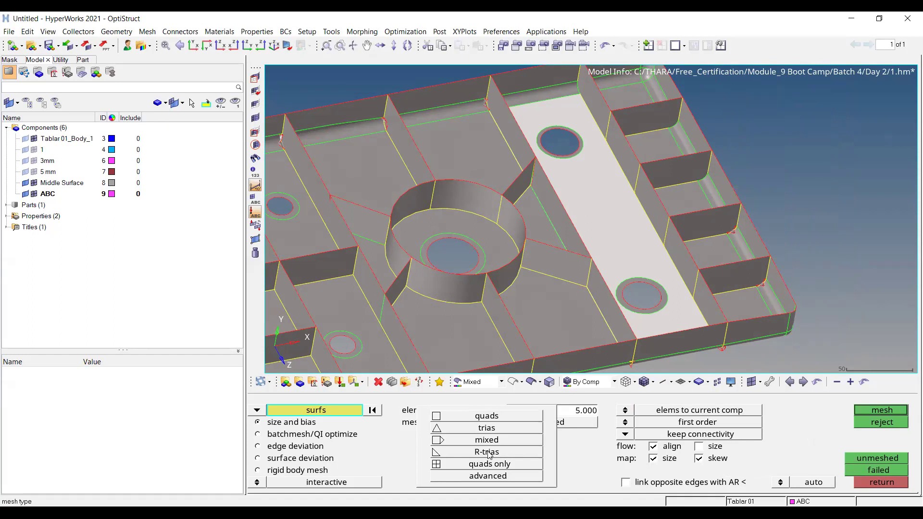
Mesh the selected two-hole strip surface with R-trias elements at element size 5 and accept the mesh
click(487, 452)
click(881, 410)
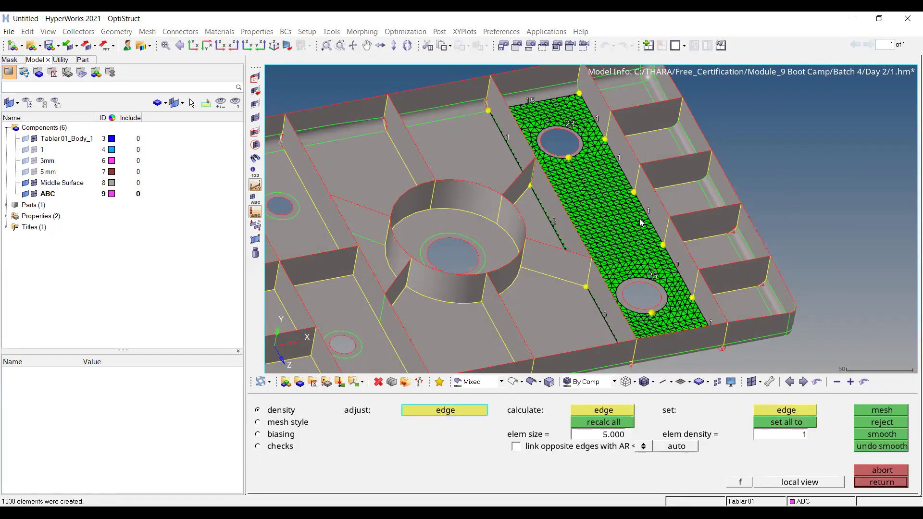
scroll(629, 245, up, 3)
scroll(629, 246, up, 1)
key(Escape)
Inspect the triangle pattern around both holes of the strip and reject the R-trias mesh
scroll(608, 186, up, 6)
ctrl+right_drag(596, 125, 572, 245)
scroll(629, 173, down, 3)
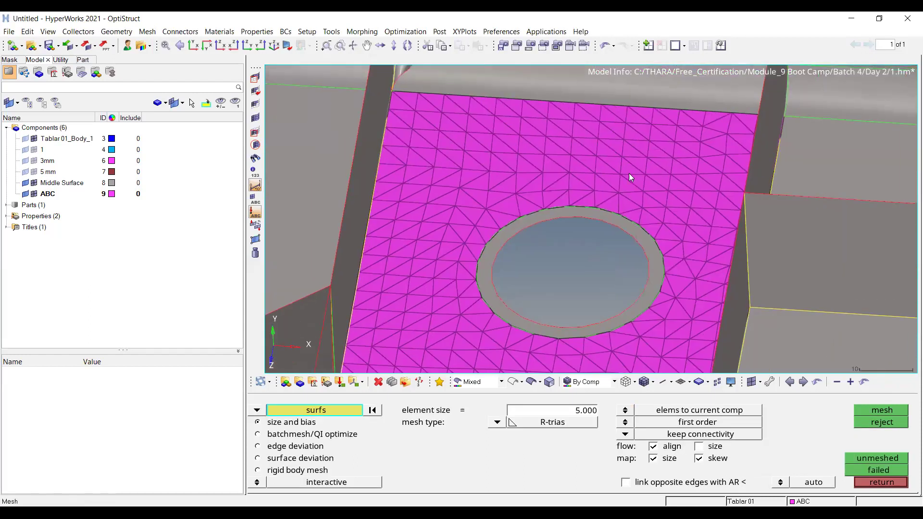
scroll(597, 194, down, 4)
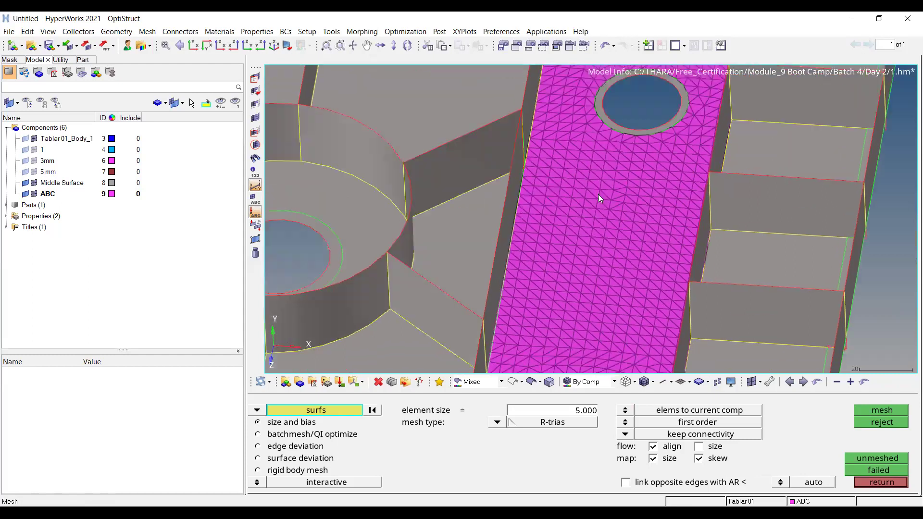
scroll(655, 143, up, 5)
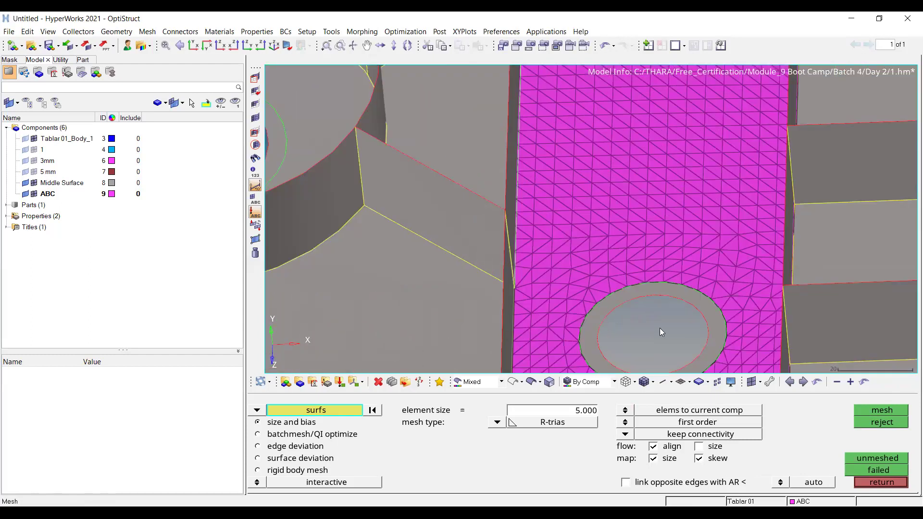
click(894, 422)
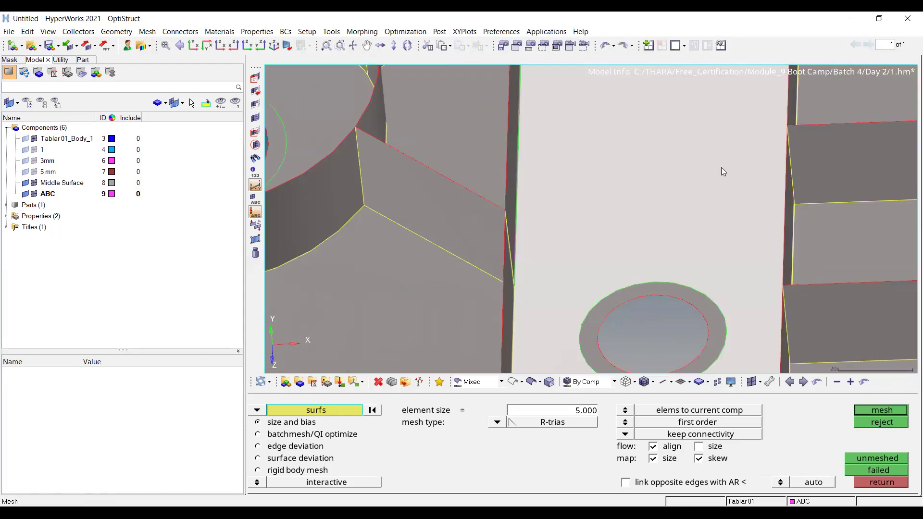
scroll(679, 221, down, 3)
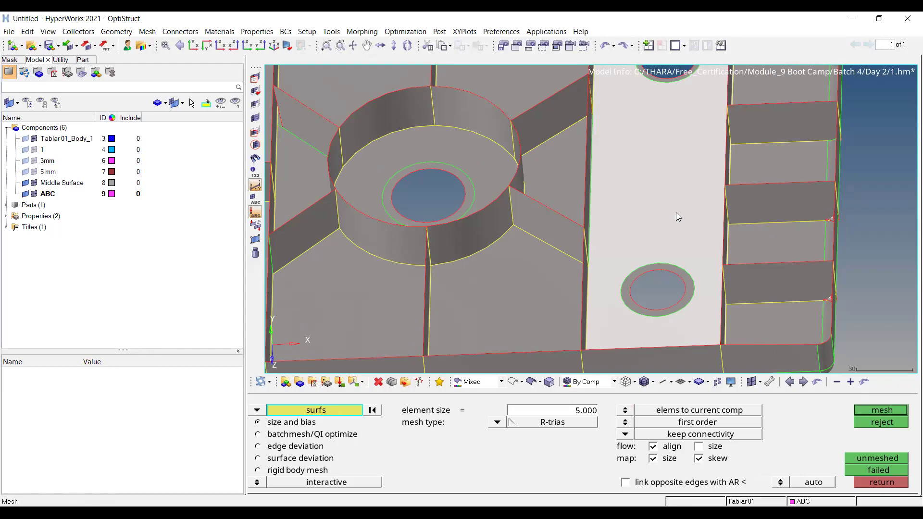
Change the mesh type to mixed and clear the strip surface from the selection
click(500, 422)
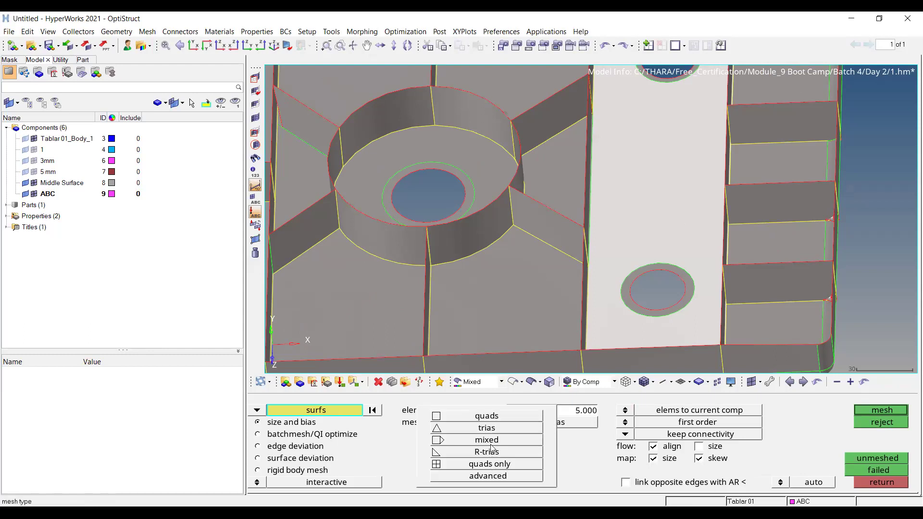
click(491, 440)
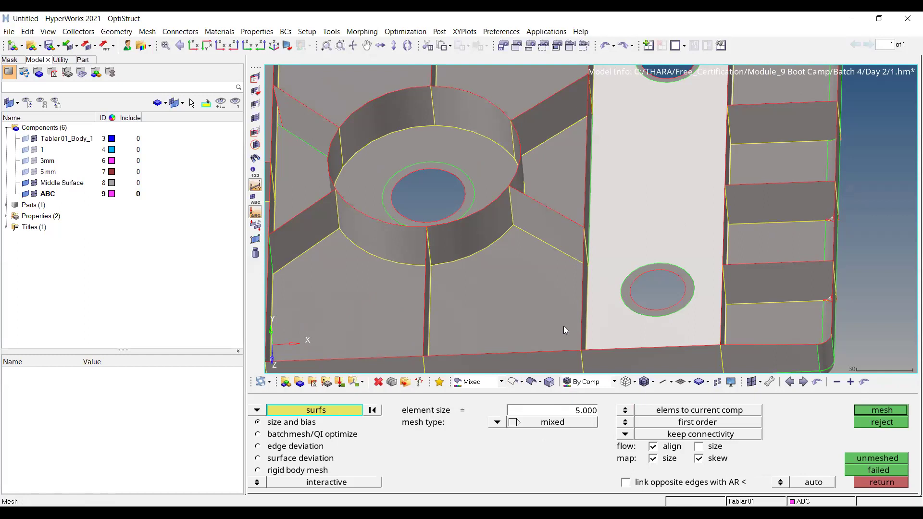
click(376, 409)
Select the washer ring around the strip's lower hole and generate a mixed mesh on it at element size 5
ctrl+drag(557, 207, 750, 277)
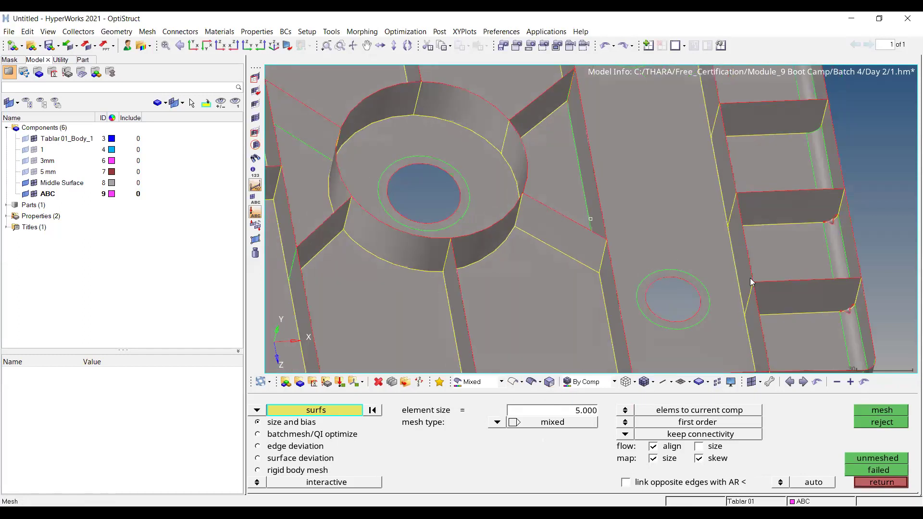
ctrl+right_drag(684, 285, 647, 262)
scroll(647, 263, up, 5)
click(673, 252)
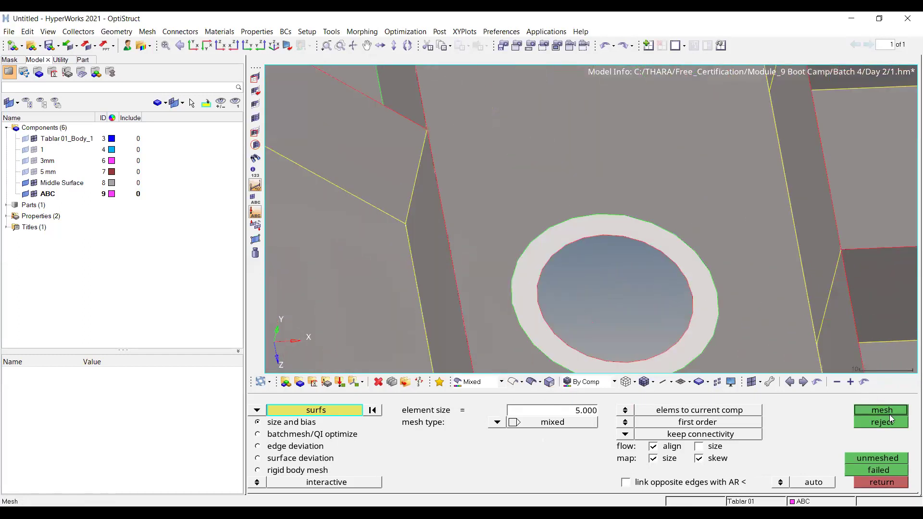
click(888, 411)
ctrl+right_drag(671, 329, 686, 264)
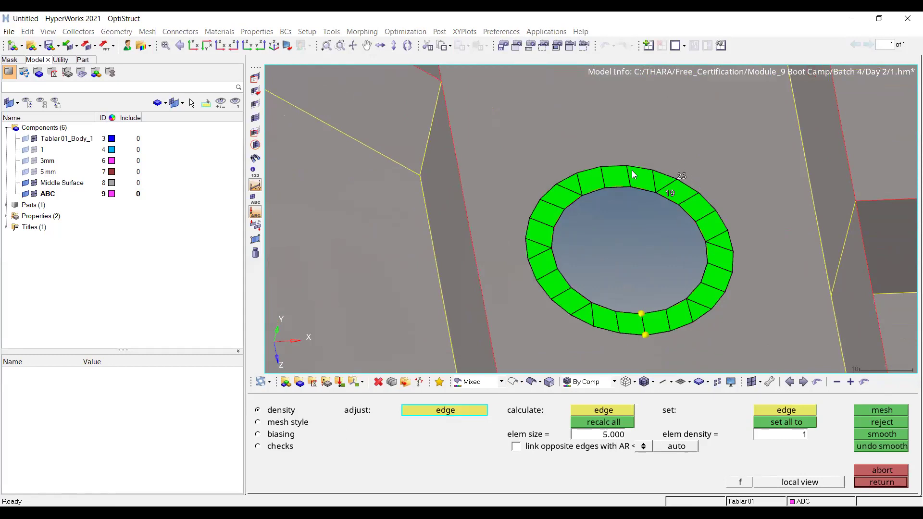
scroll(672, 196, up, 2)
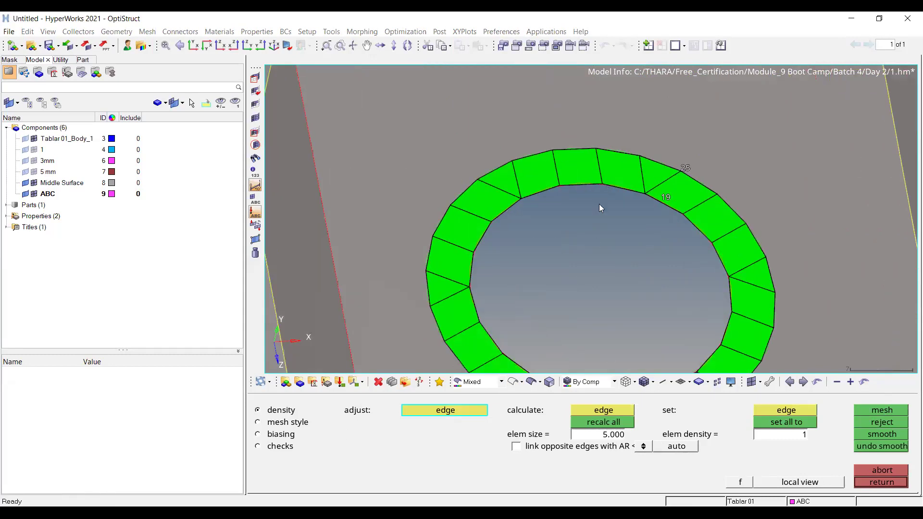
scroll(603, 182, down, 1)
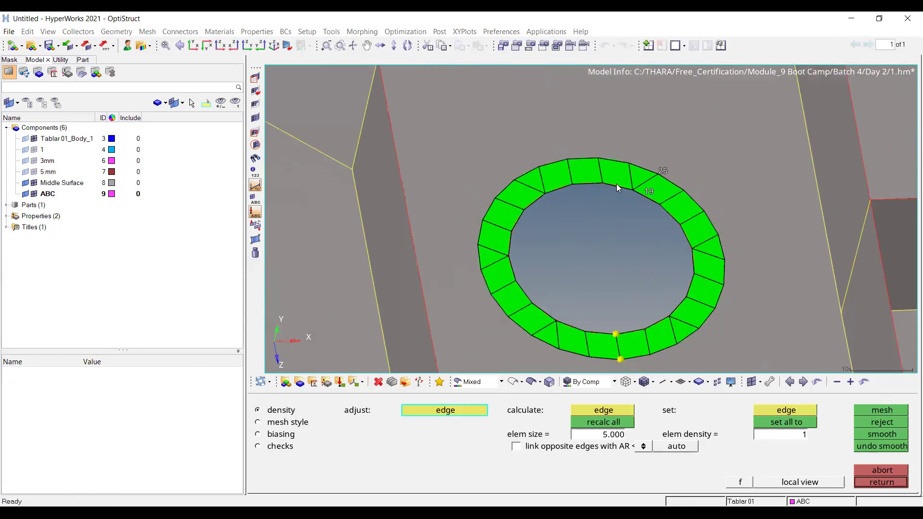
Try raising the element density on the washer ring's inner hole edge to more than 40
click(646, 191)
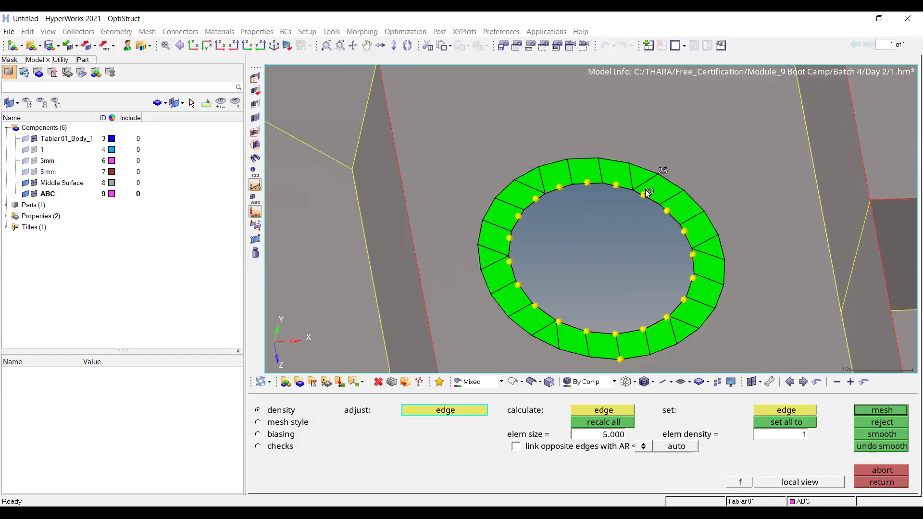
click(645, 191)
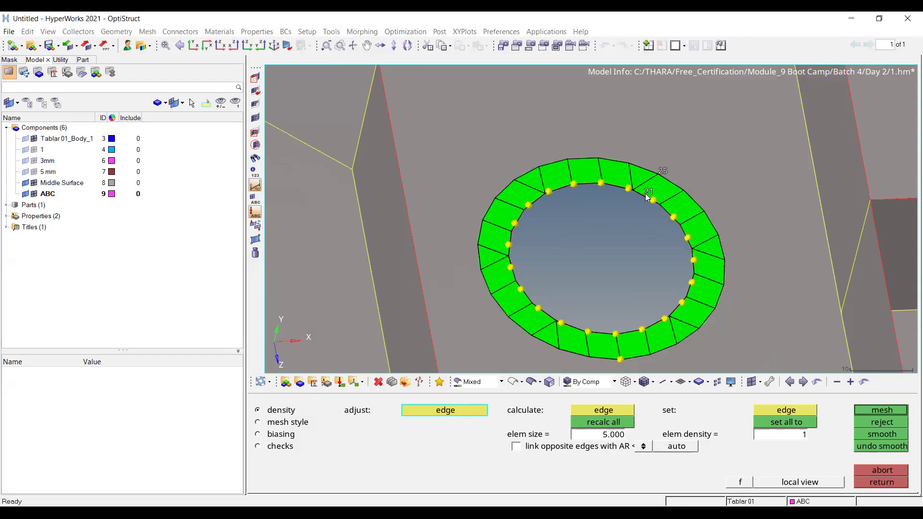
click(647, 192)
click(647, 192)
click(648, 192)
click(647, 193)
click(648, 193)
click(648, 193)
click(649, 194)
click(648, 194)
click(649, 195)
click(648, 195)
click(648, 195)
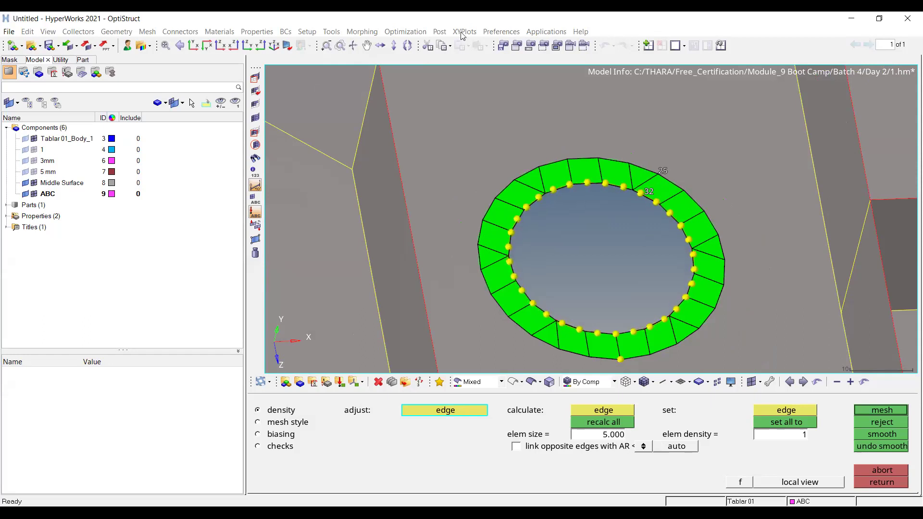
click(647, 193)
click(648, 193)
click(648, 192)
click(647, 192)
click(650, 191)
click(649, 191)
click(650, 191)
click(649, 191)
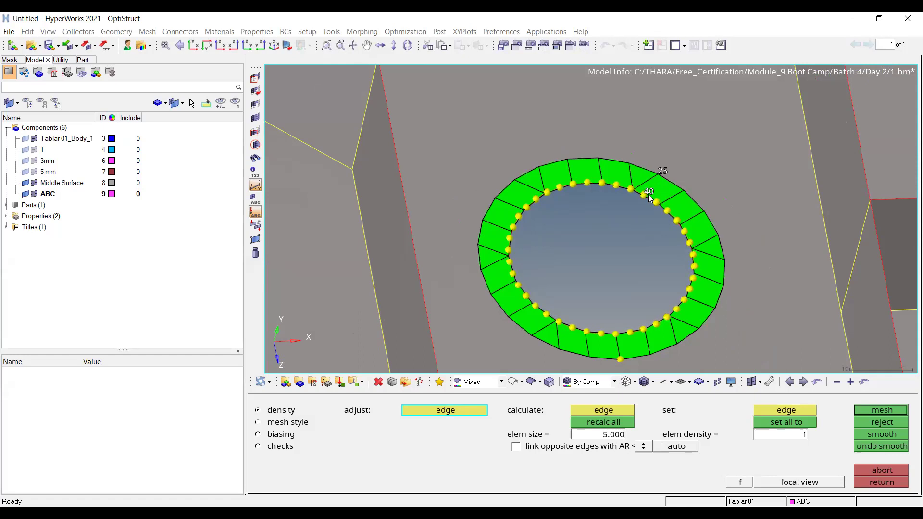
click(649, 193)
click(649, 193)
click(649, 194)
click(649, 193)
click(649, 194)
click(648, 194)
click(649, 194)
Lower the inner hole edge's density to 41 and reject the ring's trial mesh
right_click(650, 194)
right_click(650, 194)
right_click(651, 196)
right_click(652, 195)
right_click(651, 195)
right_click(651, 195)
right_click(652, 195)
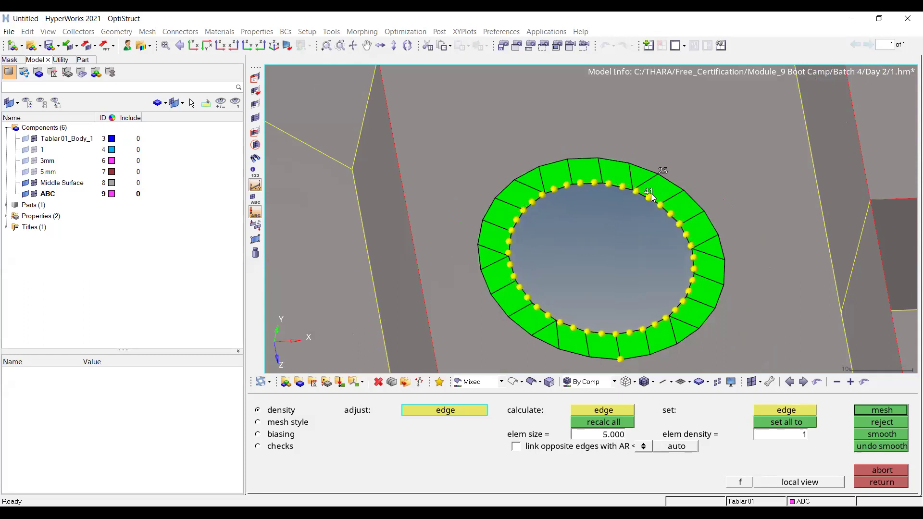
click(871, 422)
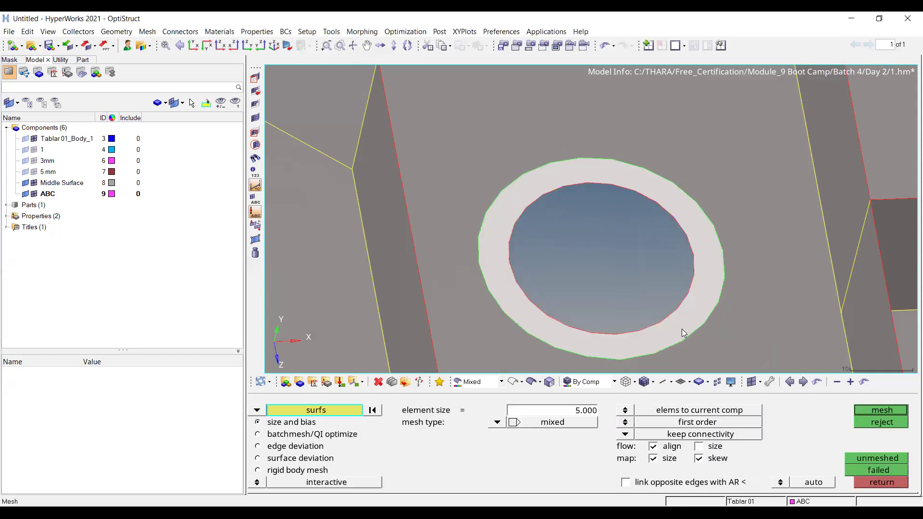
Remesh the lower hole's washer ring with a density of 24 on both circular edges and accept it
click(900, 414)
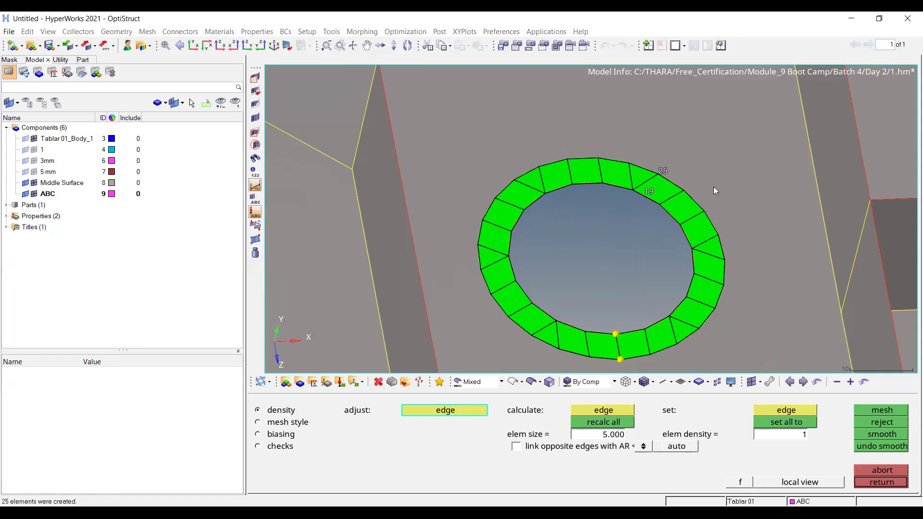
scroll(659, 152, up, 3)
right_click(664, 187)
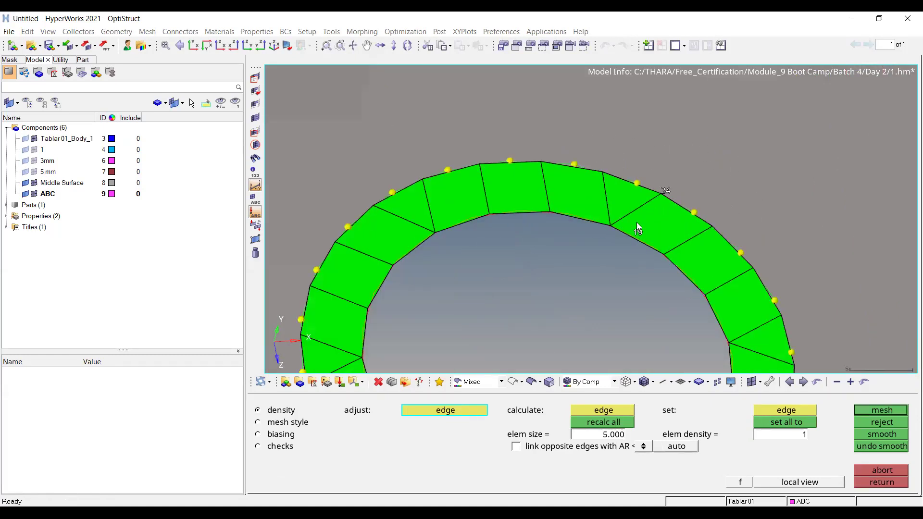
right_click(637, 235)
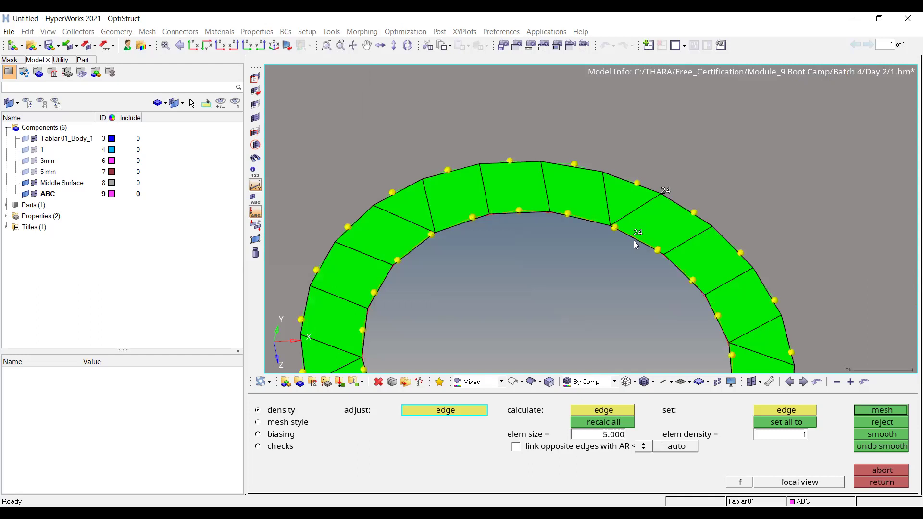
click(878, 409)
scroll(639, 222, down, 5)
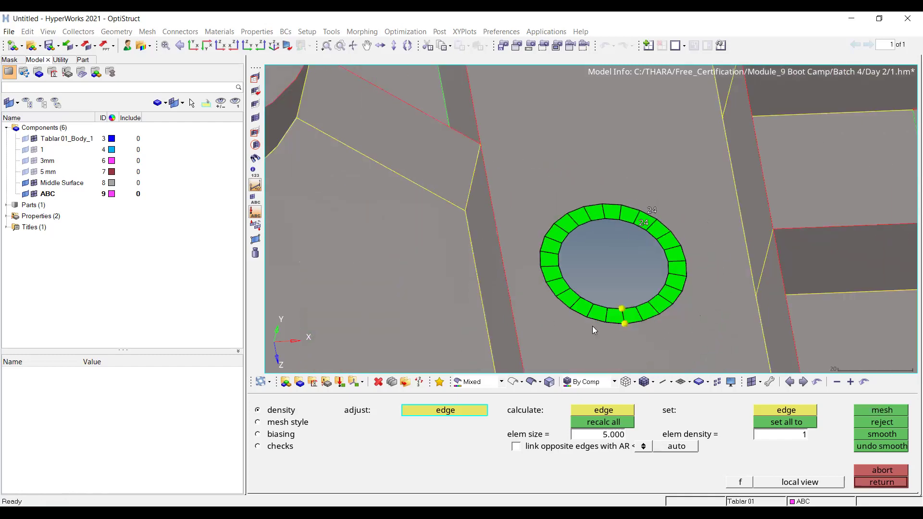
key(Escape)
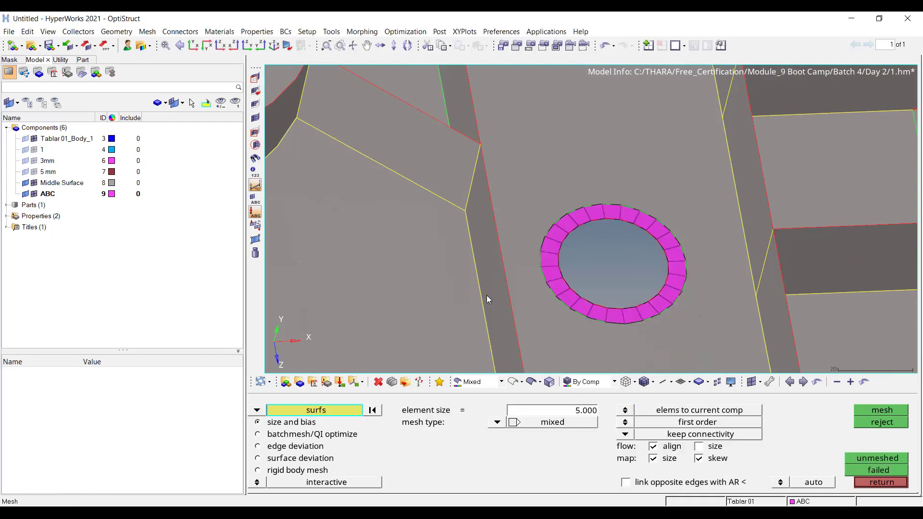
View the ring mesh against wireframe geometry and return the geometry display to shaded
click(512, 382)
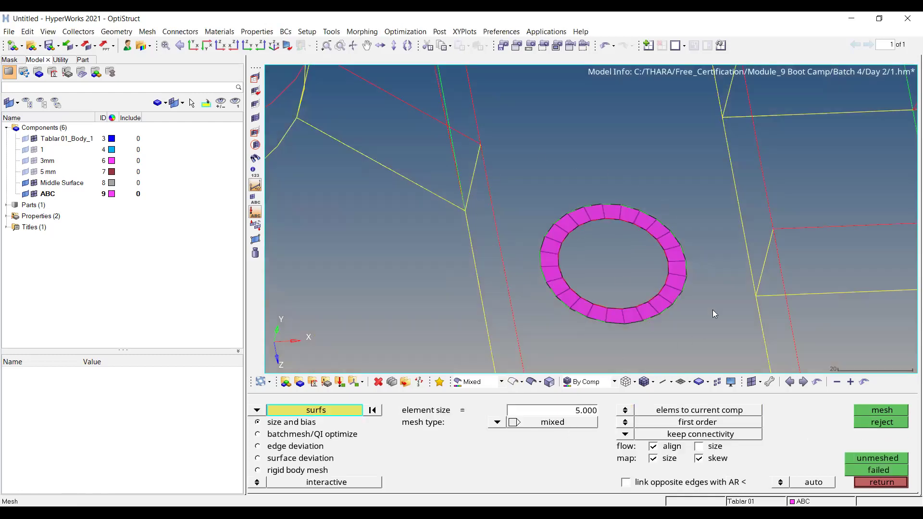
click(531, 381)
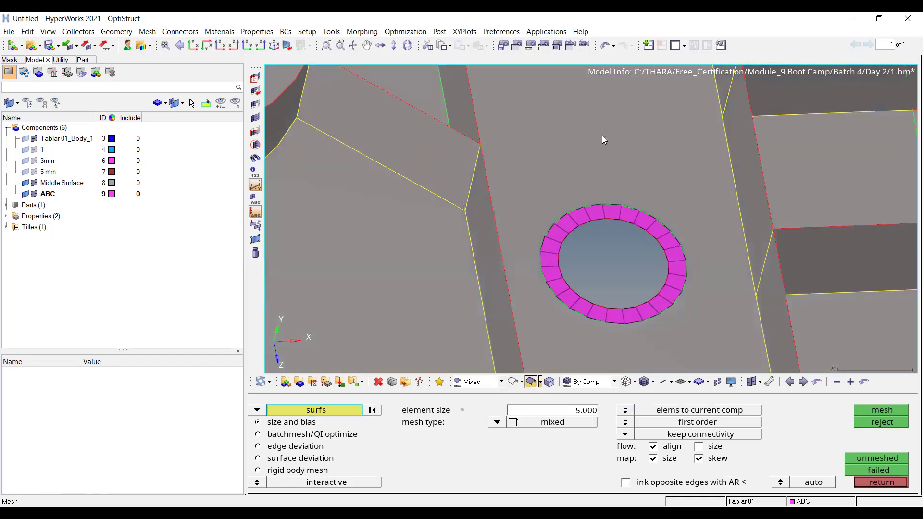
Select the washer ring around the strip's upper hole and generate a mixed mesh on it at element size 5
scroll(597, 190, down, 4)
ctrl+right_drag(597, 190, 583, 293)
scroll(565, 230, up, 5)
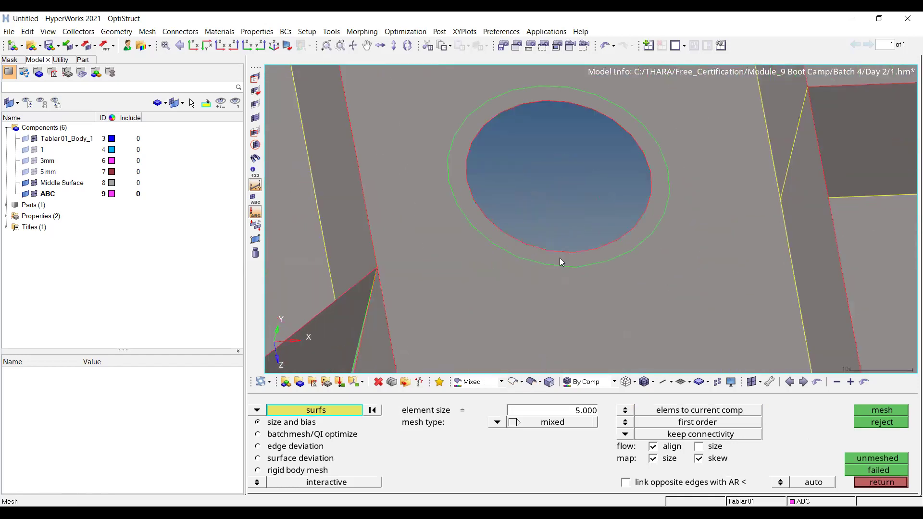
click(559, 258)
click(905, 411)
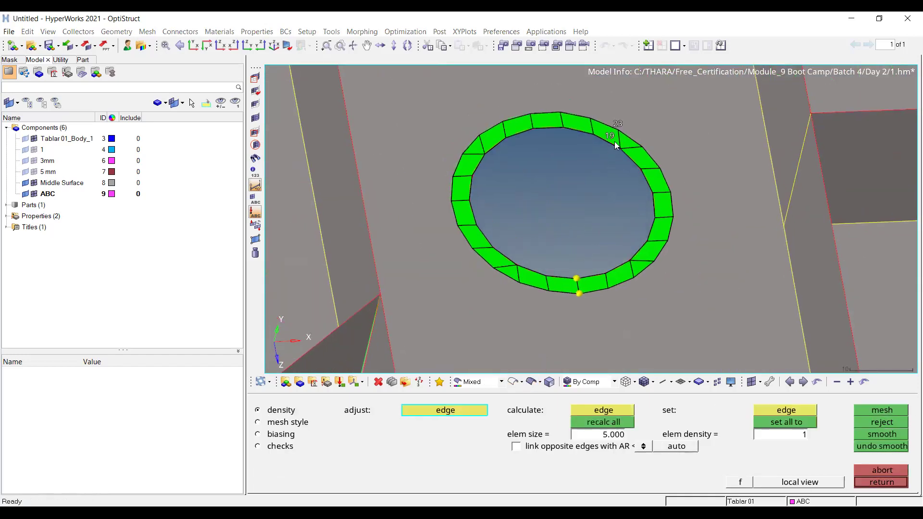
Set both circular edges of the upper hole's ring to a density of 24, regenerate the mesh and accept it
click(615, 126)
click(607, 135)
click(607, 136)
click(607, 136)
click(606, 135)
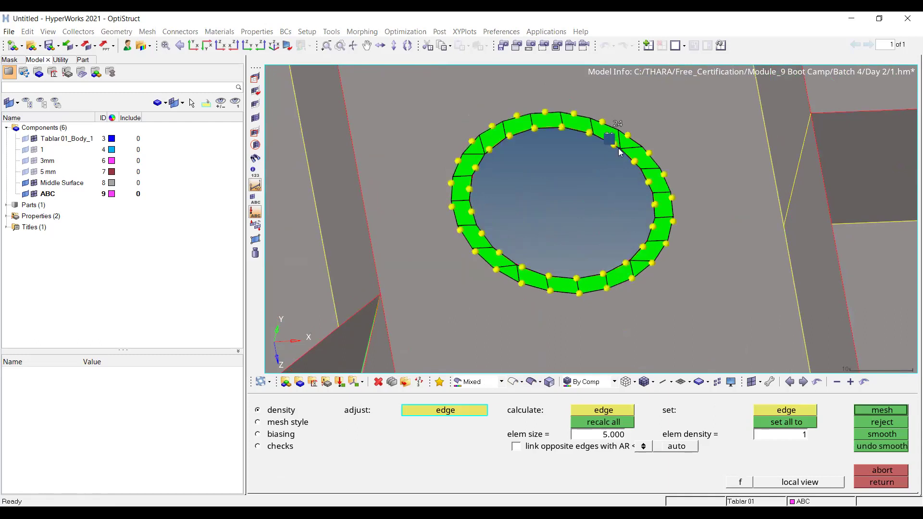
click(606, 136)
click(606, 136)
right_click(607, 137)
right_click(606, 137)
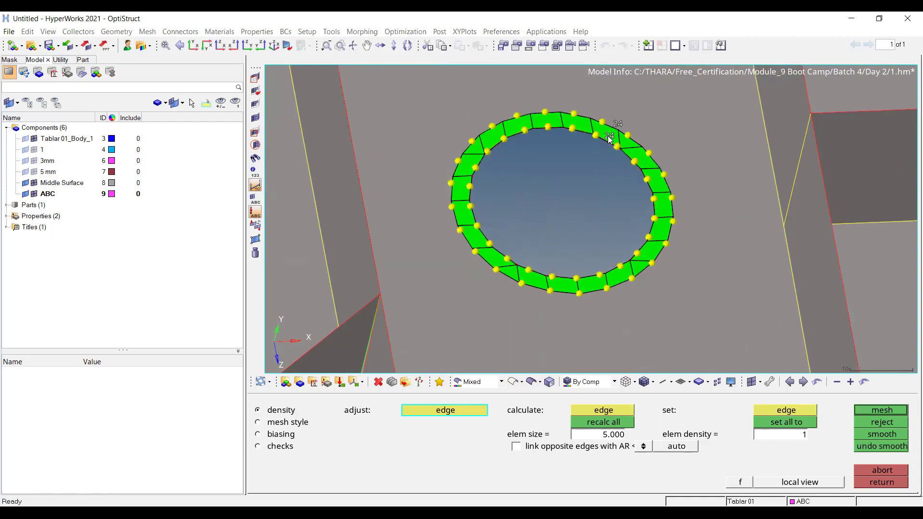
click(608, 138)
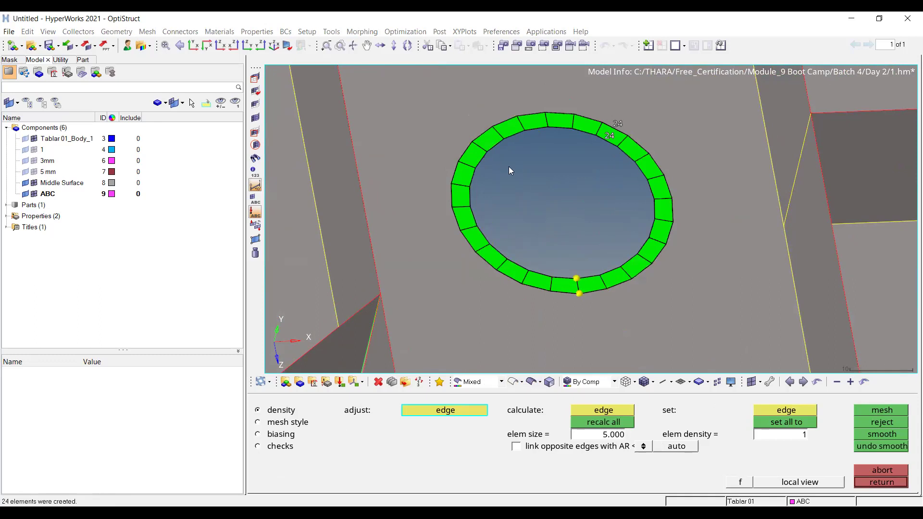
scroll(509, 166, down, 4)
scroll(551, 204, down, 2)
middle_click(551, 204)
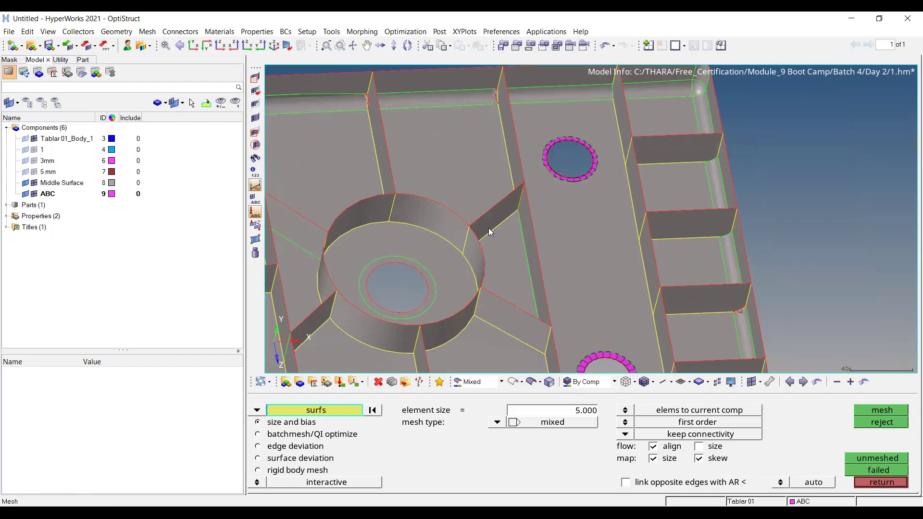
Select the washer ring around the circular boss's central hole and generate a mixed mesh on it at element size 5
ctrl+right_drag(519, 241, 612, 232)
scroll(612, 233, up, 5)
click(600, 279)
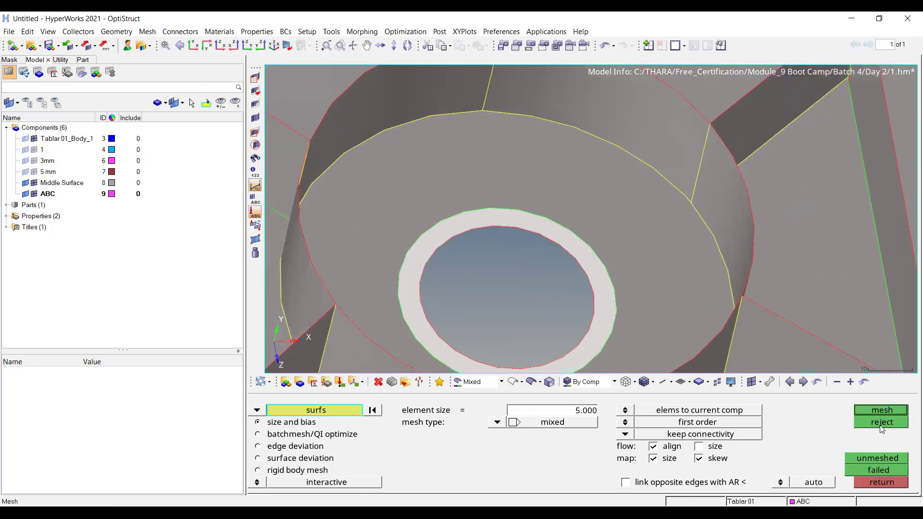
click(882, 410)
Set both circular edges of the boss hole's ring to a density of 30, regenerate the mesh and accept it
scroll(601, 288, up, 3)
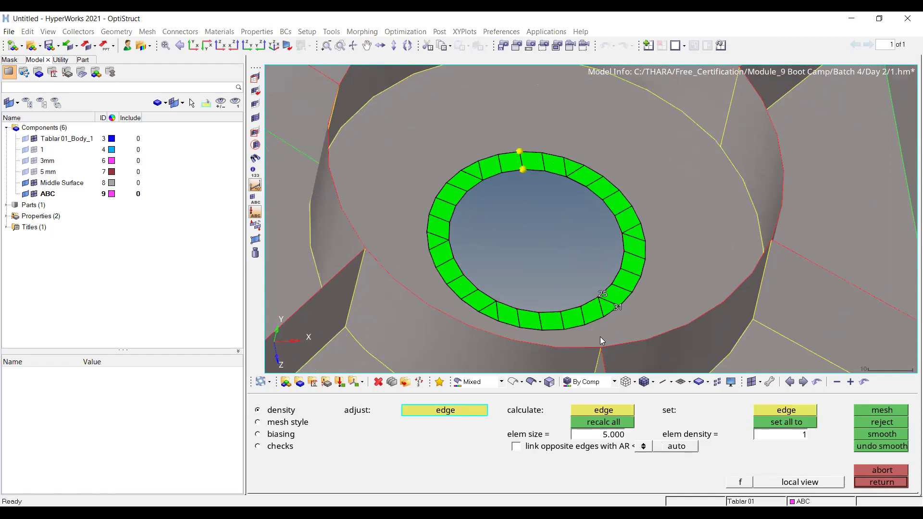
mouse_move(602, 280)
mouse_down()
mouse_move(603, 268)
mouse_move(603, 280)
mouse_up()
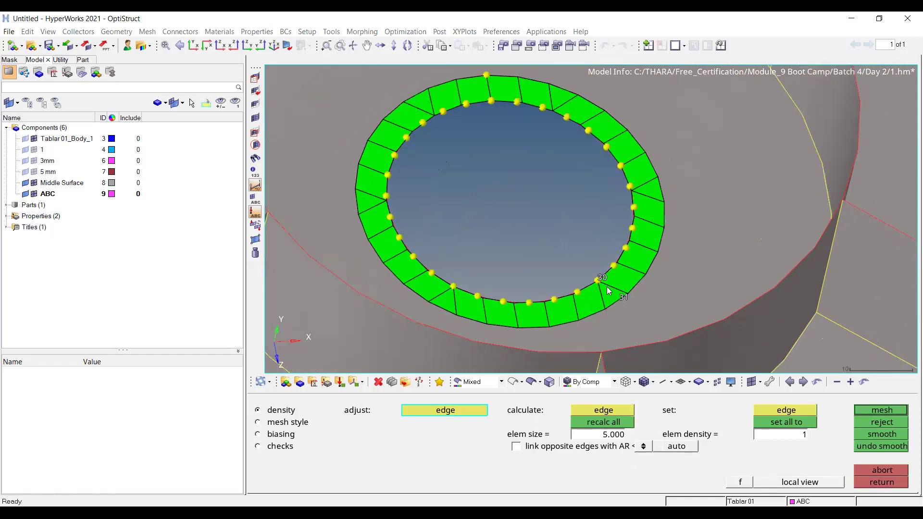
right_click(624, 298)
click(900, 414)
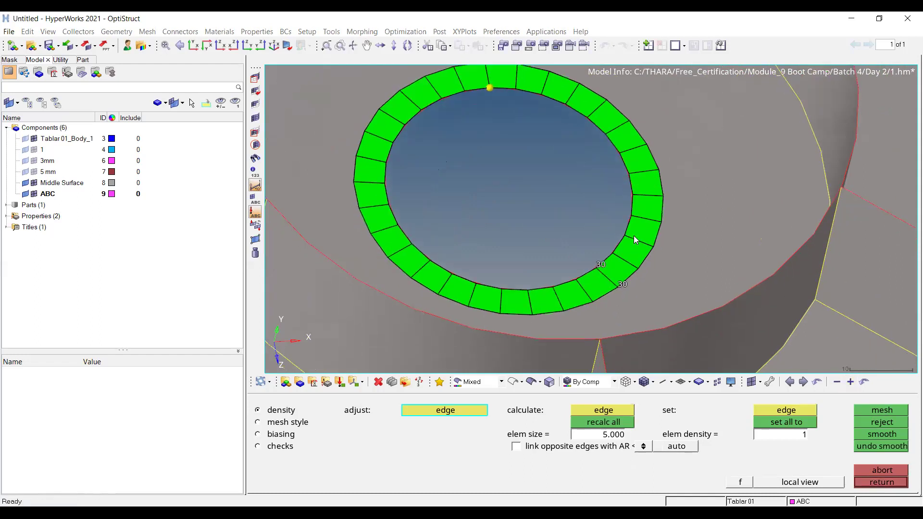
scroll(633, 235, down, 2)
key(Escape)
scroll(577, 211, down, 5)
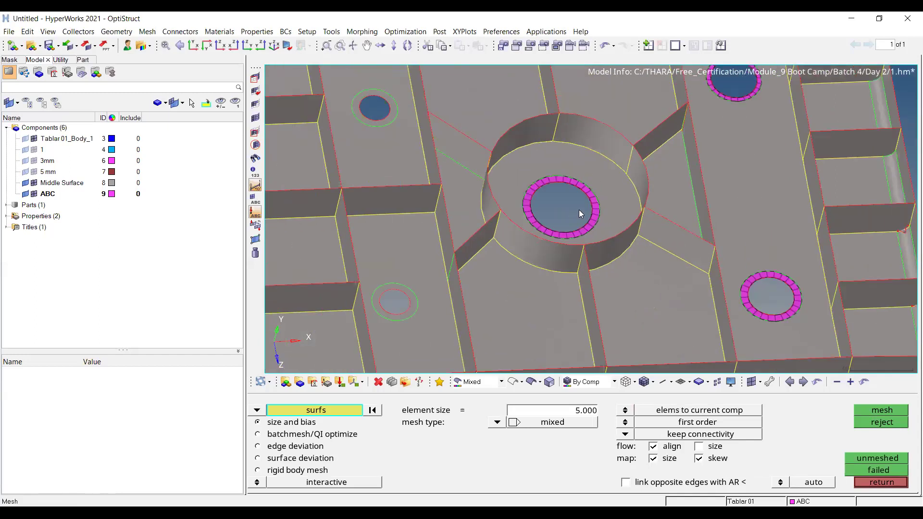
ctrl+right_drag(874, 190, 713, 231)
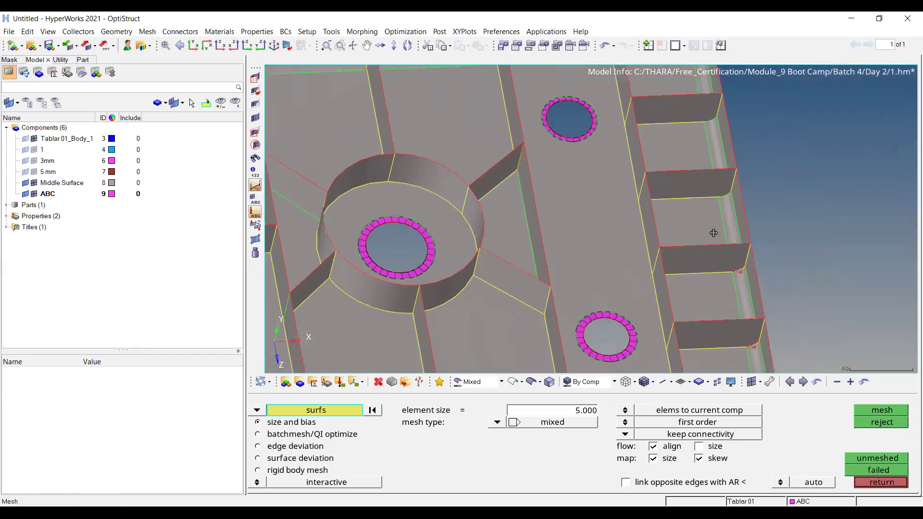
ctrl+drag(712, 230, 725, 230)
ctrl+scroll(724, 229, up, 5)
ctrl+right_drag(561, 105, 590, 253)
ctrl+scroll(678, 124, down, 4)
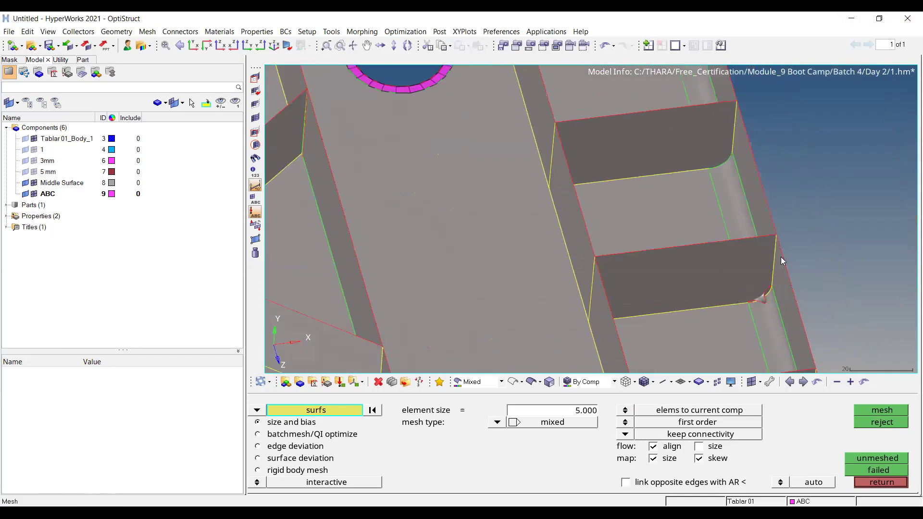
ctrl+scroll(764, 285, up, 3)
click(760, 287)
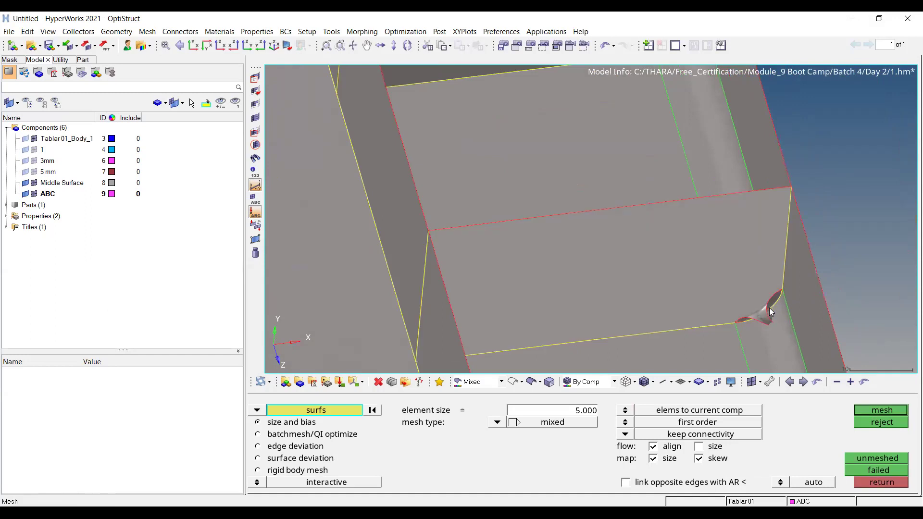
click(881, 410)
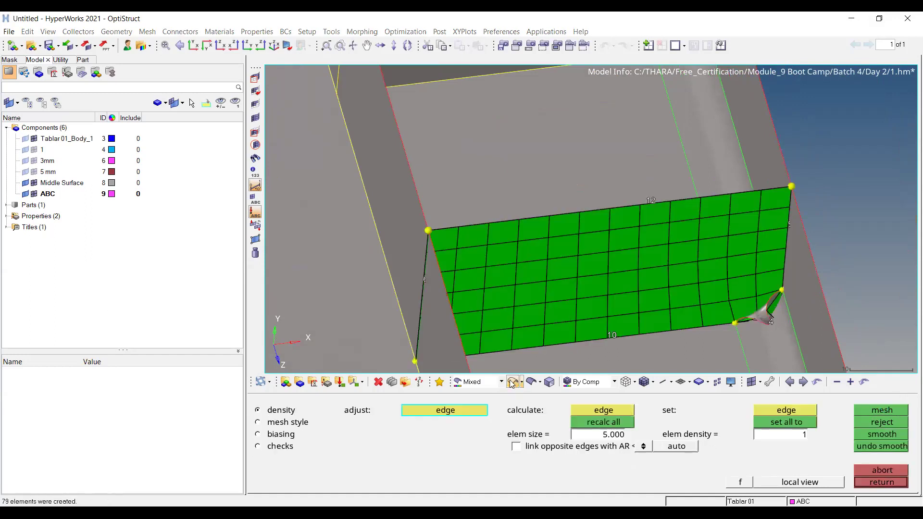
ctrl+scroll(768, 296, up, 5)
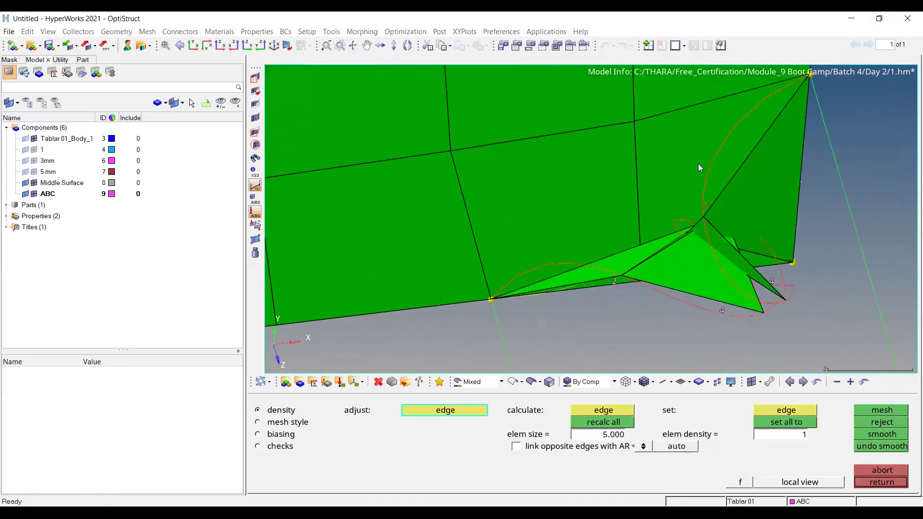
click(890, 473)
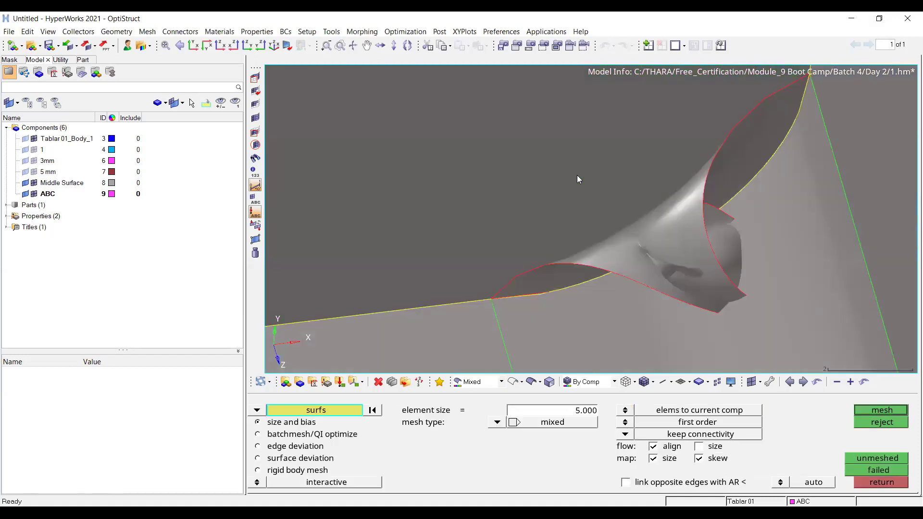
ctrl+scroll(668, 243, down, 3)
ctrl+scroll(578, 119, down, 2)
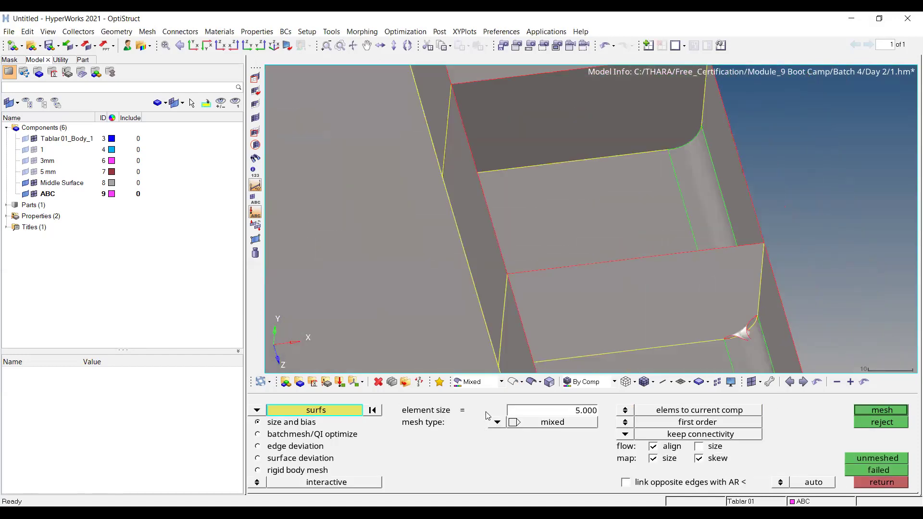
click(375, 410)
Mesh the neighbouring short side rib that has a clean rounded corner with mixed elements of size 5, check it in wireframe and accept it
ctrl+right_drag(641, 124, 660, 273)
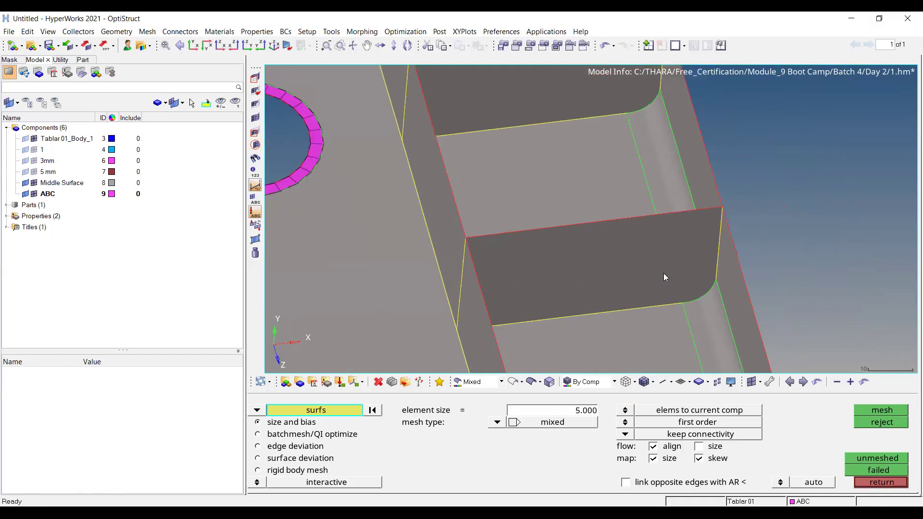
ctrl+scroll(673, 268, up, 1)
click(675, 267)
click(881, 409)
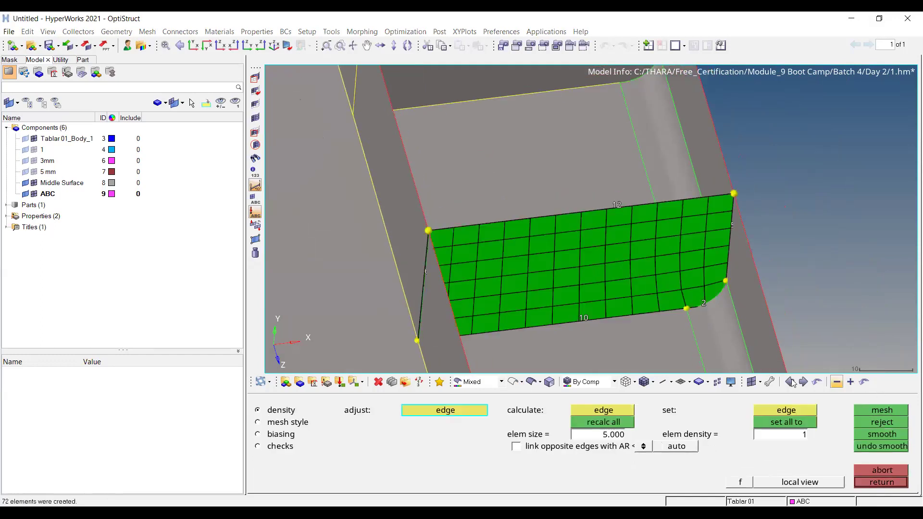
click(513, 382)
ctrl+drag(696, 261, 695, 253)
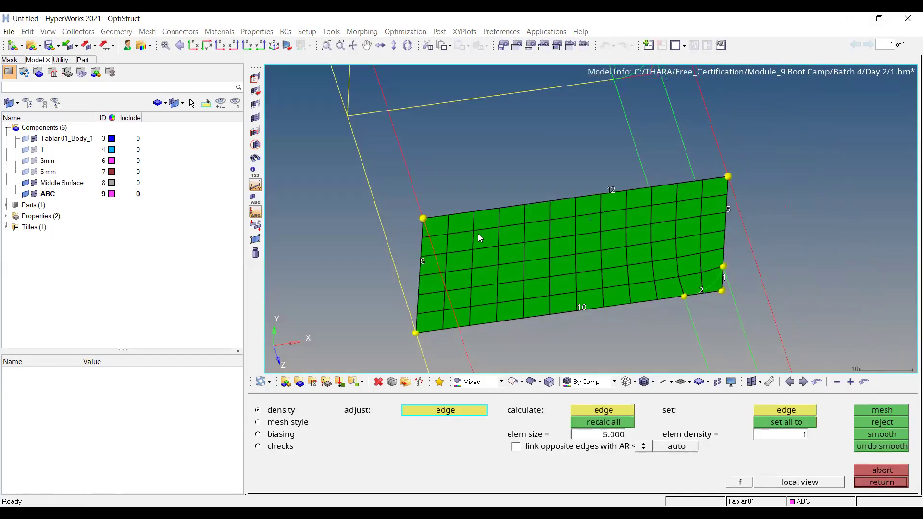
key(Escape)
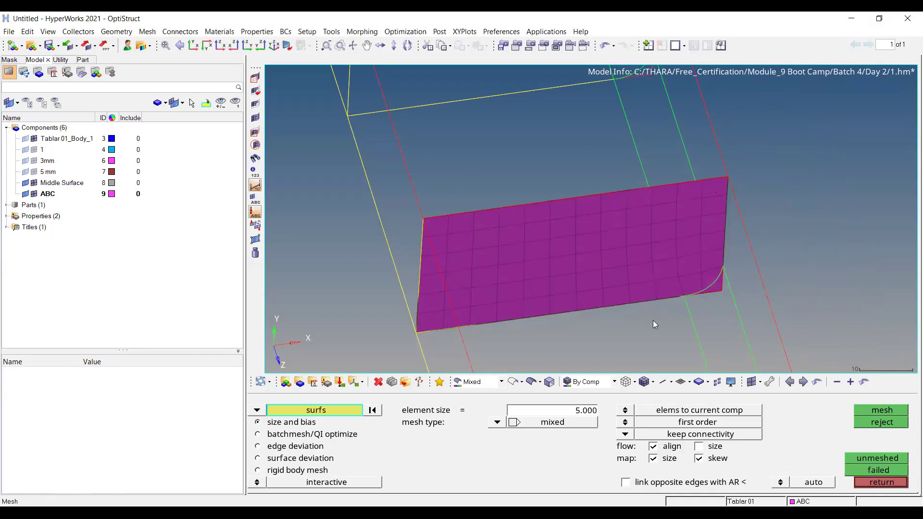
ctrl+scroll(573, 314, down, 3)
click(548, 381)
ctrl+scroll(677, 189, down, 5)
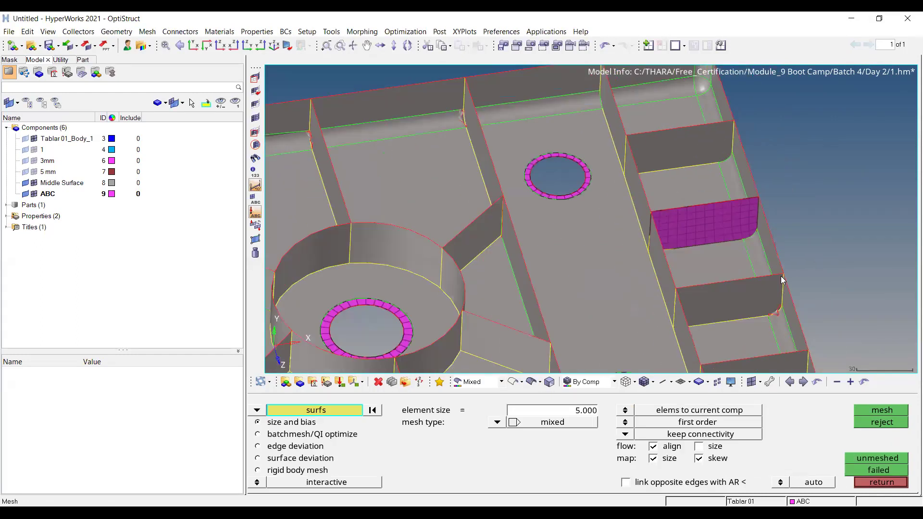
Mesh the flat rib joining the circular boss to the holed strip's wall with mixed elements of size 5 and accept it
ctrl+scroll(712, 228, up, 3)
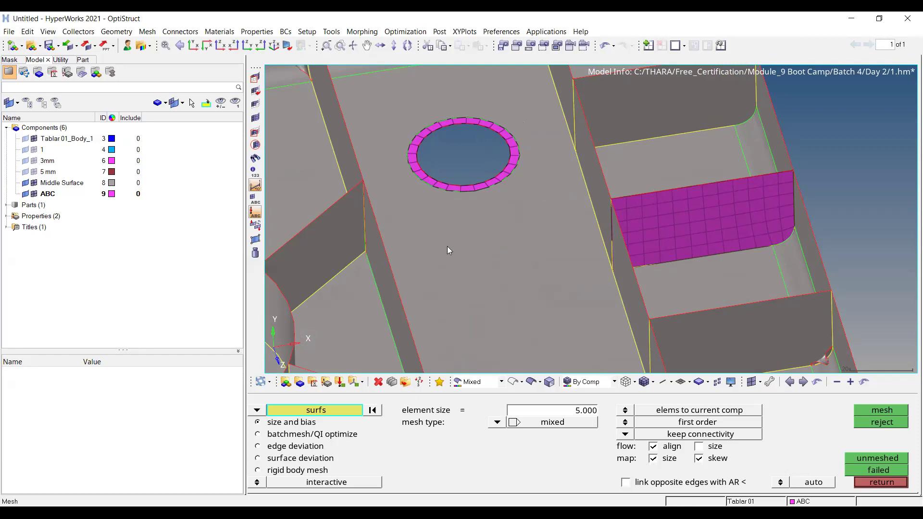
scroll(563, 257, down, 3)
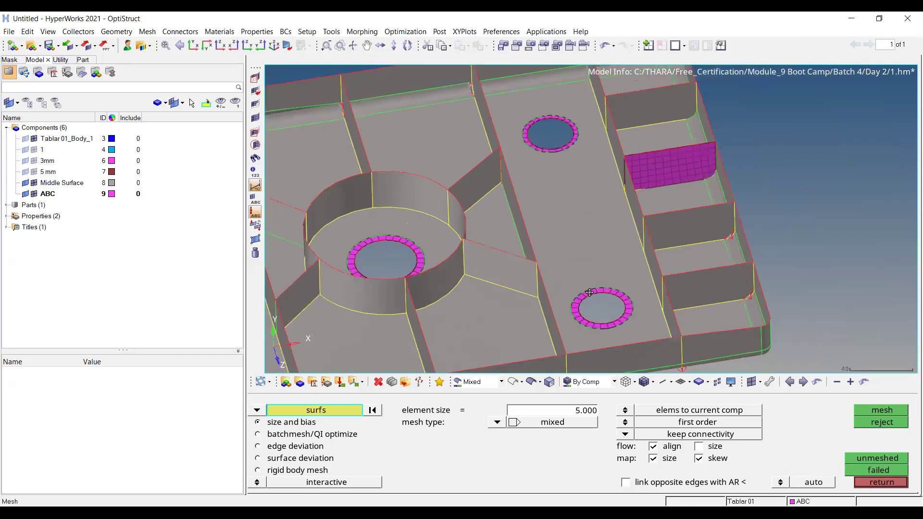
scroll(590, 292, up, 5)
click(508, 245)
click(866, 410)
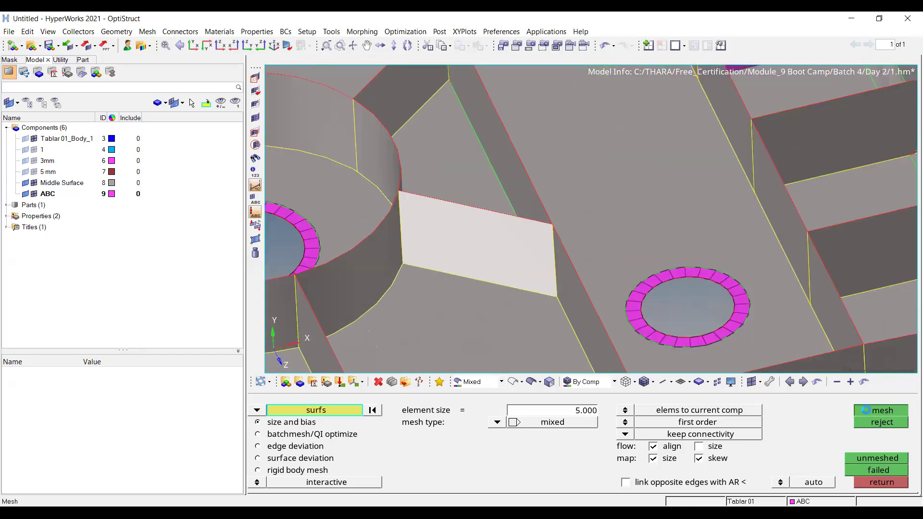
ctrl+drag(515, 319, 525, 307)
click(512, 383)
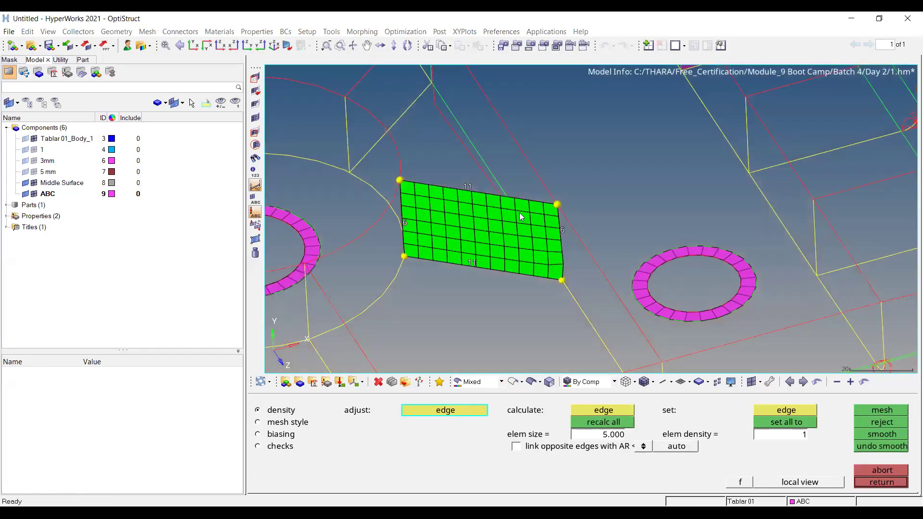
key(Escape)
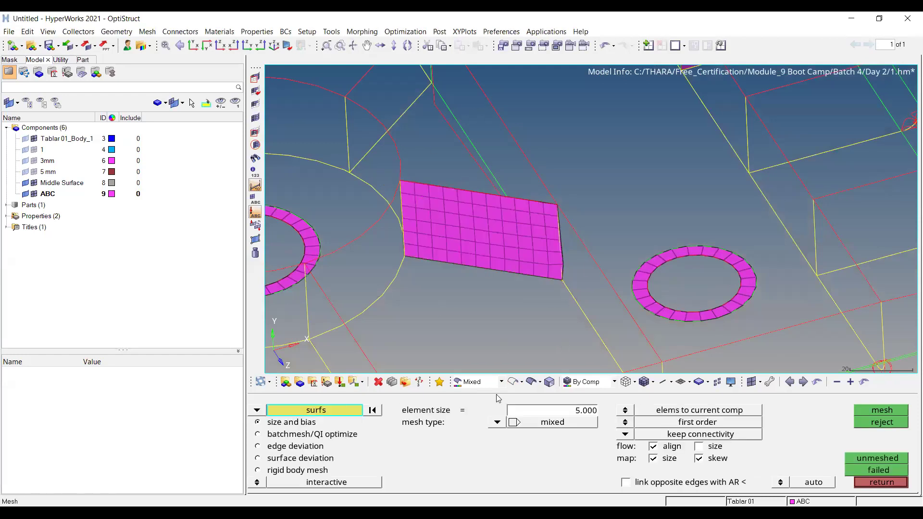
Examine the end of the boss rib's mesh against shaded and wireframe geometry
click(531, 383)
scroll(544, 246, up, 3)
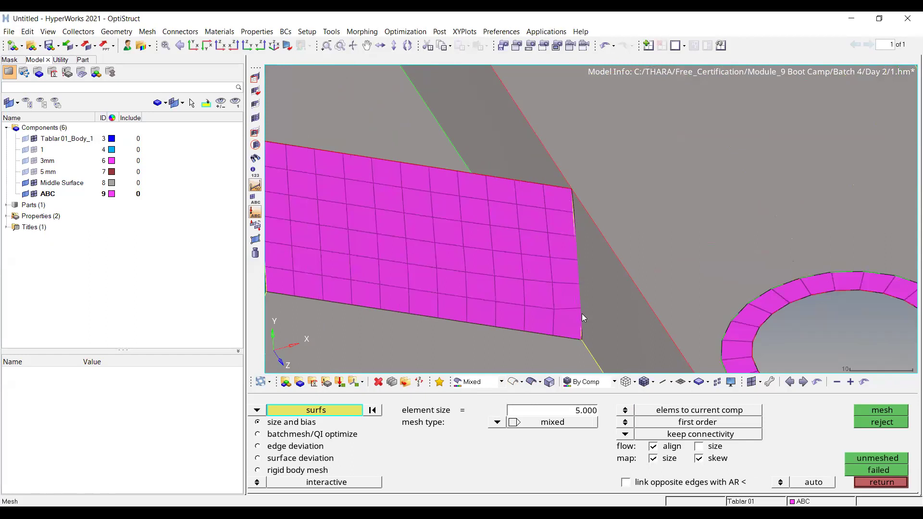
click(513, 382)
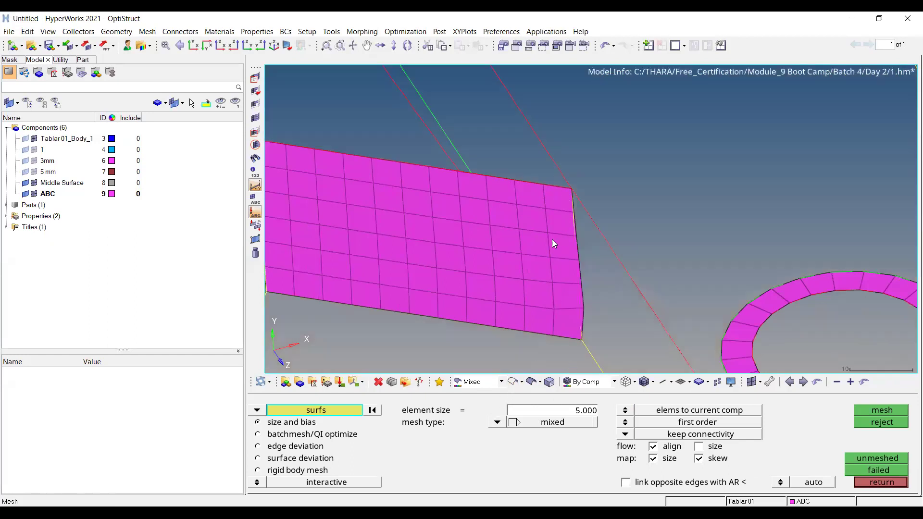
scroll(434, 284, down, 3)
click(531, 381)
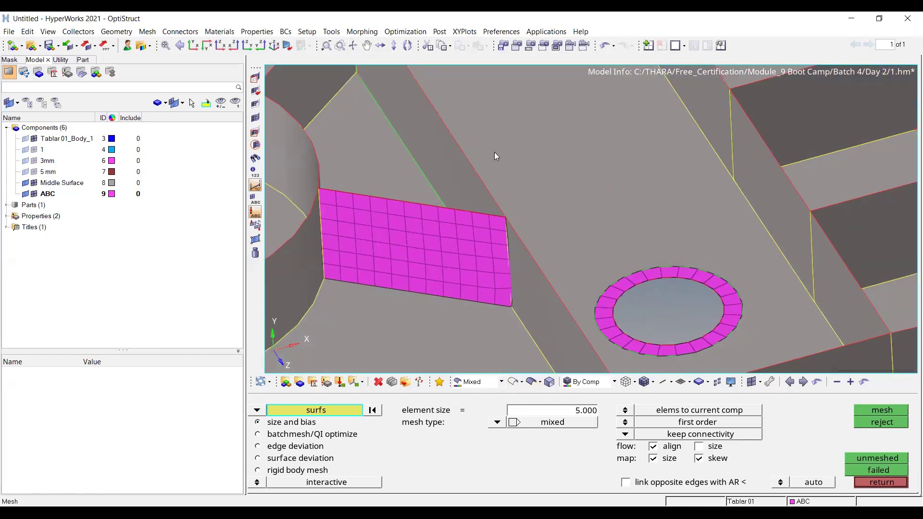
Window-select the surfaces of the unmeshed holed strip and its adjoining ribs, mesh them with mixed elements of size 5 and accept the mesh
scroll(495, 153, down, 8)
scroll(506, 252, up, 6)
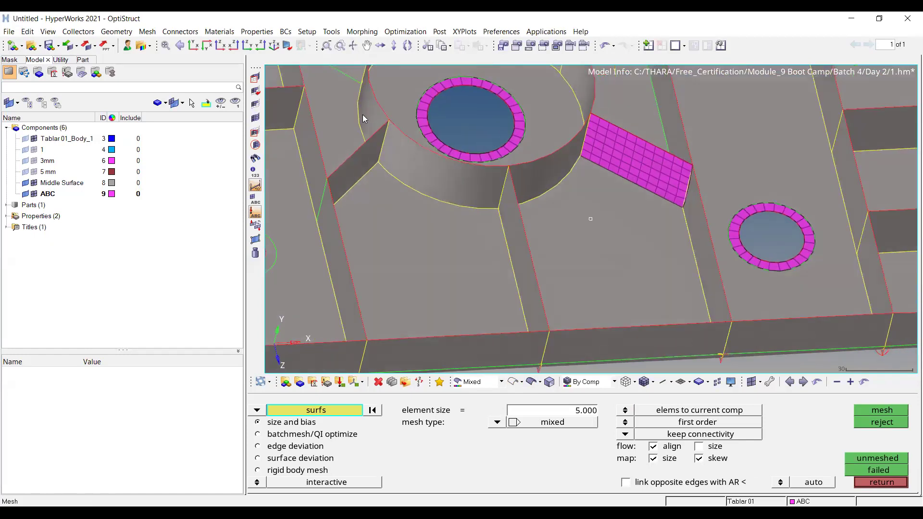
scroll(474, 178, down, 5)
mouse_move(352, 88)
shift+mouse_down()
mouse_move(448, 166)
mouse_move(531, 332)
mouse_move(549, 337)
shift+mouse_up()
click(880, 410)
ctrl+drag(486, 252, 519, 163)
ctrl+scroll(519, 164, up, 3)
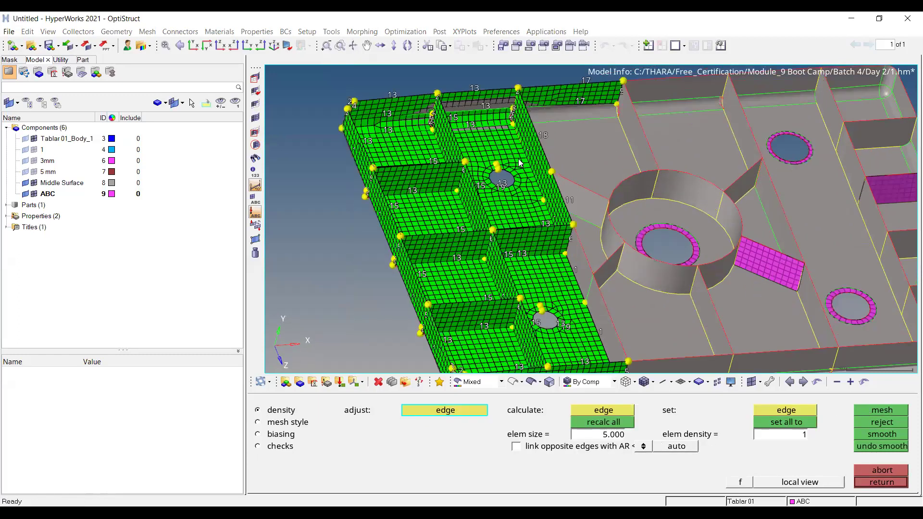
ctrl+scroll(518, 159, up, 4)
key(Escape)
ctrl+scroll(404, 169, down, 3)
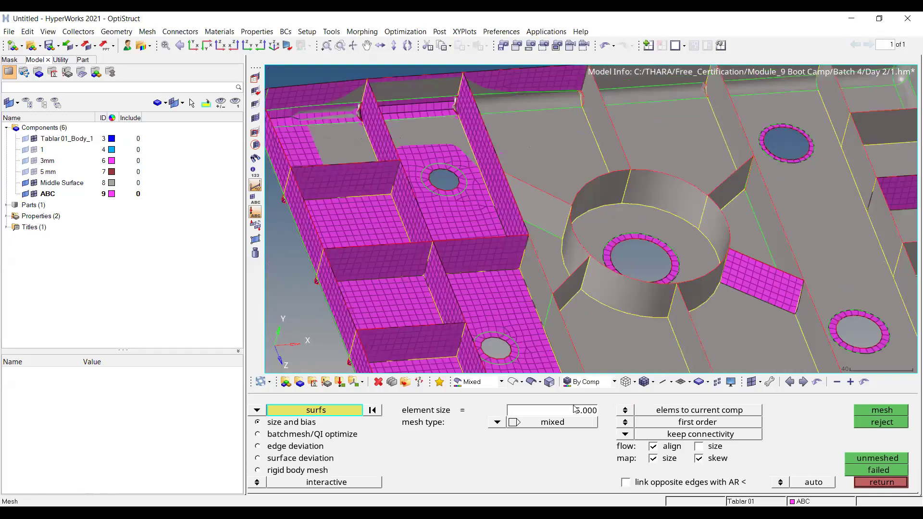
Inspect the new mesh on the holed strip and its adjoining ribs against wireframe geometry
click(515, 382)
ctrl+drag(563, 197, 552, 200)
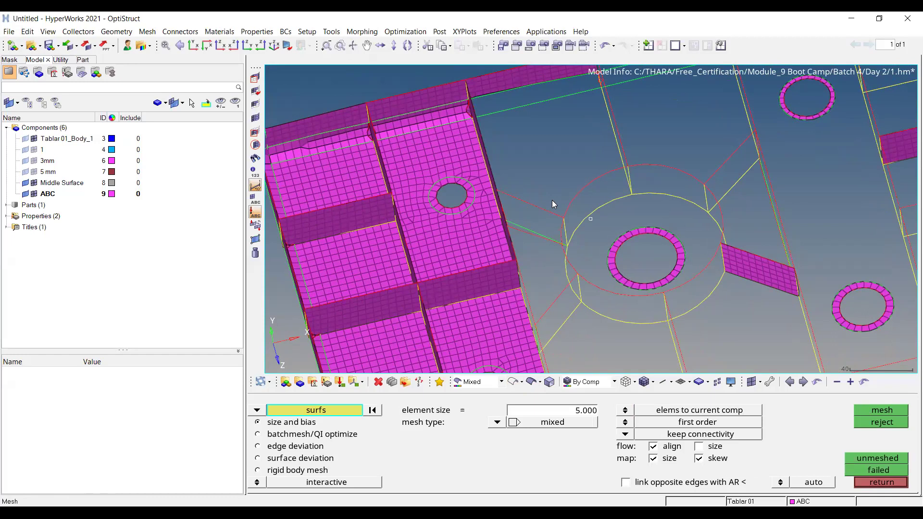
ctrl+drag(514, 308, 525, 342)
click(532, 383)
ctrl+right_drag(665, 156, 656, 156)
ctrl+drag(657, 156, 636, 199)
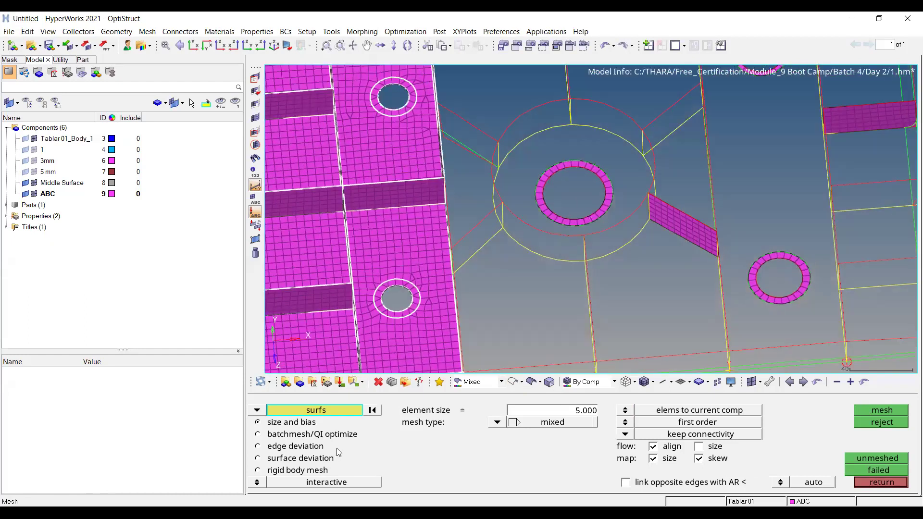
Clear the surface selection, undo the last bulk mesh and return the geometry display to shaded
click(372, 411)
key(ctrl+z)
key(ctrl+z)
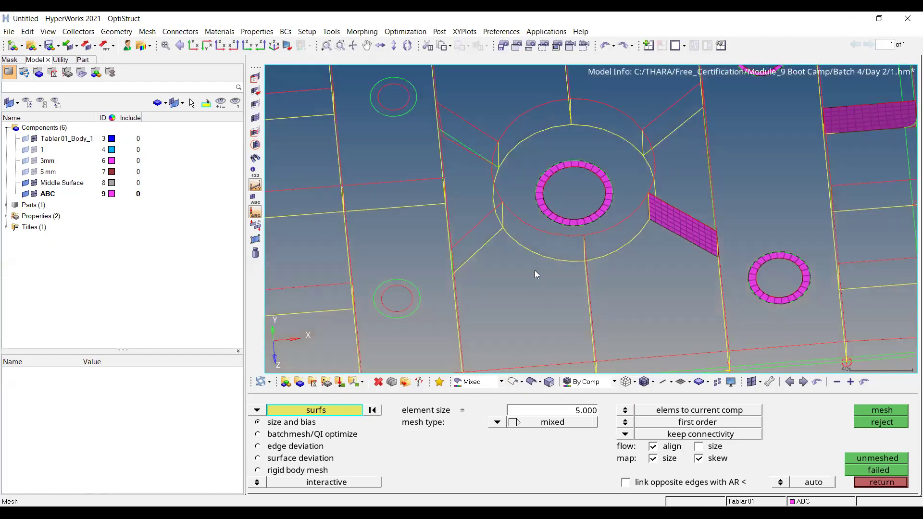
ctrl+scroll(534, 267, down, 4)
ctrl+drag(543, 297, 541, 260)
ctrl+scroll(541, 261, up, 4)
key(Escape)
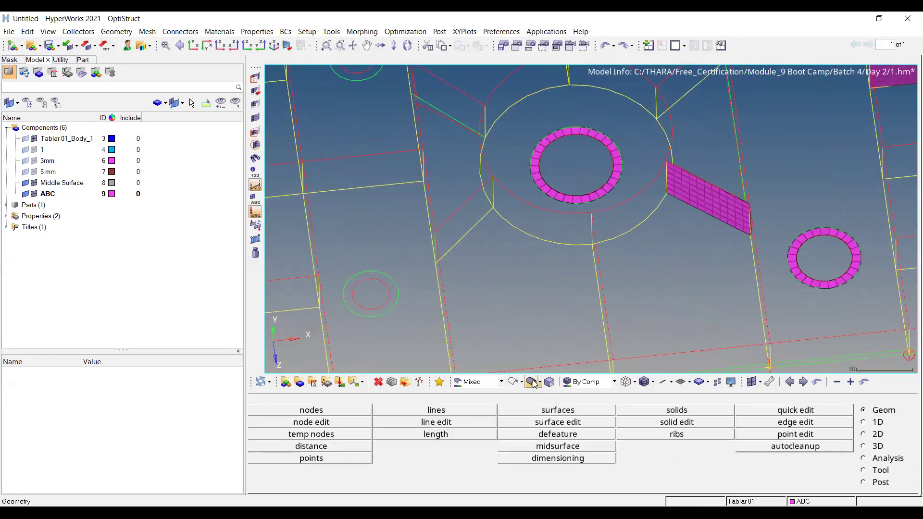
click(532, 381)
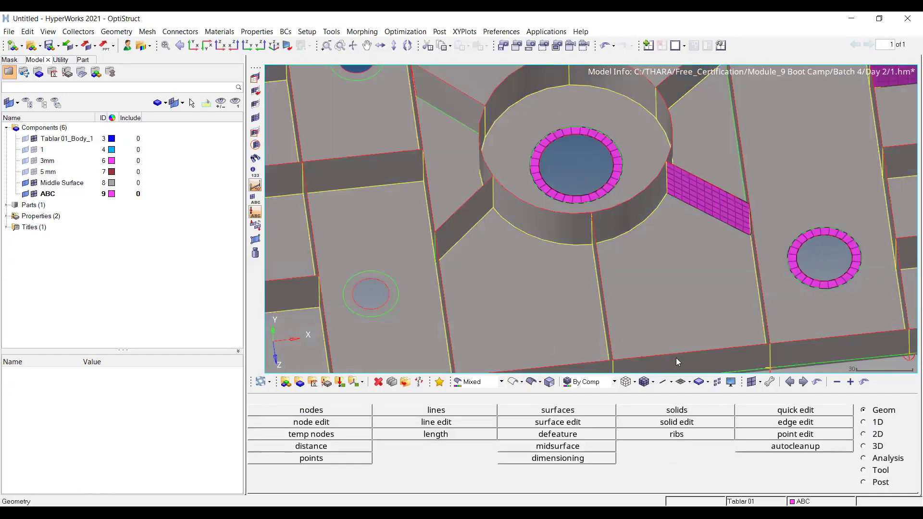
Split the floor surface beside the circular boss from the diagonal rib's outer lower corner to the next rib's base point on the boss
ctrl+drag(565, 302, 607, 315)
click(794, 410)
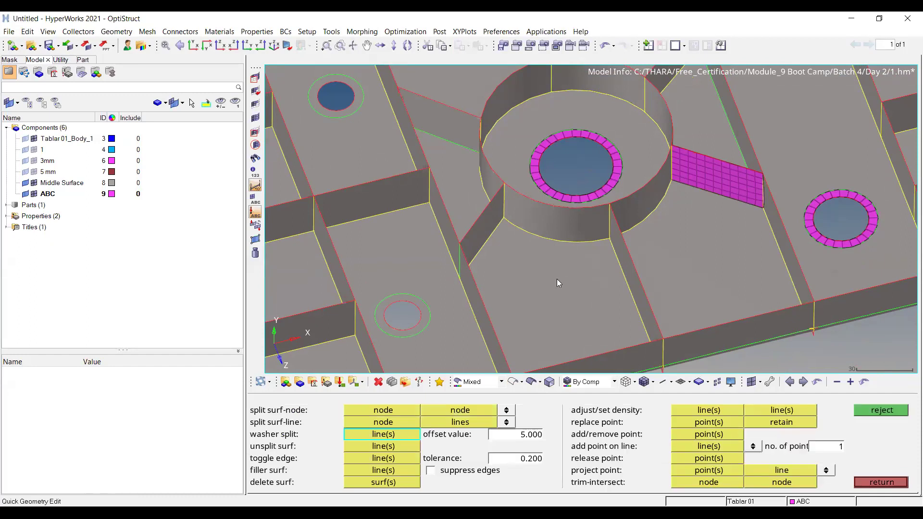
click(404, 425)
ctrl+scroll(477, 271, up, 4)
click(441, 287)
click(741, 208)
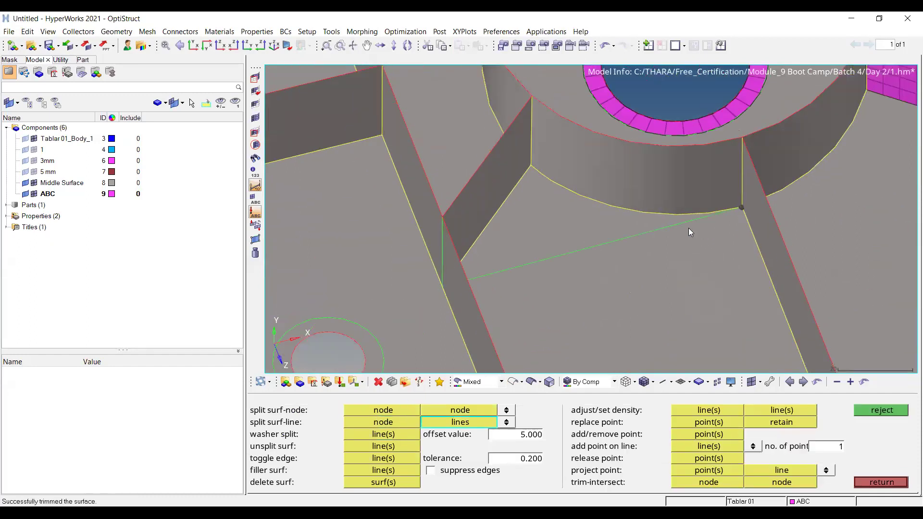
Mesh the rectangular floor surface below the new split line with mixed elements of size 5
ctrl+scroll(689, 226, down, 3)
ctrl+drag(692, 211, 655, 236)
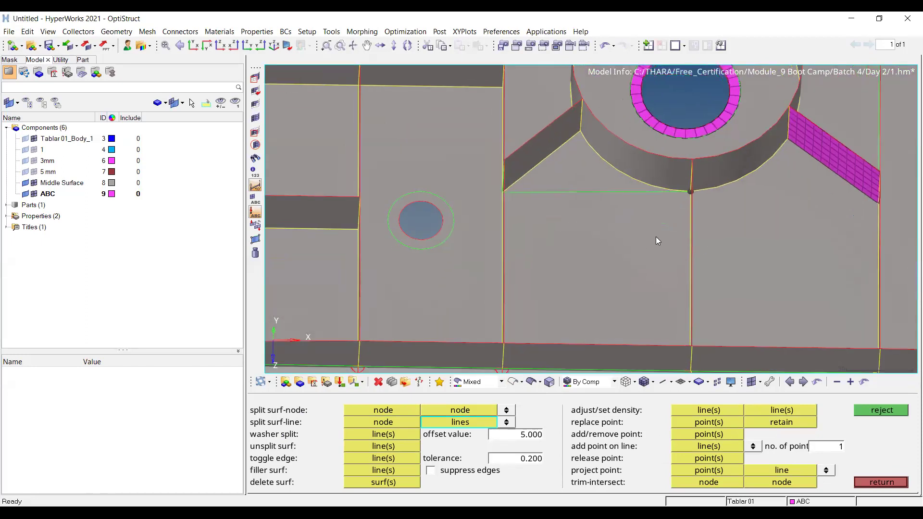
key(Escape)
key(F12)
click(655, 236)
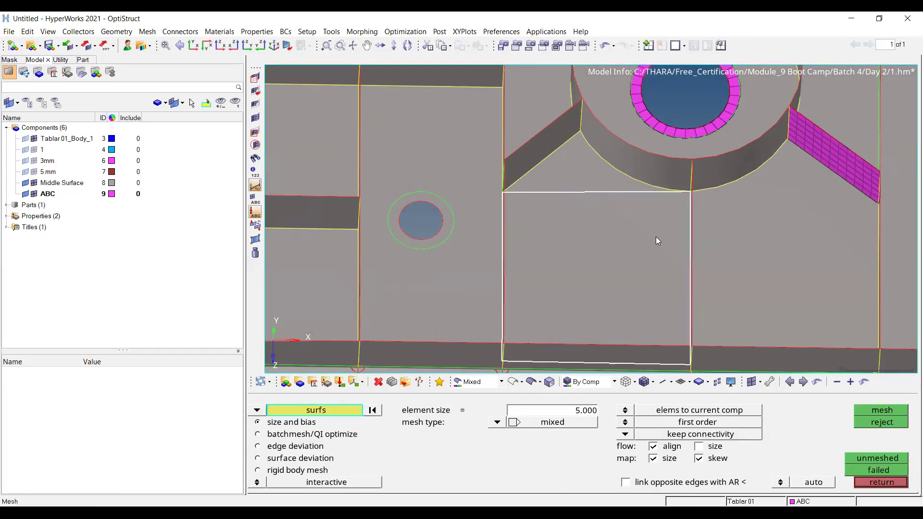
click(882, 410)
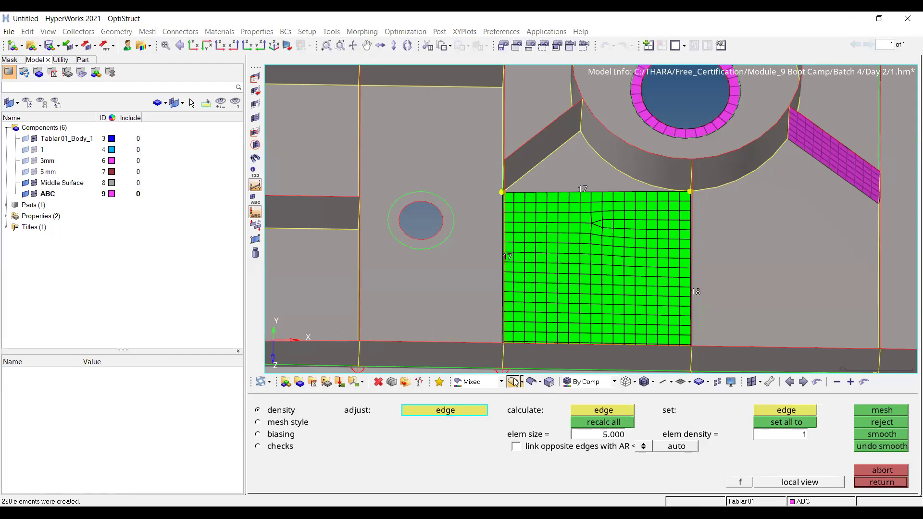
Show the geometry as wireframe, set the rectangle's right edge density to 17, remesh and accept the mesh
click(514, 383)
mouse_move(680, 212)
ctrl+mouse_down()
mouse_move(640, 199)
mouse_move(524, 288)
ctrl+mouse_up()
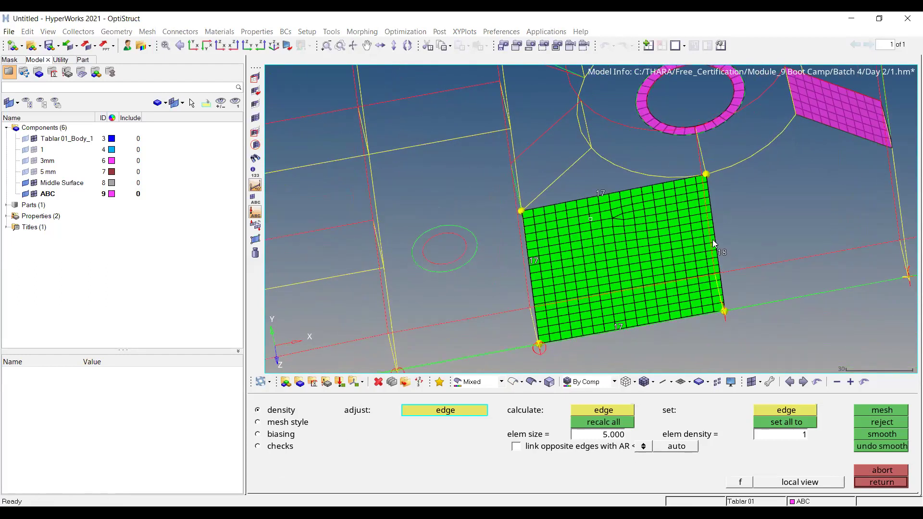
right_click(719, 254)
click(893, 409)
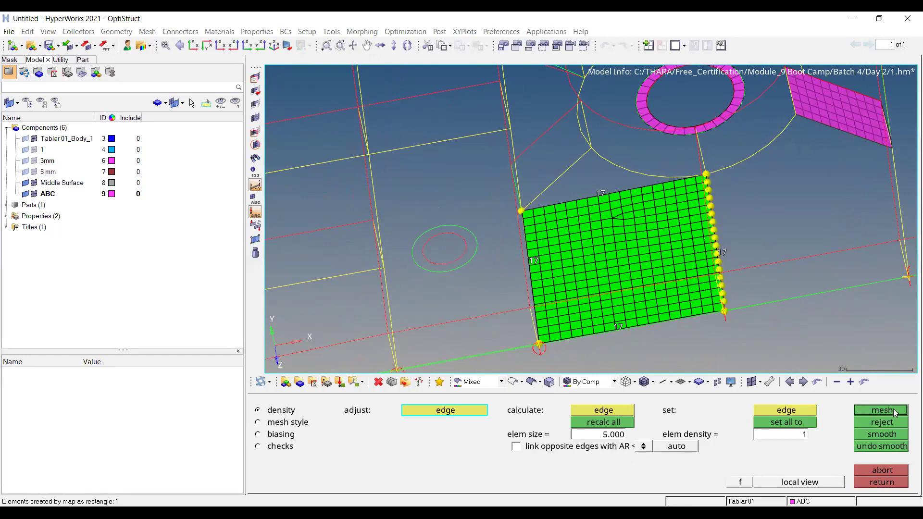
ctrl+drag(648, 180, 585, 259)
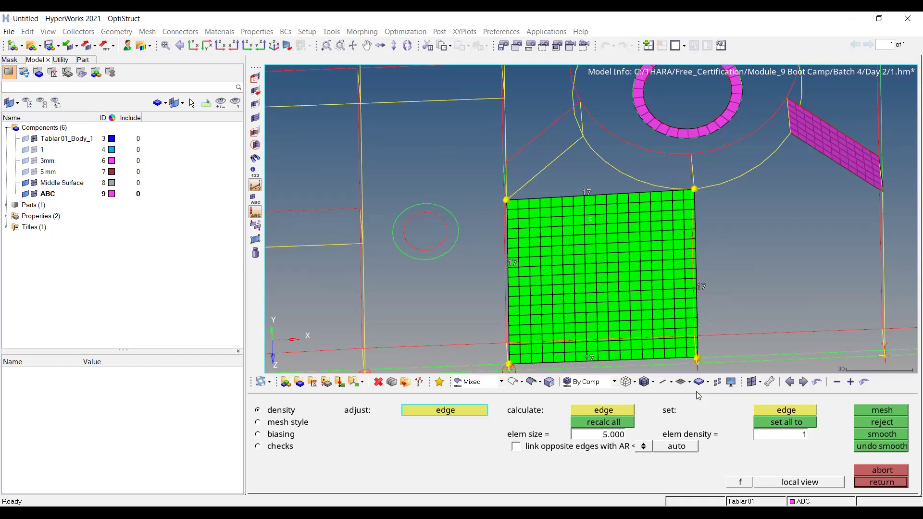
middle_click(700, 363)
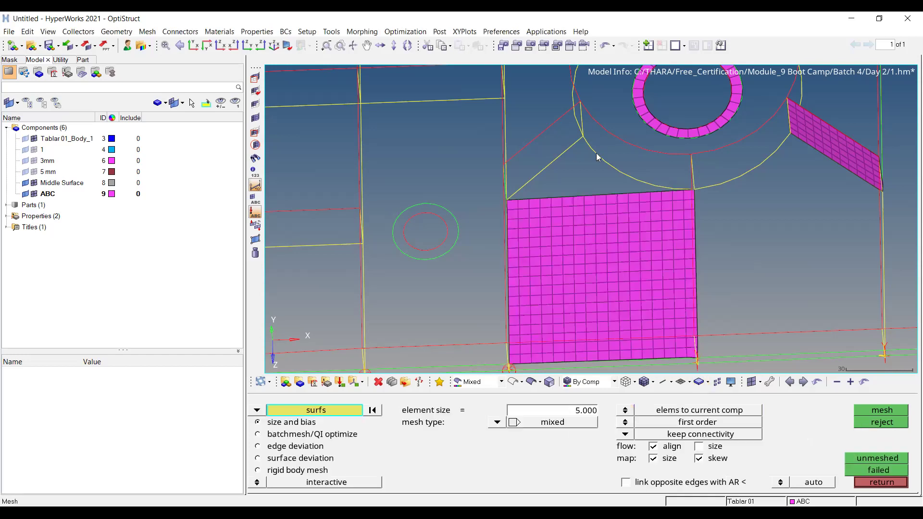
Mesh the triangular floor piece above the rectangle with mixed elements of size 5, set its diagonal edge density to 8, and accept
click(622, 181)
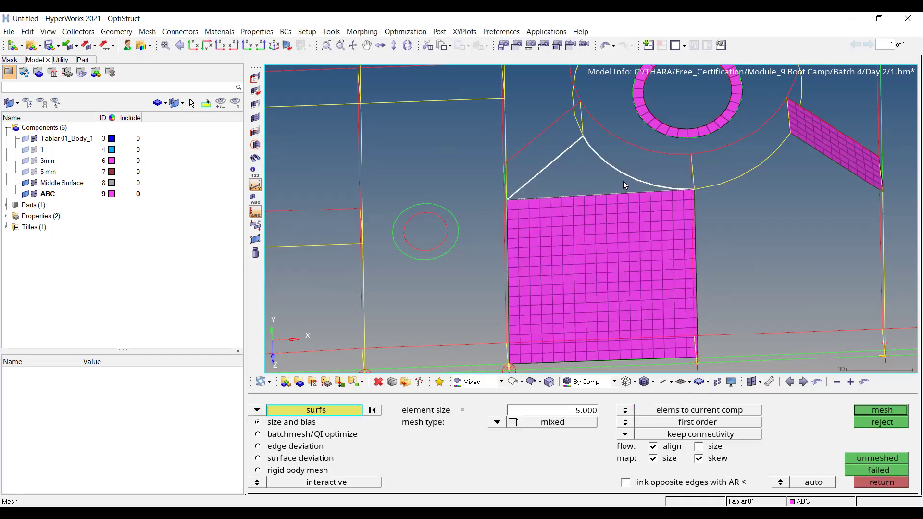
click(888, 409)
scroll(597, 184, up, 3)
right_click(518, 143)
click(877, 411)
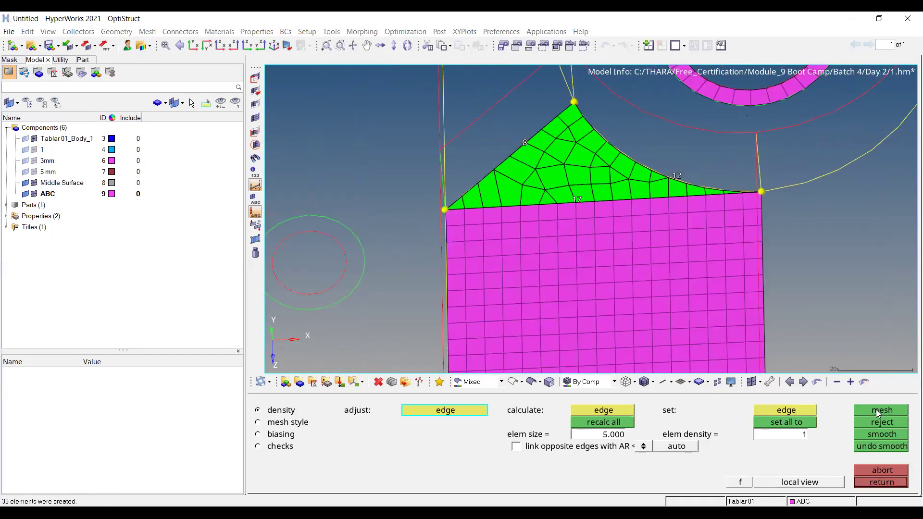
scroll(558, 169, down, 2)
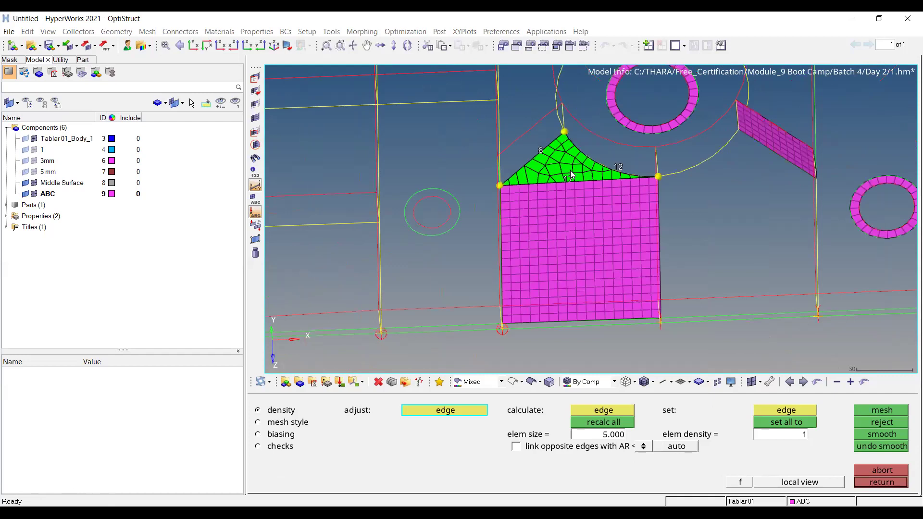
key(Escape)
scroll(602, 182, up, 1)
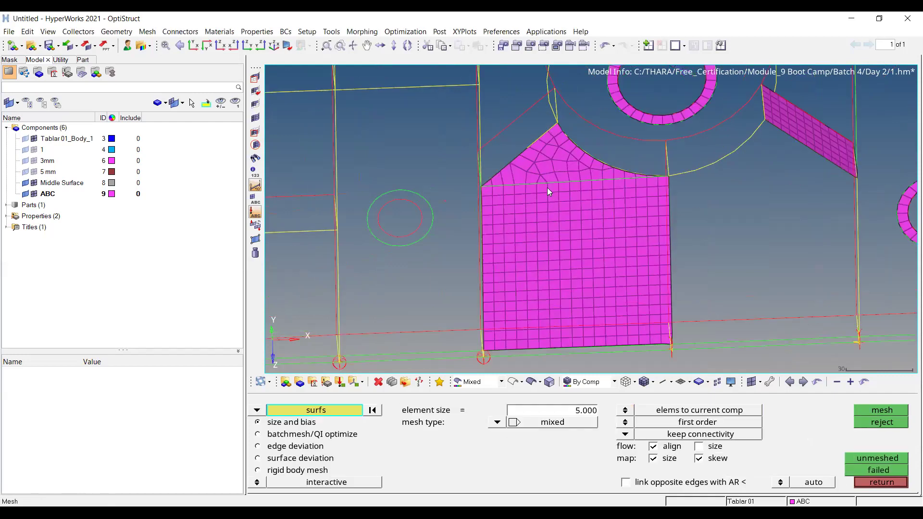
Mesh the adjacent floor surface between the boss arc and the meshed diagonal rib with mixed elements of size 5
ctrl+right_drag(717, 163, 606, 186)
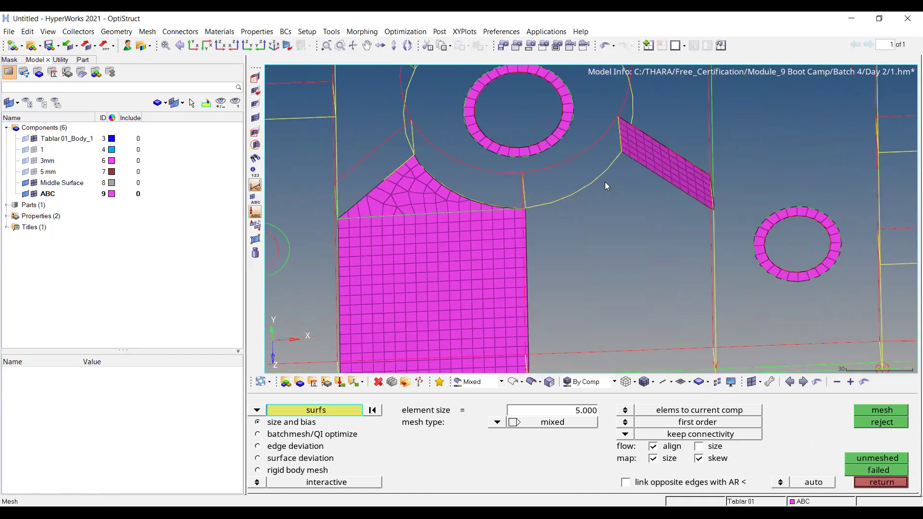
click(605, 178)
right_click(605, 174)
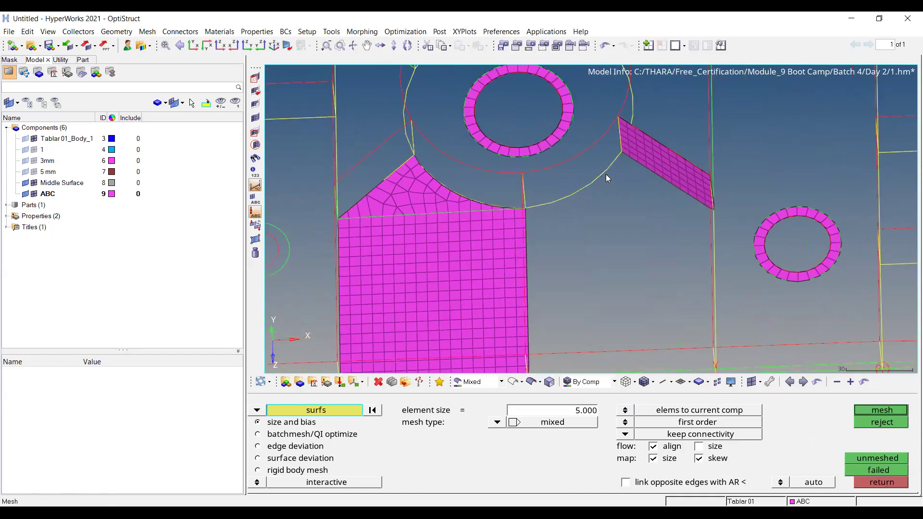
click(531, 382)
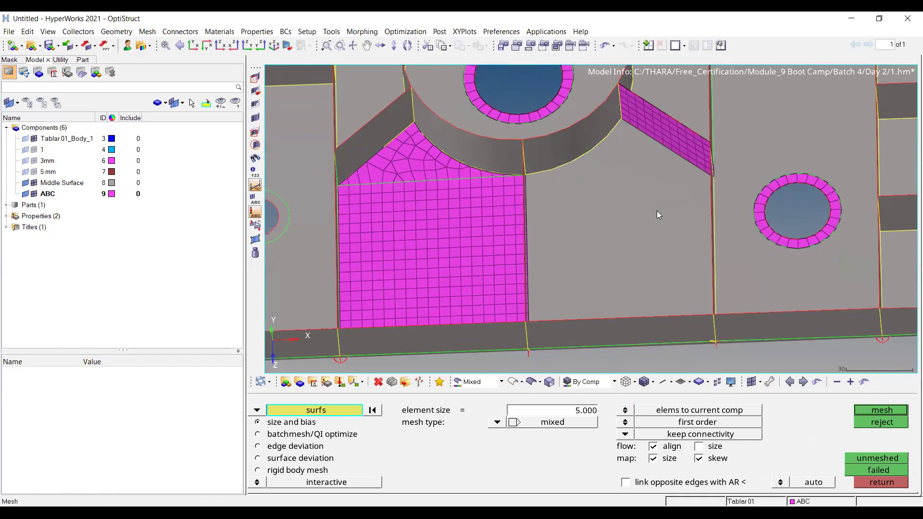
click(656, 211)
click(903, 409)
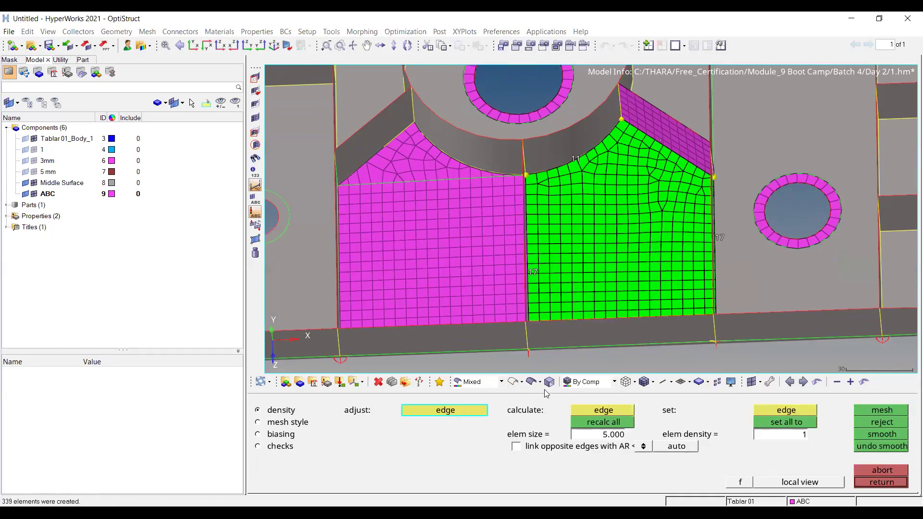
click(515, 384)
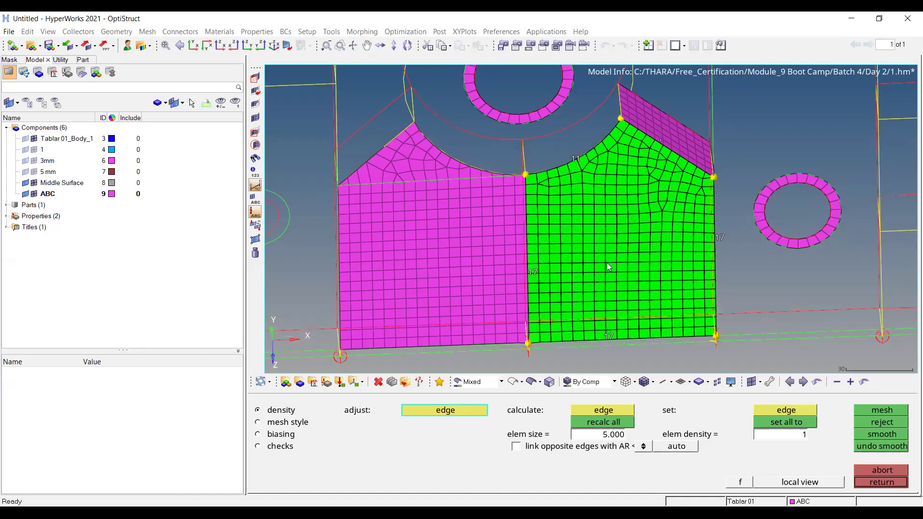
Try one more element along the boss arc edge, return its density to 11 and accept the mesh
scroll(552, 129, up, 5)
click(558, 157)
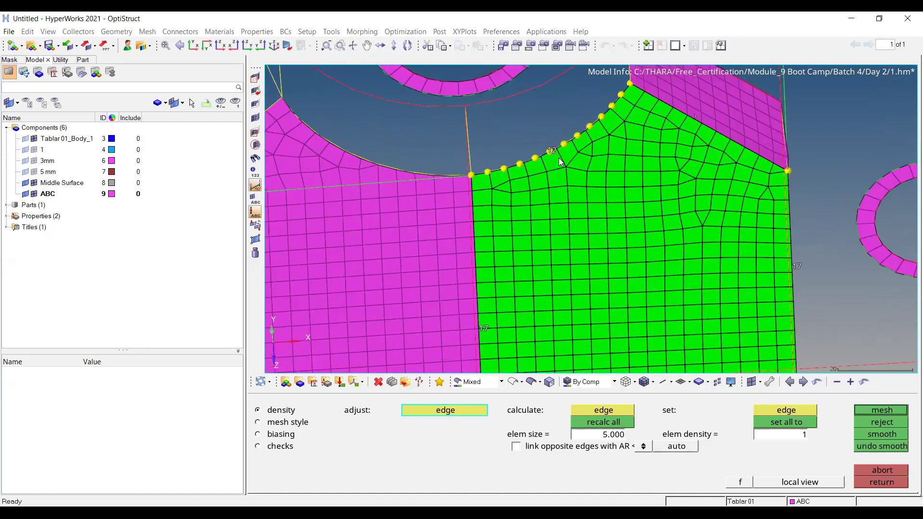
middle_click(559, 162)
right_click(559, 162)
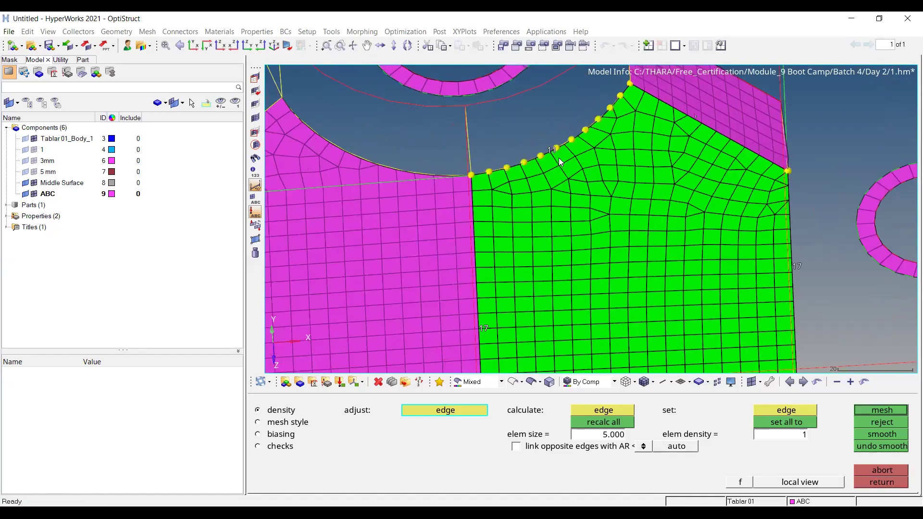
middle_click(648, 278)
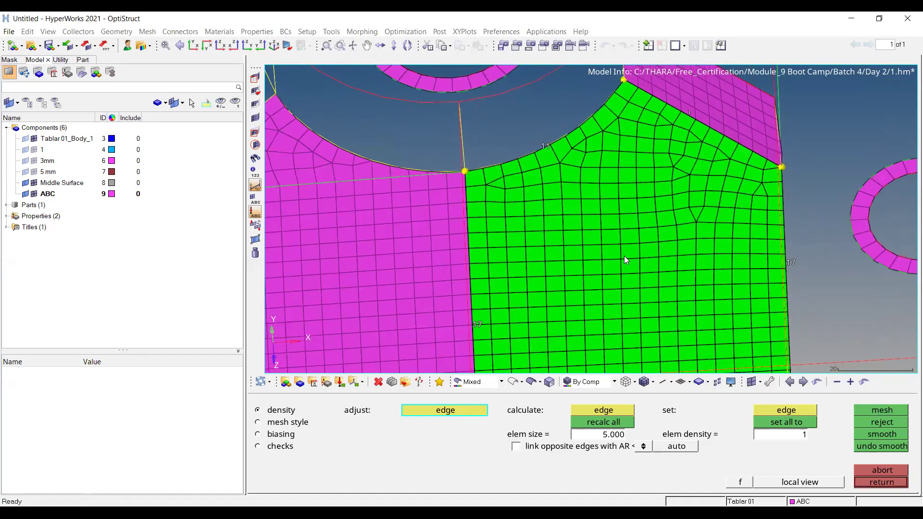
middle_click(624, 256)
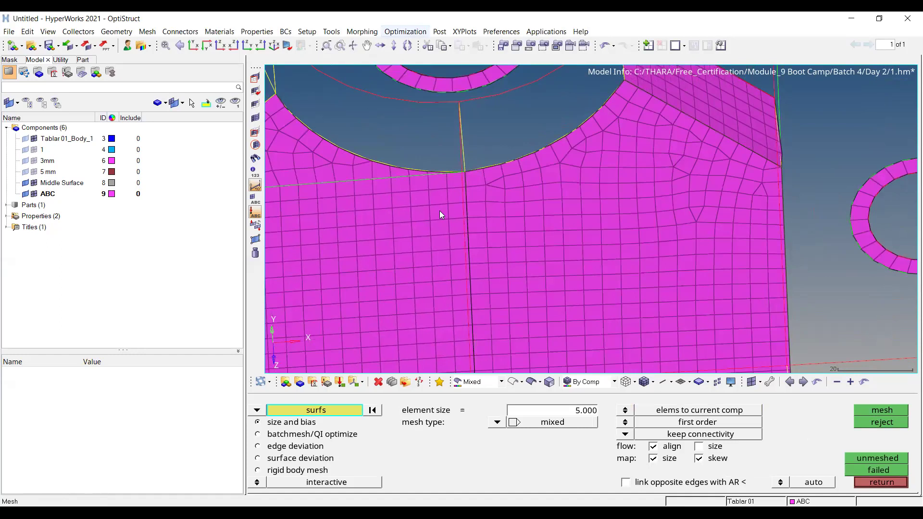
Switch the automesh target to elements and window-select the floor elements below the boss arc
click(257, 410)
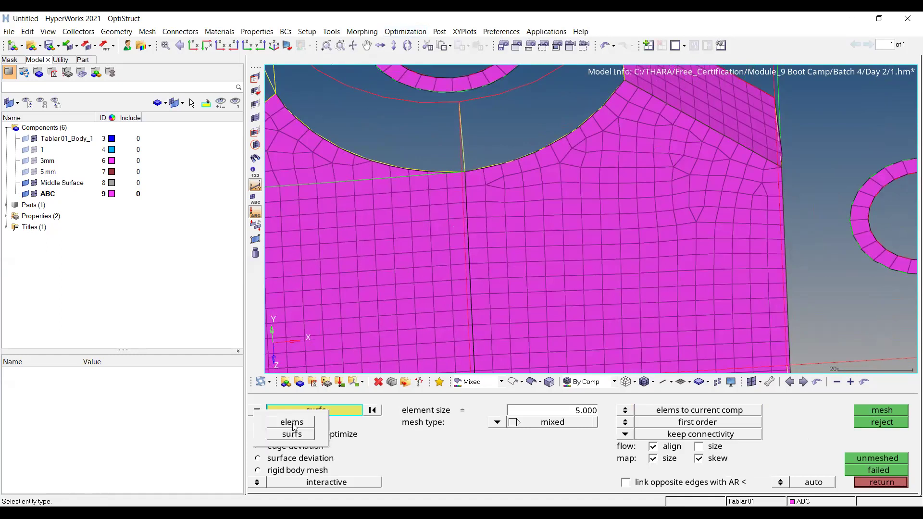
click(293, 422)
ctrl+right_drag(584, 168, 565, 229)
ctrl+scroll(514, 232, up, 2)
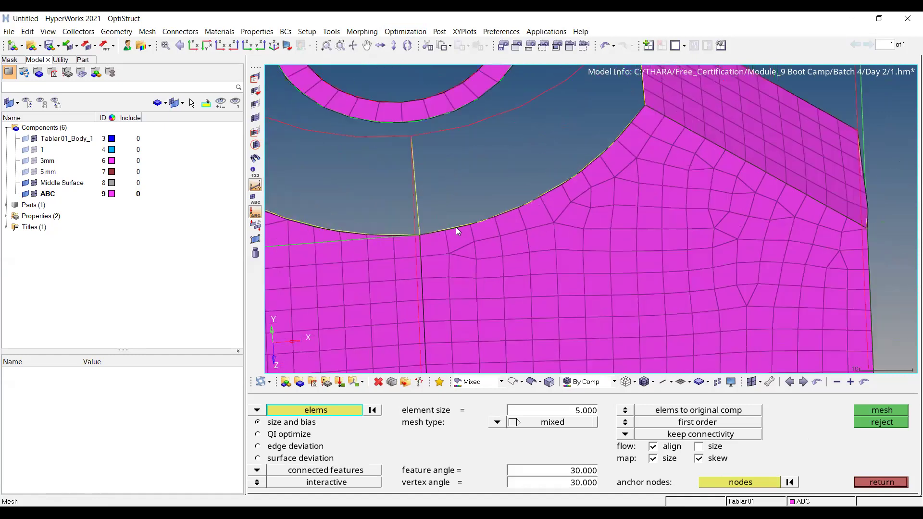
shift+drag(426, 197, 704, 333)
shift+drag(561, 144, 696, 240)
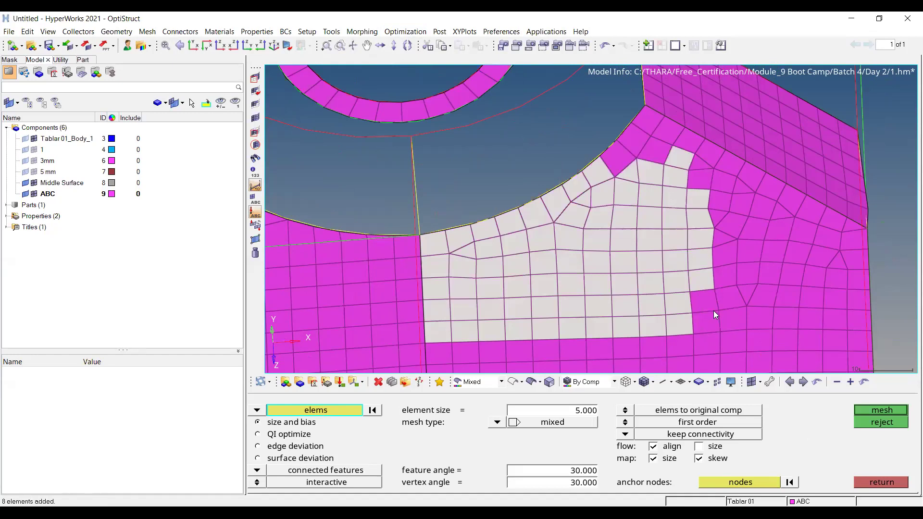
Extend the element selection up to the diagonal rib's corner at the boss and remove the extra elements beyond the patch's right side
click(703, 303)
click(706, 322)
click(753, 298)
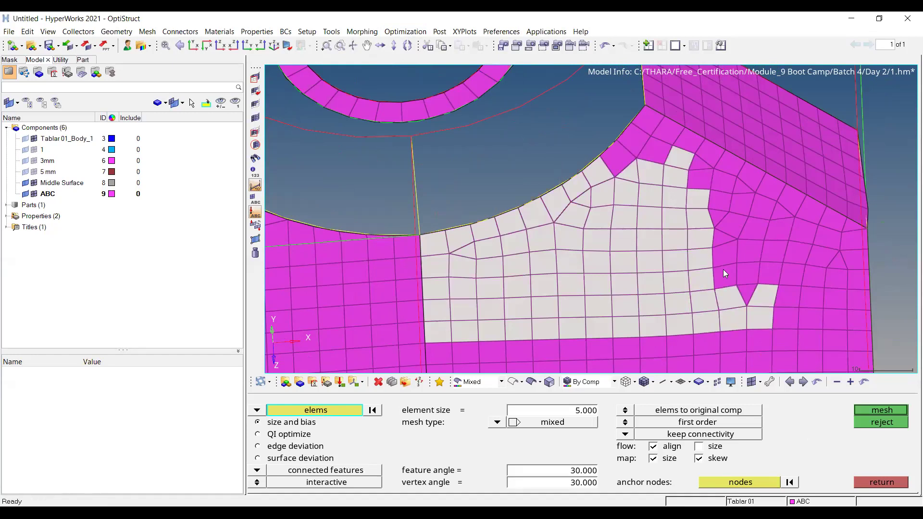
click(722, 260)
shift+drag(565, 101, 665, 194)
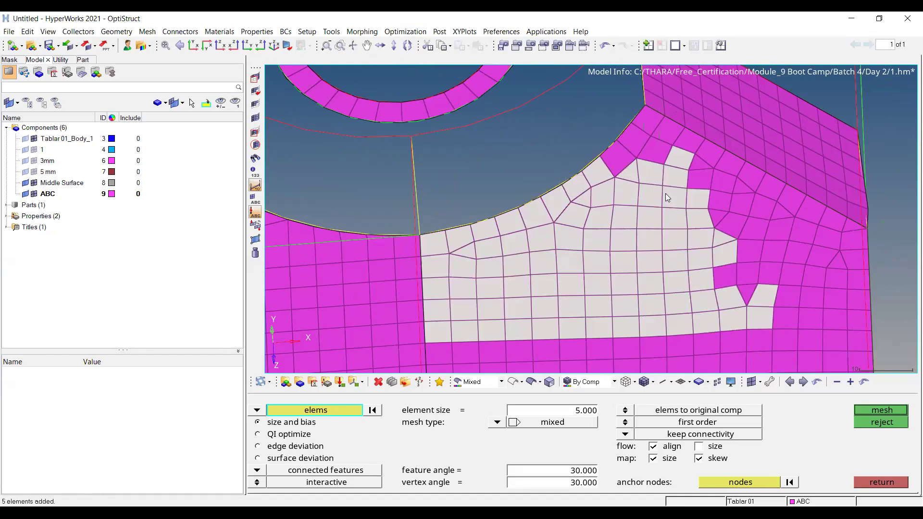
click(656, 112)
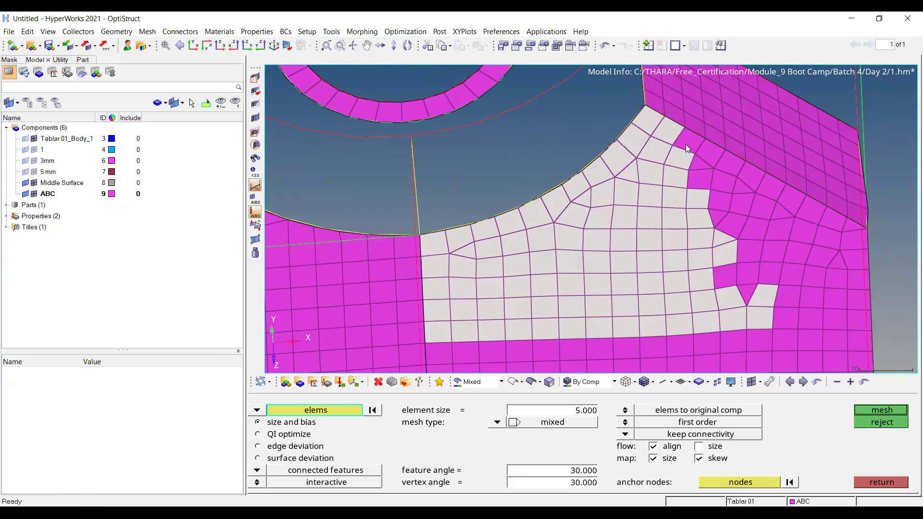
click(685, 145)
shift+right_drag(689, 154, 794, 361)
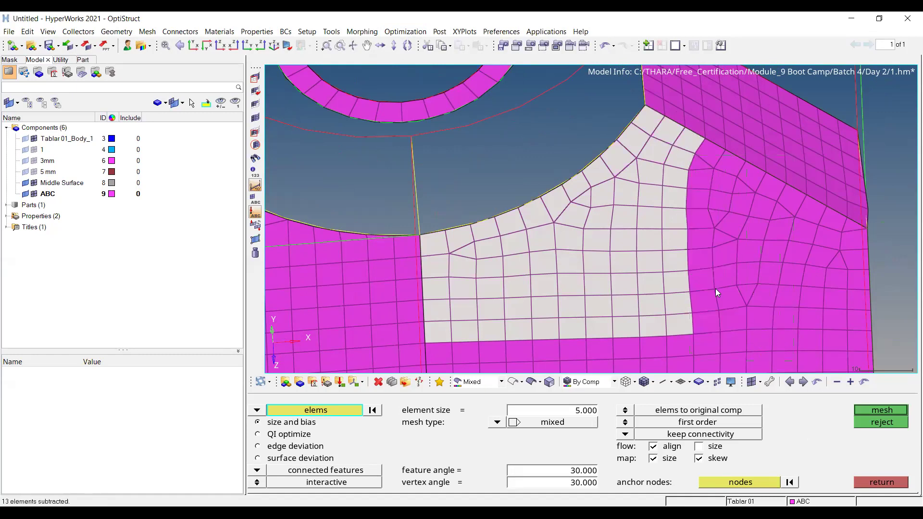
Remesh the selected element patch at size 5 with one element fewer along the boss arc and accept the mesh
click(881, 410)
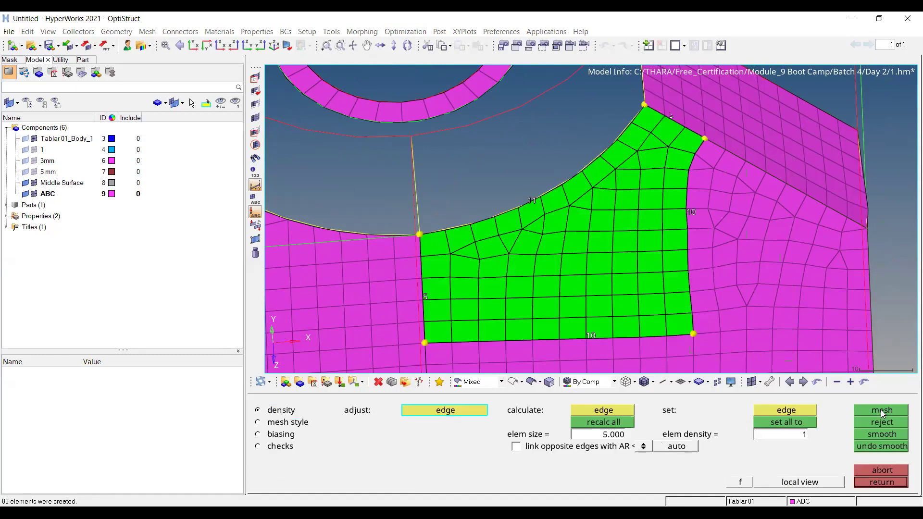
right_click(536, 201)
click(905, 412)
scroll(560, 230, down, 3)
middle_click(555, 226)
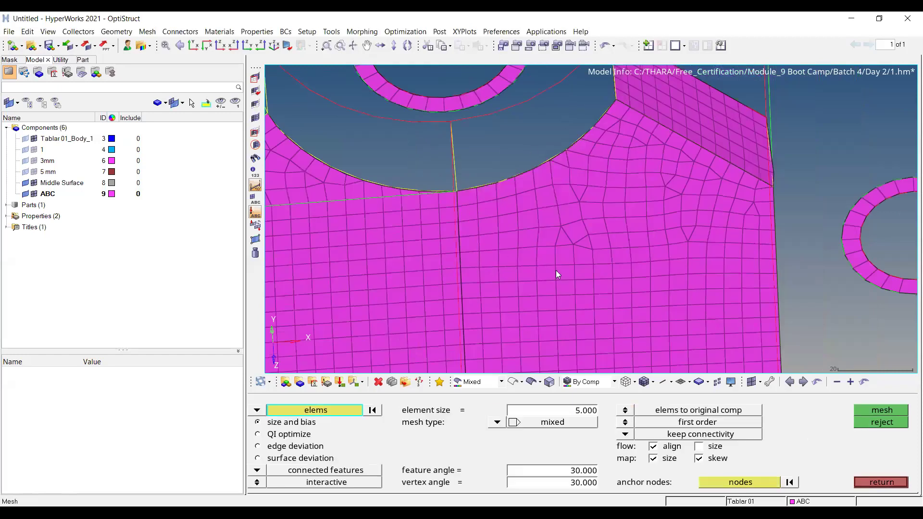
shift+drag(538, 139, 704, 275)
scroll(538, 104, up, 2)
shift+drag(539, 103, 635, 158)
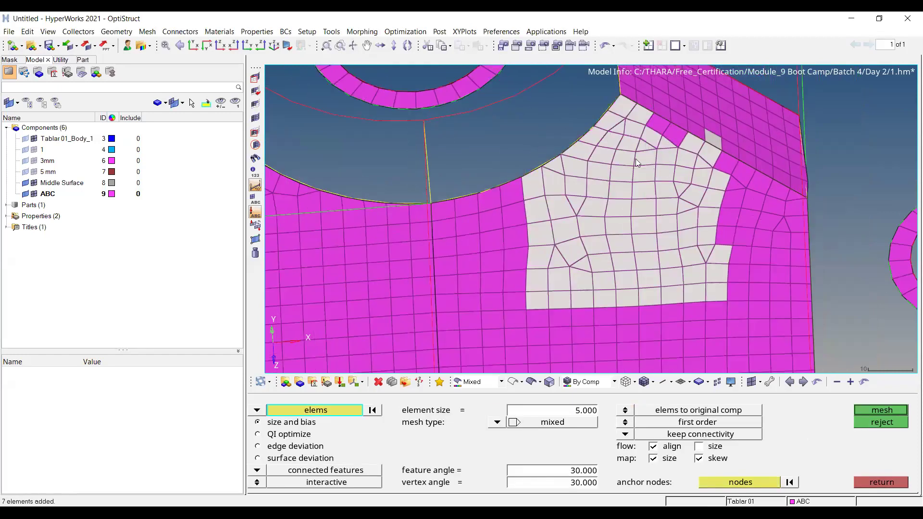
click(372, 410)
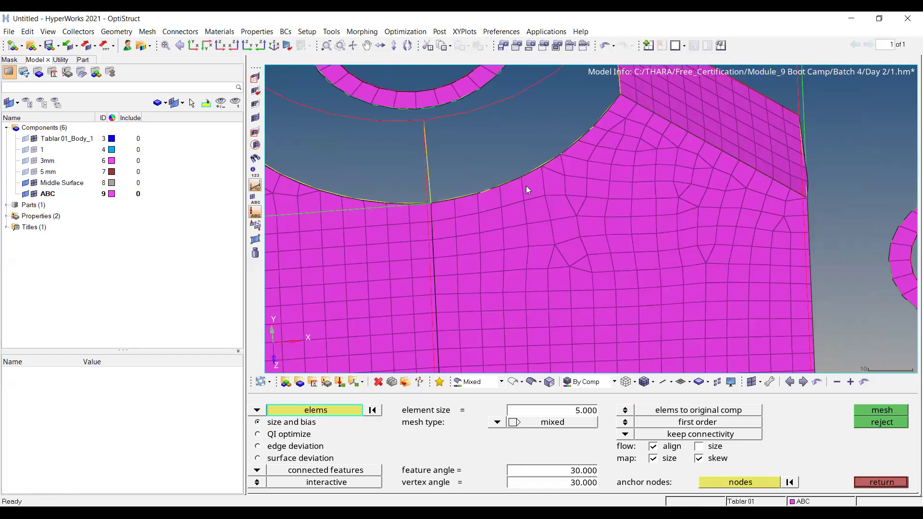
shift+drag(525, 186, 656, 272)
shift+drag(577, 172, 724, 279)
click(368, 411)
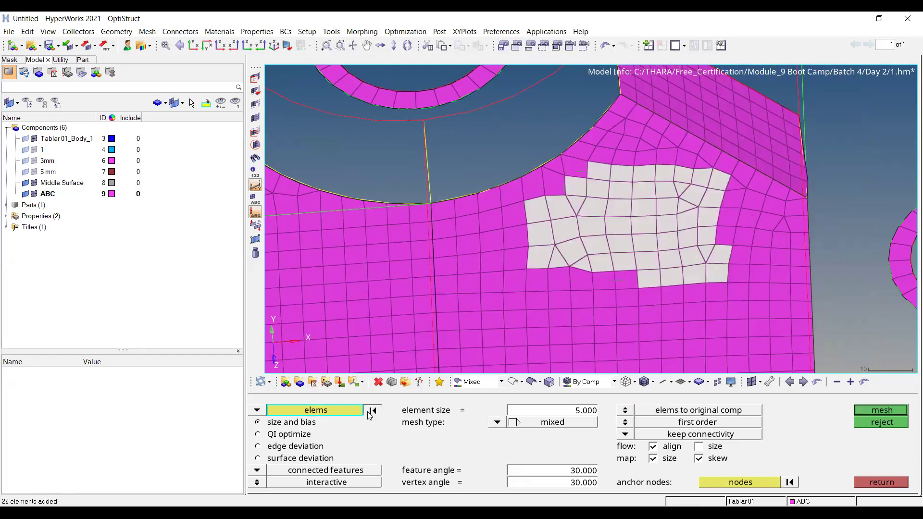
Select the floor elements between the boss arc and the diagonal rib, extending picked elements by adjacent and adding the missing ones by window
click(623, 261)
click(592, 207)
click(688, 207)
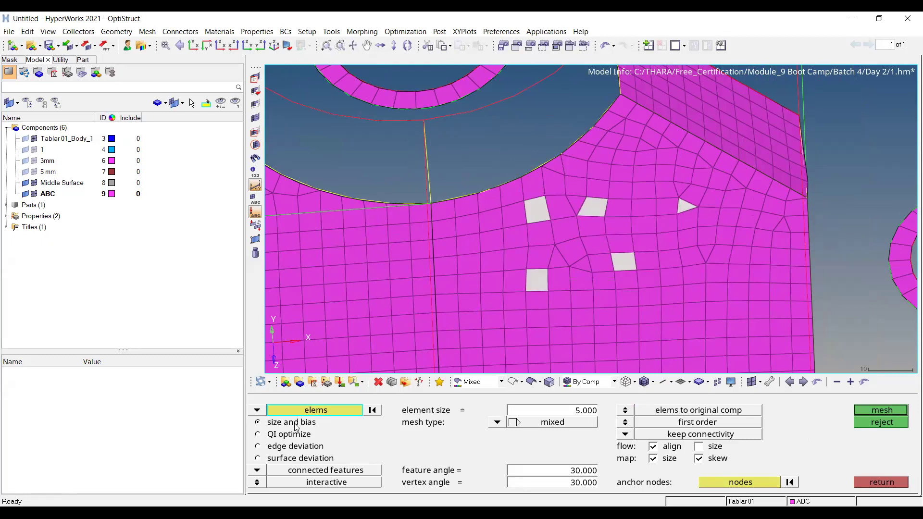
click(307, 412)
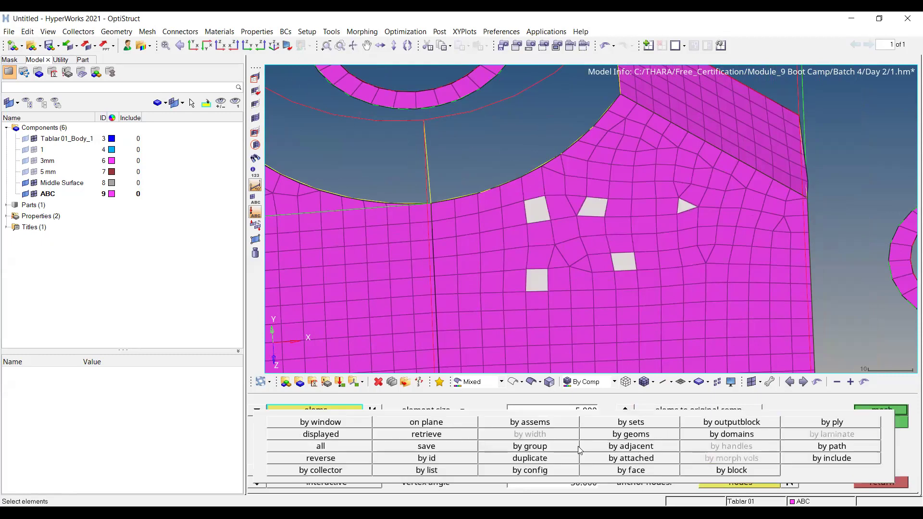
click(624, 452)
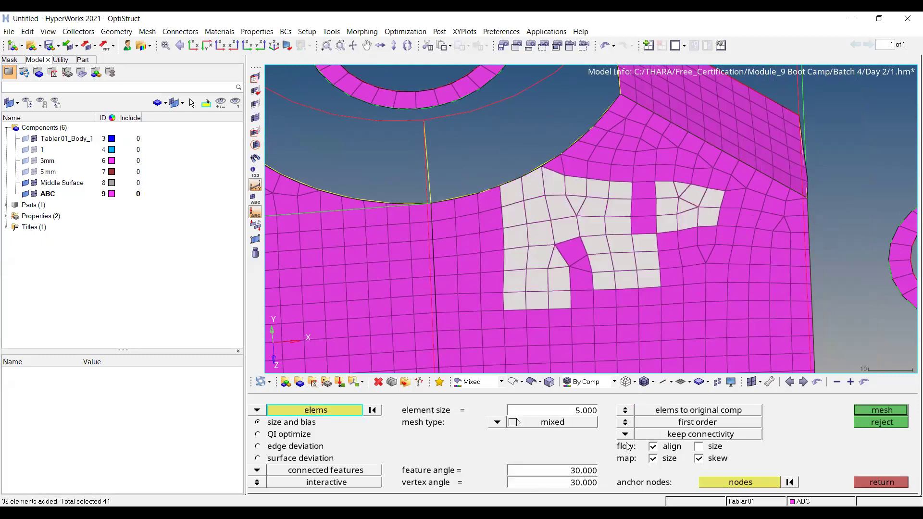
shift+drag(544, 144, 733, 303)
scroll(594, 118, up, 2)
shift+drag(555, 82, 654, 184)
shift+drag(654, 107, 719, 173)
right_click(672, 82)
shift+drag(688, 120, 725, 162)
click(827, 222)
click(750, 153)
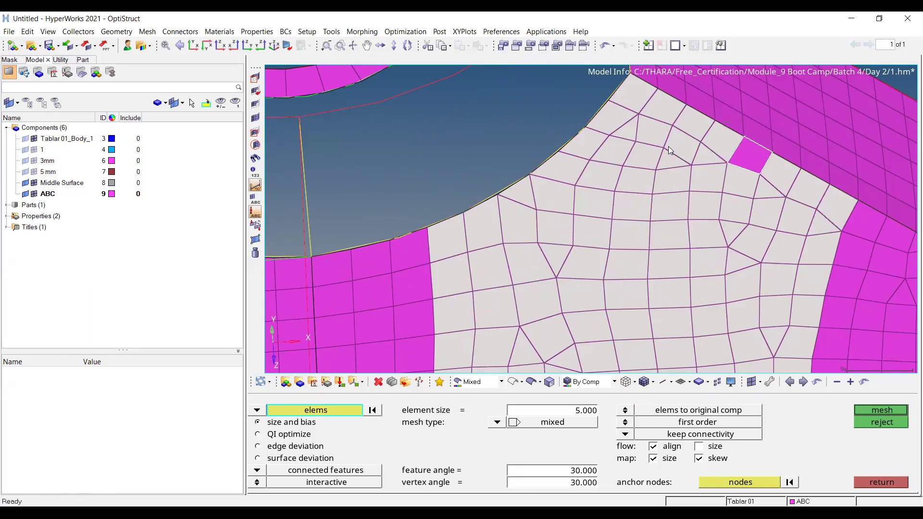
Try remeshing the full selected patch between the boss arc and the diagonal rib with mixed elements of size 5
scroll(667, 146, down, 2)
click(895, 409)
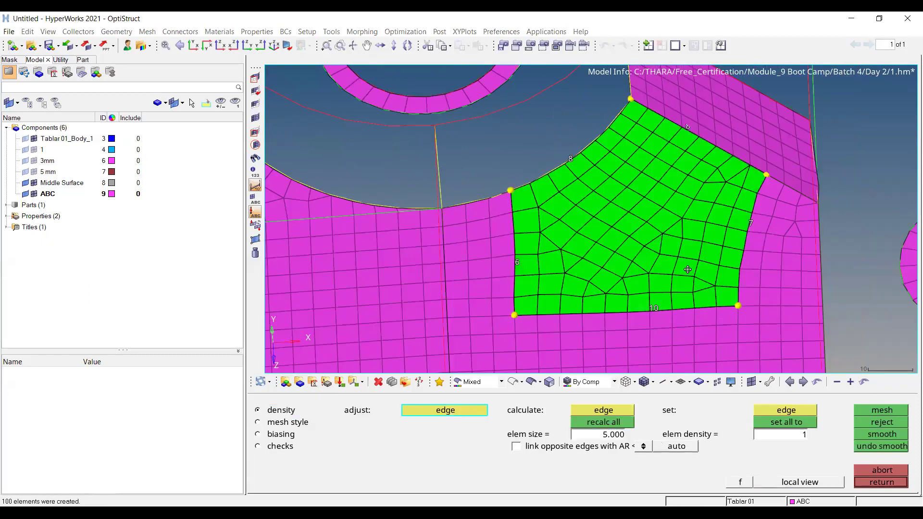
click(876, 425)
key(Escape)
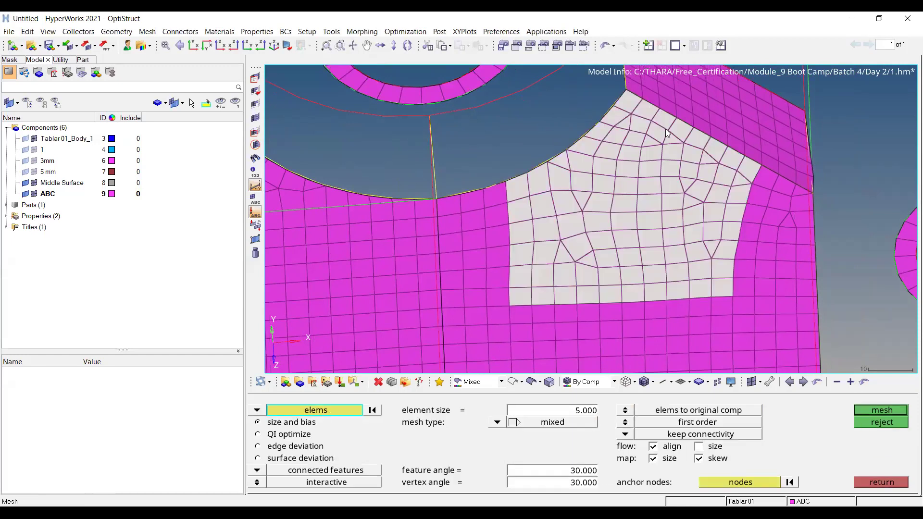
Trim the selection's outer columns and lowest row, then remesh it with 7 elements along the boss arc and accept
shift+right_drag(667, 133, 762, 284)
shift+right_drag(495, 281, 677, 317)
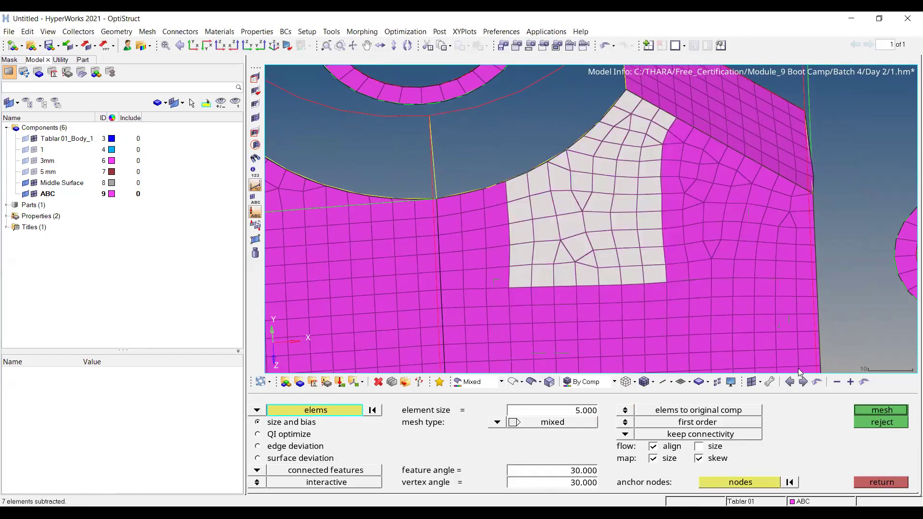
click(874, 411)
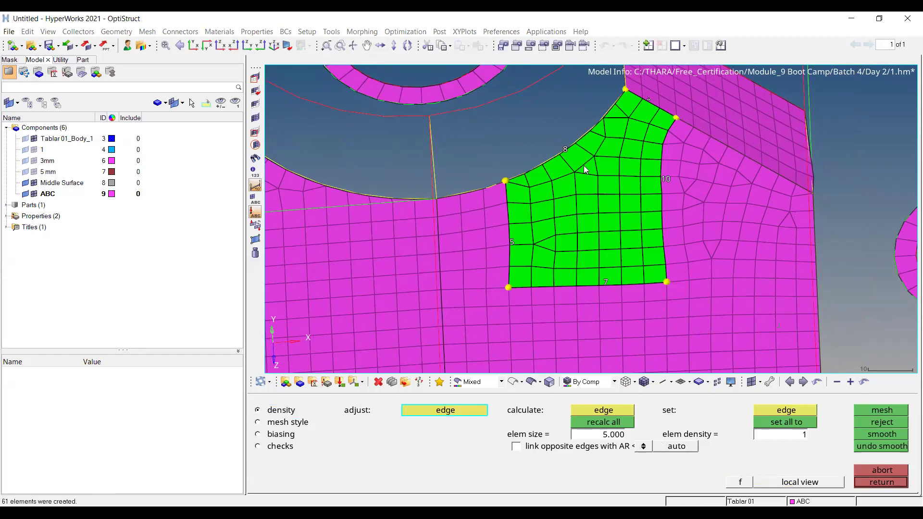
right_click(568, 148)
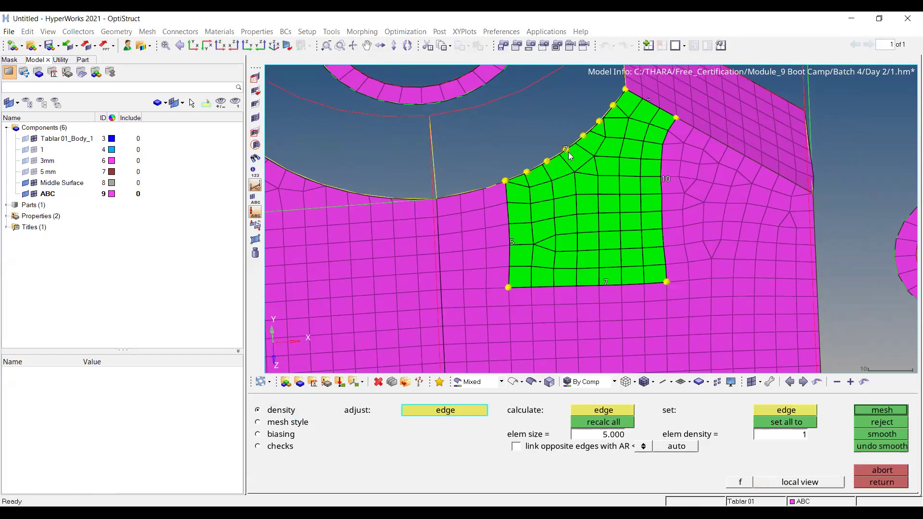
click(900, 416)
key(Escape)
Select the floor elements around the diagonal rib's corner at the boss and remesh them at size 5
ctrl+right_drag(564, 149, 548, 191)
shift+drag(574, 170, 694, 266)
scroll(554, 185, up, 1)
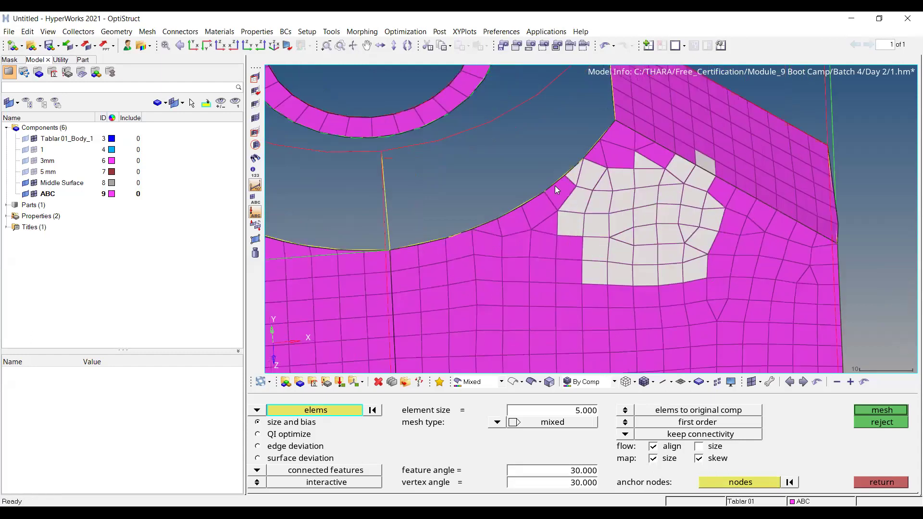
shift+drag(555, 185, 617, 256)
shift+right_drag(568, 290, 603, 276)
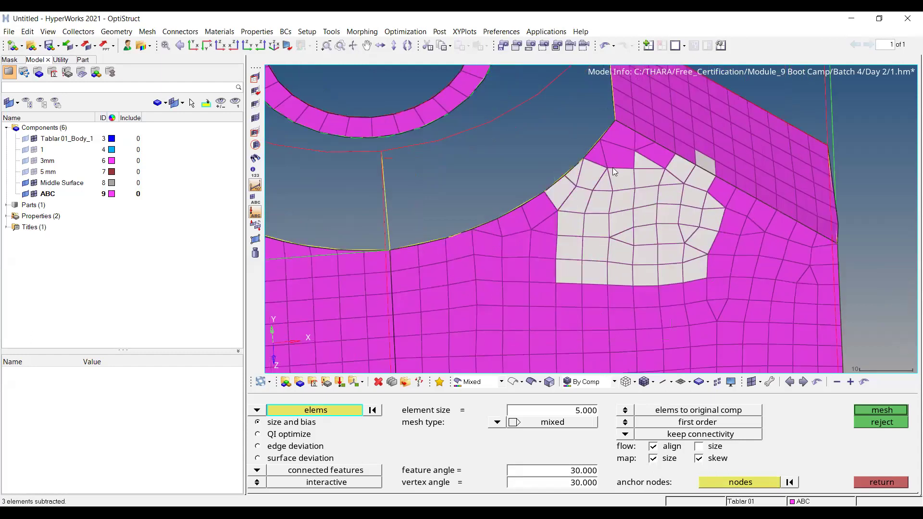
shift+drag(604, 158, 648, 185)
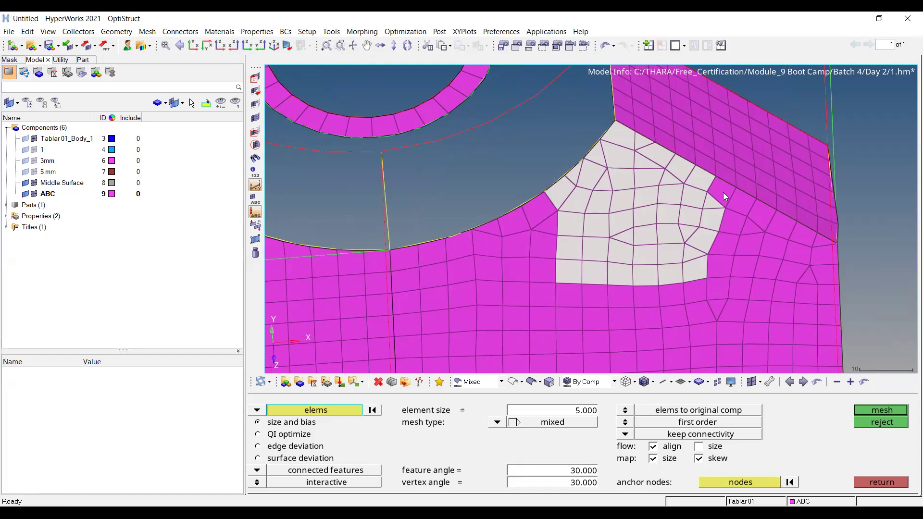
click(896, 411)
click(896, 411)
key(Escape)
Select the floor elements directly below the boss arc, remesh them at size 5 and accept the mesh
shift+drag(464, 165, 632, 277)
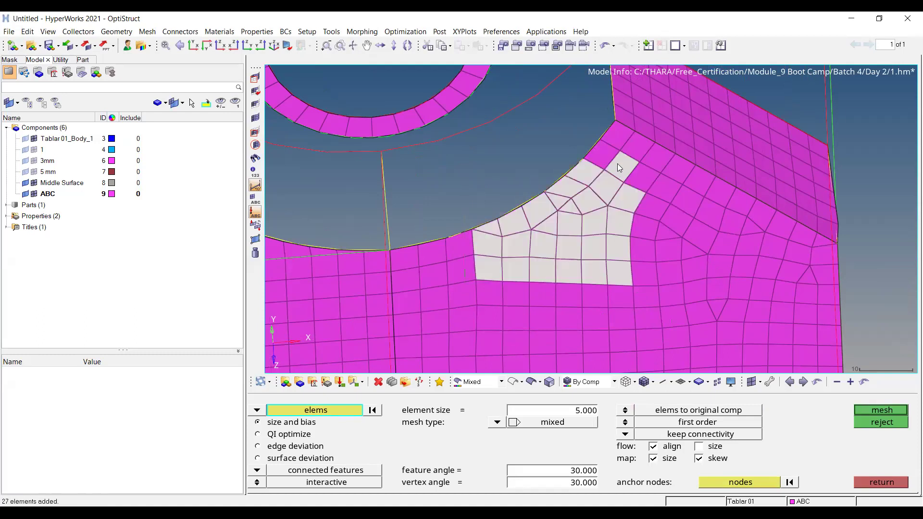
click(889, 411)
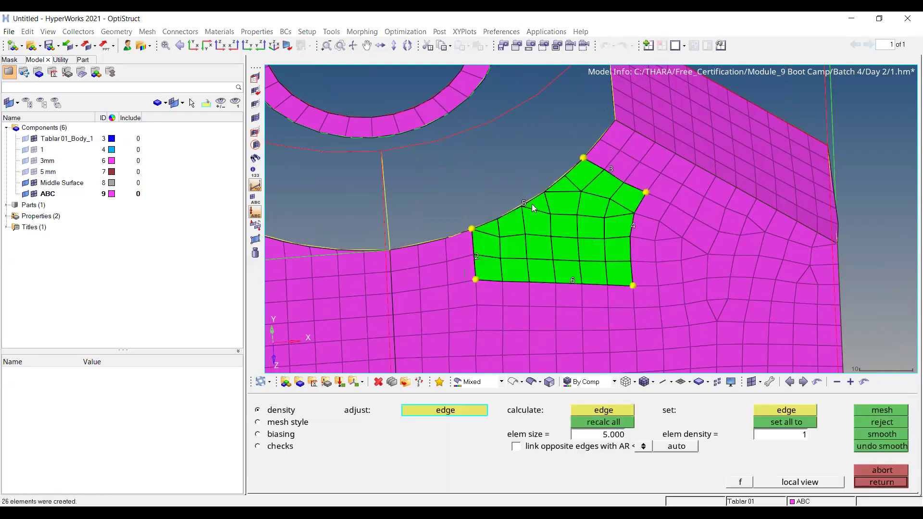
key(Escape)
Remesh the patch between the boss arc and the diagonal rib's start, trying one element fewer along the arc before restoring its density
shift+drag(535, 148, 713, 263)
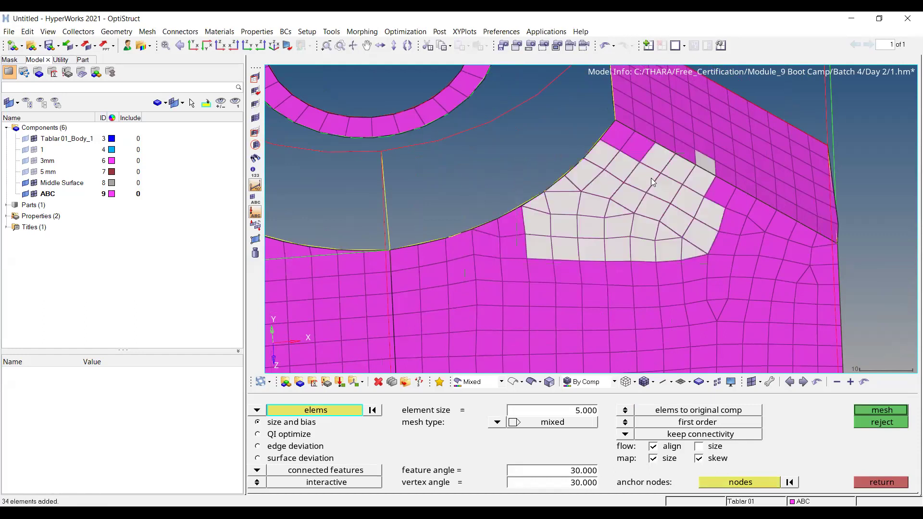
click(622, 143)
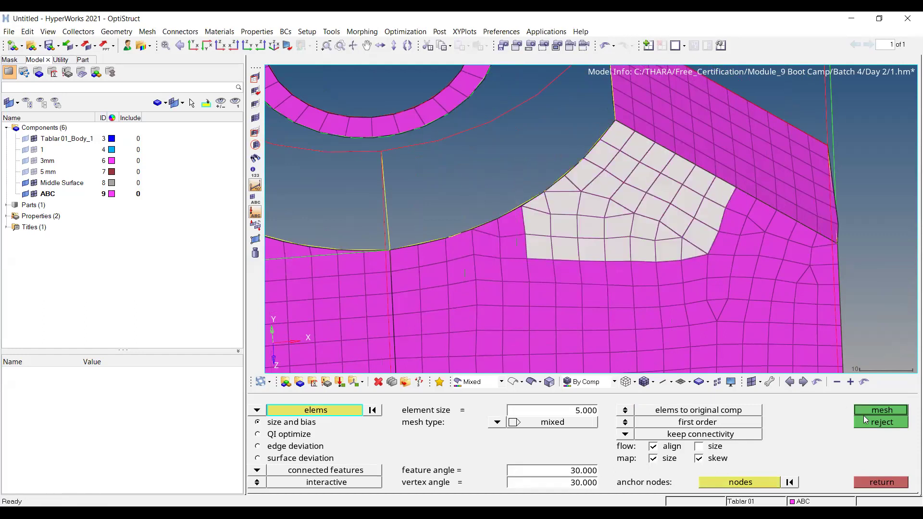
click(876, 411)
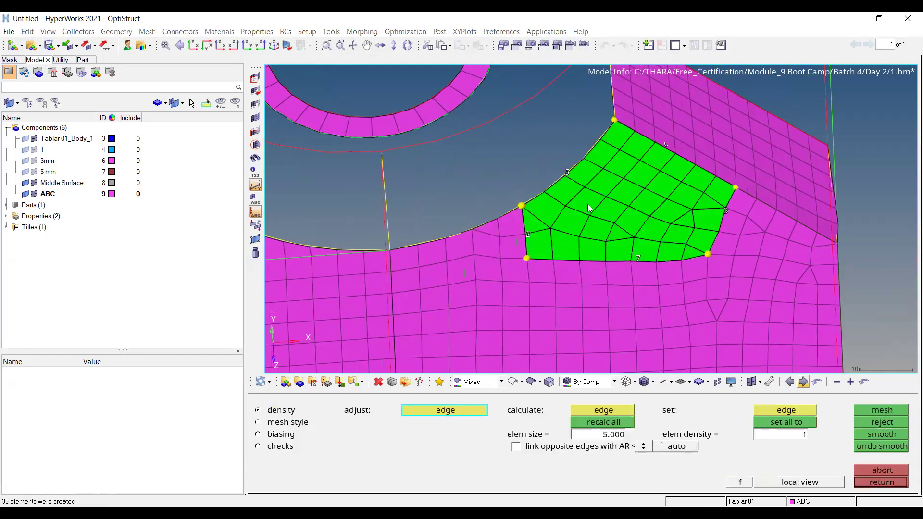
right_click(567, 172)
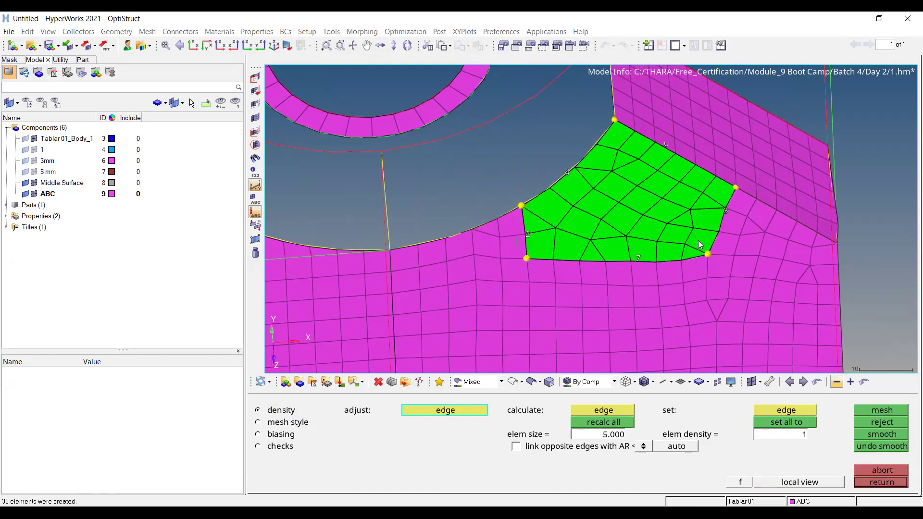
click(566, 172)
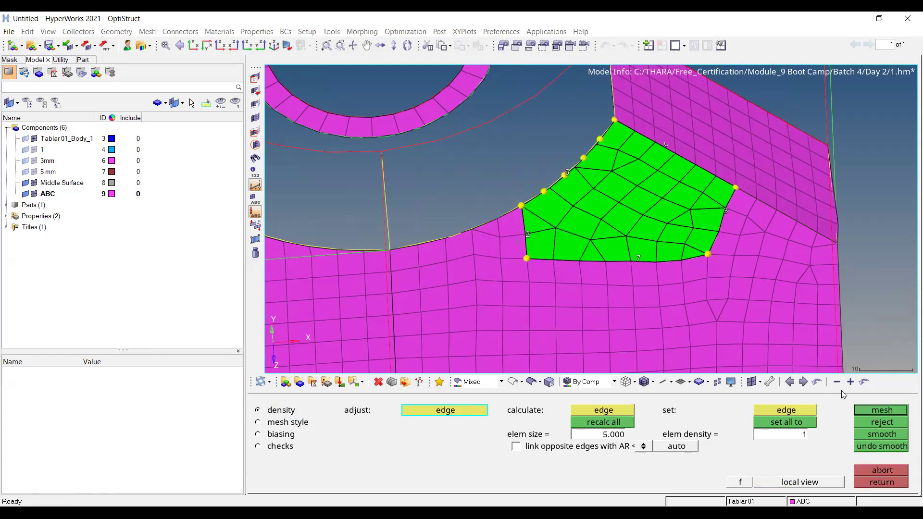
click(567, 173)
click(879, 411)
click(881, 481)
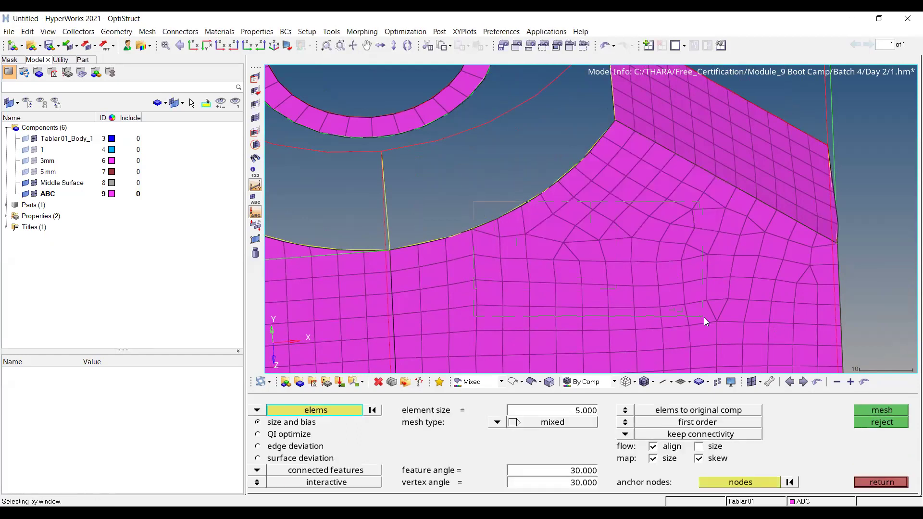
Select a deeper patch from the boss arc to the diagonal rib, excluding the surplus lower elements, and remesh it at size 5
shift+drag(703, 317, 704, 318)
shift+right_drag(639, 299, 722, 336)
shift+drag(540, 170, 716, 238)
shift+drag(546, 132, 662, 177)
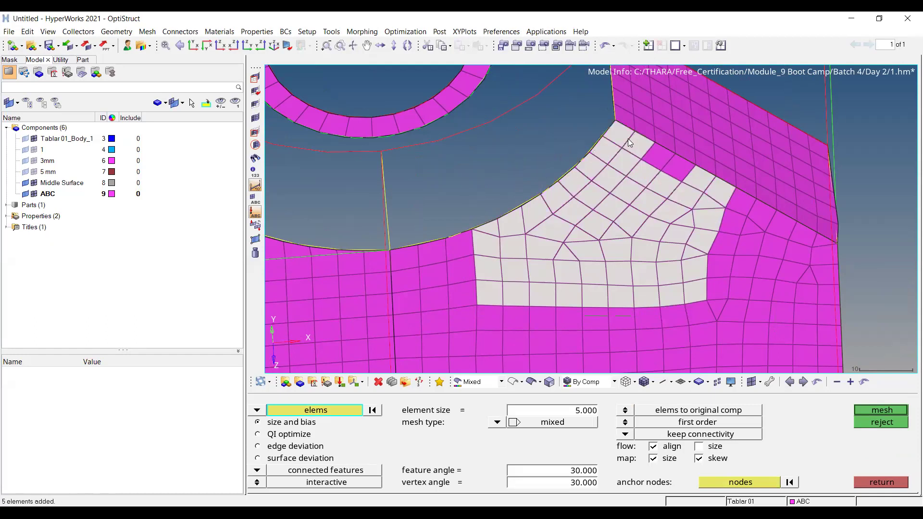
click(869, 409)
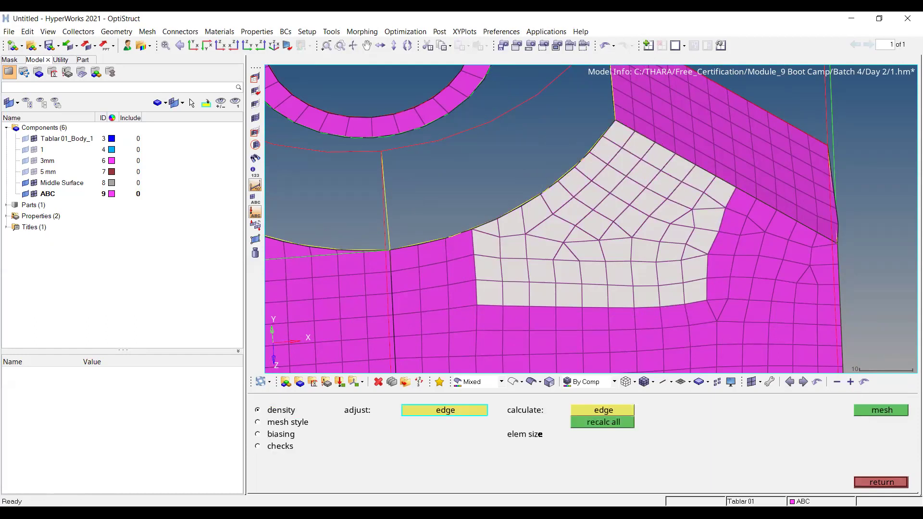
middle_click(692, 232)
Select the floor elements below the diagonal rib, from its upper part out to the plate's outer edge
ctrl+right_drag(682, 185, 647, 139)
shift+drag(613, 142, 688, 264)
shift+drag(722, 310, 723, 310)
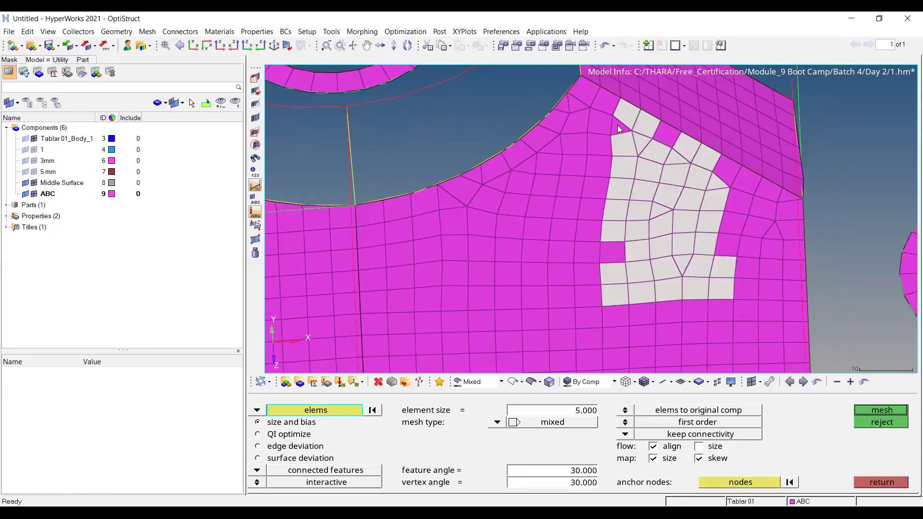
shift+drag(612, 222, 812, 318)
click(722, 165)
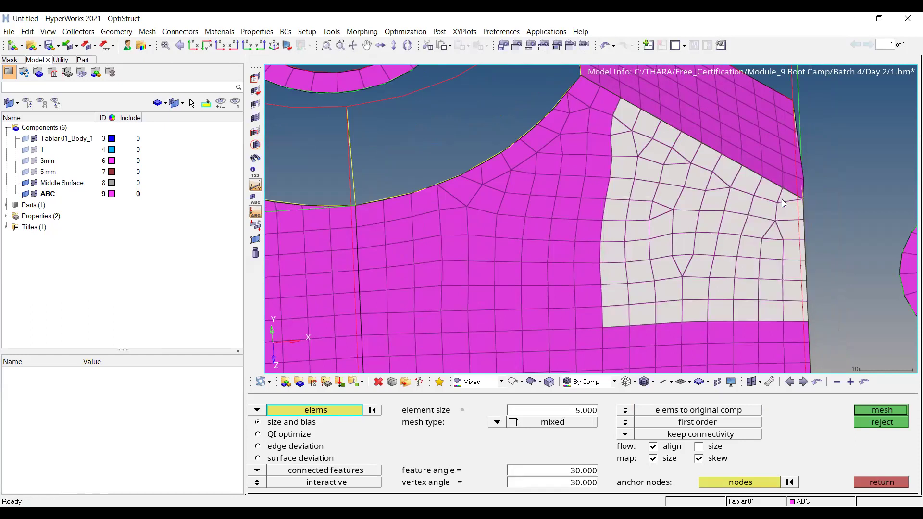
Try remeshing the patch below the diagonal rib with 5 and with 7 elements along the plate's outer edge
click(884, 410)
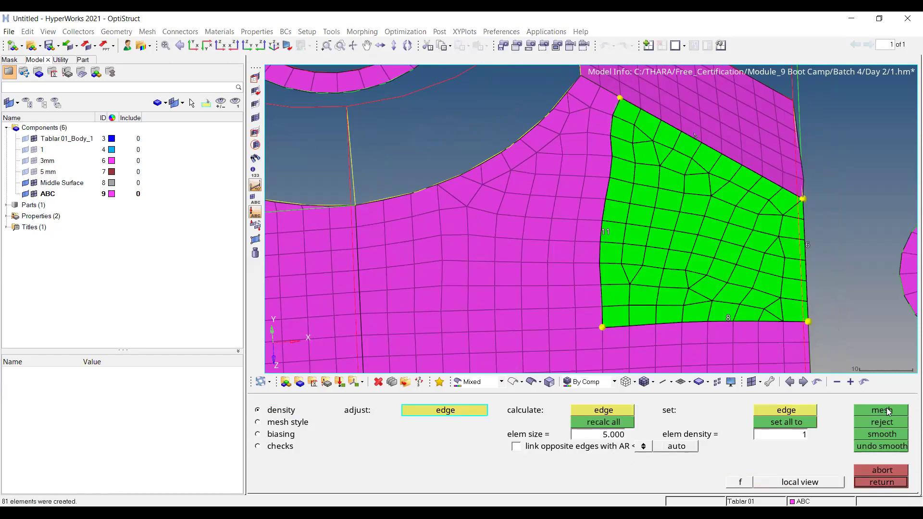
right_click(807, 245)
click(889, 411)
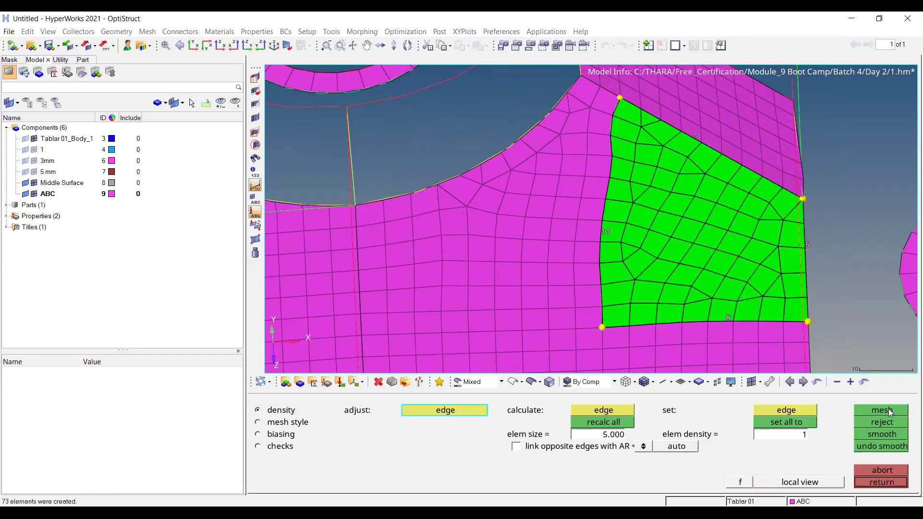
click(807, 241)
click(808, 241)
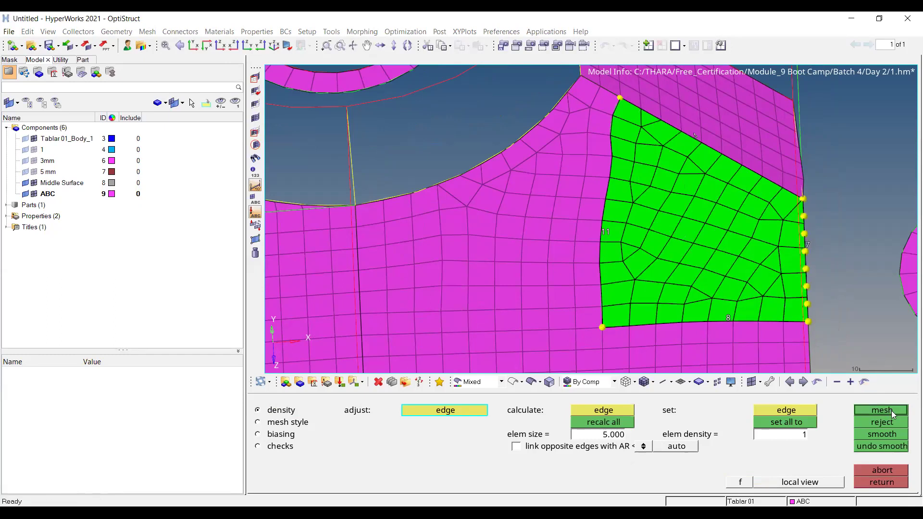
click(891, 410)
click(890, 481)
Reduce the selection to the elements at the rib's outer corner, remesh them at size 5 and accept
shift+right_drag(593, 120, 679, 310)
right_click(633, 113)
right_click(679, 152)
shift+right_drag(568, 281, 812, 361)
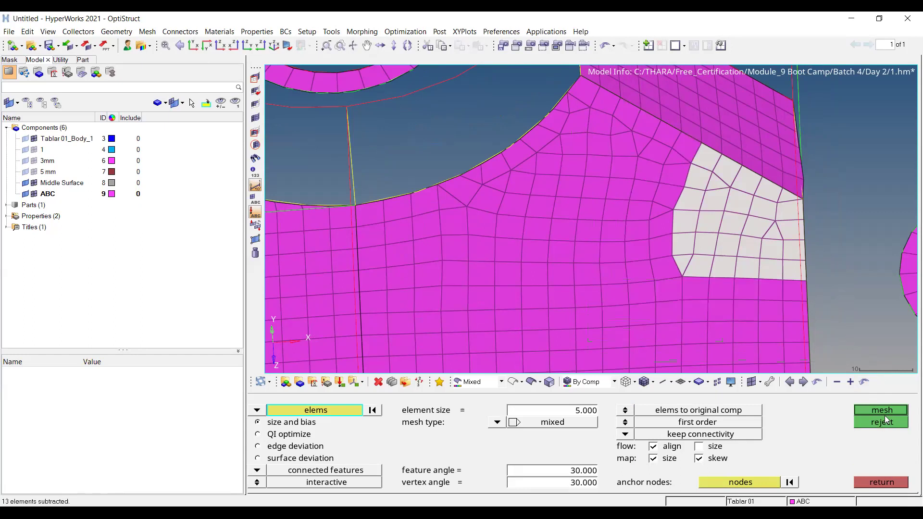
click(882, 411)
middle_click(781, 269)
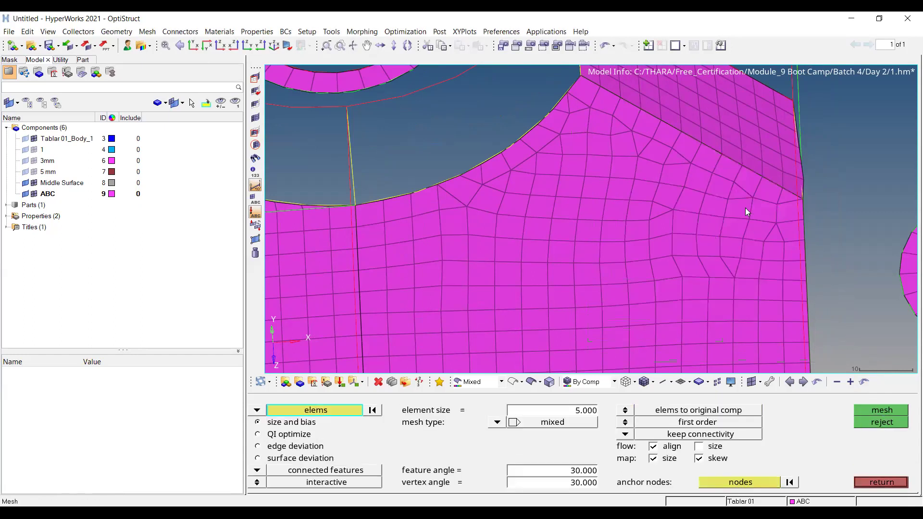
Window-select the block of floor elements along the plate's outer edge just below the diagonal rib's outer corner
shift+drag(702, 199, 729, 251)
shift+drag(803, 313, 804, 315)
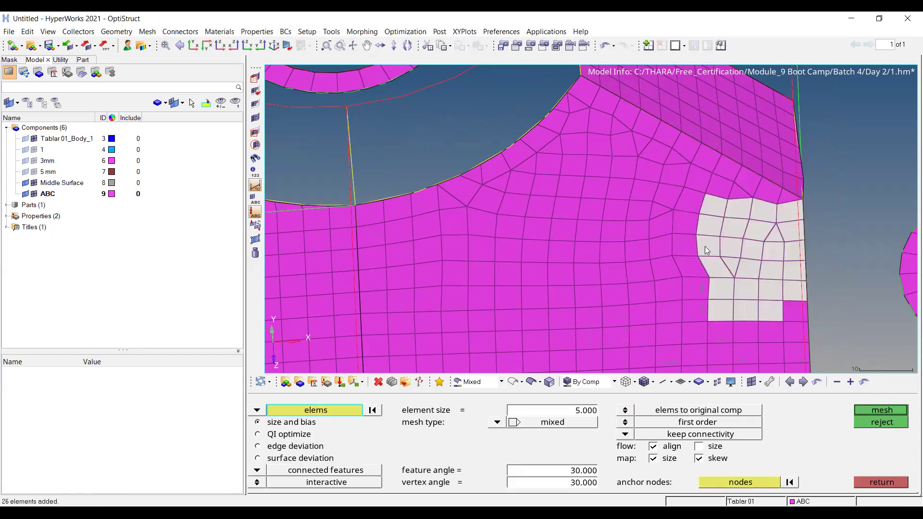
shift+drag(682, 221, 823, 346)
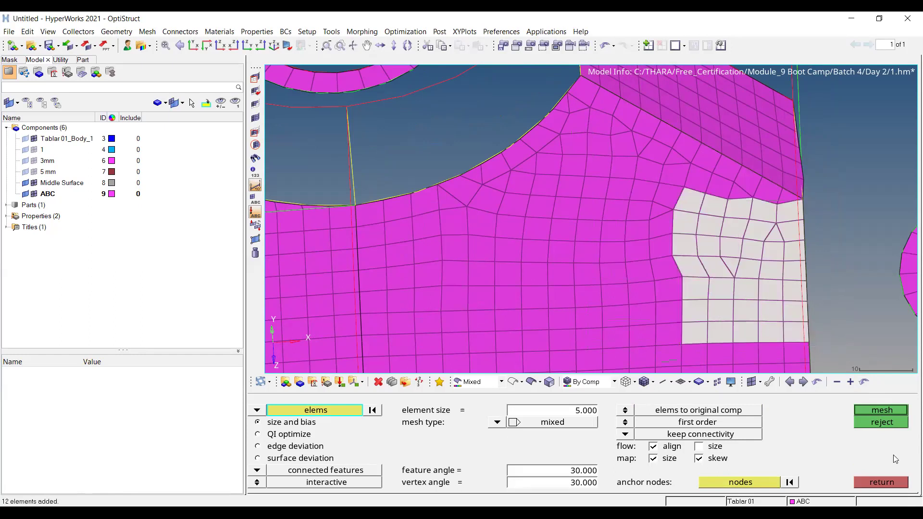
Try remeshing the selected outer-edge block at size 5 and reject the result
click(896, 411)
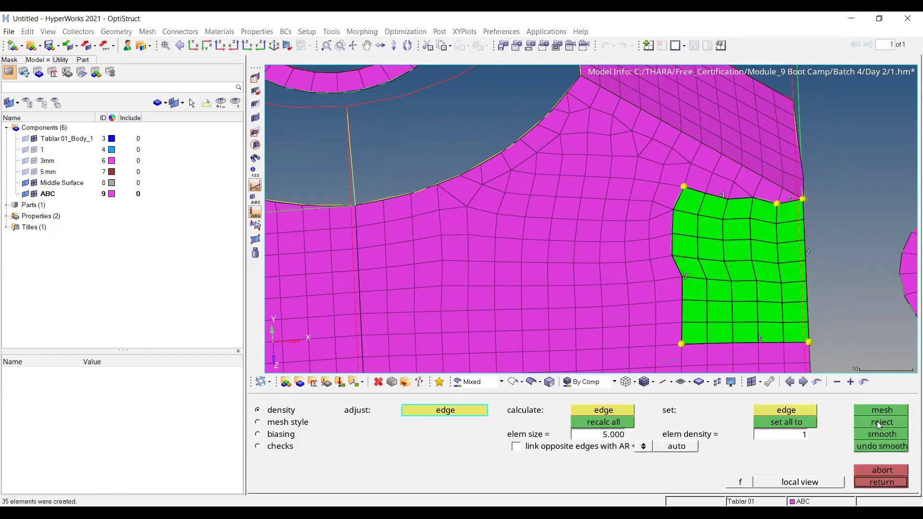
click(878, 421)
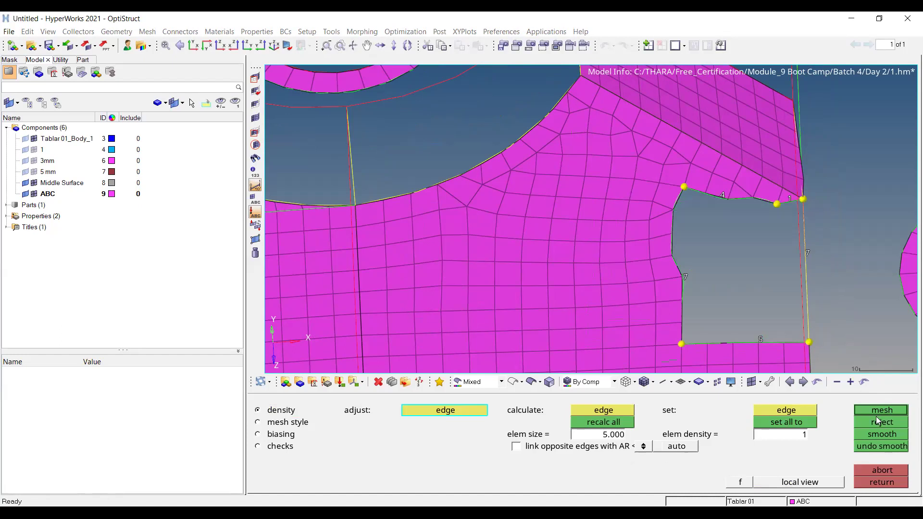
key(Escape)
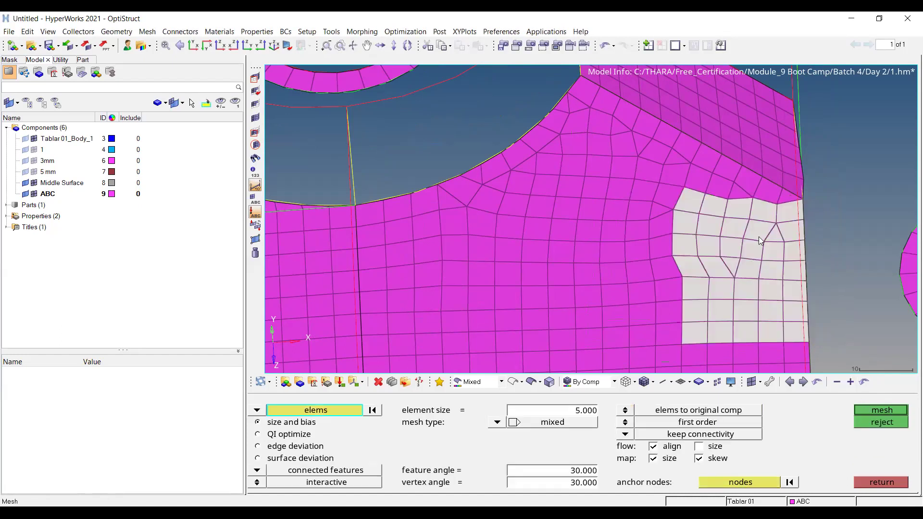
scroll(760, 241, up, 2)
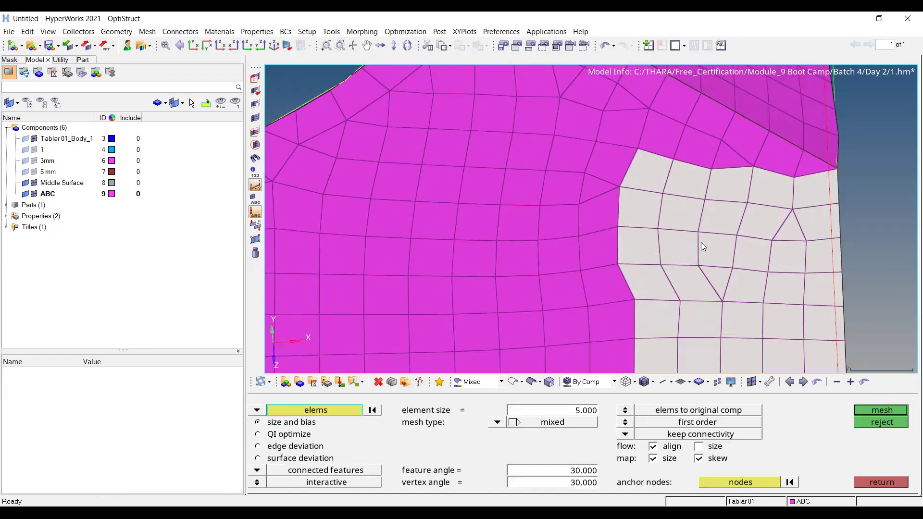
Remesh the selected block of floor elements along the plate's outer edge at size 5 and accept the mesh
scroll(701, 242, down, 2)
click(883, 414)
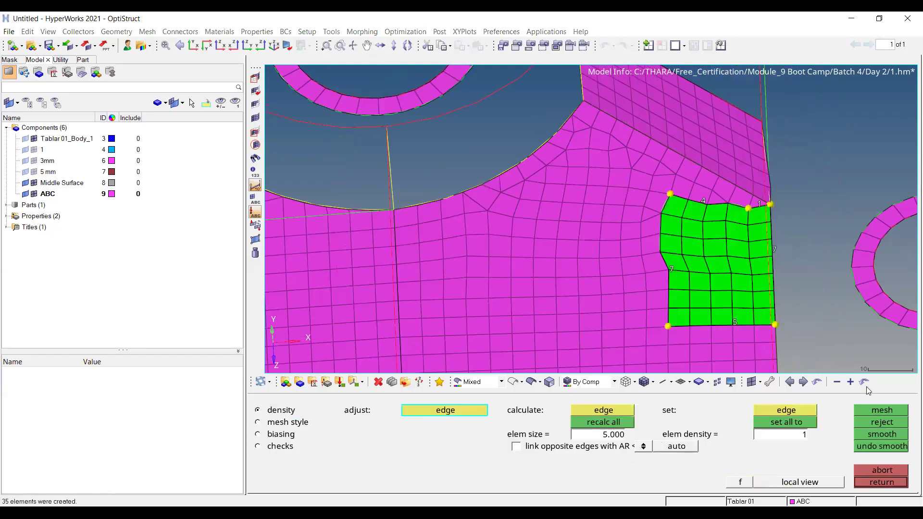
middle_click(714, 267)
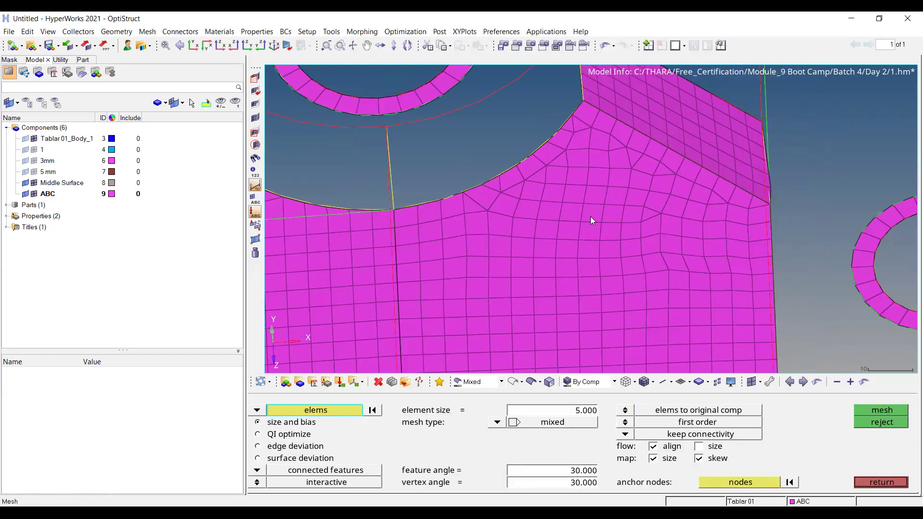
Smooth the floor elements below the diagonal rib four times, with 1 iteration each and the autodecide algorithm
key(shift+F12)
ctrl+right_drag(622, 206, 605, 156)
shift+drag(545, 144, 752, 319)
click(901, 411)
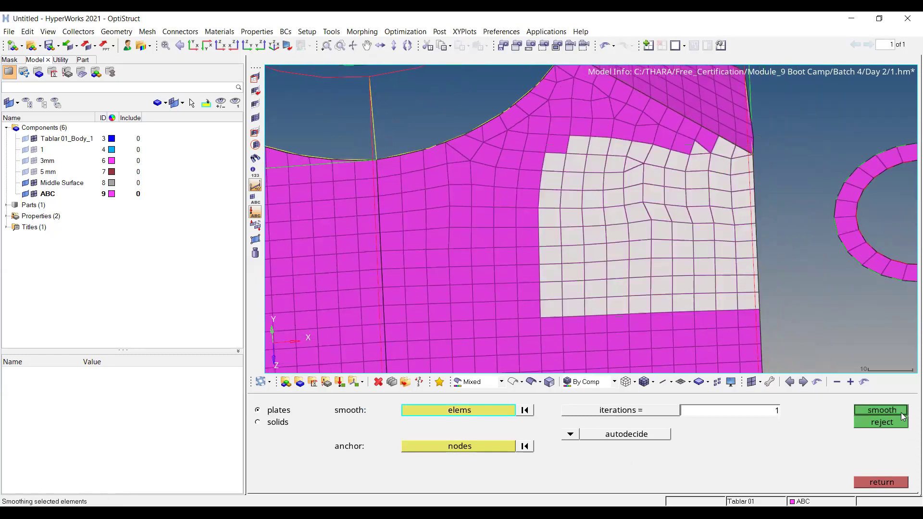
click(901, 412)
click(901, 411)
click(901, 412)
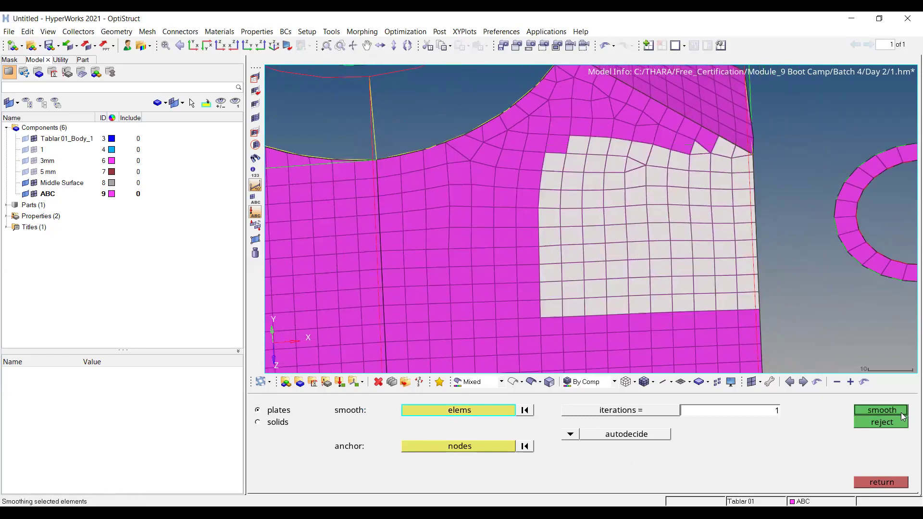
key(F12)
scroll(602, 188, up, 5)
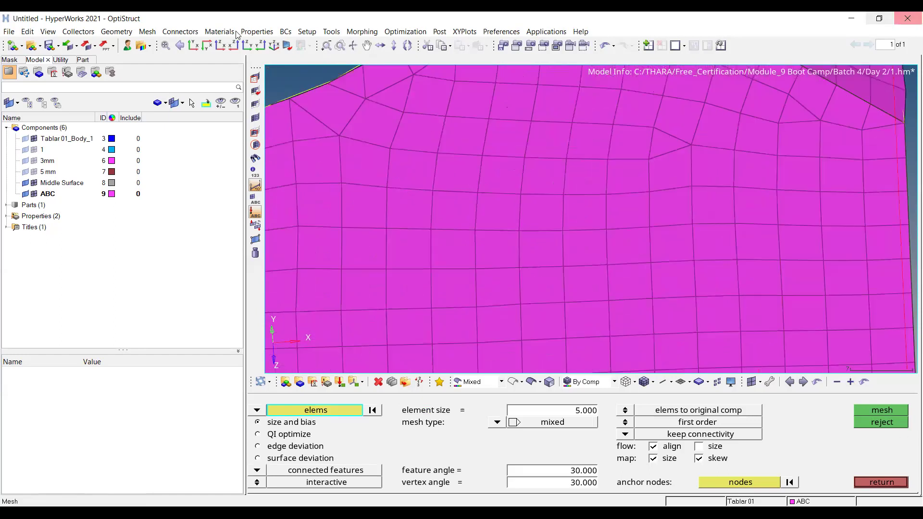
scroll(653, 153, down, 5)
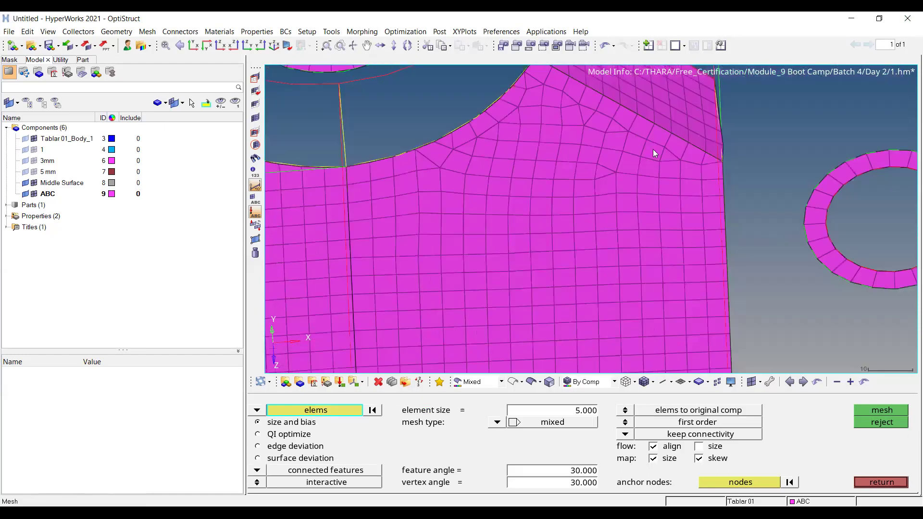
scroll(630, 183, down, 5)
ctrl+drag(587, 242, 628, 258)
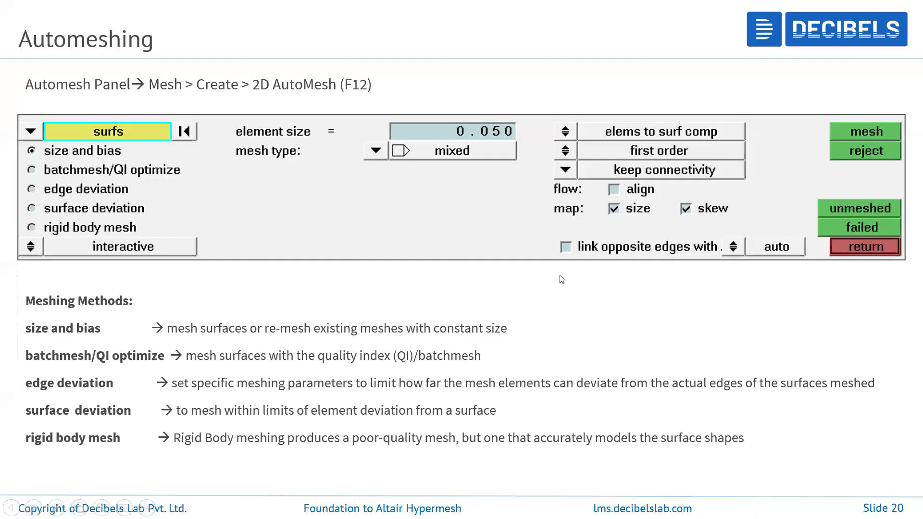
click(559, 276)
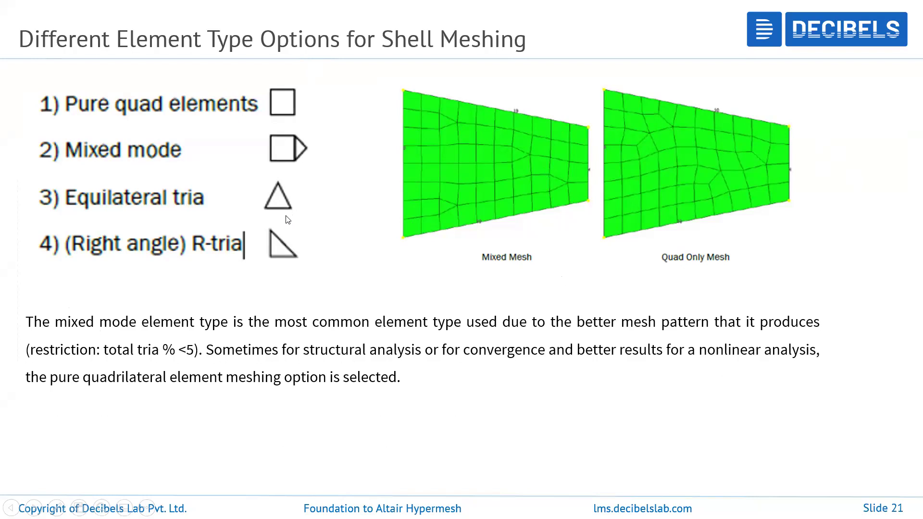
click(401, 196)
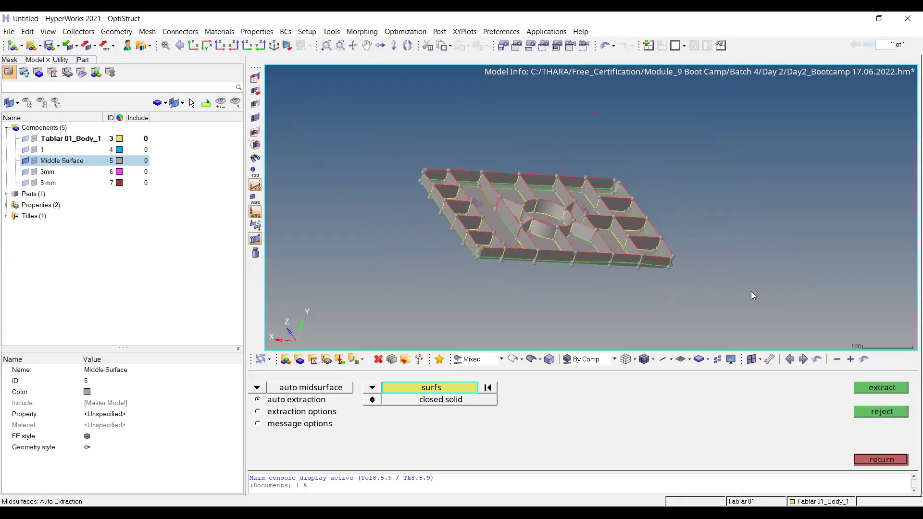
Display the elements of all components in the Day2_Bootcamp 17.06.2022 model
key(d)
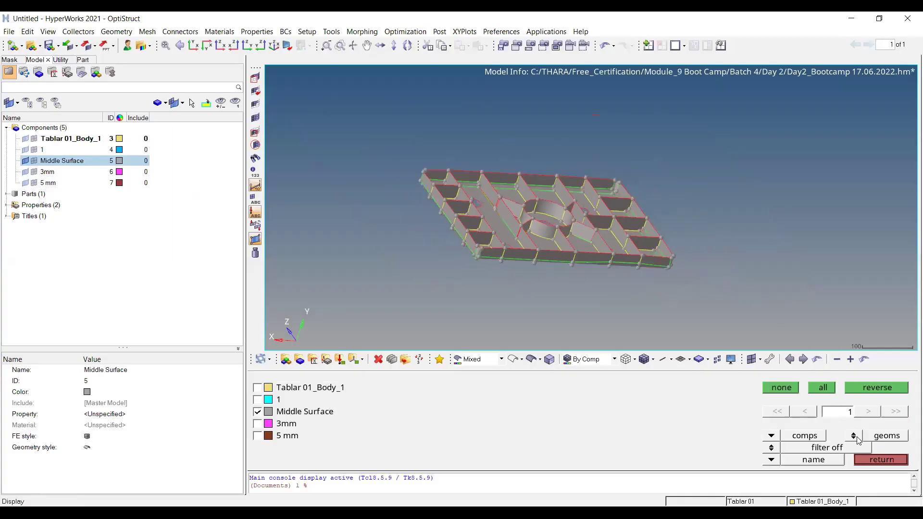
click(822, 387)
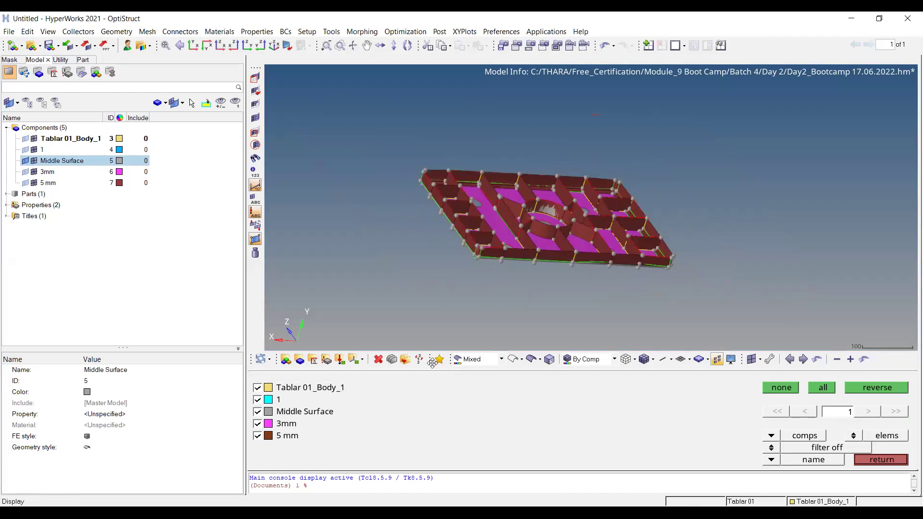
key(d)
Examine the finished mesh on the floor, ribs and central boss from above and at an angle, and leave the midsurface command
ctrl+drag(589, 212, 589, 250)
scroll(451, 248, up, 5)
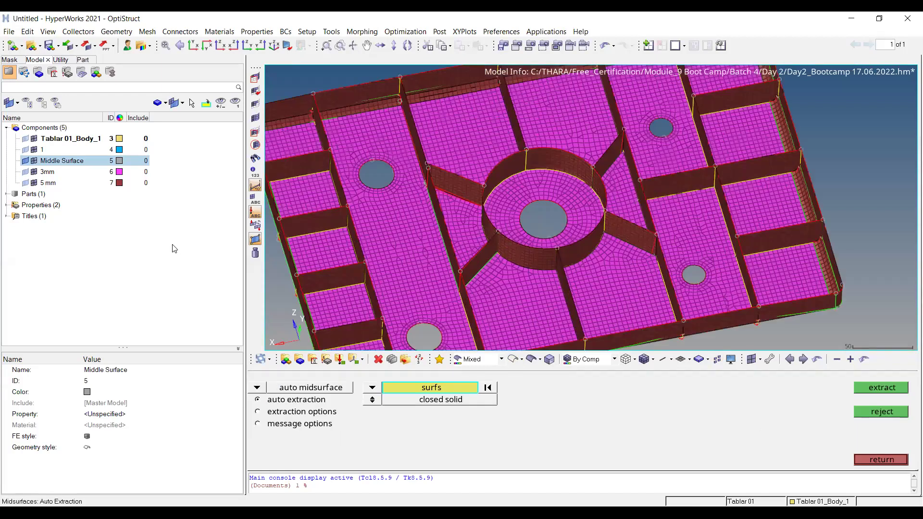
scroll(506, 220, down, 5)
ctrl+drag(538, 212, 524, 199)
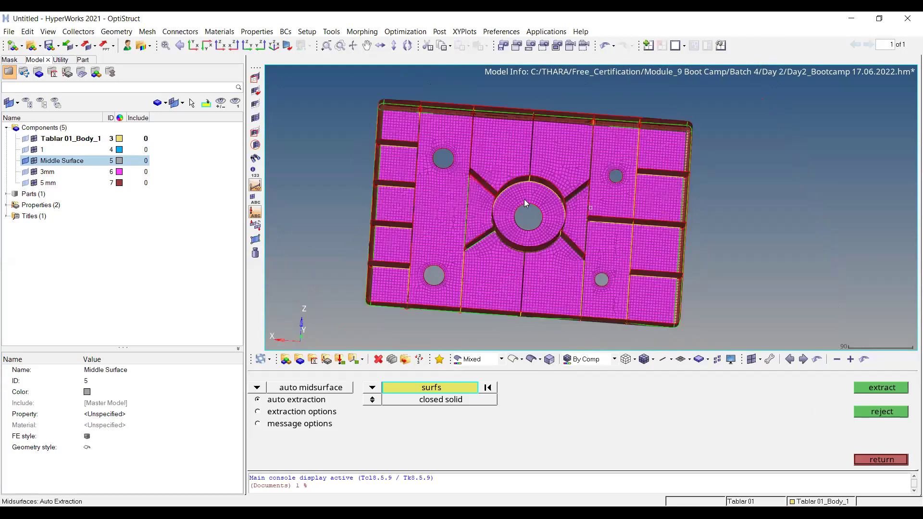
scroll(529, 197, up, 5)
ctrl+drag(552, 158, 560, 263)
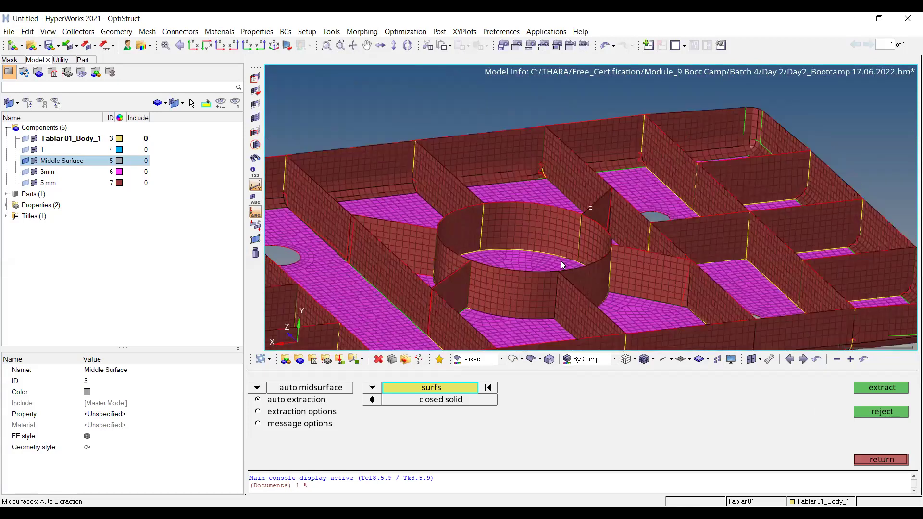
key(Escape)
ctrl+right_drag(570, 263, 559, 201)
scroll(559, 205, down, 2)
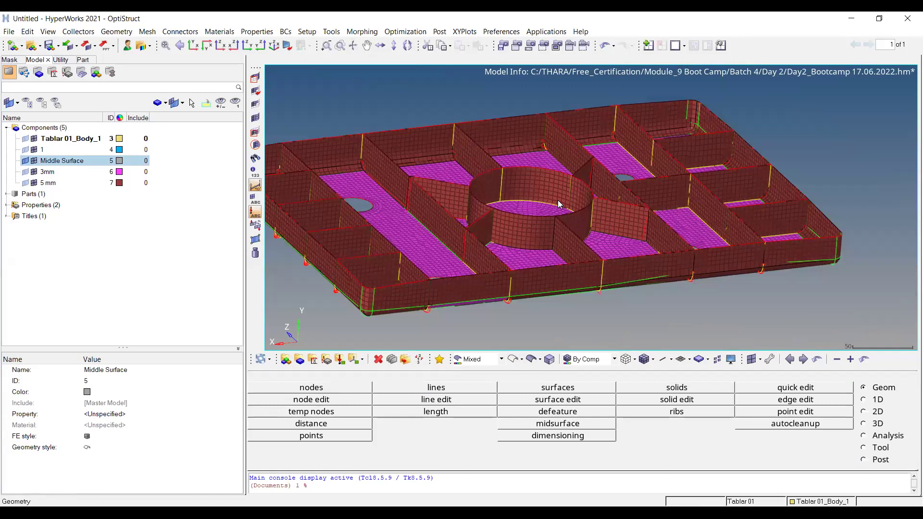
scroll(558, 204, down, 1)
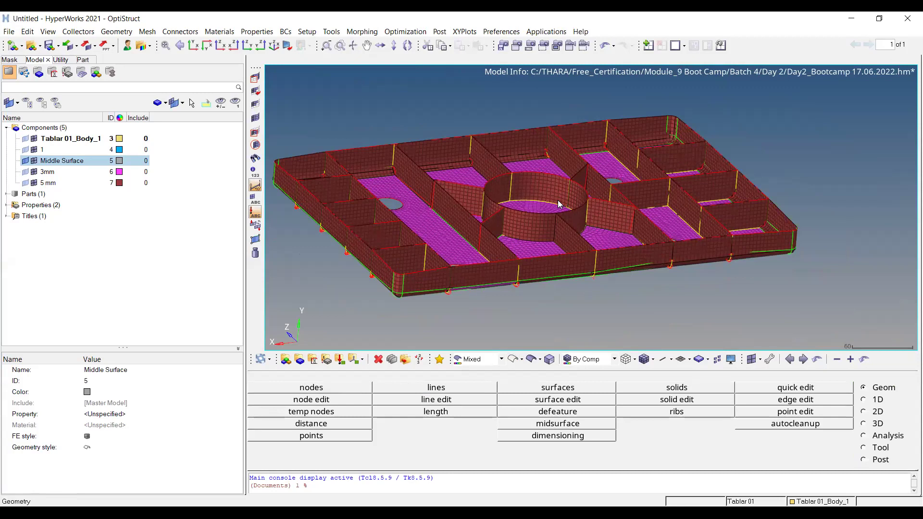
Check the displayed 2D elements for warpage above 15 and examine where the failed elements lie near the outer wall
key(F10)
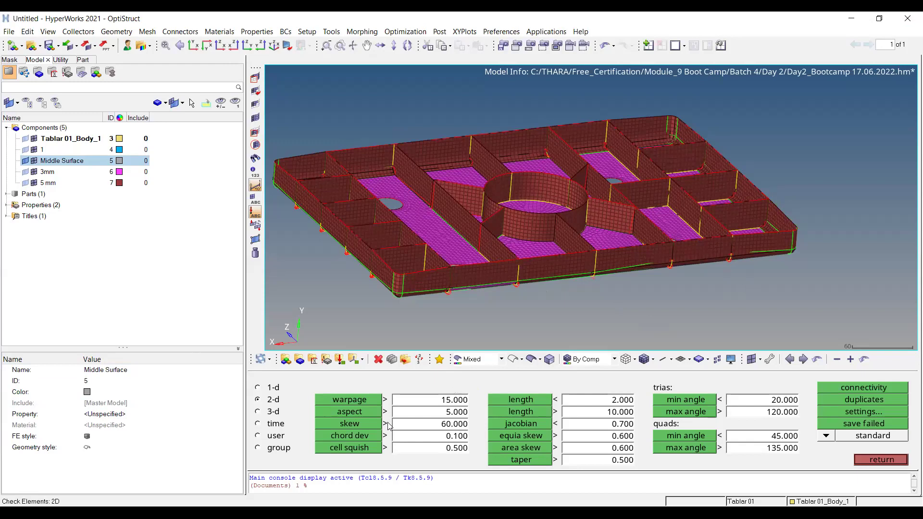
click(367, 400)
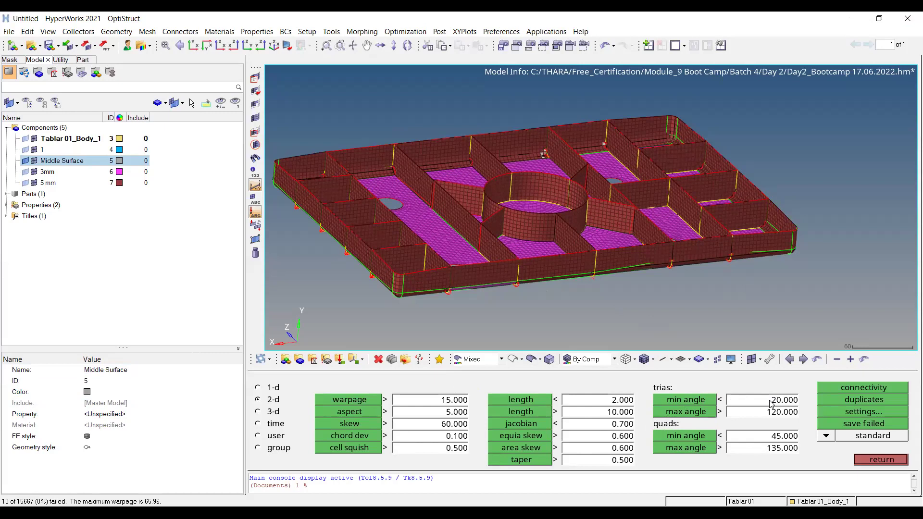
scroll(549, 203, up, 8)
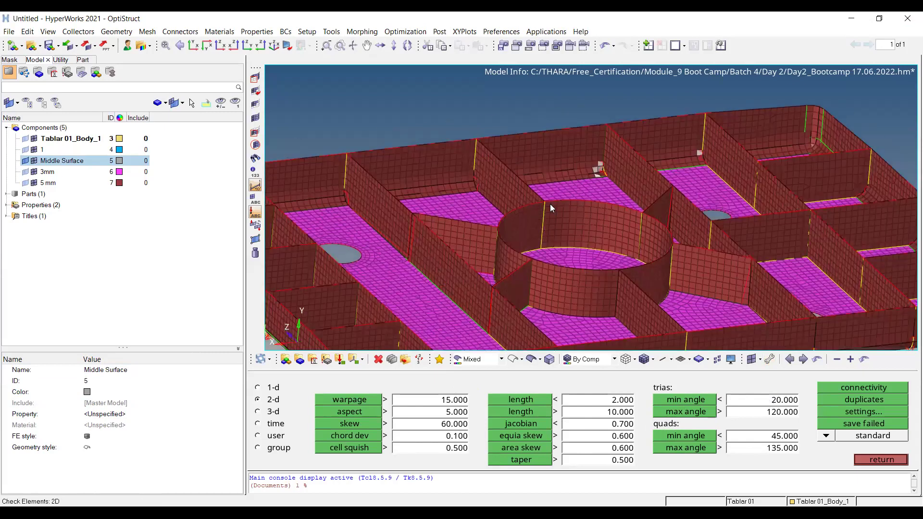
scroll(568, 201, down, 6)
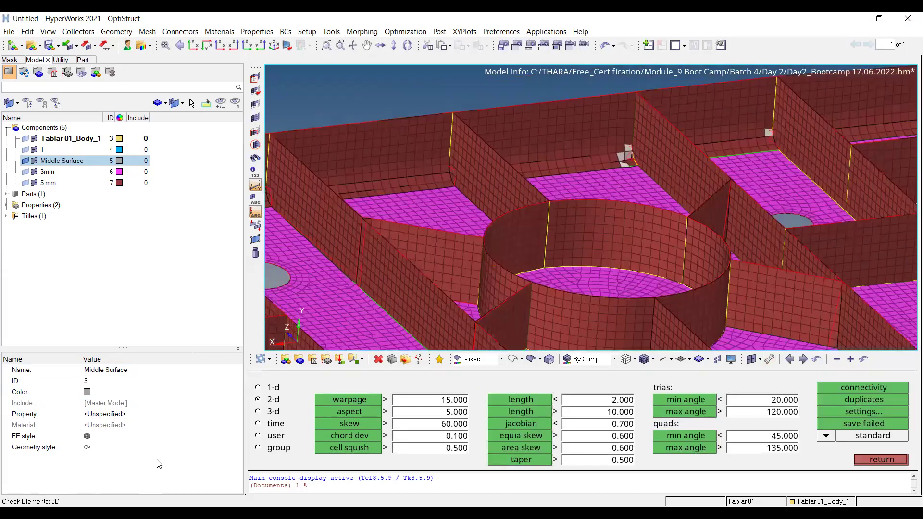
click(342, 401)
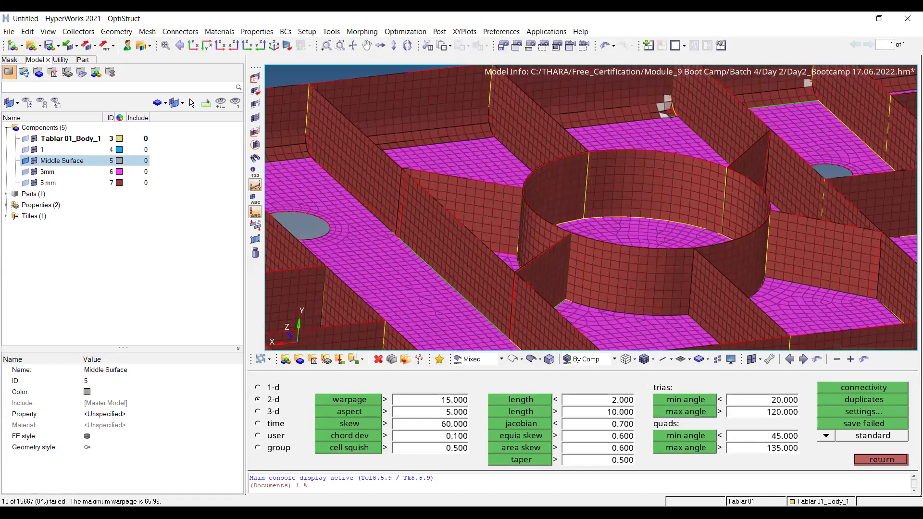
Rerun the warpage check on the whole plate and save the failed elements
ctrl+scroll(481, 226, down, 6)
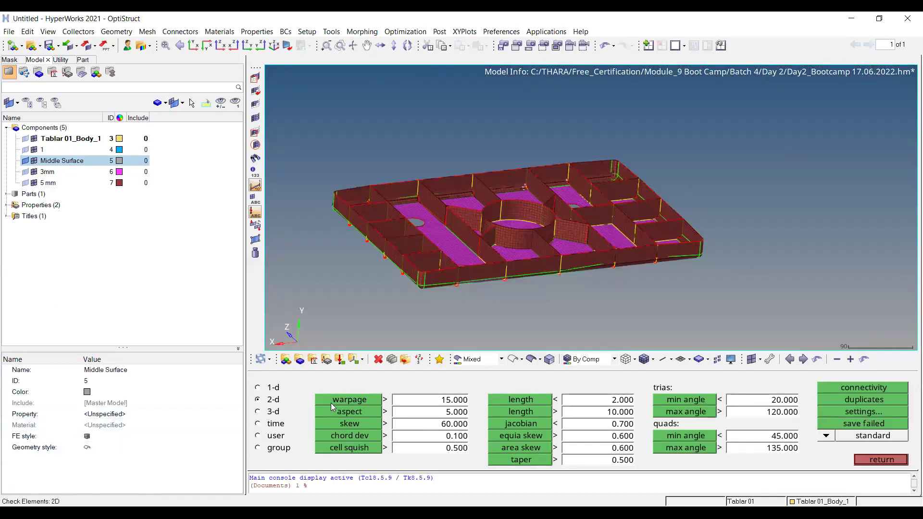
click(329, 400)
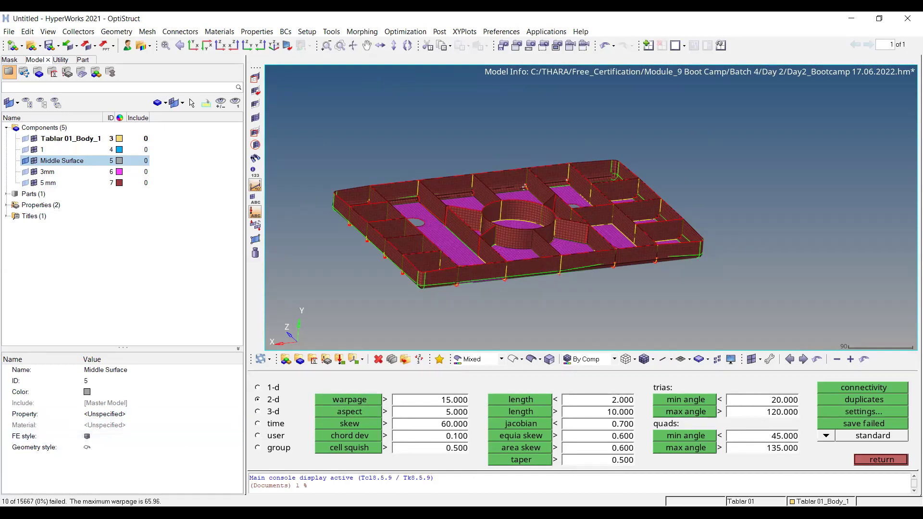
click(875, 425)
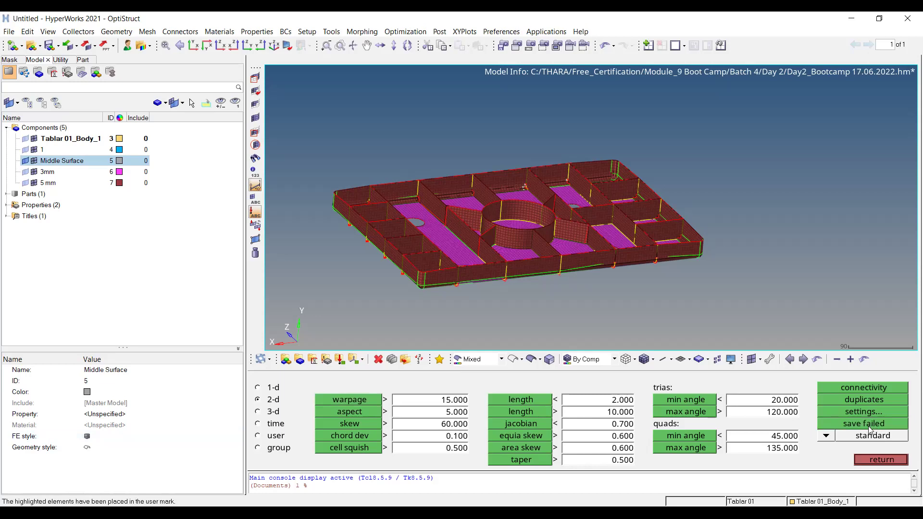
Retrieve the saved failed elements, isolate them by reverse masking, and display the elements attached to them
key(F5)
click(485, 387)
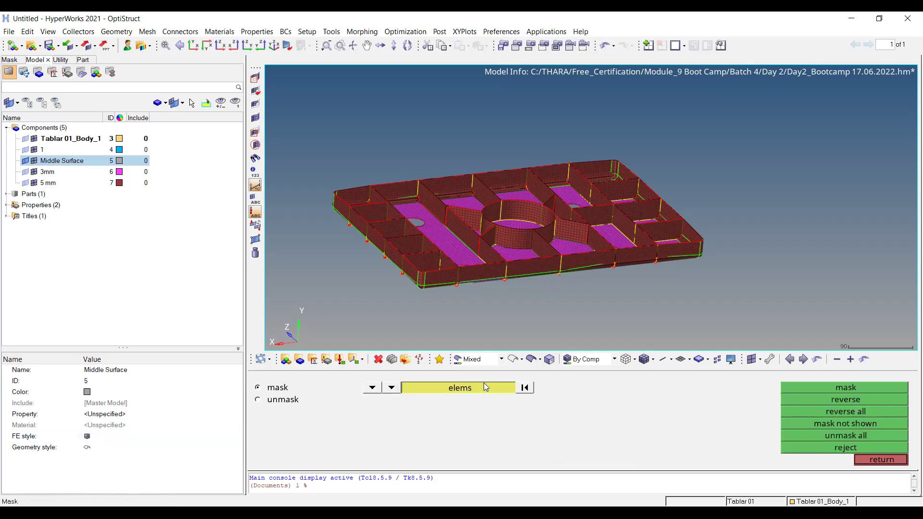
click(435, 412)
click(874, 391)
click(872, 400)
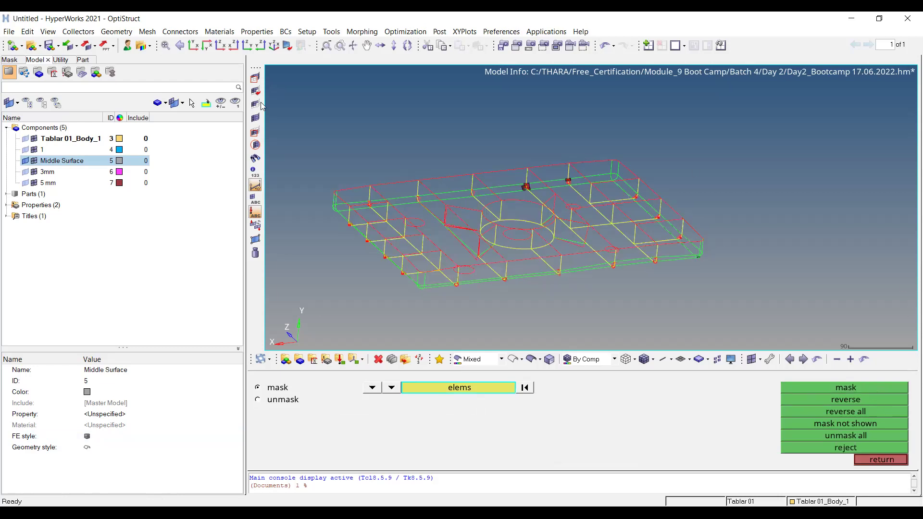
scroll(560, 185, up, 3)
scroll(449, 203, up, 8)
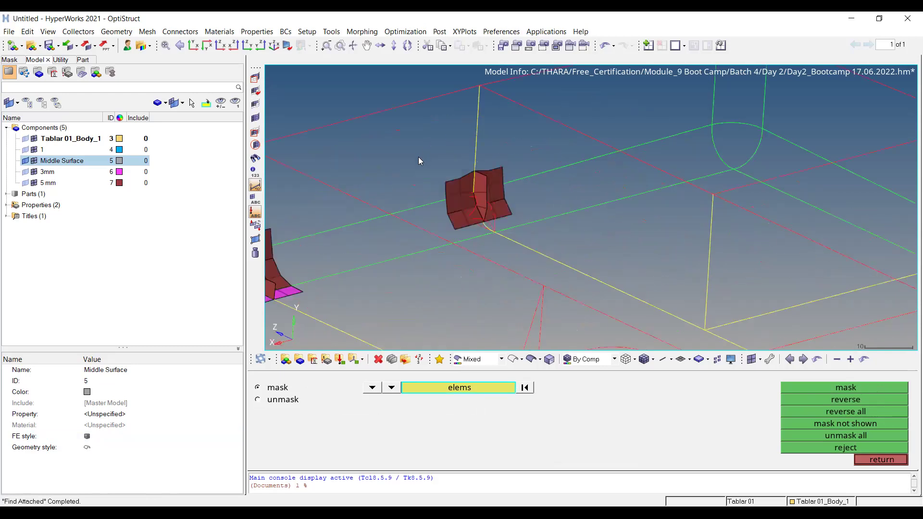
key(Escape)
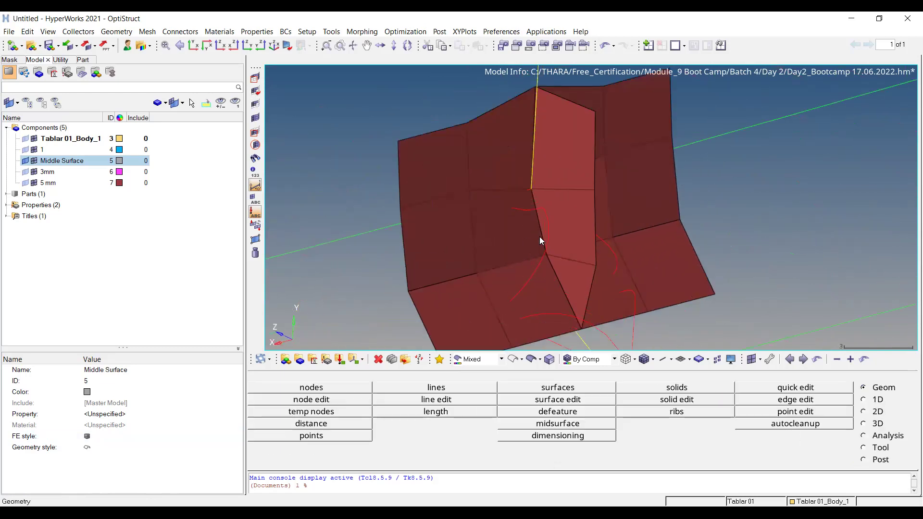
Check the isolated elements for warpage above 15 and query the quality values of the failed element beside the rib
key(F10)
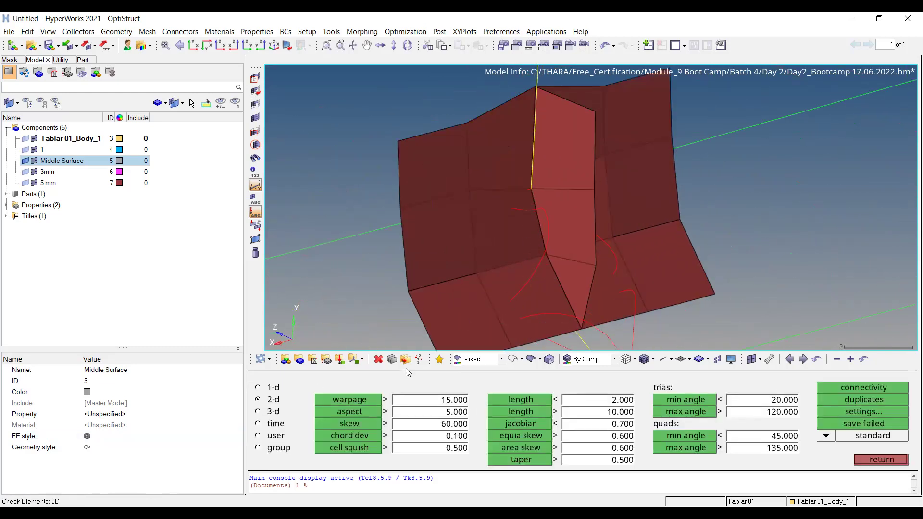
click(364, 400)
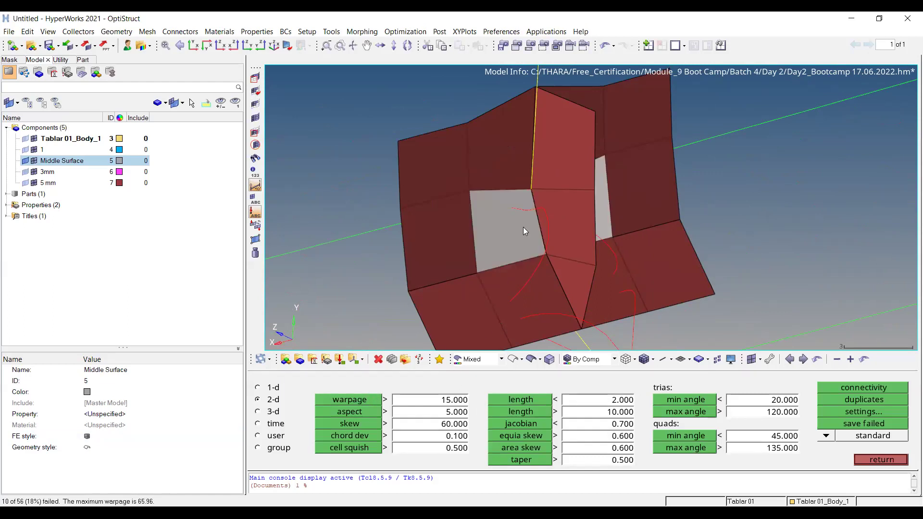
scroll(518, 190, down, 2)
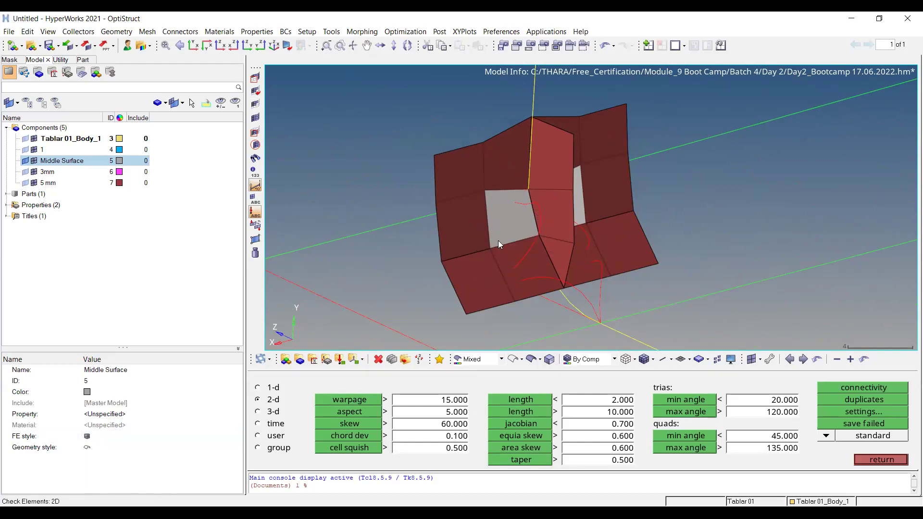
scroll(513, 220, up, 2)
click(512, 212)
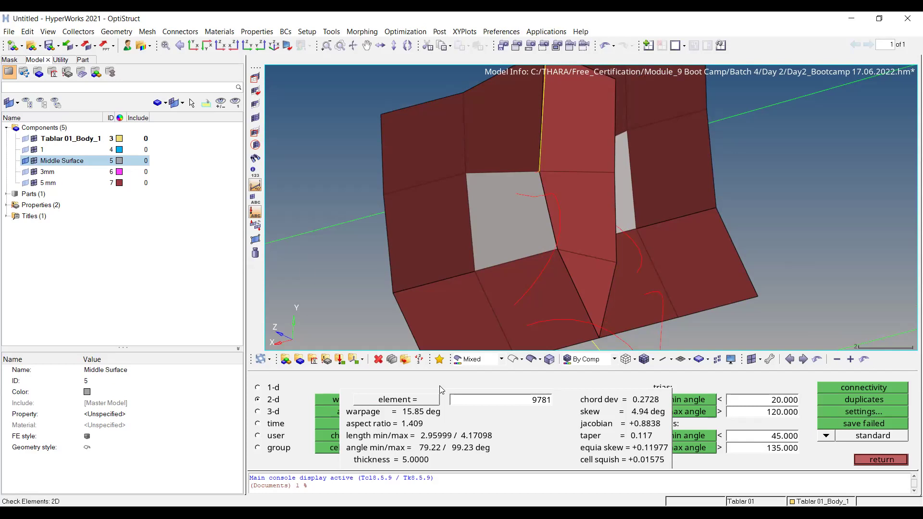
scroll(459, 227, down, 3)
scroll(436, 180, up, 4)
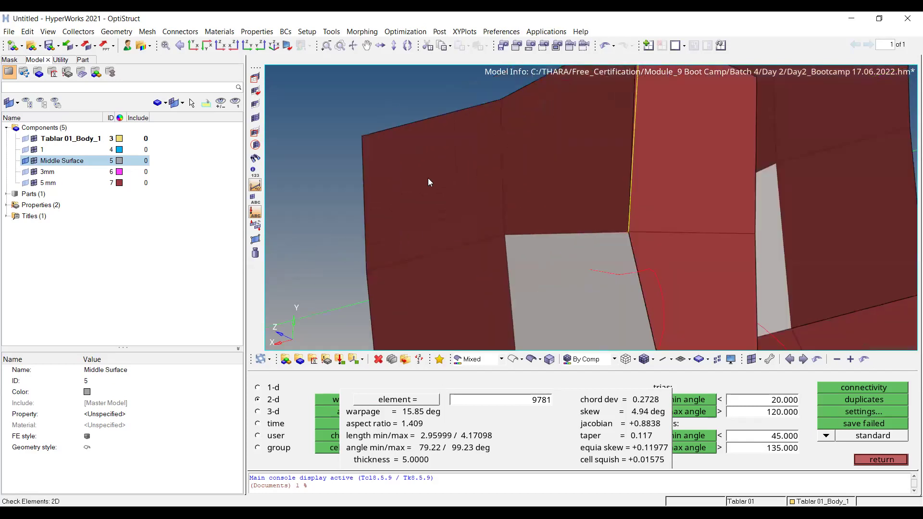
click(405, 188)
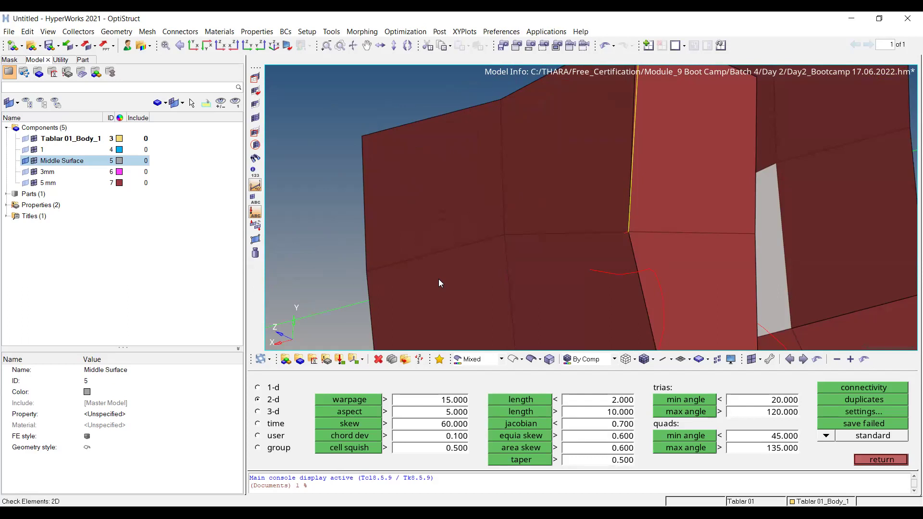
scroll(569, 177, down, 3)
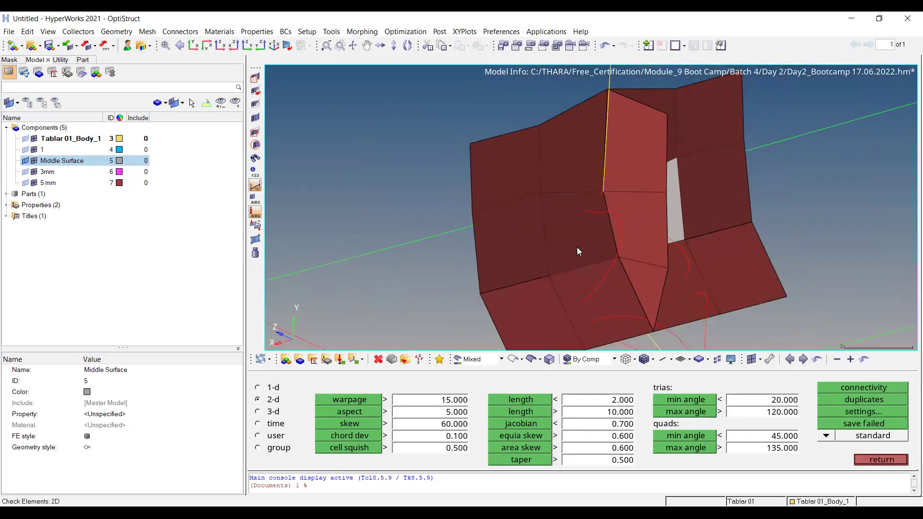
Translate the failed element's corner node beside the rib by 0.100, using three neighbouring nodes to define the direction
key(Escape)
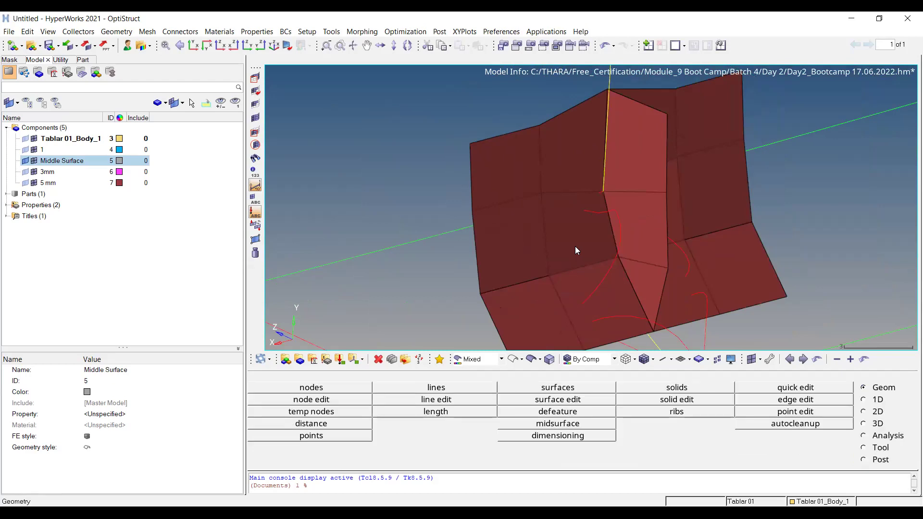
key(shift+F4)
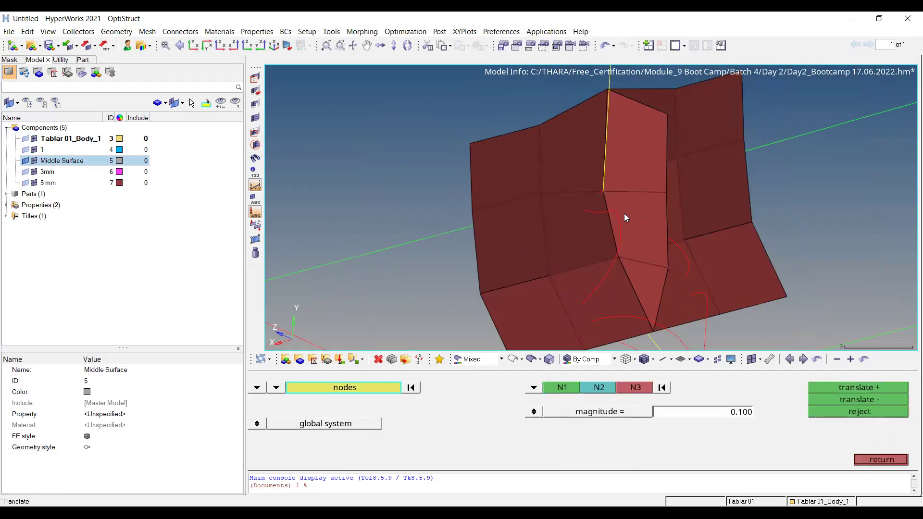
scroll(624, 218, up, 3)
scroll(622, 219, down, 8)
ctrl+drag(887, 307, 826, 303)
ctrl+right_drag(728, 215, 673, 100)
scroll(735, 267, up, 2)
ctrl+right_drag(774, 240, 606, 129)
scroll(678, 225, up, 5)
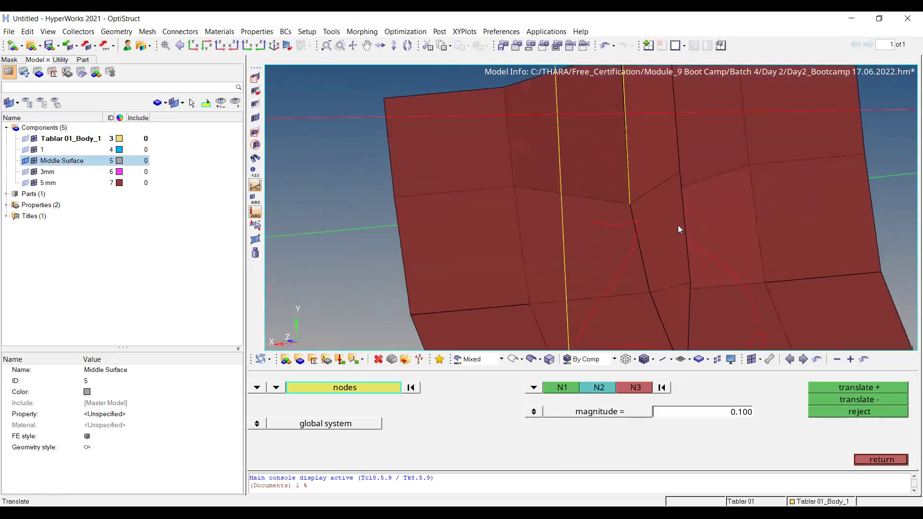
ctrl+right_drag(651, 288, 658, 257)
click(657, 258)
click(663, 387)
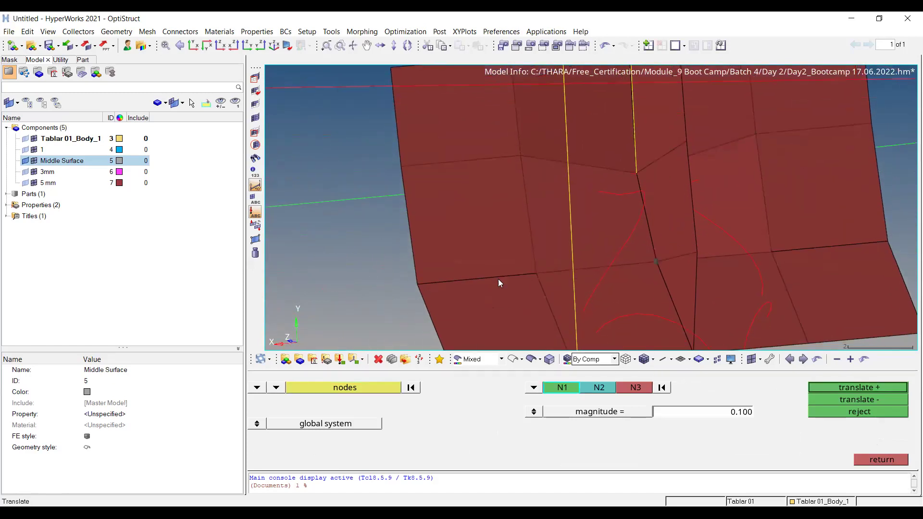
click(536, 273)
click(520, 155)
click(636, 172)
click(858, 399)
click(858, 388)
click(857, 387)
Query the quality values of the adjusted element and rerun the warpage check above 15 on the isolated elements
key(F10)
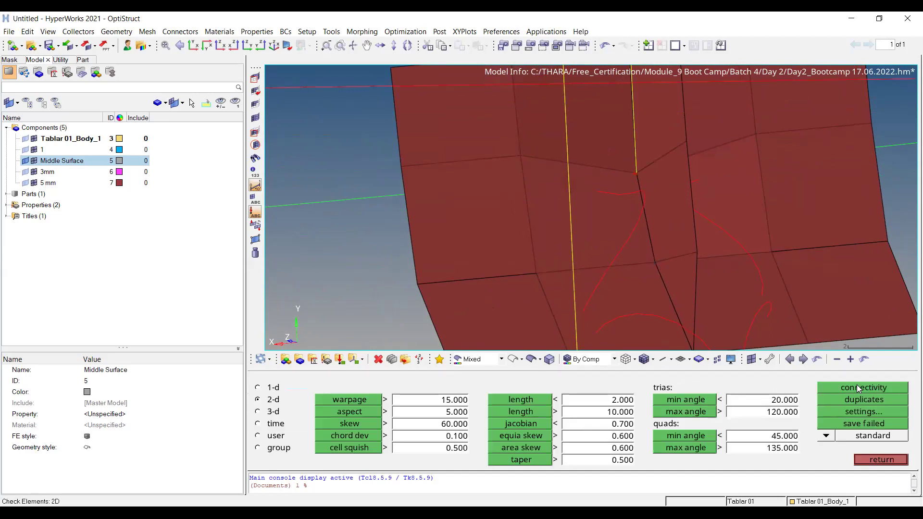
click(605, 212)
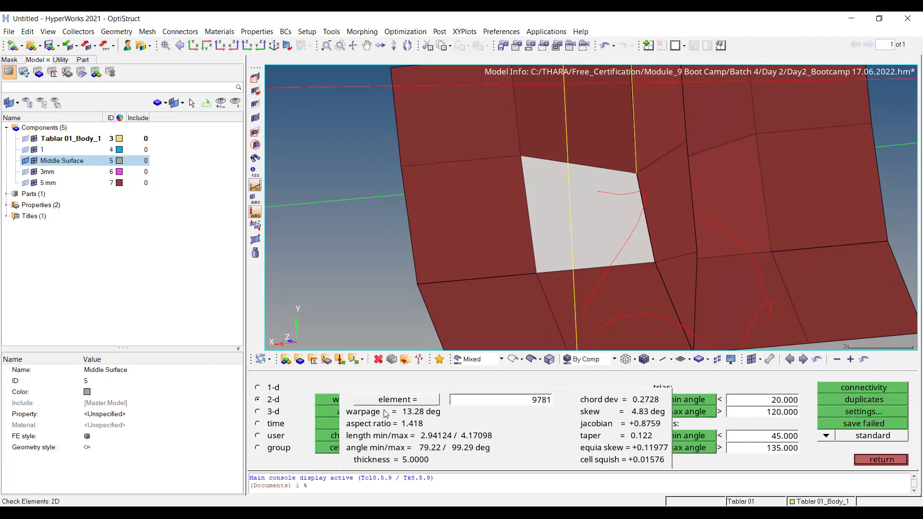
click(394, 279)
click(347, 402)
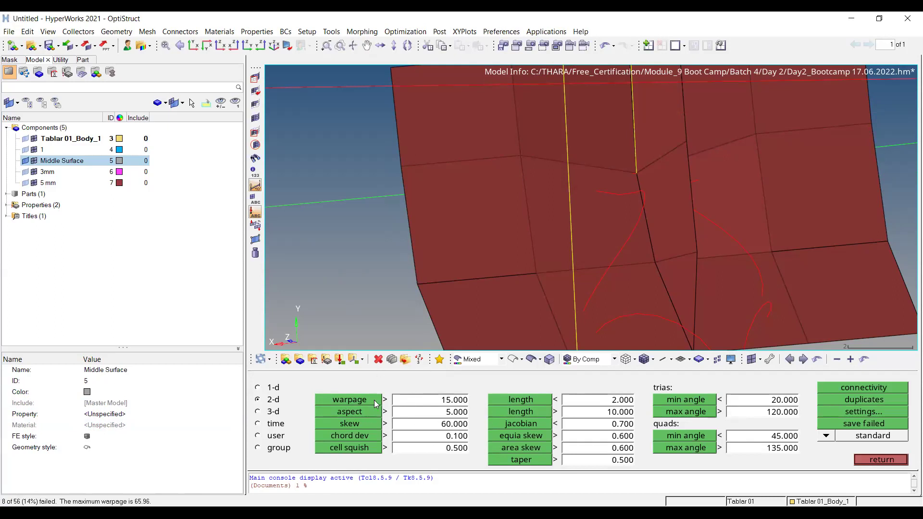
Display all elements of the plate again and check them for aspect ratio above 5
scroll(532, 189, down, 5)
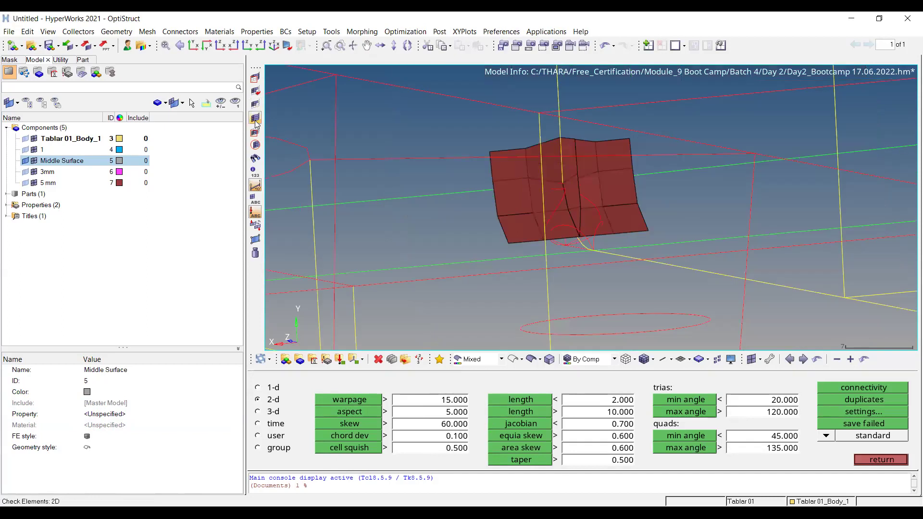
click(255, 117)
scroll(622, 200, down, 3)
click(364, 414)
ctrl+drag(665, 154, 679, 219)
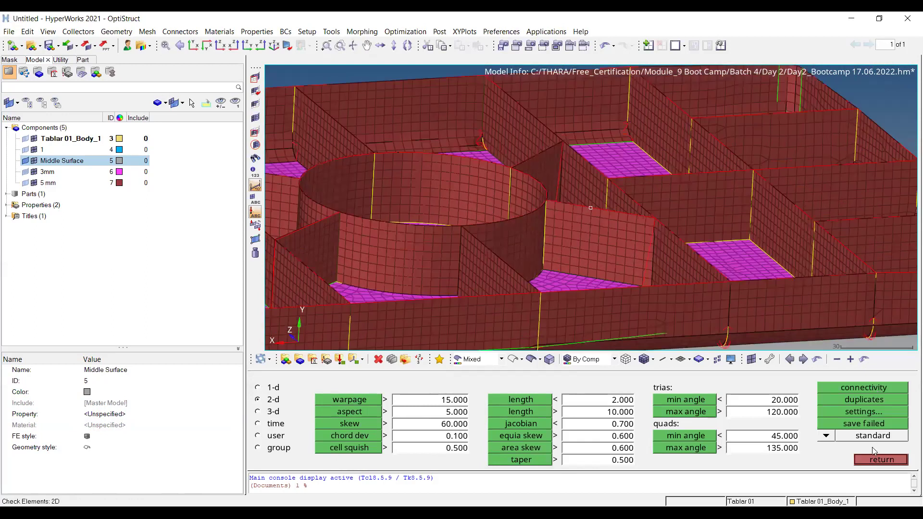
Retrieve the elements failing the aspect ratio check, isolate them by reverse masking, and display the elements attached to them
key(F5)
click(474, 388)
click(450, 411)
click(848, 390)
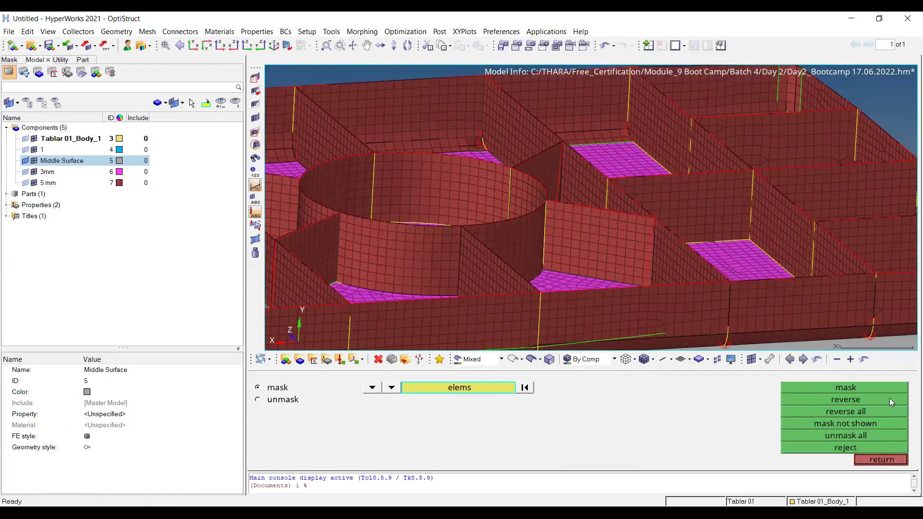
click(889, 399)
click(255, 103)
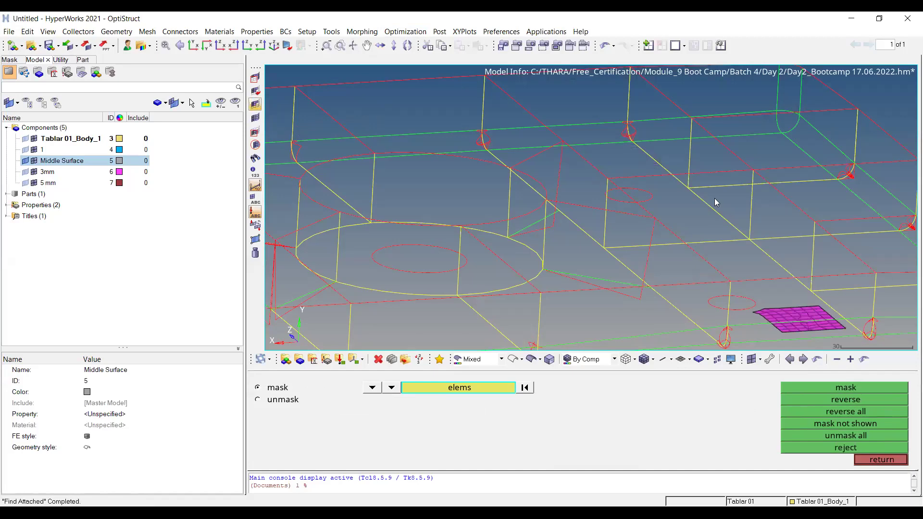
Check the isolated 3mm elements for aspect ratio above 5 and examine the shape of the failed ones
ctrl+right_drag(714, 198, 618, 180)
ctrl+scroll(601, 198, down, 3)
ctrl+drag(599, 198, 656, 279)
ctrl+scroll(655, 257, up, 6)
ctrl+right_drag(657, 144, 665, 218)
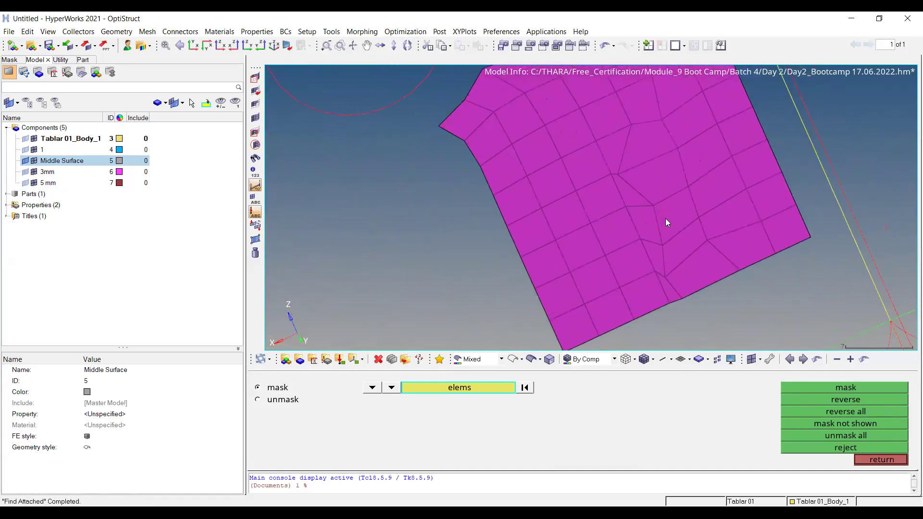
key(F10)
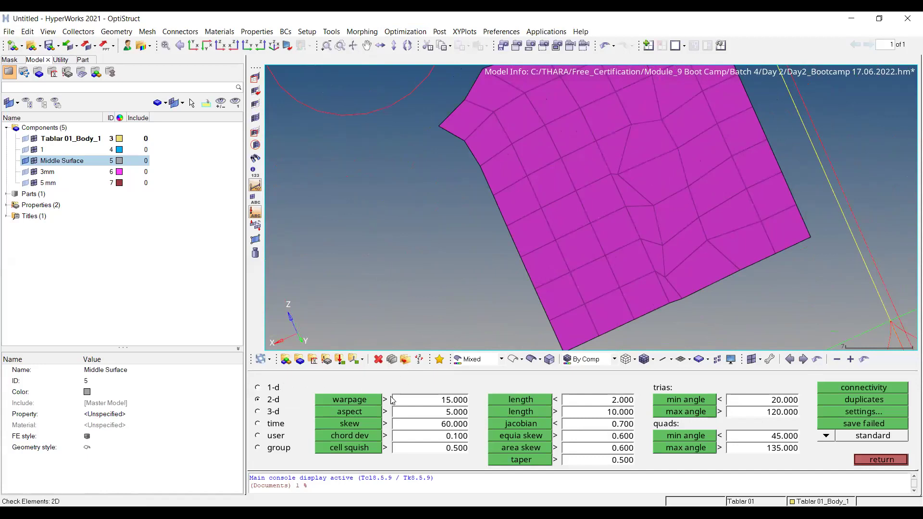
click(349, 412)
ctrl+scroll(561, 198, up, 4)
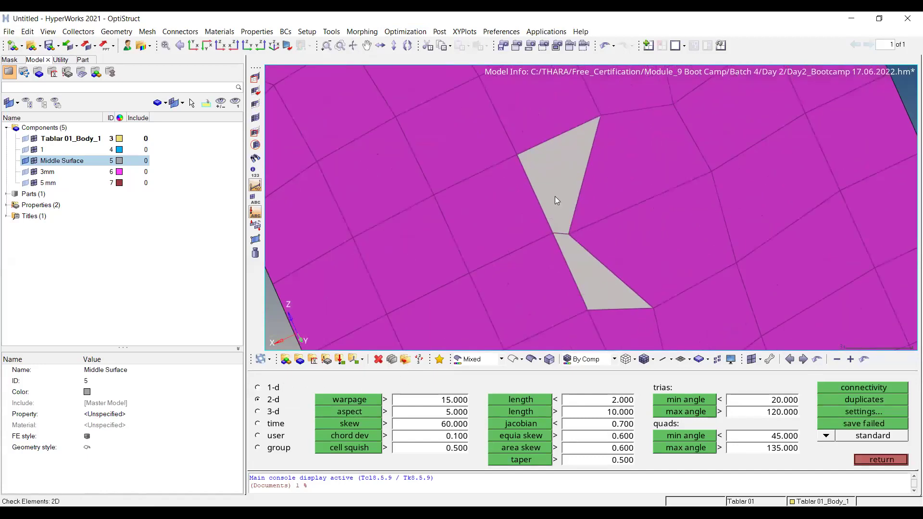
Measure the node-to-node length of a failed element's long edge and of its shortest edge
key(F4)
click(518, 146)
click(592, 120)
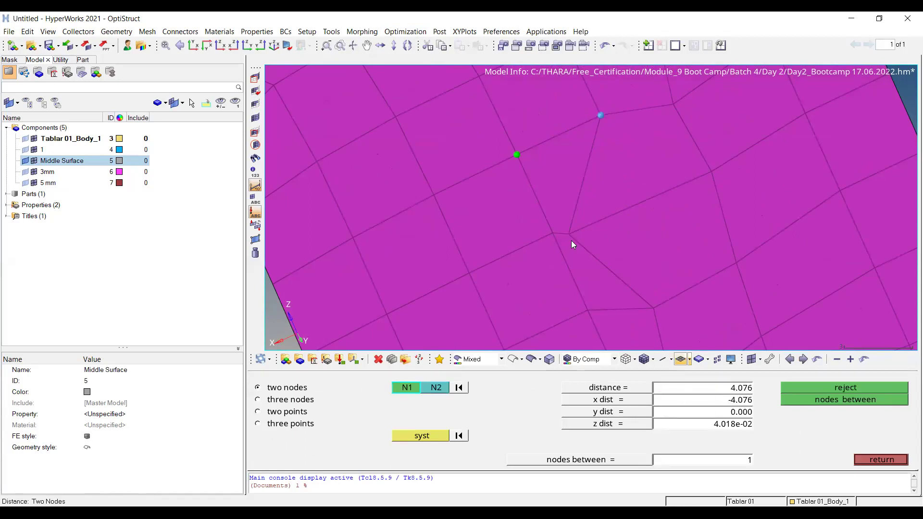
scroll(542, 234, up, 2)
click(557, 234)
click(589, 236)
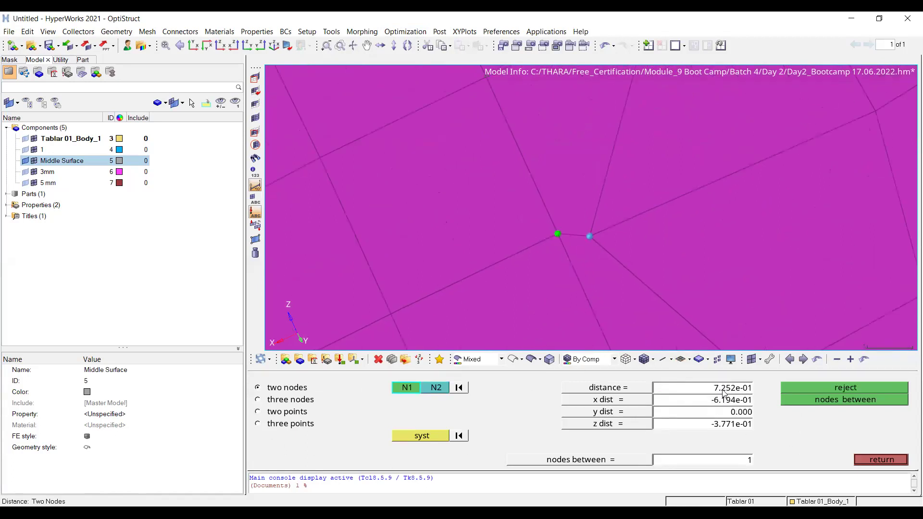
scroll(593, 213, down, 2)
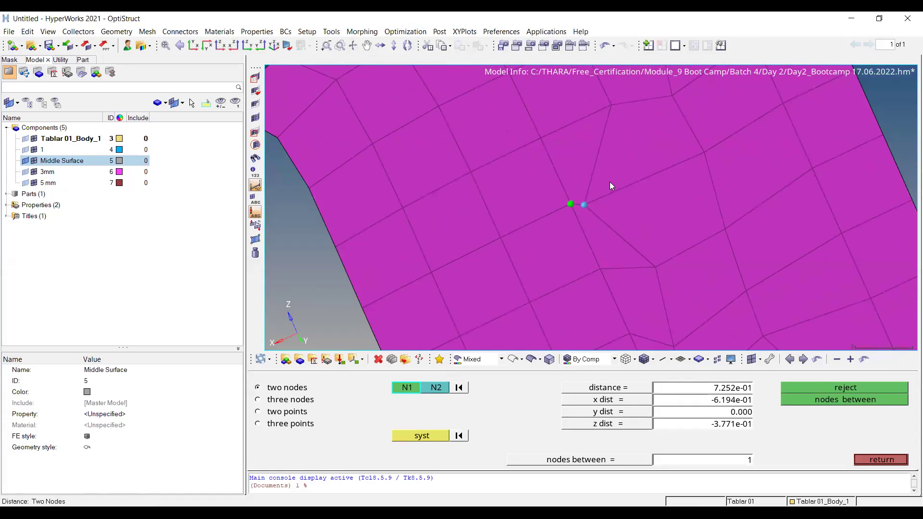
key(Escape)
Display all elements again and check them for a jacobian below 0.7
key(F10)
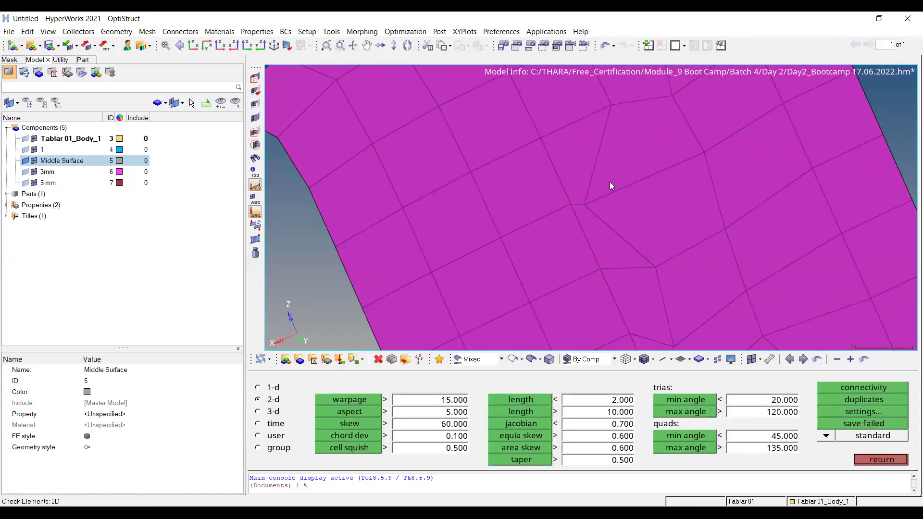
click(257, 117)
click(528, 423)
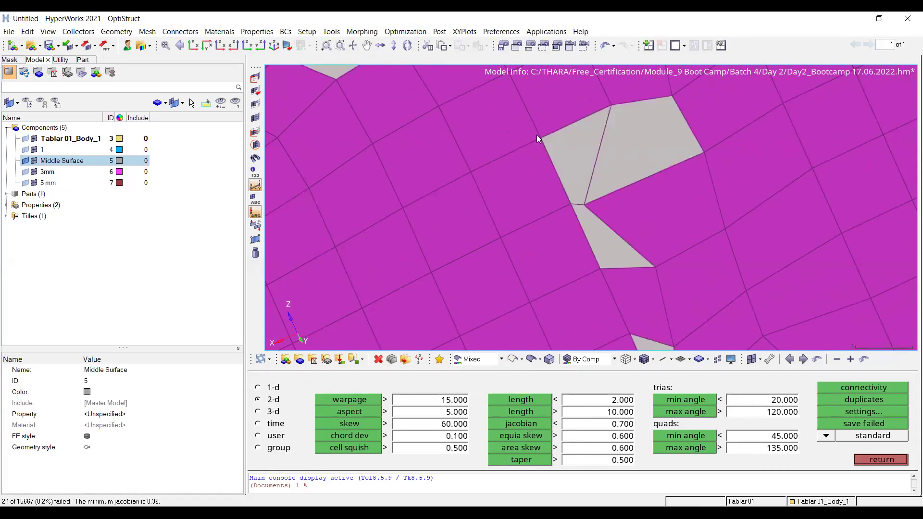
ctrl+right_drag(647, 146, 629, 179)
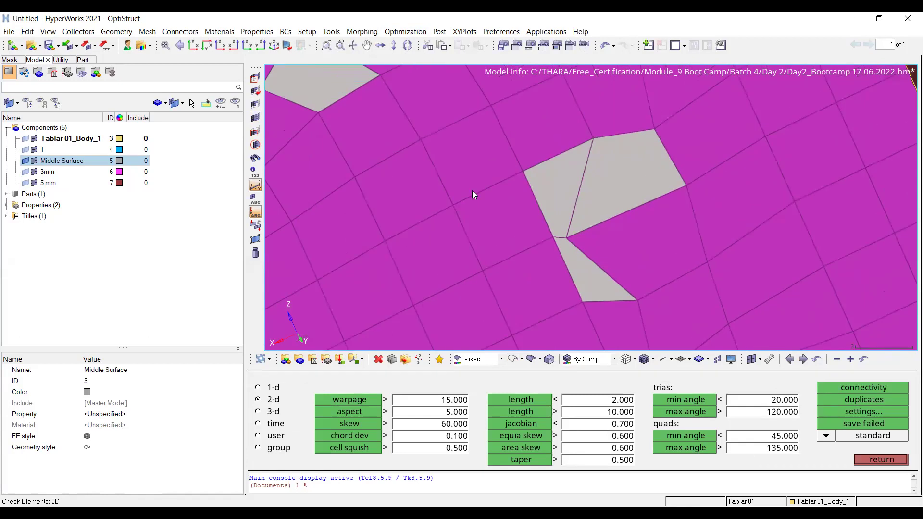
scroll(623, 167, down, 3)
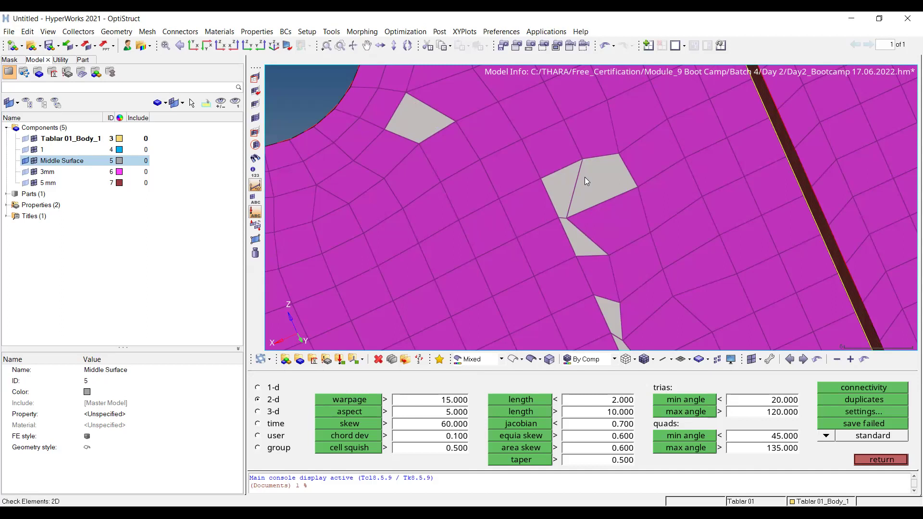
Compare the quality values of a nearly square element with those of the large failed element nearby
scroll(482, 215, up, 5)
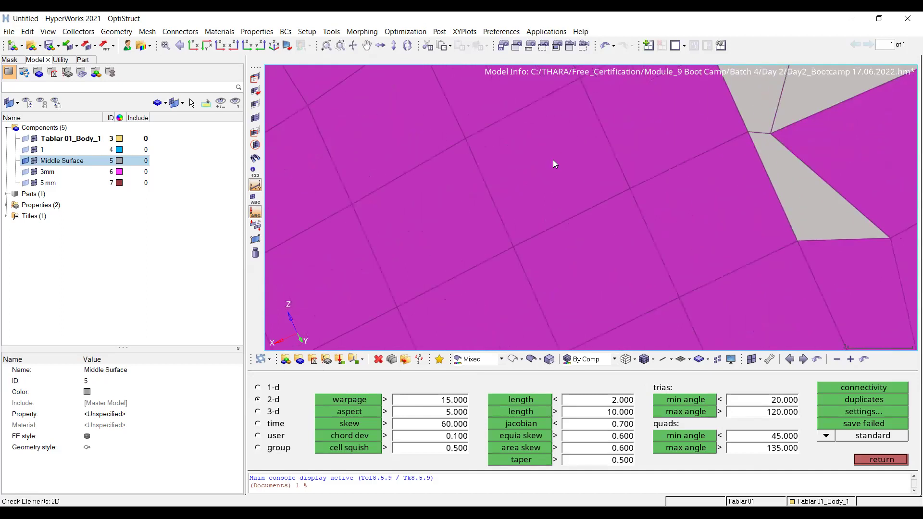
click(569, 169)
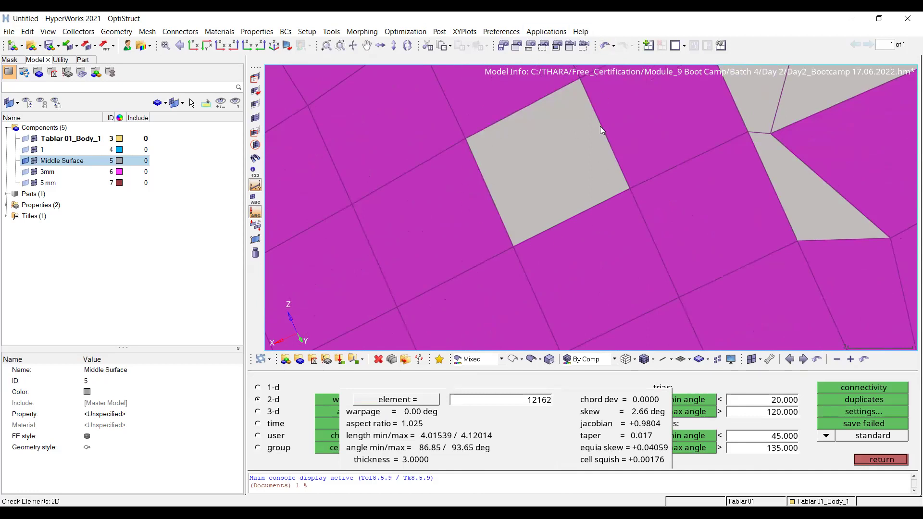
ctrl+right_drag(601, 127, 567, 160)
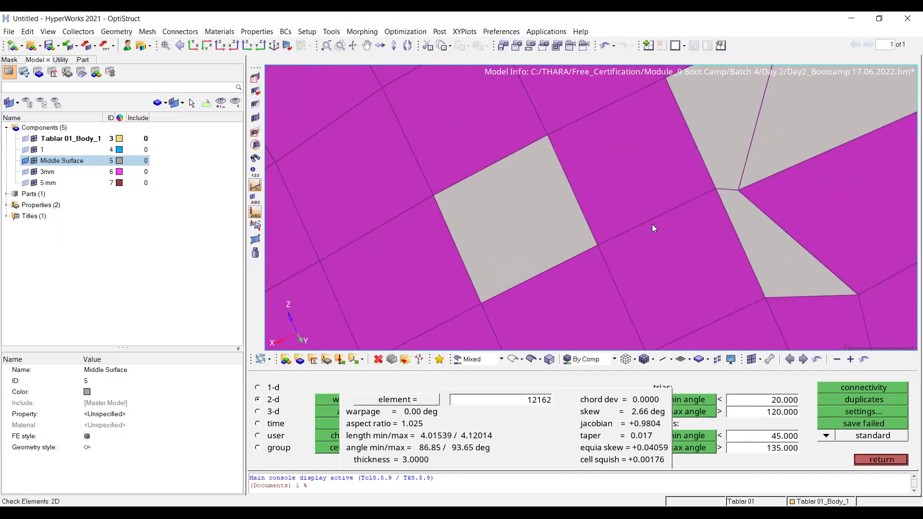
ctrl+right_drag(779, 146, 580, 210)
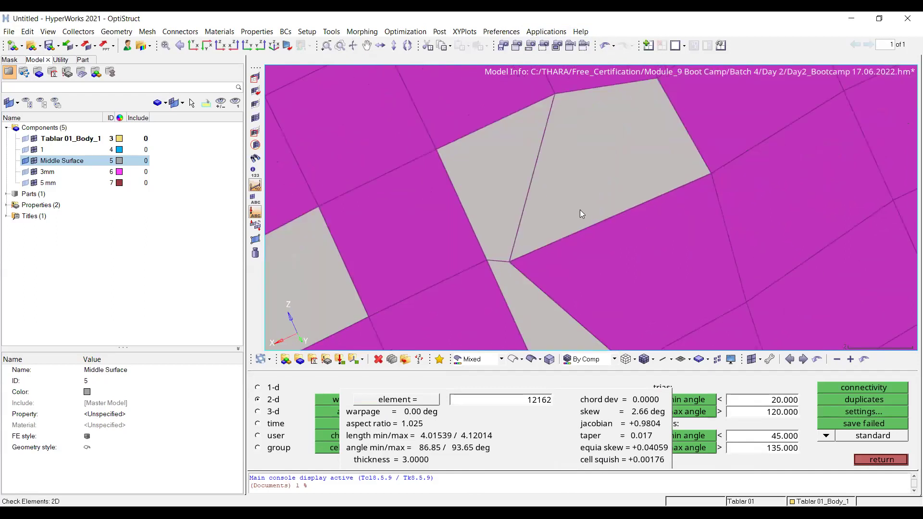
ctrl+scroll(580, 210, down, 3)
scroll(587, 148, up, 1)
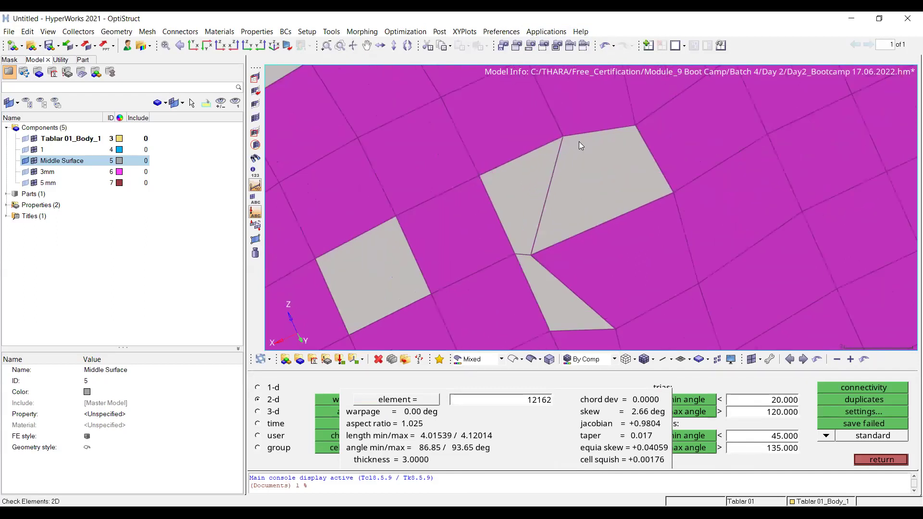
click(591, 187)
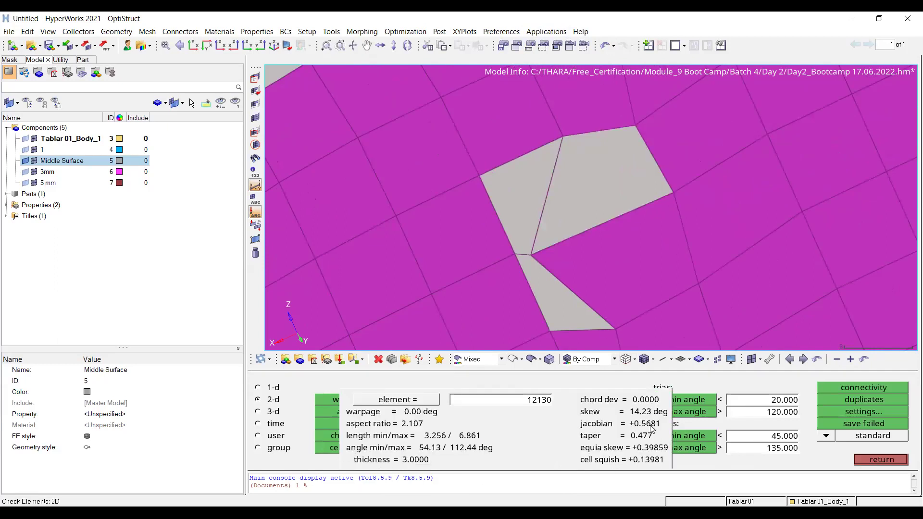
ctrl+right_drag(581, 189, 579, 183)
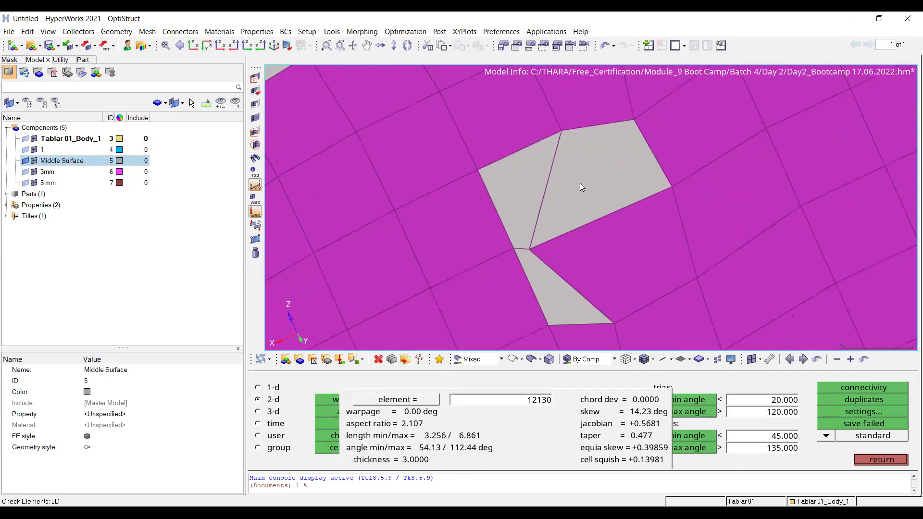
scroll(580, 183, down, 3)
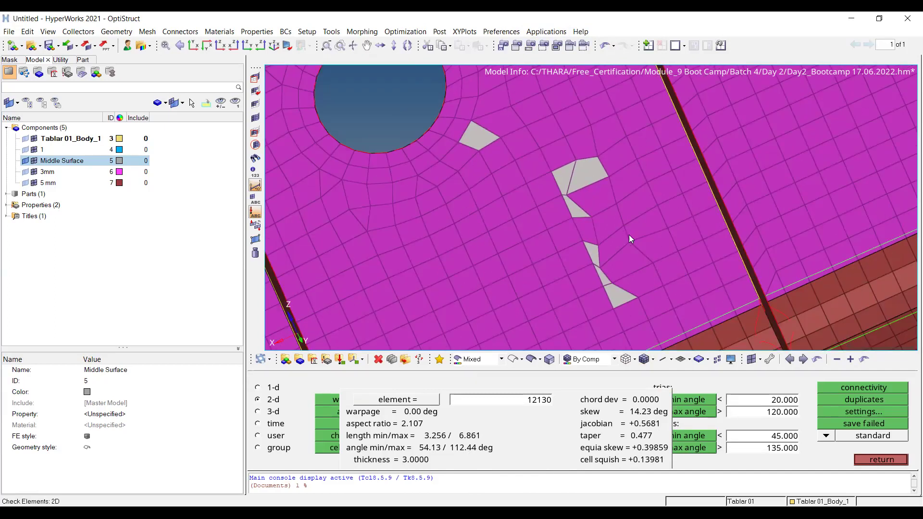
Check the 2D elements for length below 2 and examine where the failed elements lie near the round hole
key(Escape)
key(Escape)
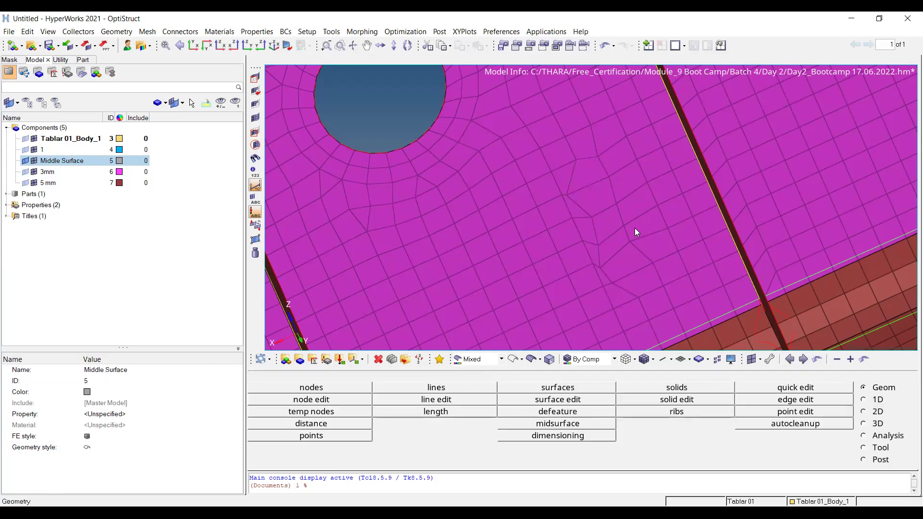
key(F10)
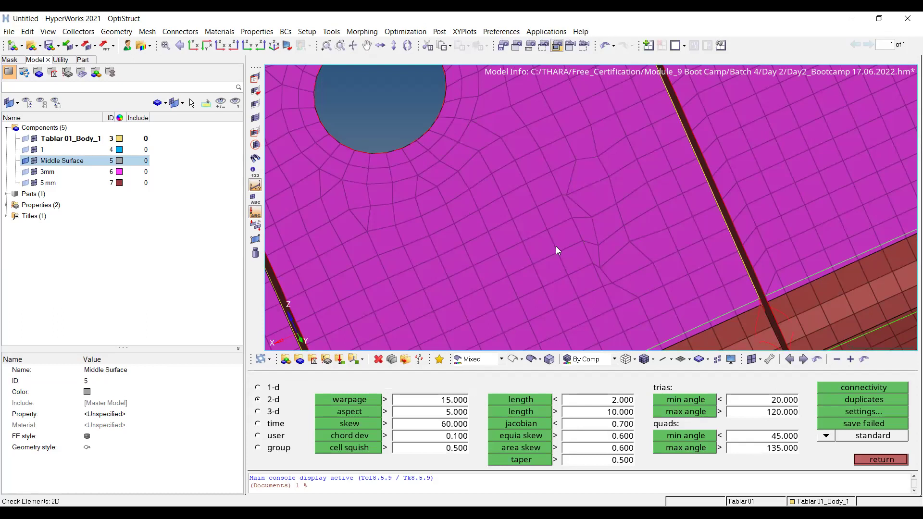
click(530, 401)
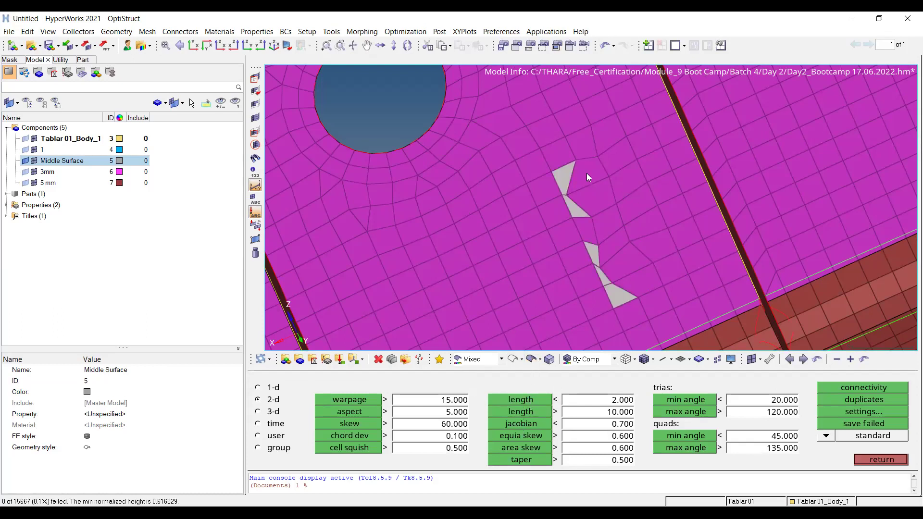
scroll(539, 204, up, 3)
scroll(547, 198, down, 5)
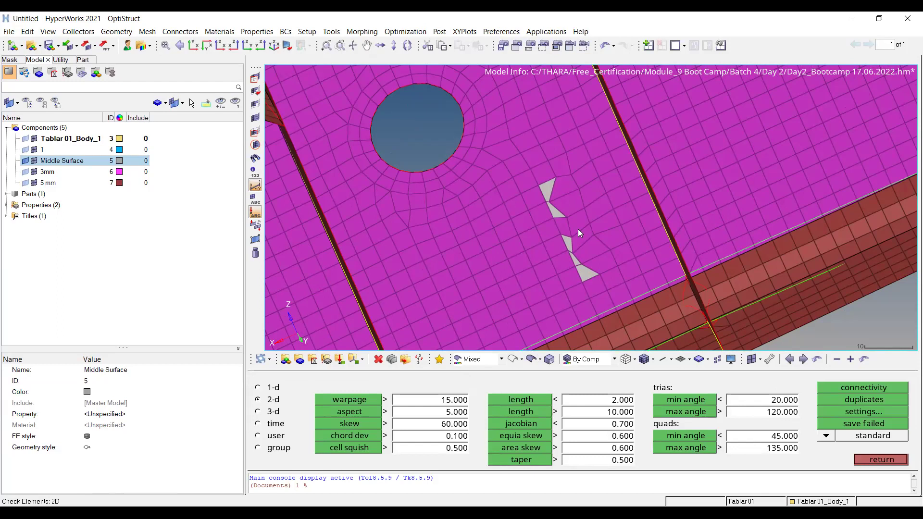
scroll(576, 234, up, 3)
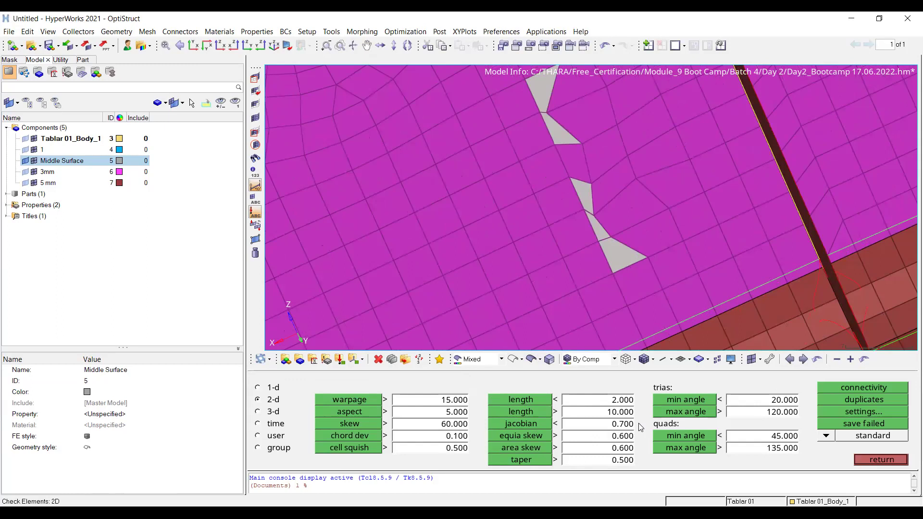
scroll(575, 213, down, 5)
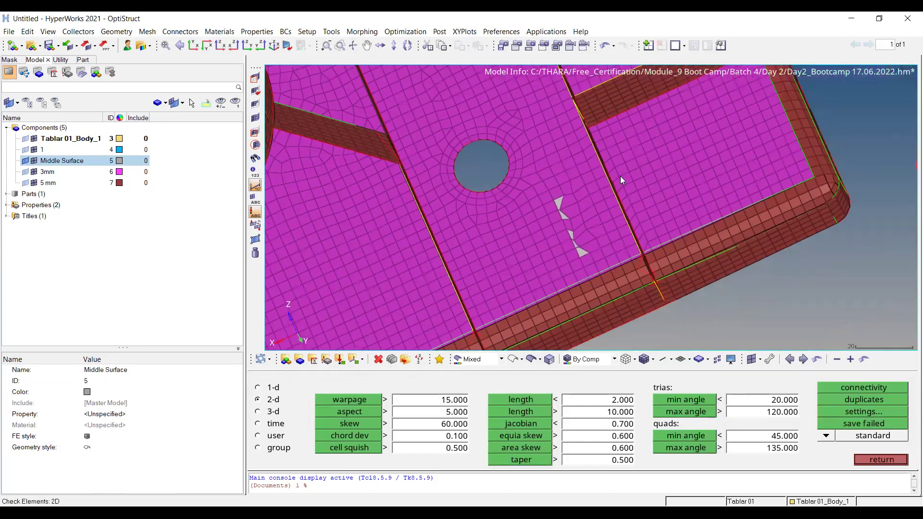
Open the quality index for the 2D elements and examine where the failing elements lie across the whole plate
key(Escape)
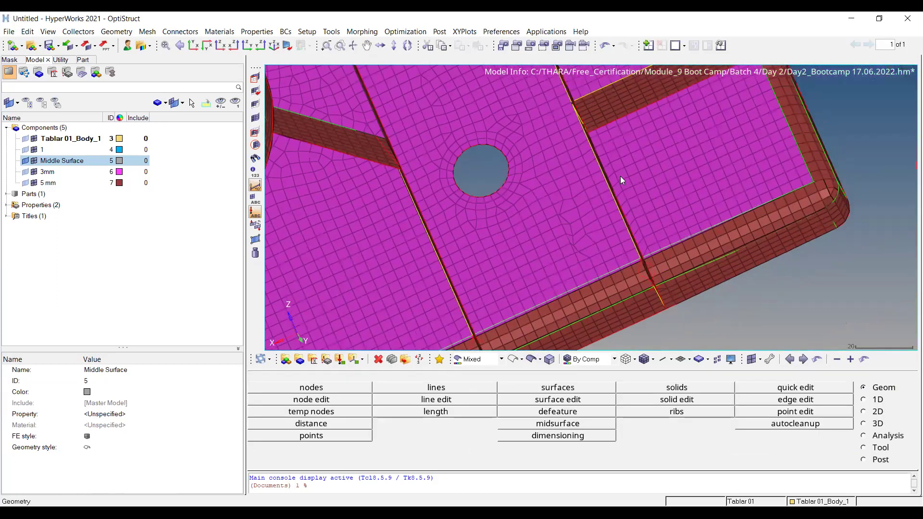
click(873, 412)
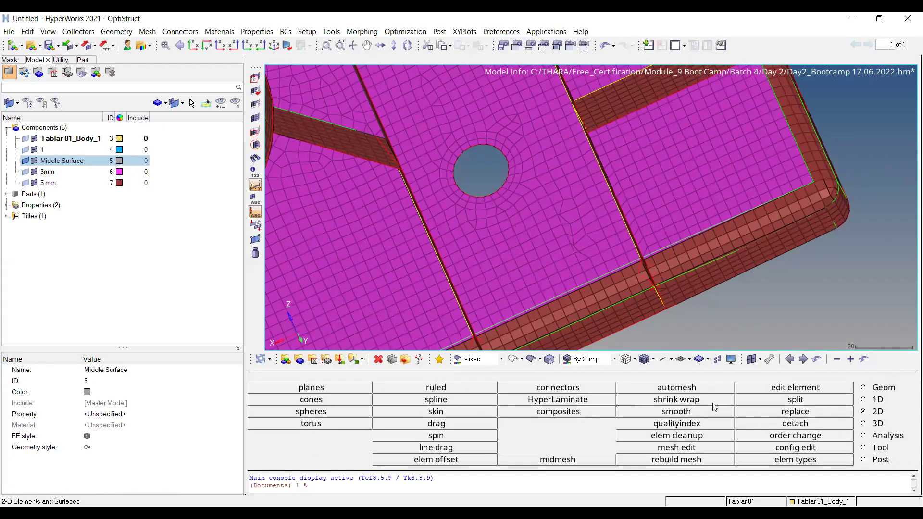
click(682, 425)
ctrl+right_drag(443, 103, 674, 163)
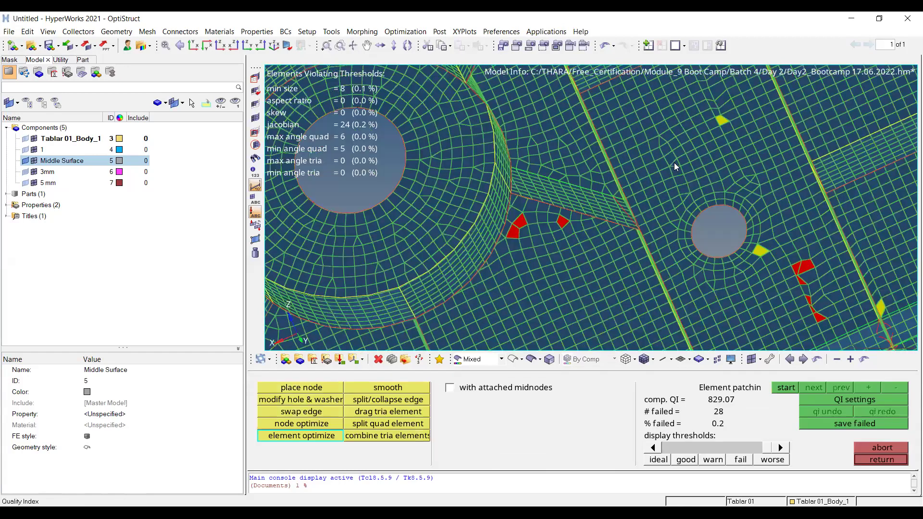
ctrl+scroll(578, 205, down, 4)
ctrl+drag(579, 206, 551, 200)
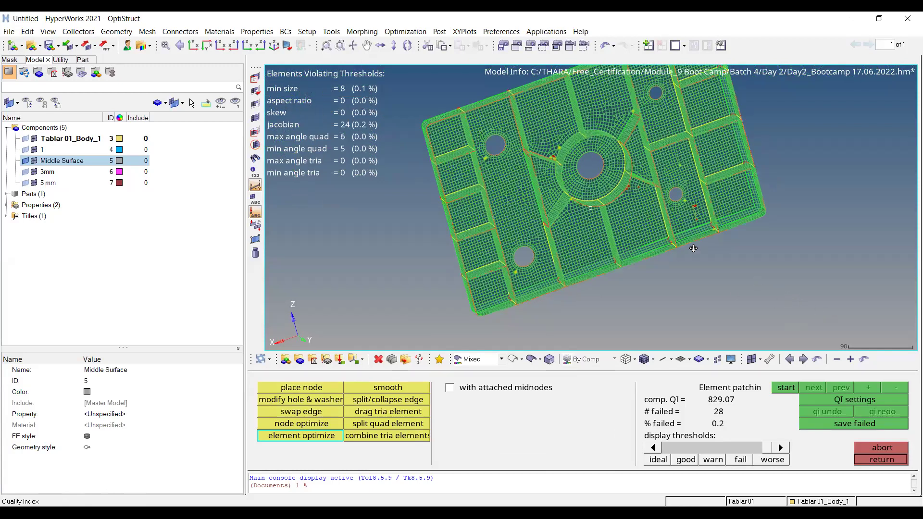
scroll(673, 240, up, 4)
ctrl+drag(483, 157, 524, 161)
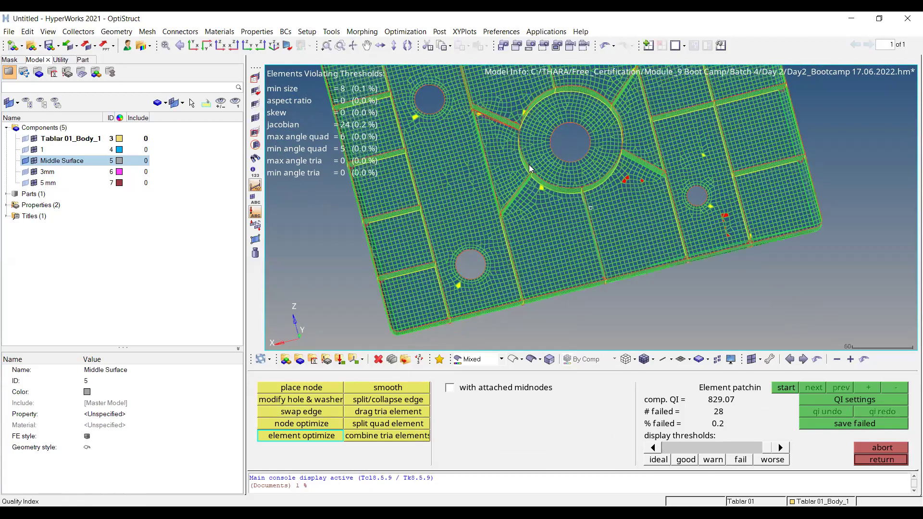
ctrl+right_drag(528, 165, 547, 218)
key(Escape)
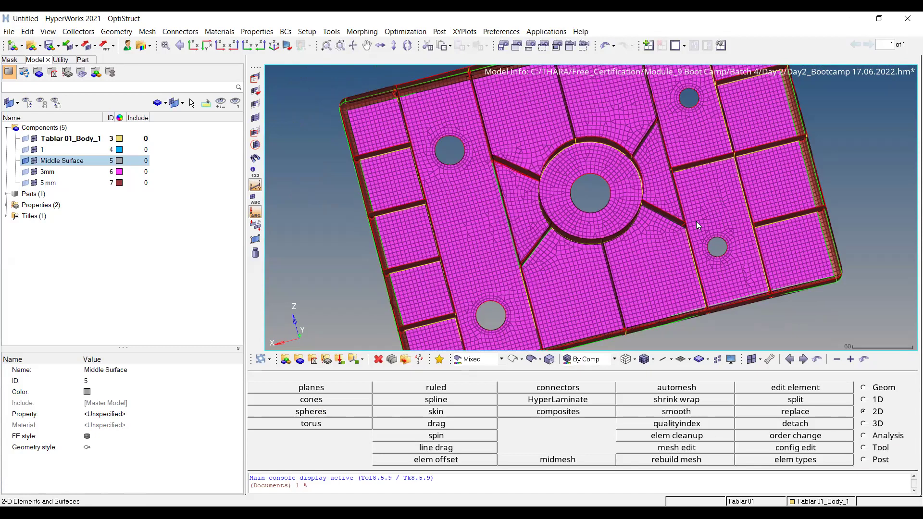
Reopen the quality index and use place node along surface to reshape the yellow and the upper red elements beside the small round hole
click(689, 425)
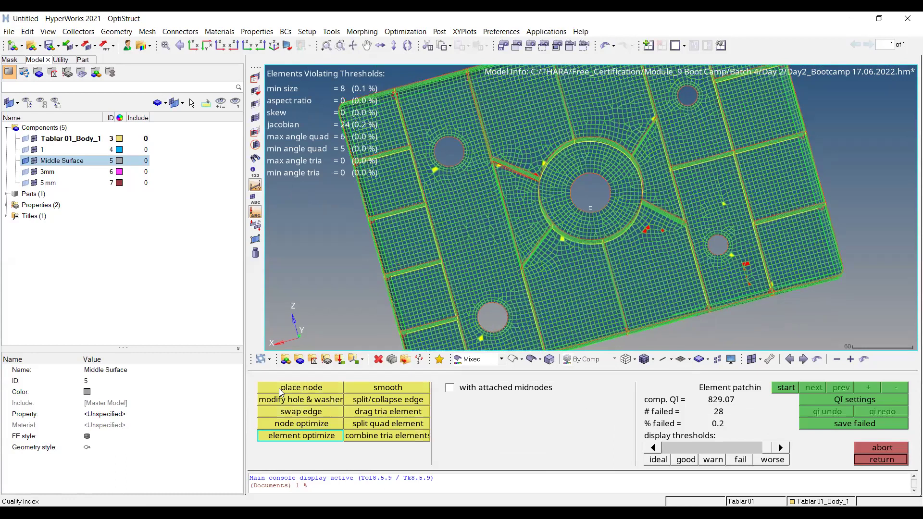
ctrl+right_drag(802, 269, 714, 272)
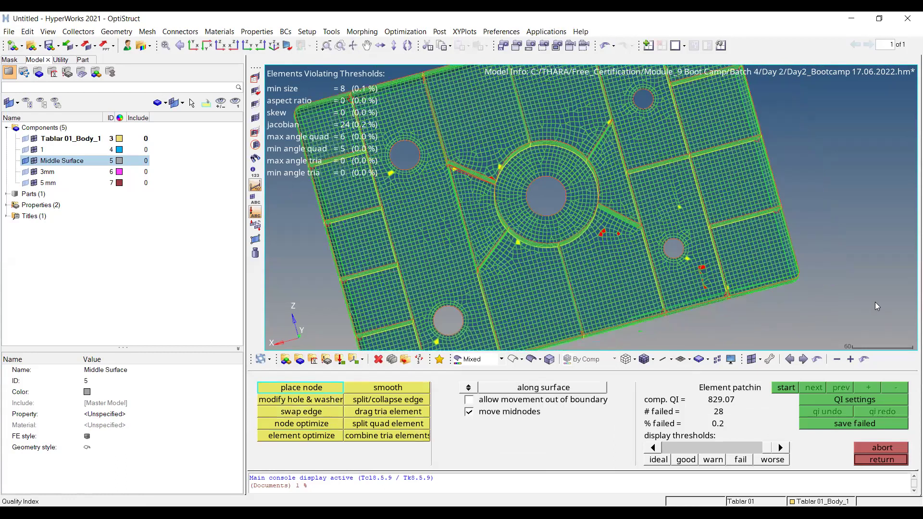
ctrl+drag(877, 306, 625, 267)
scroll(686, 294, up, 6)
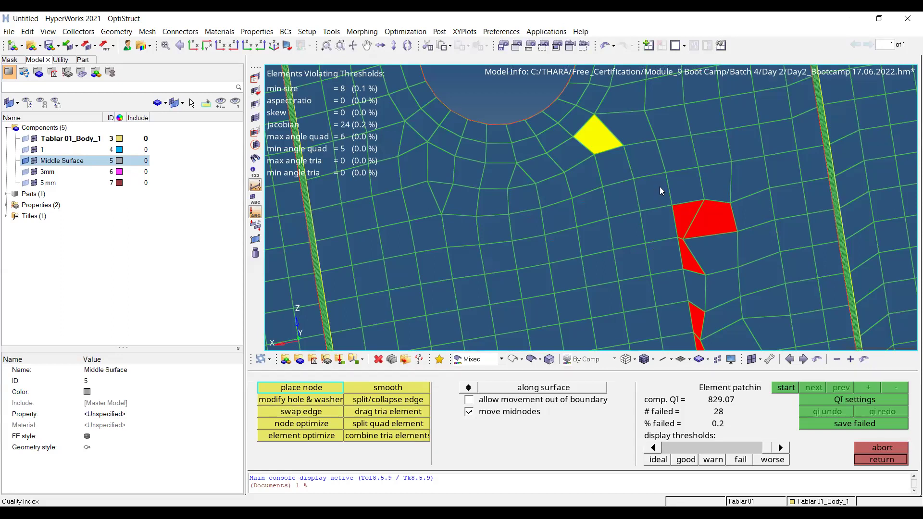
scroll(699, 186, up, 3)
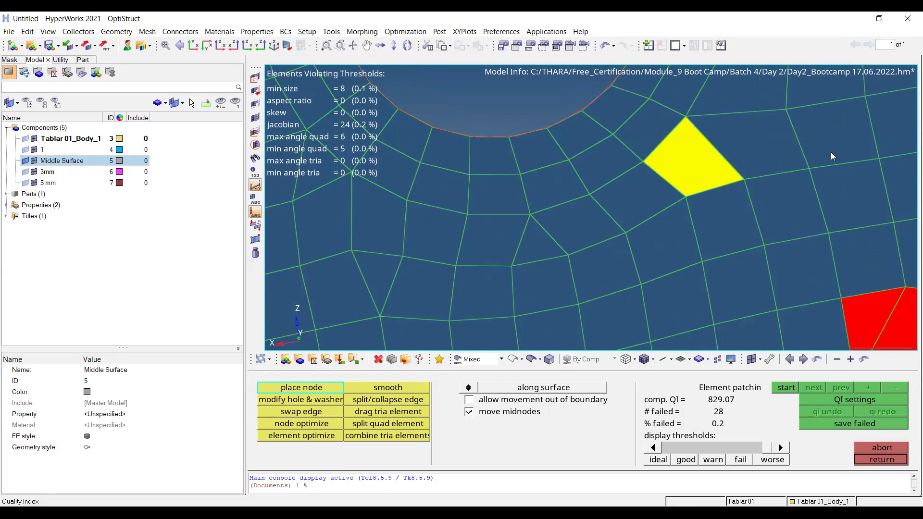
scroll(694, 188, up, 1)
drag(677, 200, 676, 205)
scroll(675, 187, down, 3)
ctrl+right_drag(795, 225, 733, 168)
drag(740, 257, 765, 252)
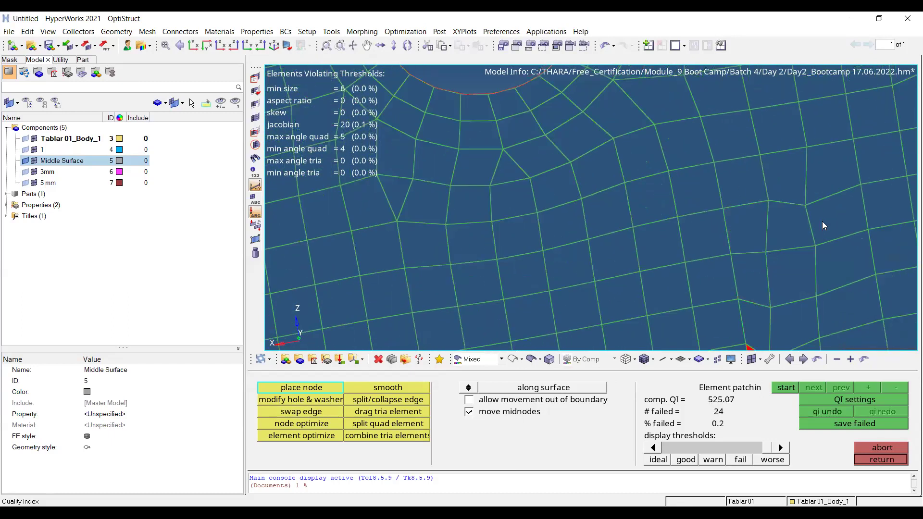
Reposition the adjacent nodes below the small round hole to even out the element rows, and leave the quality index
drag(806, 205, 806, 193)
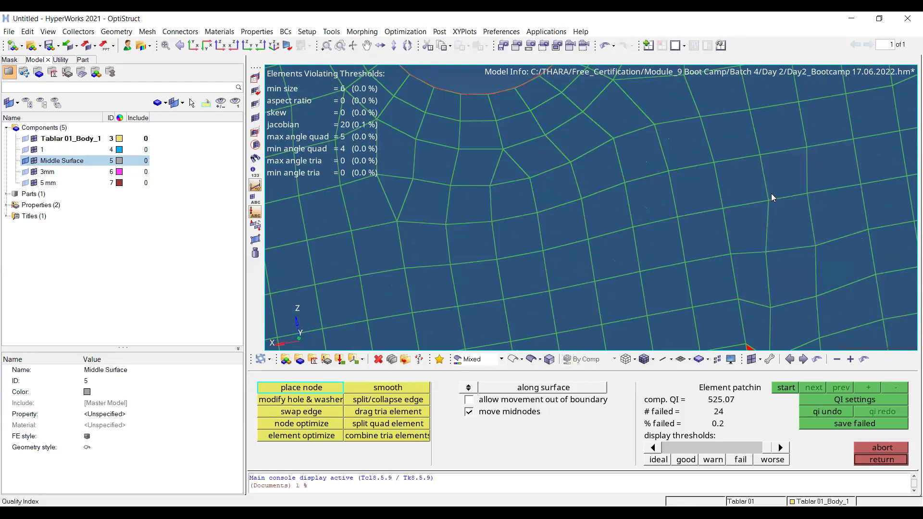
click(776, 249)
drag(815, 246, 817, 244)
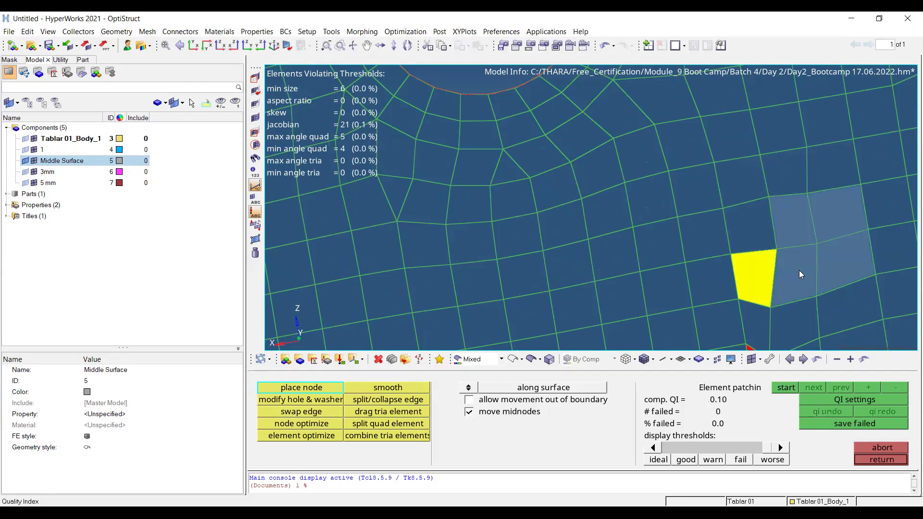
ctrl+right_drag(776, 306, 778, 269)
drag(772, 267, 826, 254)
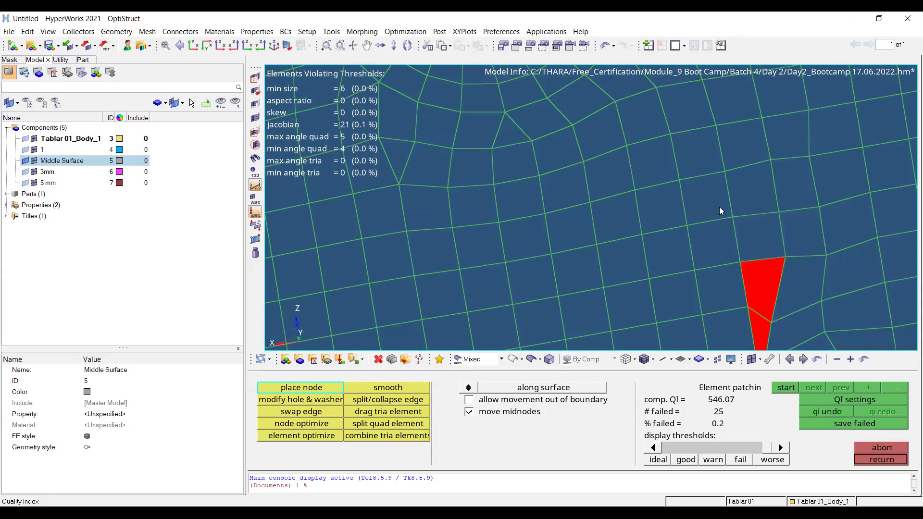
ctrl+scroll(722, 206, down, 5)
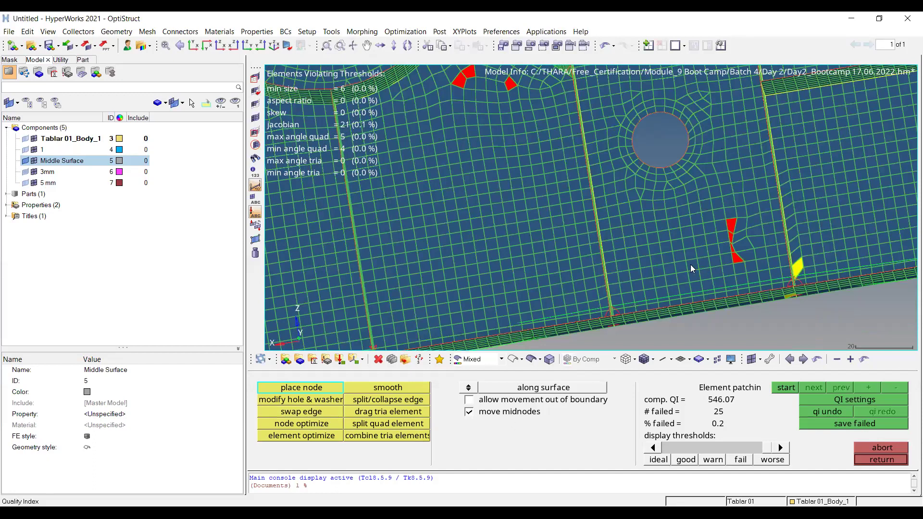
ctrl+scroll(677, 255, up, 4)
key(Escape)
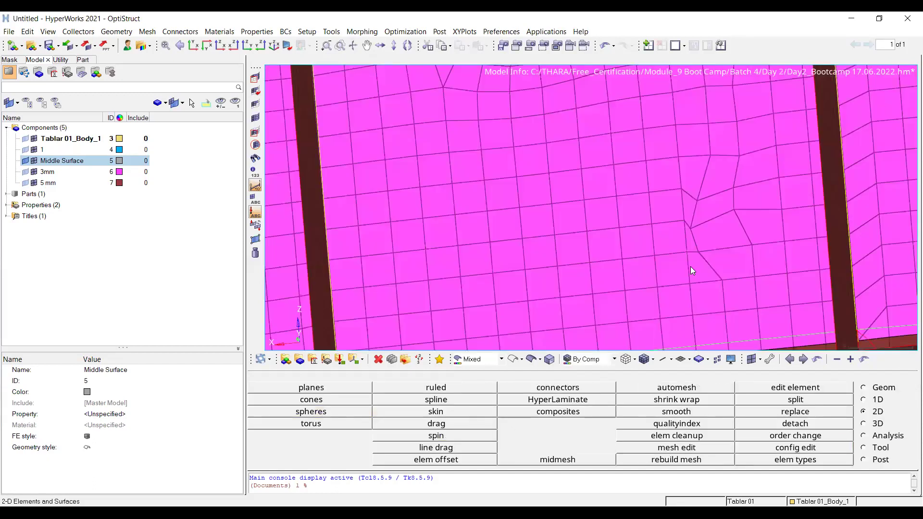
Smooth the elements around the distorted patch below the small round hole three times
key(shift+F12)
shift+drag(627, 127, 802, 334)
click(883, 387)
click(884, 388)
click(884, 388)
key(Escape)
Undo the three smoothing passes on the distorted patch
key(ctrl+z)
key(ctrl+z)
key(ctrl+z)
ctrl+scroll(354, 230, down, 4)
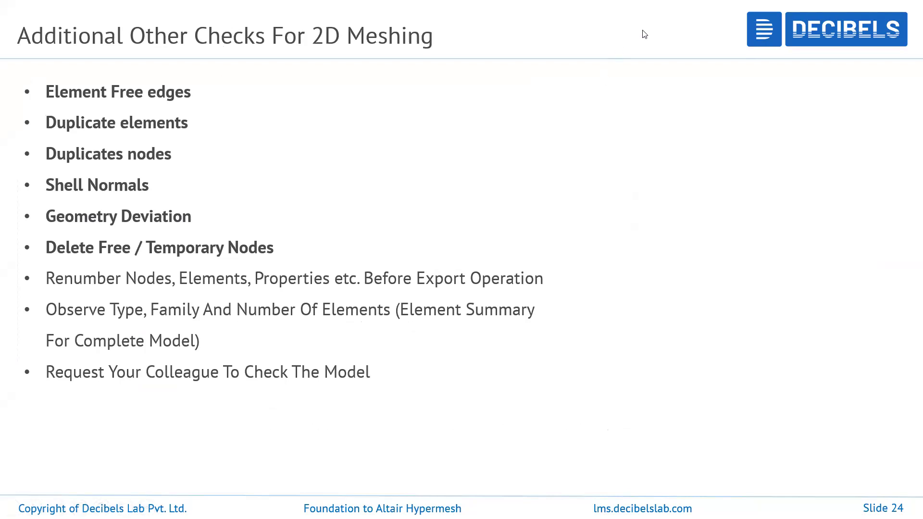
click(428, 266)
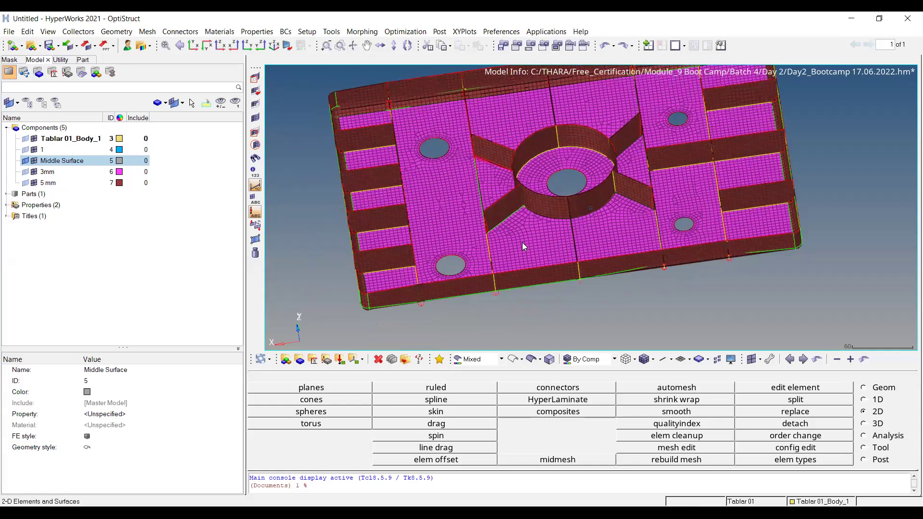
Display the element normals of the entire plate mesh as a color display
key(shift+n)
ctrl+drag(526, 224, 630, 263)
scroll(588, 239, down, 2)
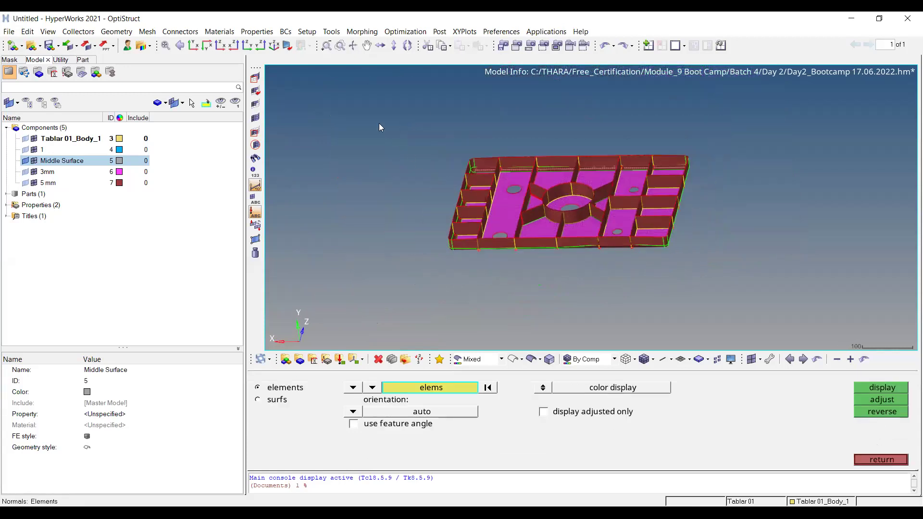
shift+drag(411, 112, 811, 320)
click(882, 388)
Examine the red and blue normal directions on the ribs, central ring, outer walls and base panels
ctrl+drag(577, 233, 522, 202)
scroll(522, 202, up, 4)
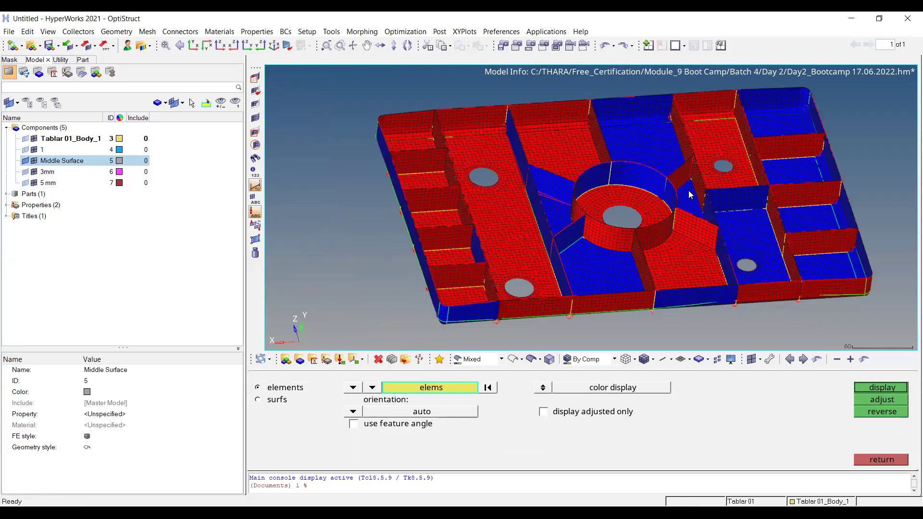
ctrl+right_drag(675, 145, 654, 183)
scroll(561, 169, up, 3)
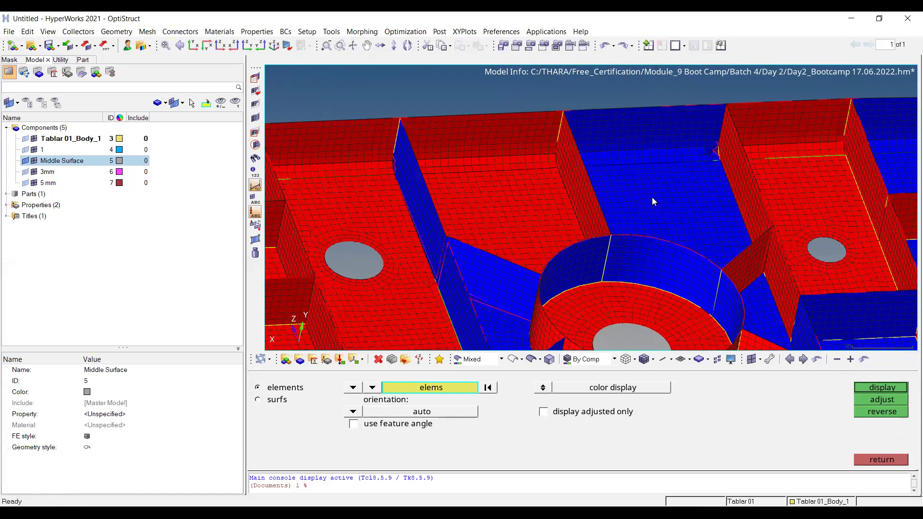
scroll(711, 181, down, 3)
ctrl+drag(696, 196, 682, 200)
scroll(618, 219, down, 1)
scroll(707, 284, down, 1)
ctrl+drag(707, 284, 766, 250)
ctrl+right_drag(741, 255, 623, 261)
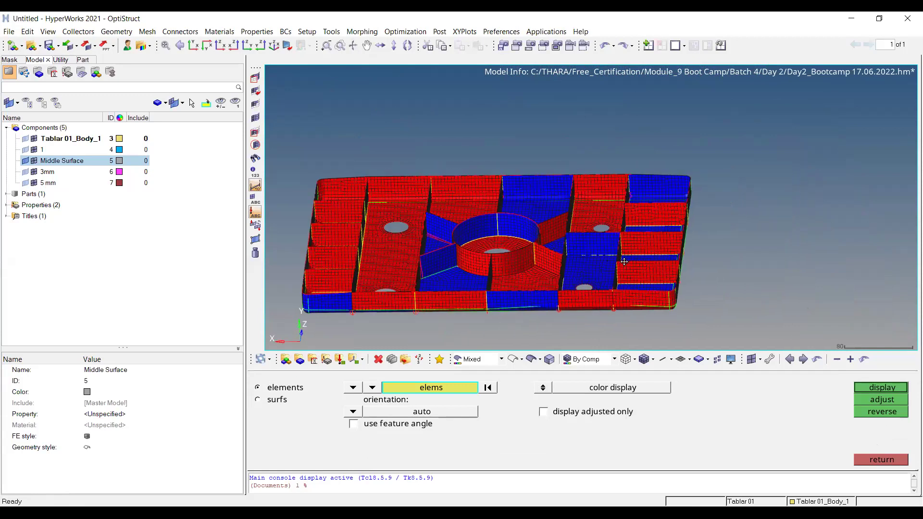
ctrl+drag(623, 261, 597, 239)
scroll(597, 239, up, 3)
Reverse the normals of the whole rib face that separates the two small round holes
click(488, 387)
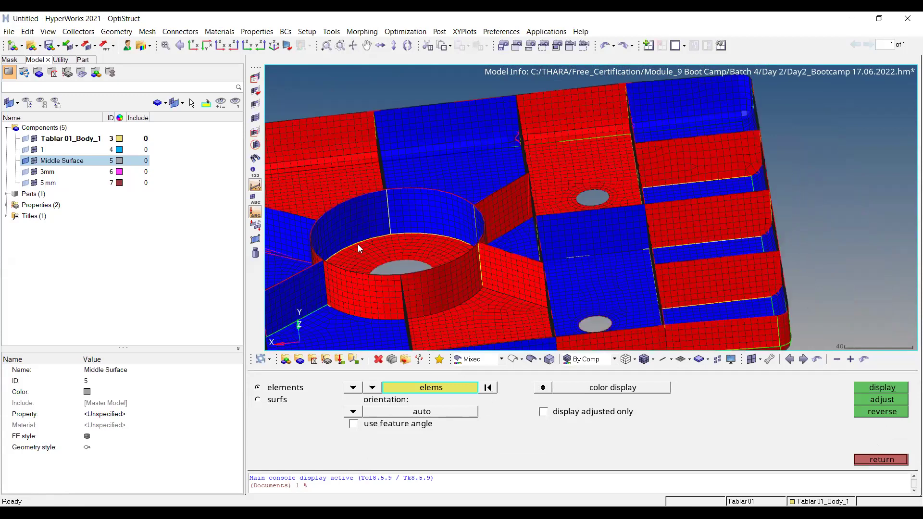
click(598, 229)
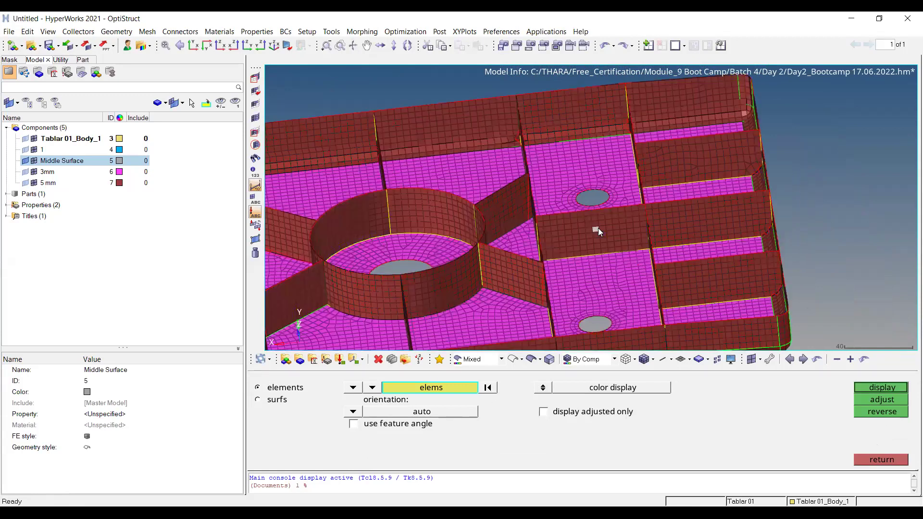
click(458, 388)
click(618, 447)
click(894, 390)
click(890, 412)
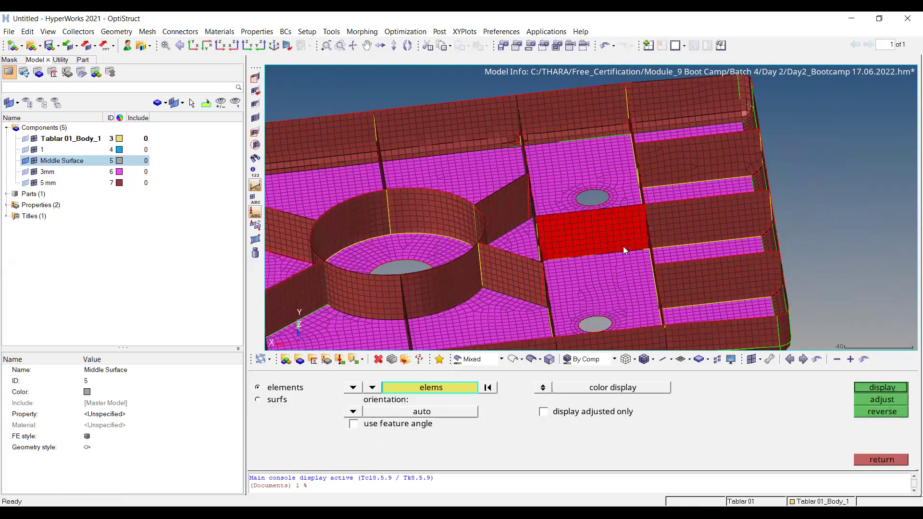
Display the normals of all elements again and examine the directions around the reversed rib and its neighbouring panels
scroll(623, 246, down, 4)
click(493, 389)
scroll(530, 186, down, 2)
shift+drag(320, 137, 712, 320)
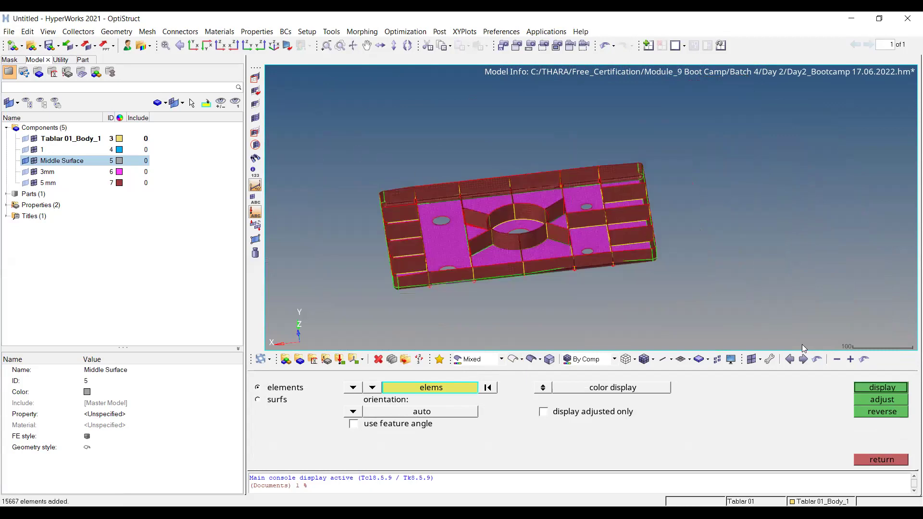
click(882, 387)
scroll(599, 223, up, 5)
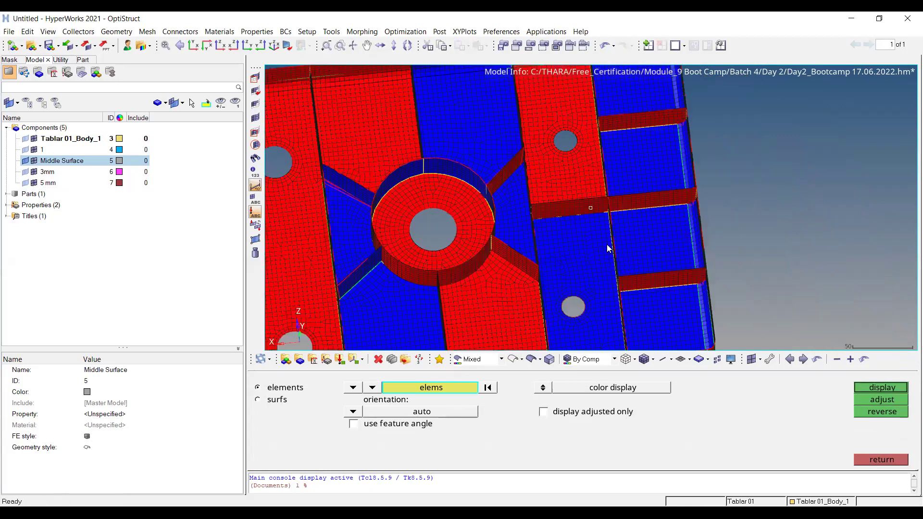
scroll(563, 161, up, 2)
ctrl+drag(578, 279, 558, 119)
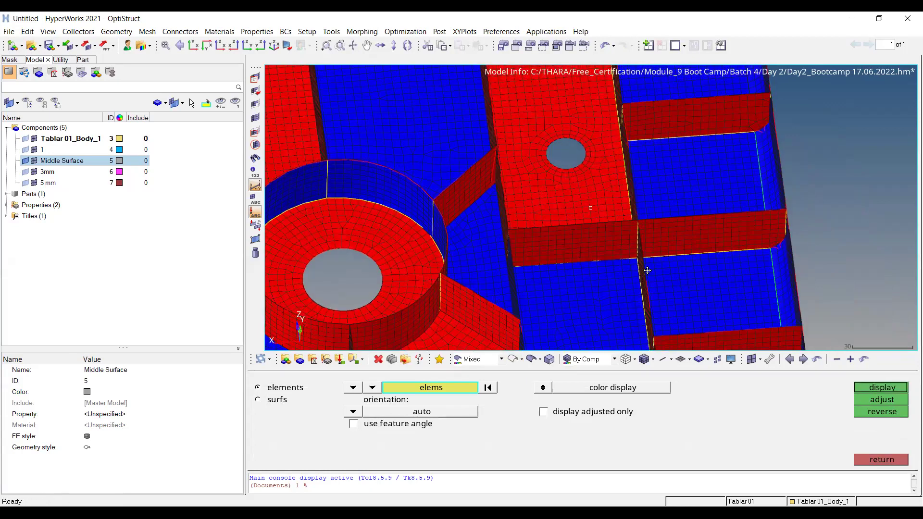
ctrl+drag(647, 270, 562, 234)
ctrl+scroll(584, 231, down, 1)
ctrl+scroll(584, 231, down, 5)
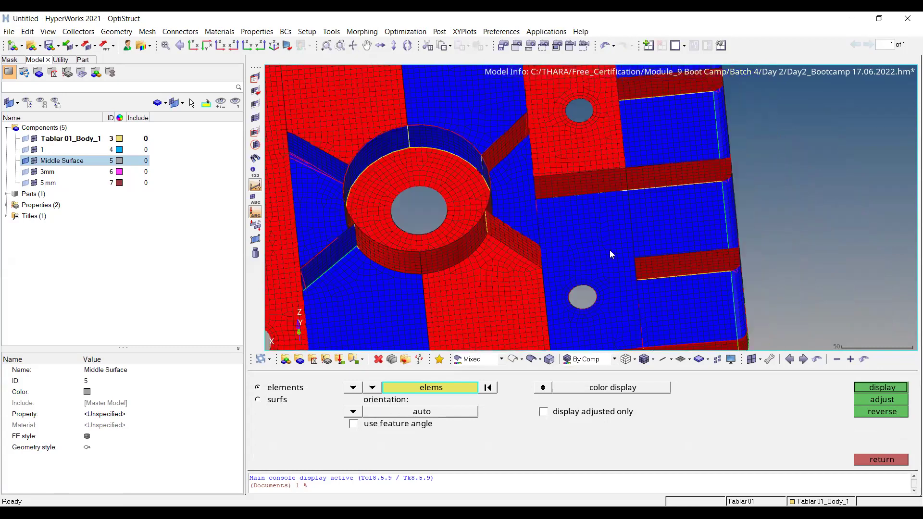
ctrl+scroll(611, 248, up, 3)
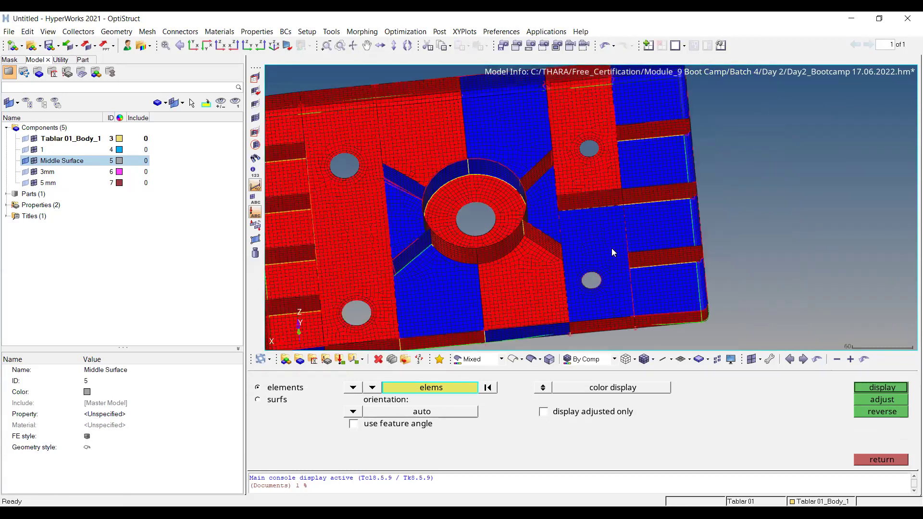
Reverse the normals of the base panel around the lower small hole and of the pocket panel diagonally above it
middle_click(591, 213)
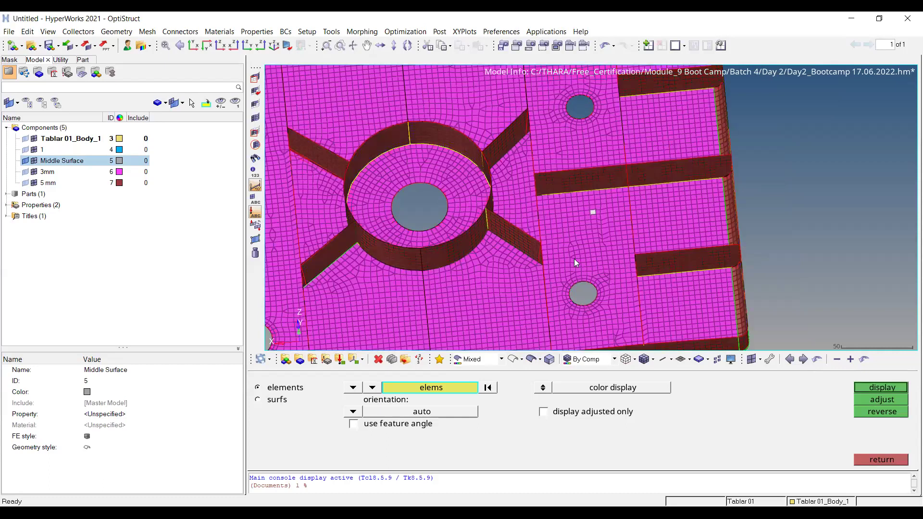
click(432, 387)
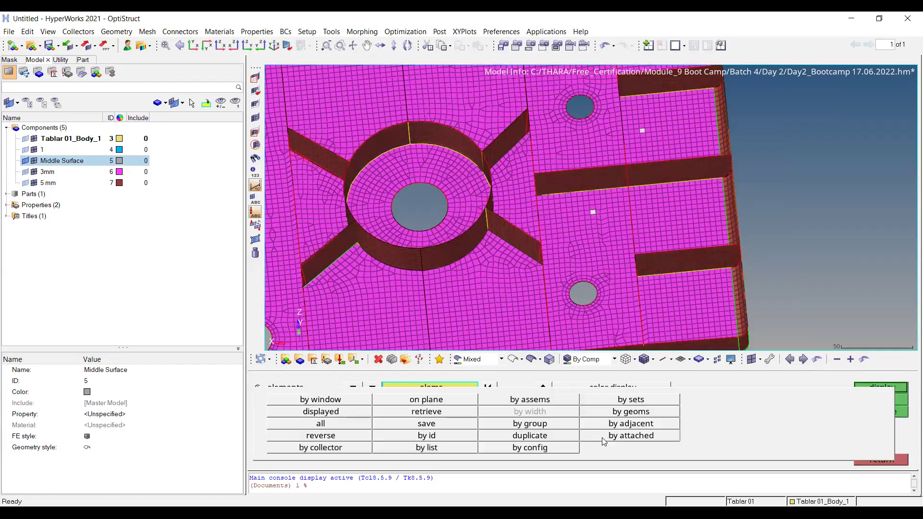
click(616, 452)
scroll(661, 196, down, 4)
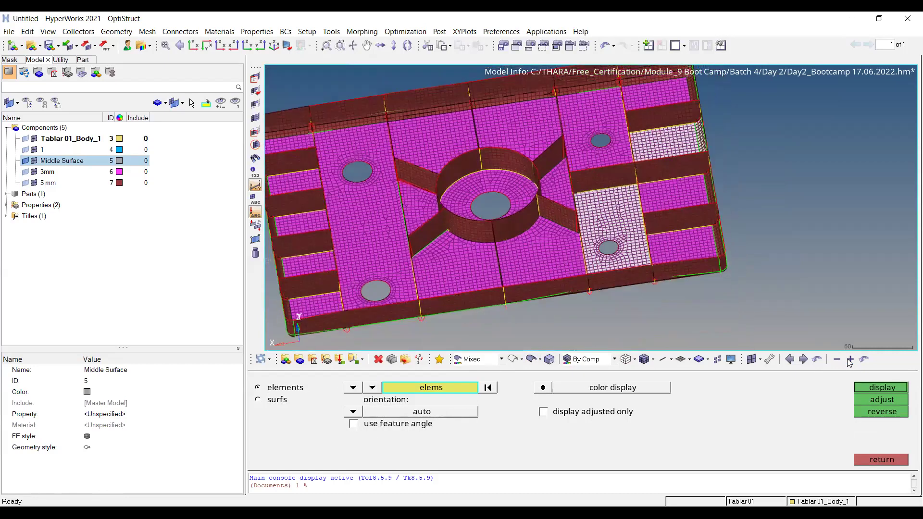
click(877, 412)
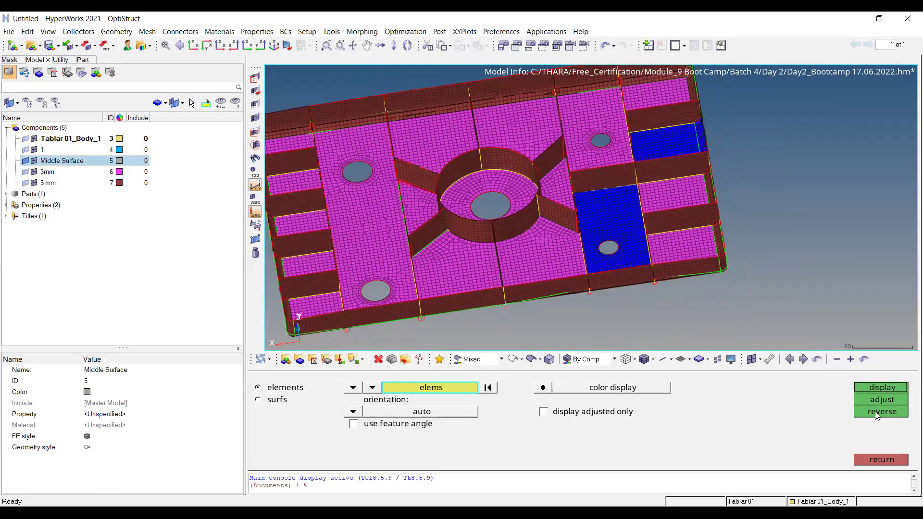
scroll(557, 280, down, 6)
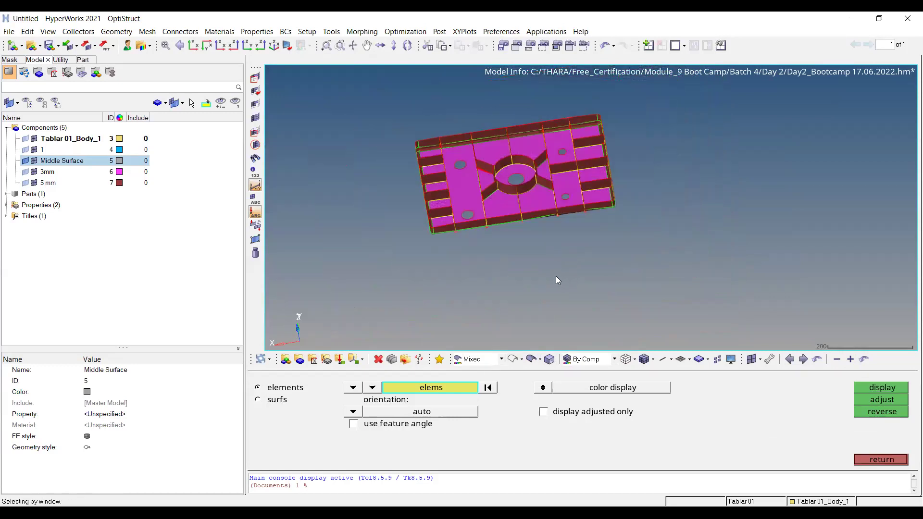
Display the element normals of the whole plate in colour and review the directions on the base panels, ribs and central ring
shift+drag(364, 105, 731, 309)
click(863, 384)
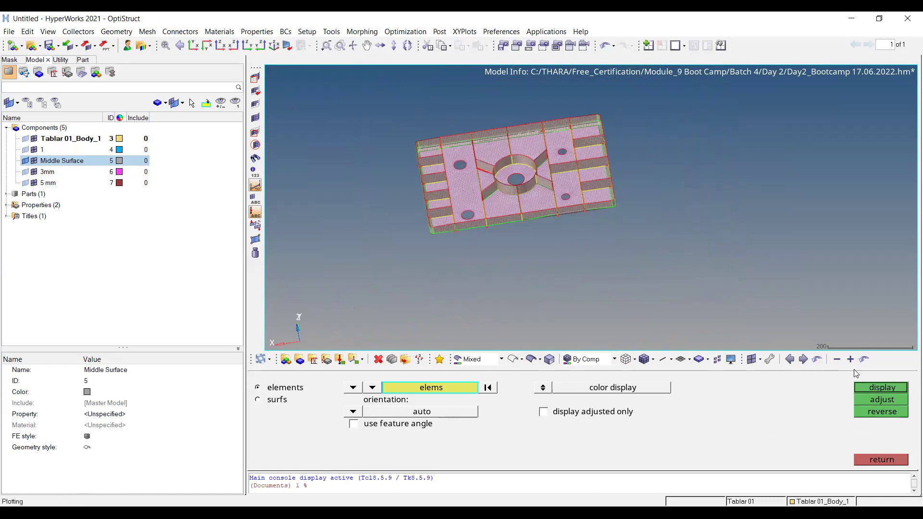
scroll(602, 186, up, 8)
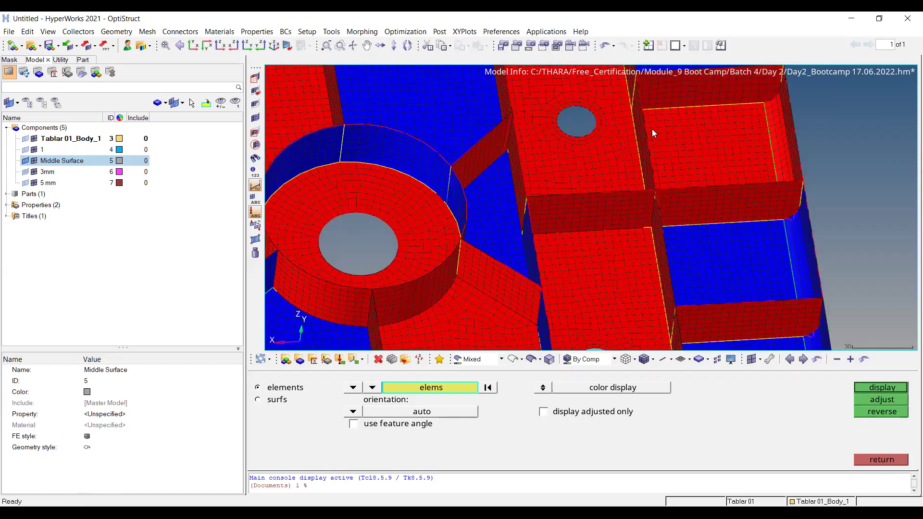
scroll(561, 161, down, 5)
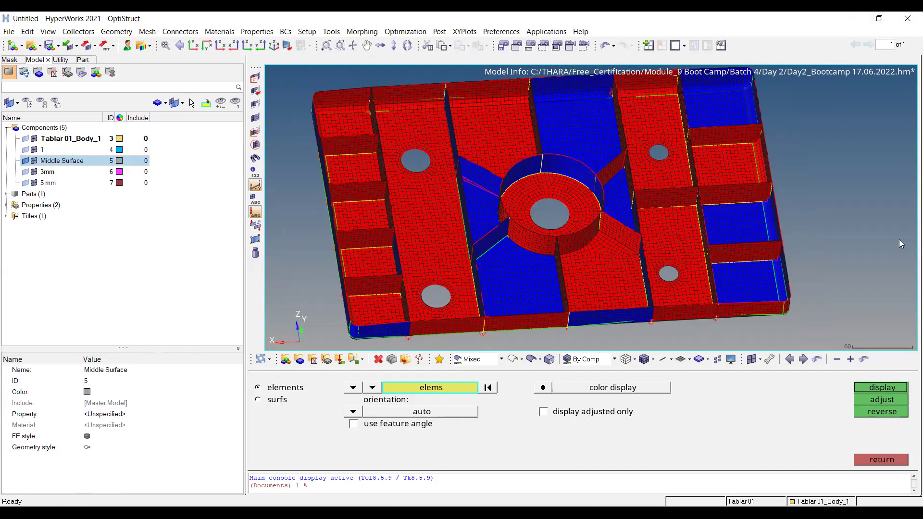
key(Escape)
Check the 2D mesh of the whole plate for duplicate elements
key(F10)
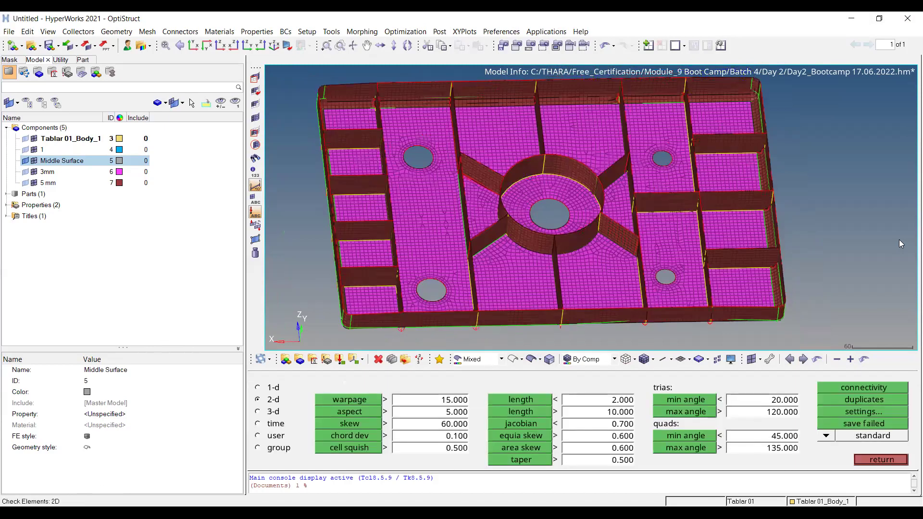
click(861, 400)
key(Escape)
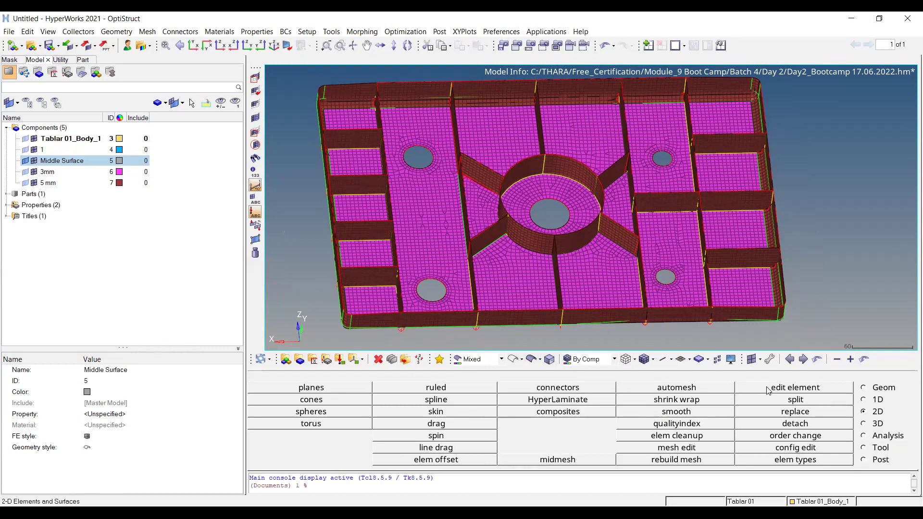
scroll(566, 249, up, 2)
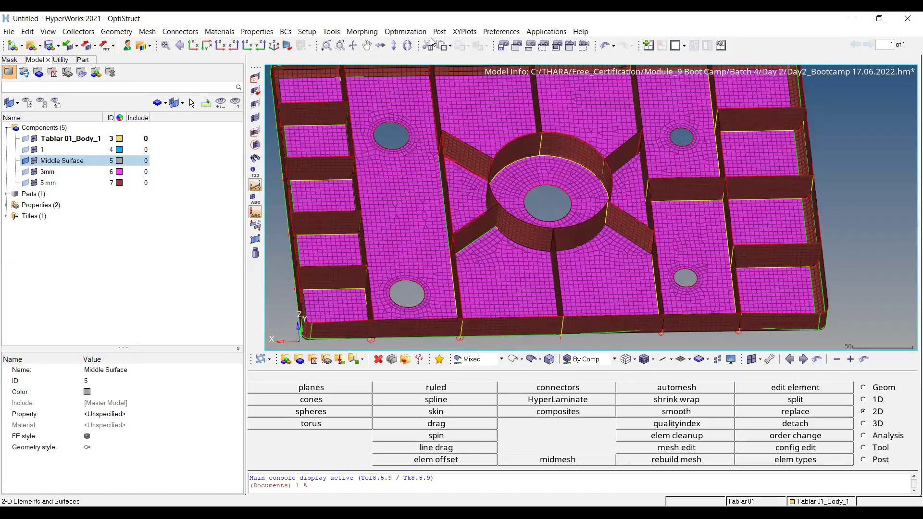